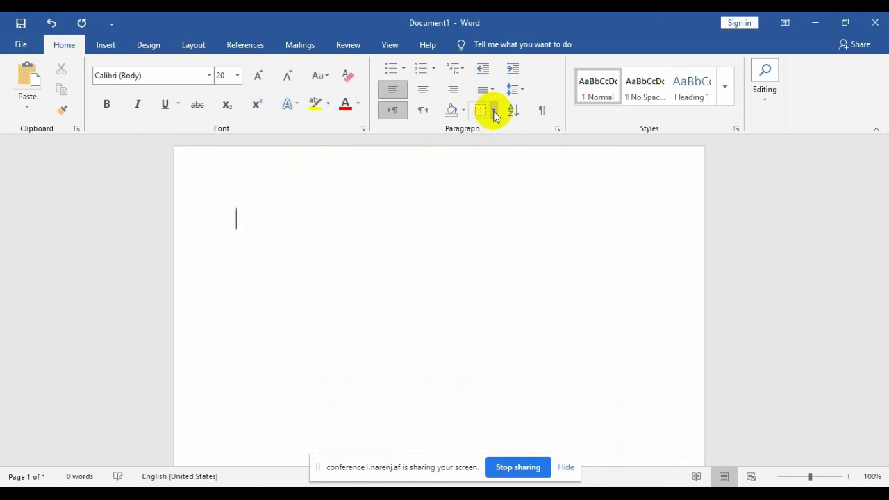
Generate sample paragraphs with =rand() and set all of the text to 14 pt.
{"action": "type", "text": "=rand"}
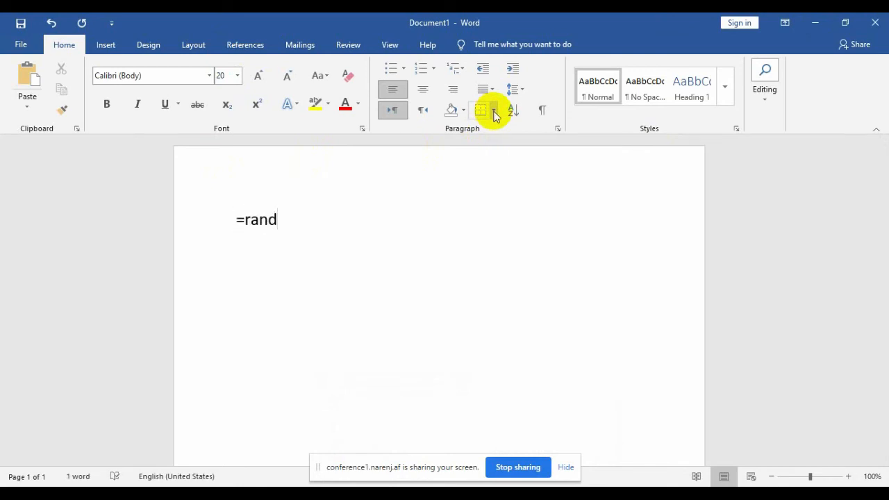
{"action": "type", "text": "()"}
{"action": "key", "text": "Return"}
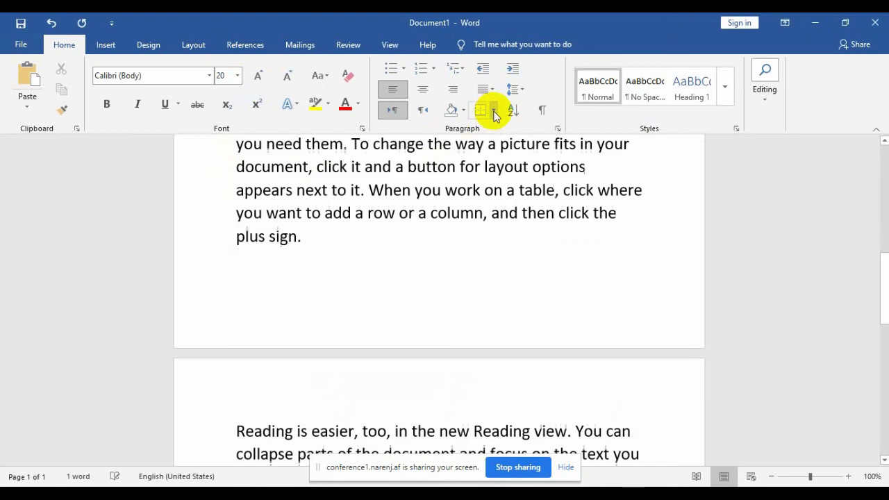
{"action": "key", "text": "ctrl+a"}
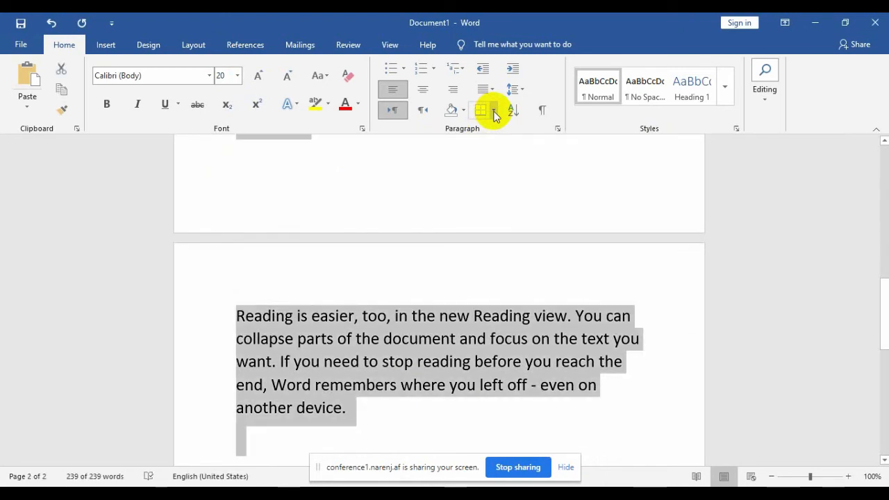
{"action": "left_click", "coordinate": [236, 75]}
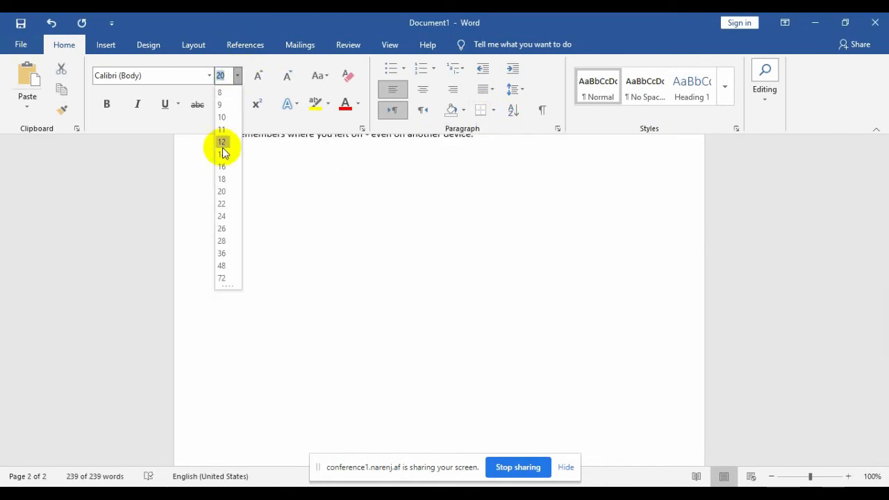
{"action": "left_click", "coordinate": [222, 154]}
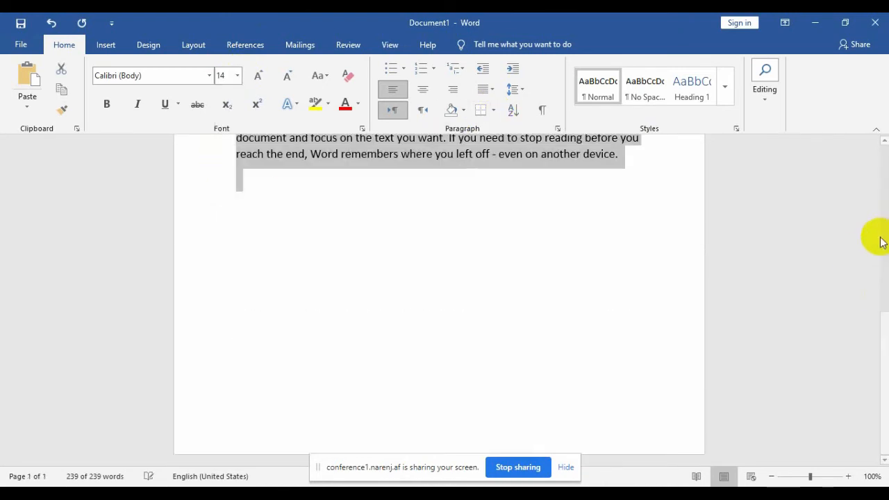
Delete the last three sample paragraphs, keeping only the two that begin "Video provides" and "To make your document".
{"action": "left_click_drag", "start_coordinate": [885, 347], "coordinate": [857, 201]}
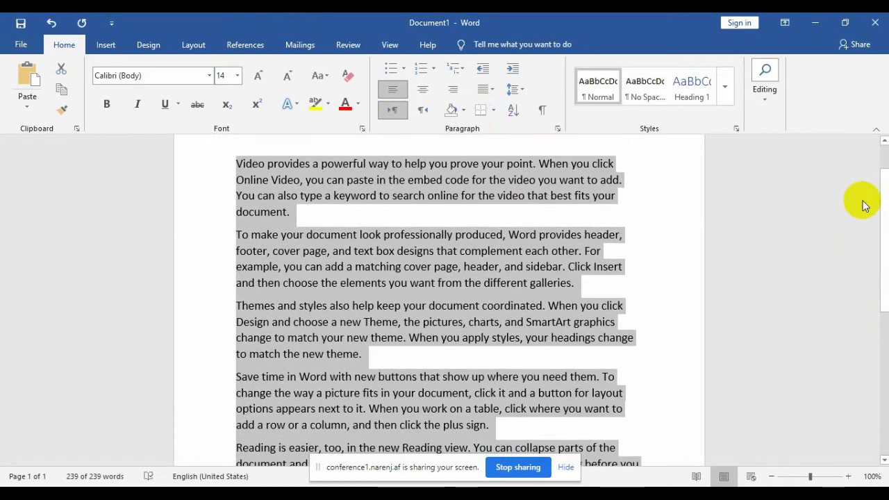
{"action": "left_click", "coordinate": [643, 410]}
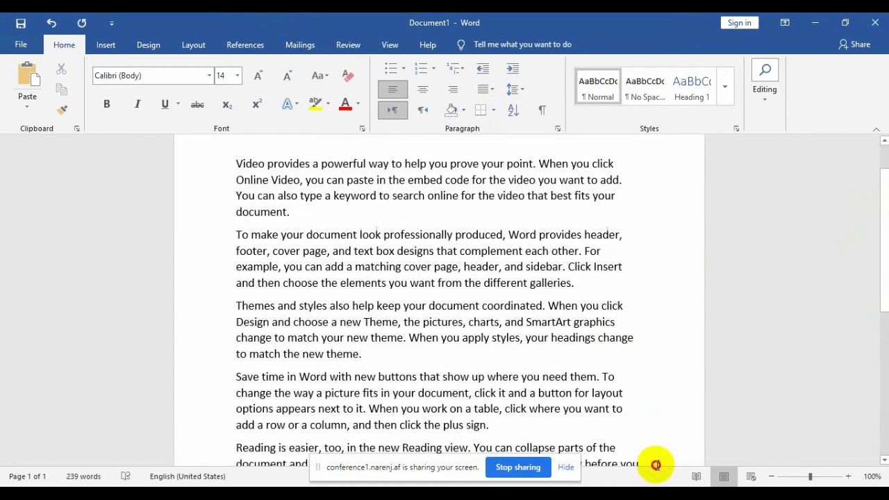
{"action": "left_click_drag", "start_coordinate": [657, 463], "coordinate": [238, 302]}
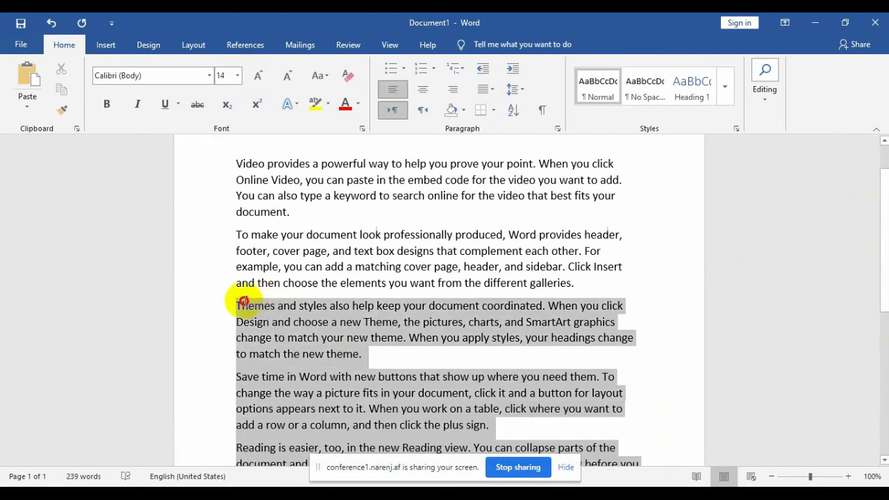
{"action": "key", "text": "Delete"}
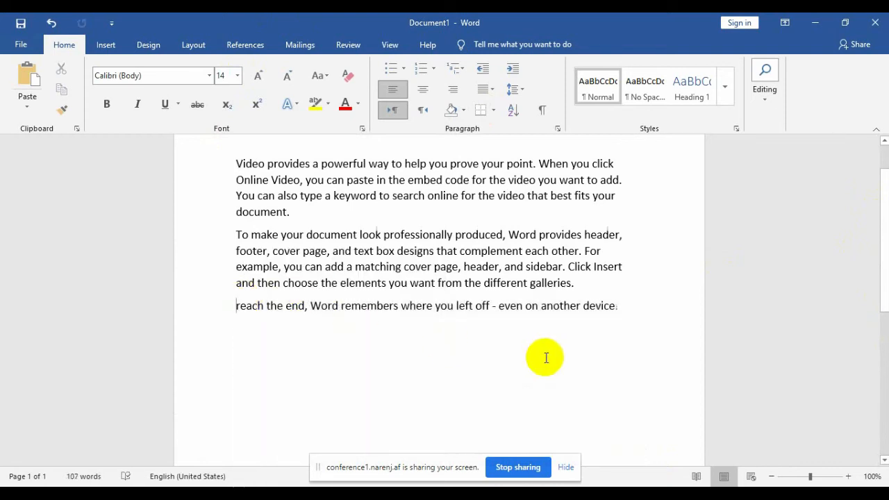
{"action": "left_click_drag", "start_coordinate": [627, 316], "coordinate": [190, 318]}
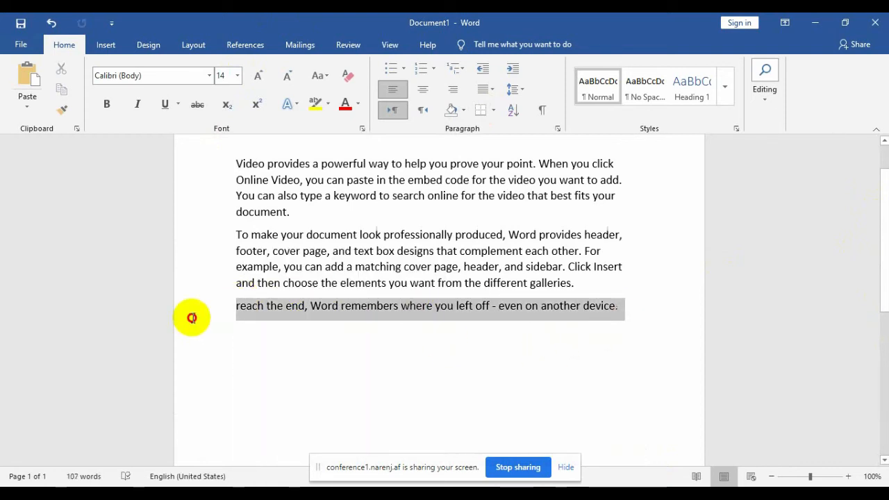
{"action": "key", "text": "Delete"}
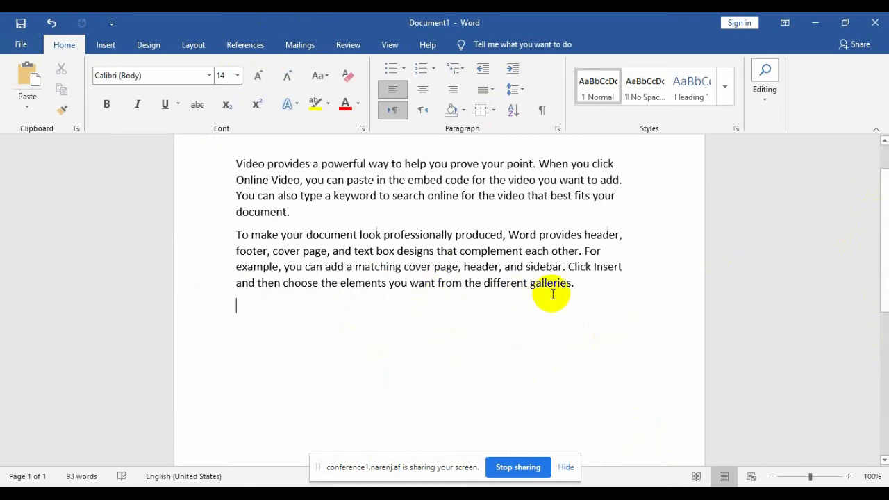
{"action": "left_click", "coordinate": [534, 267]}
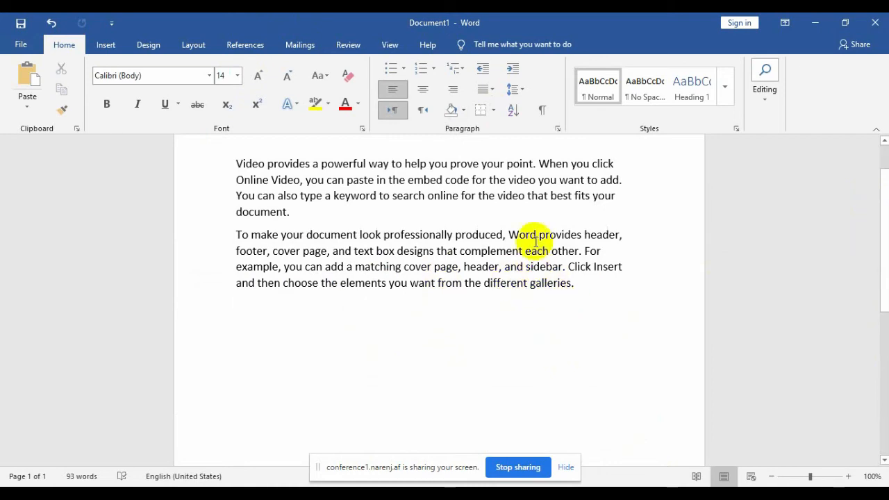
{"action": "scroll", "coordinate": [874, 158], "scroll_direction": "up", "scroll_amount": 2}
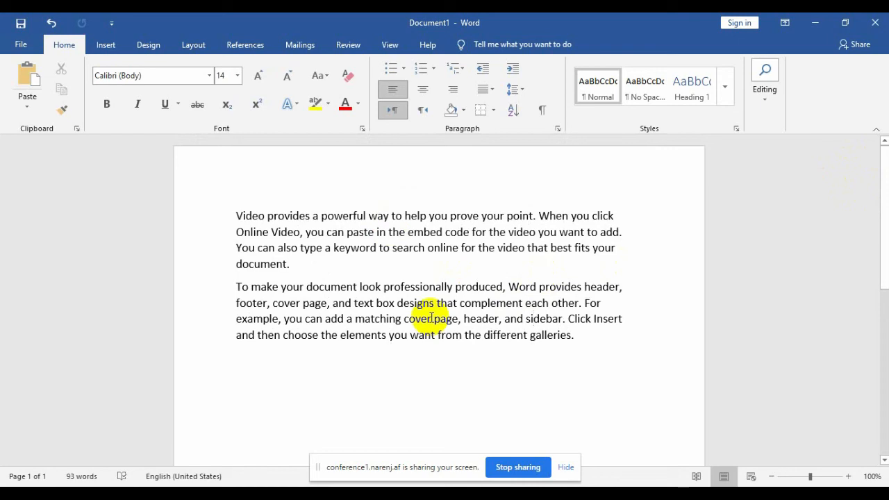
{"action": "left_click", "coordinate": [494, 111]}
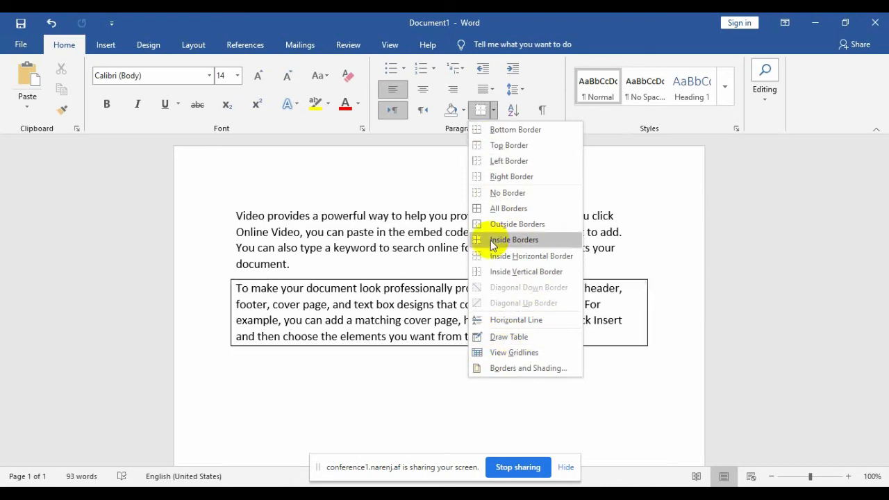
{"action": "left_click", "coordinate": [391, 383]}
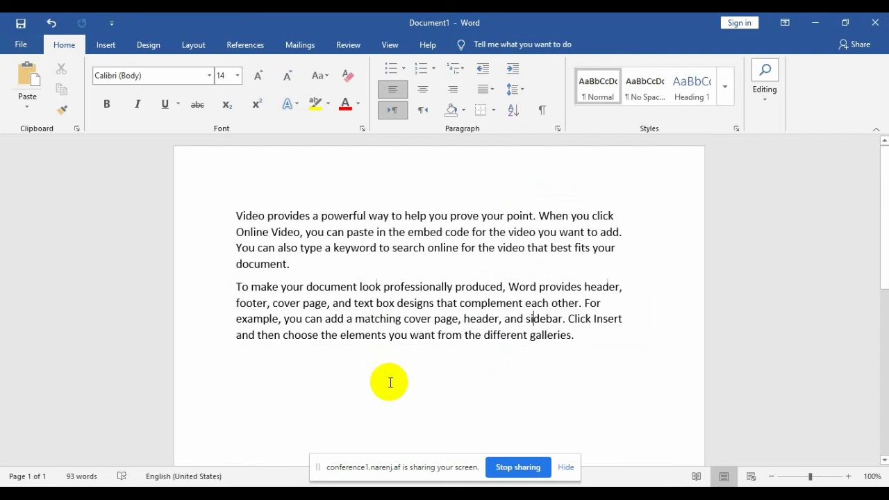
Clear all text from the document and draw a single-cell table about 4.78" wide and 1.6" high at the page's start.
{"action": "key", "text": "ctrl+a"}
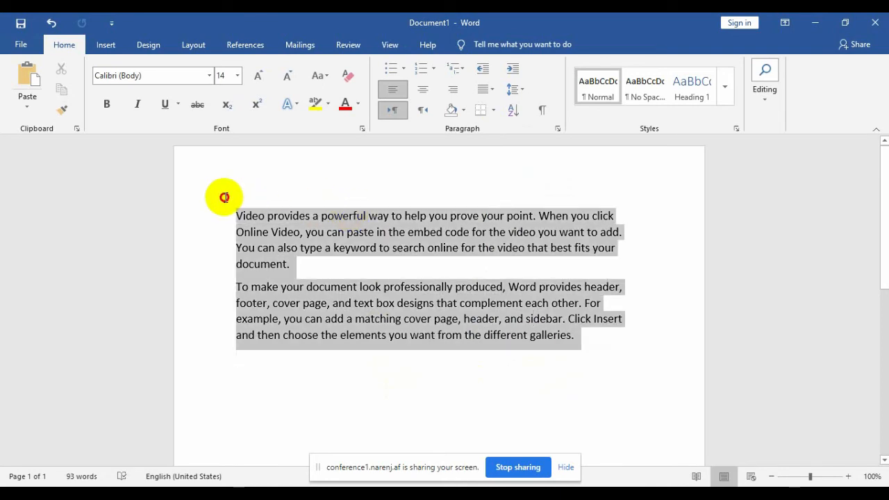
{"action": "key", "text": "Delete"}
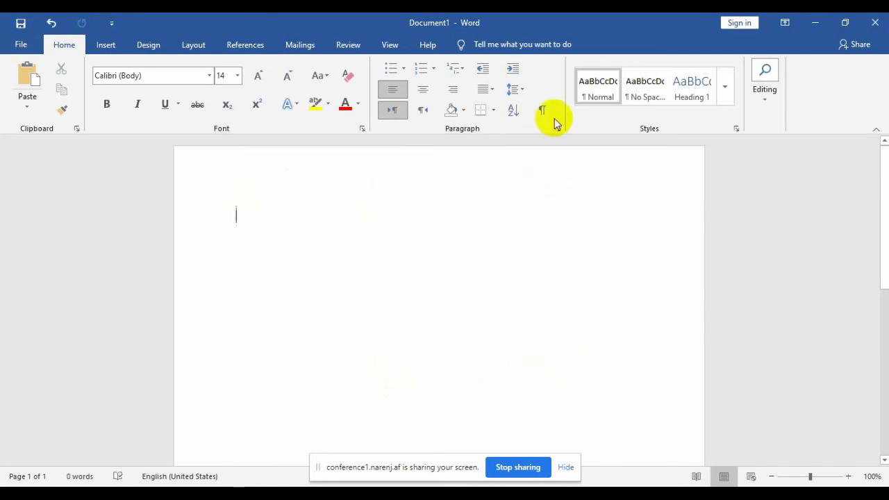
{"action": "left_click", "coordinate": [493, 111]}
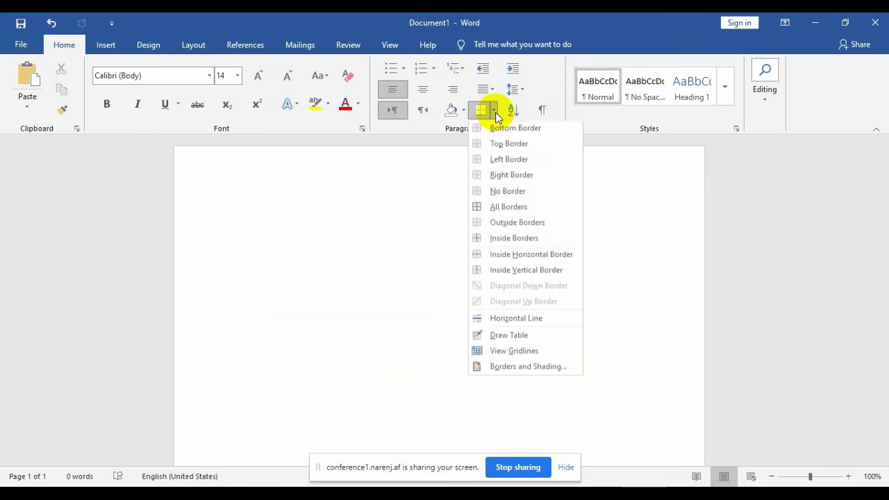
{"action": "left_click", "coordinate": [510, 338]}
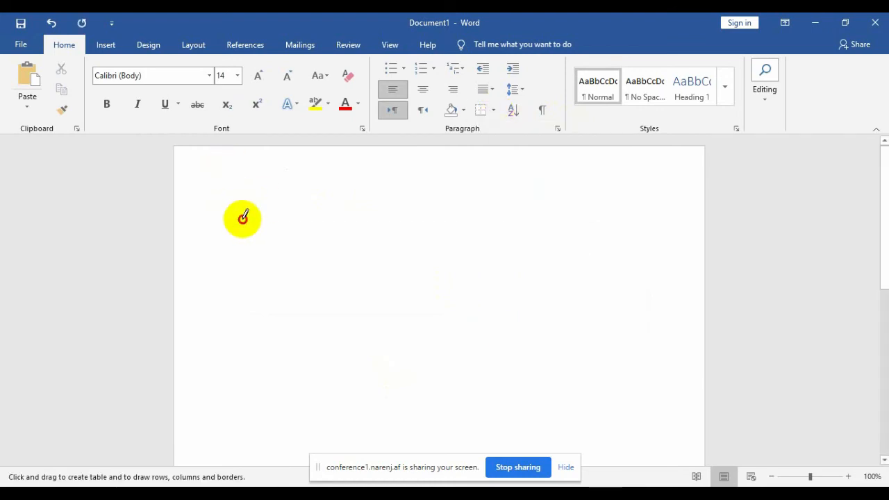
{"action": "mouse_move", "coordinate": [243, 219]}
{"action": "left_mouse_down"}
{"action": "mouse_move", "coordinate": [292, 267]}
{"action": "mouse_move", "coordinate": [567, 314]}
{"action": "mouse_move", "coordinate": [542, 318]}
{"action": "left_mouse_up"}
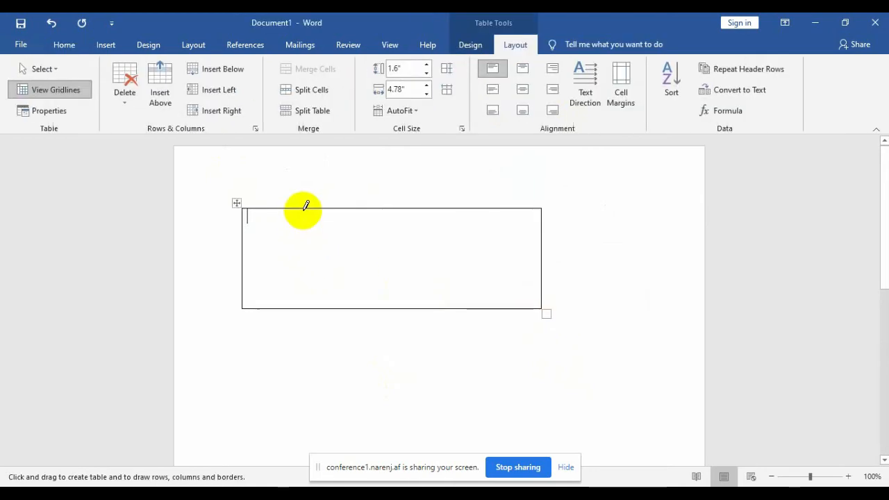
Draw four full-height vertical lines in the table to divide it into five columns of roughly equal width.
{"action": "left_click_drag", "start_coordinate": [303, 209], "coordinate": [298, 309]}
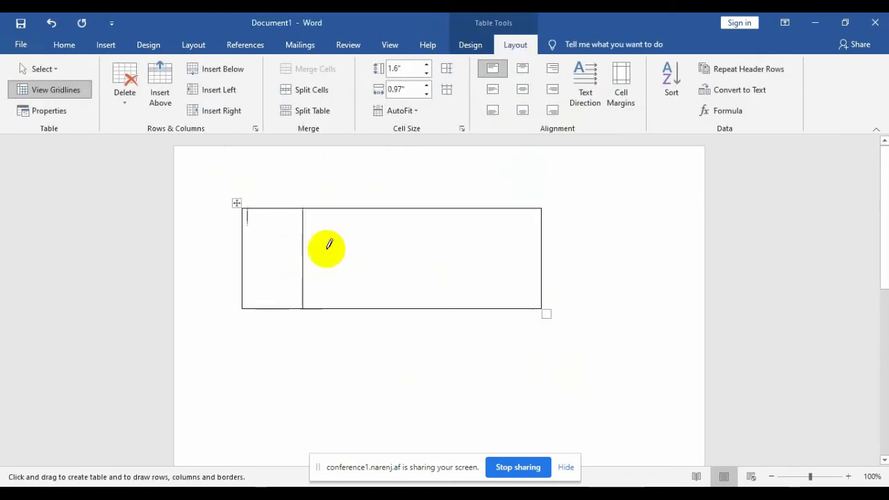
{"action": "left_click_drag", "start_coordinate": [363, 208], "coordinate": [369, 298]}
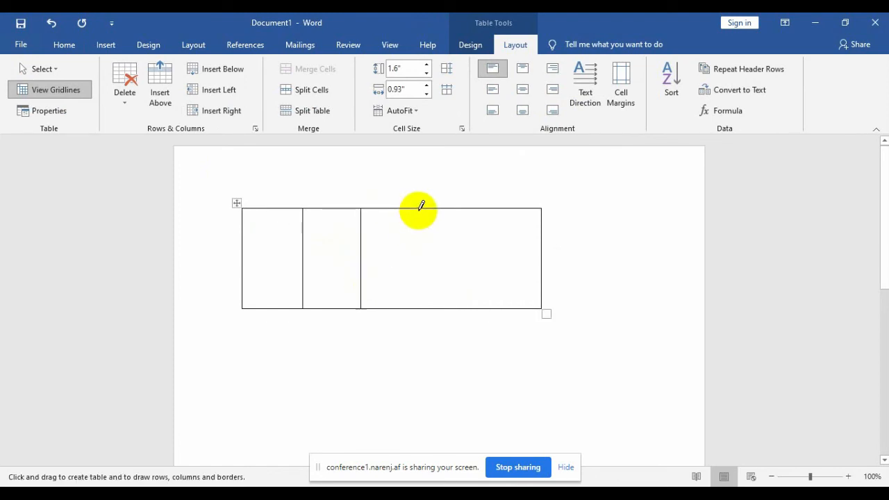
{"action": "left_click", "coordinate": [416, 208]}
{"action": "left_click_drag", "start_coordinate": [419, 251], "coordinate": [423, 271]}
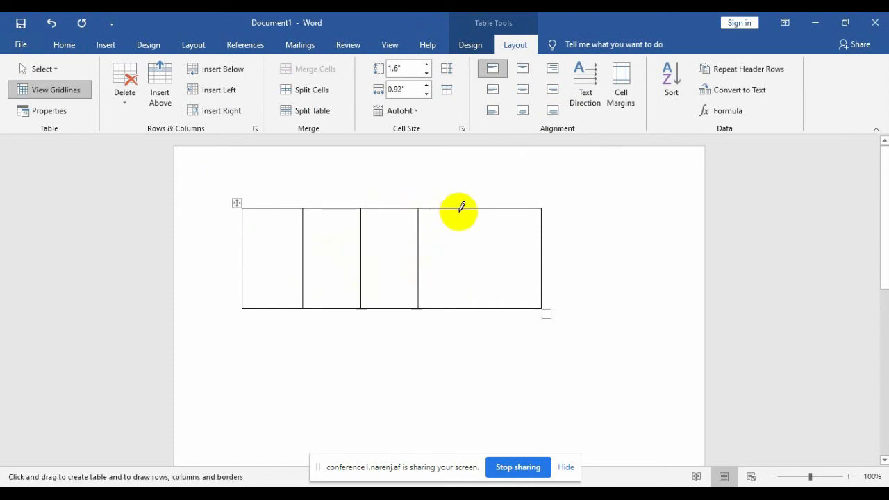
{"action": "mouse_move", "coordinate": [474, 205]}
{"action": "left_mouse_down"}
{"action": "mouse_move", "coordinate": [476, 289]}
{"action": "mouse_move", "coordinate": [482, 284]}
{"action": "left_mouse_up"}
Finish drawing and add the heading "Table" below the table, after a blank line.
{"action": "left_click", "coordinate": [286, 391]}
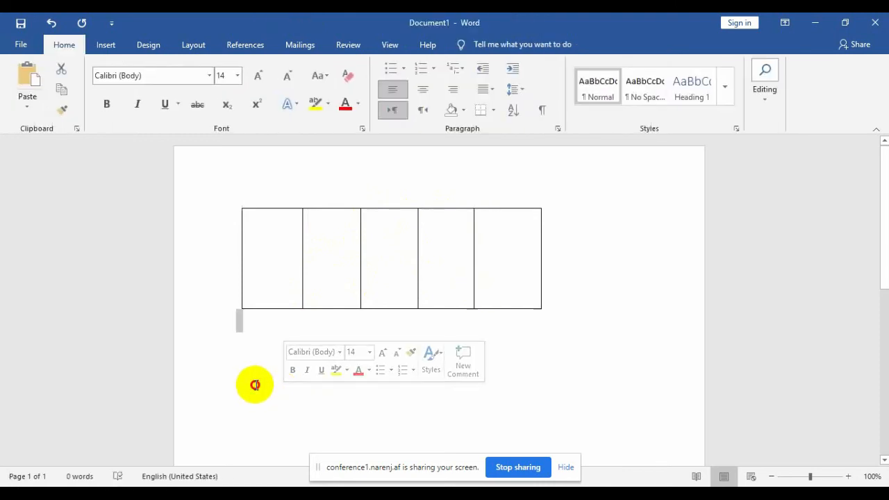
{"action": "key", "text": "Return"}
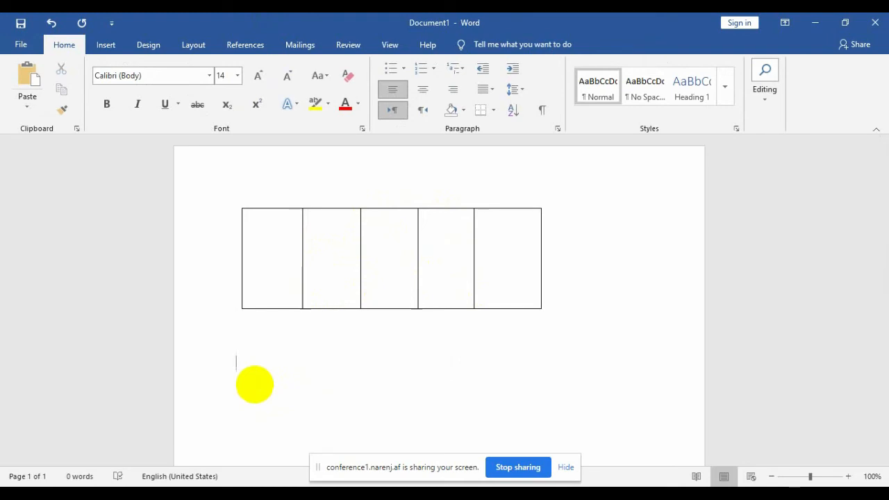
{"action": "type", "text": "table"}
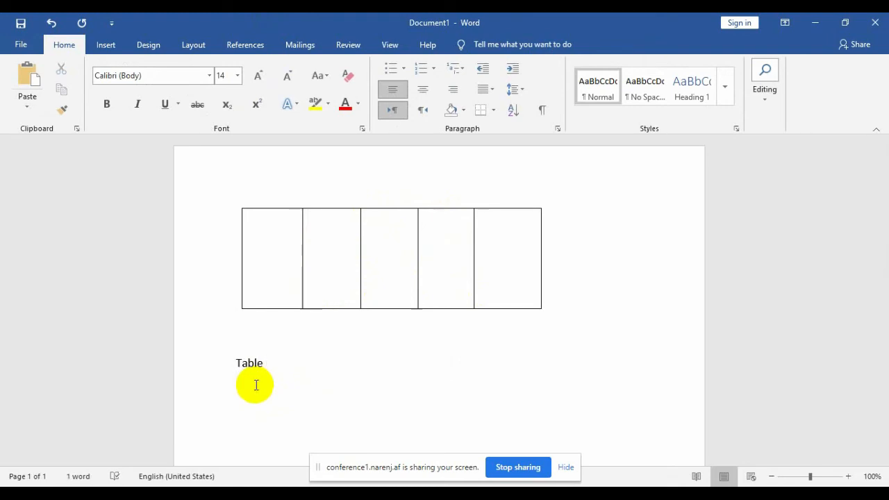
Write "the collection of rows and column is called table." on a new line under the heading.
{"action": "key", "text": "Return"}
{"action": "type", "text": "the co"}
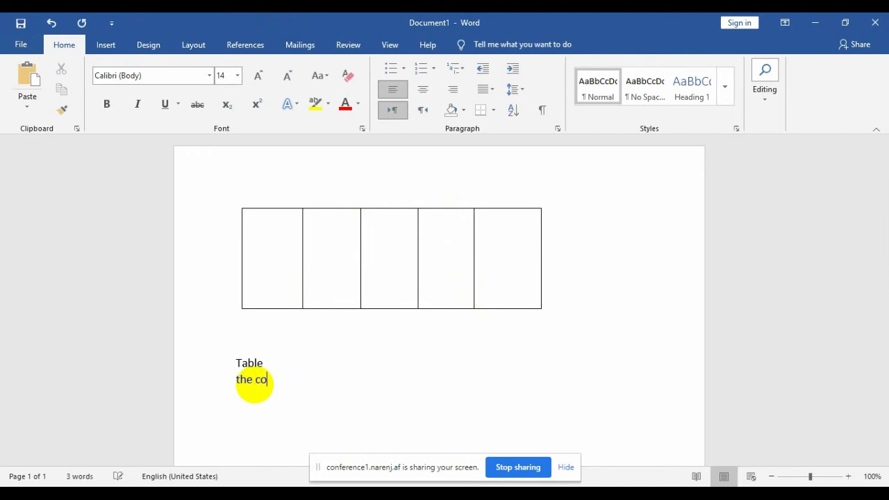
{"action": "type", "text": "llection "}
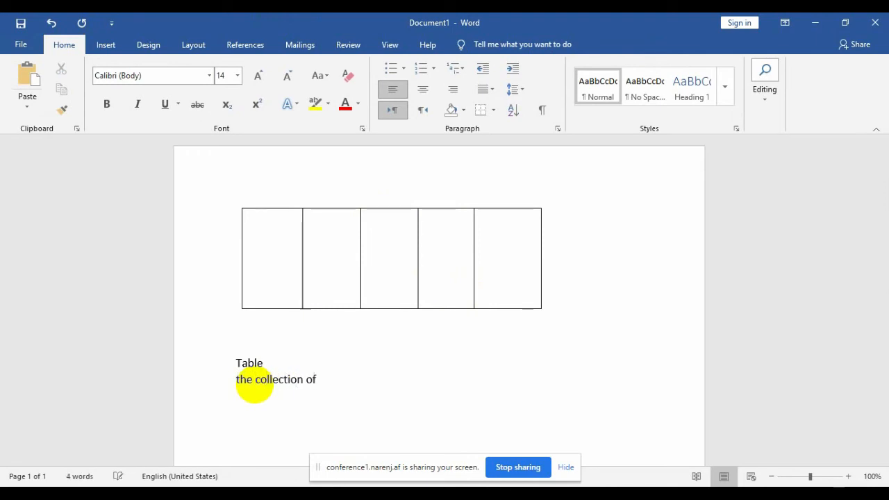
{"action": "type", "text": "of rows a n"}
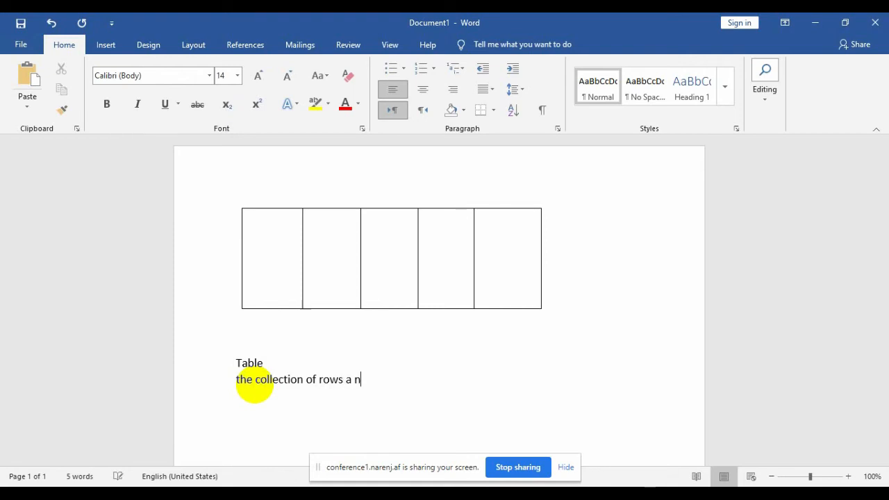
{"action": "key", "text": "BackSpace"}
{"action": "key", "text": "BackSpace"}
{"action": "type", "text": "nd"}
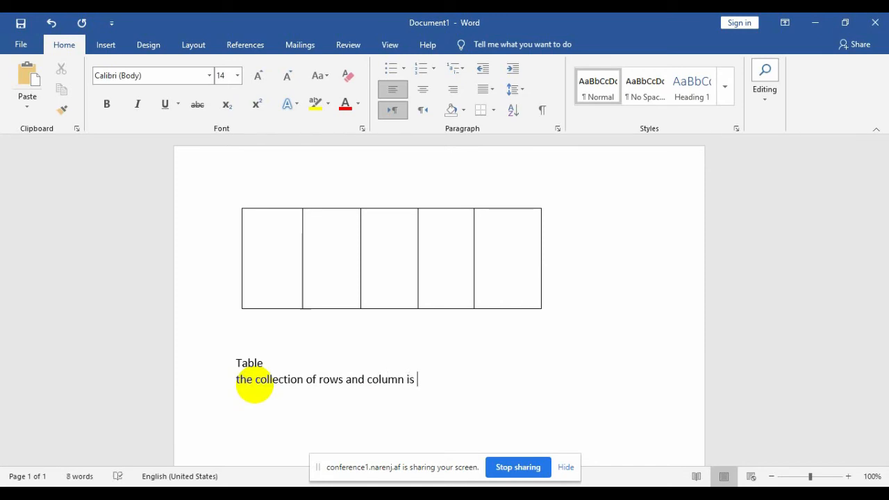
{"action": "type", "text": "callsed"}
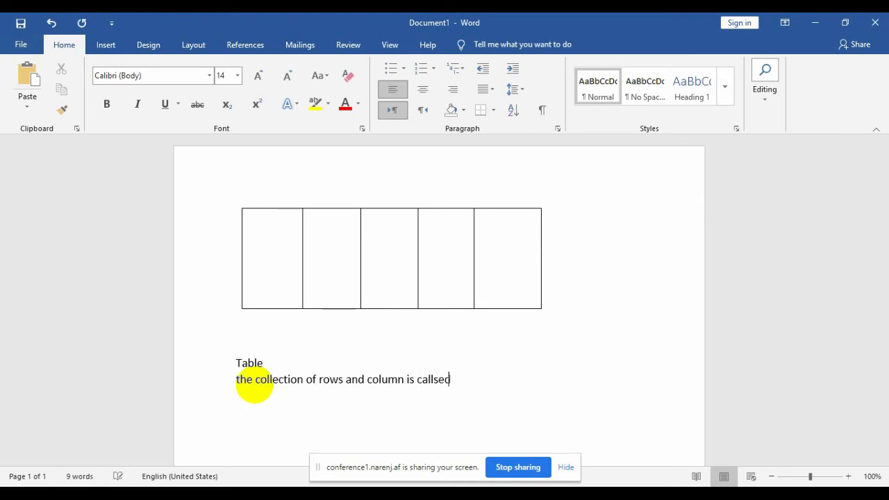
{"action": "key", "text": "BackSpace"}
{"action": "key", "text": "BackSpace"}
{"action": "key", "text": "BackSpace"}
{"action": "type", "text": "ed tab"}
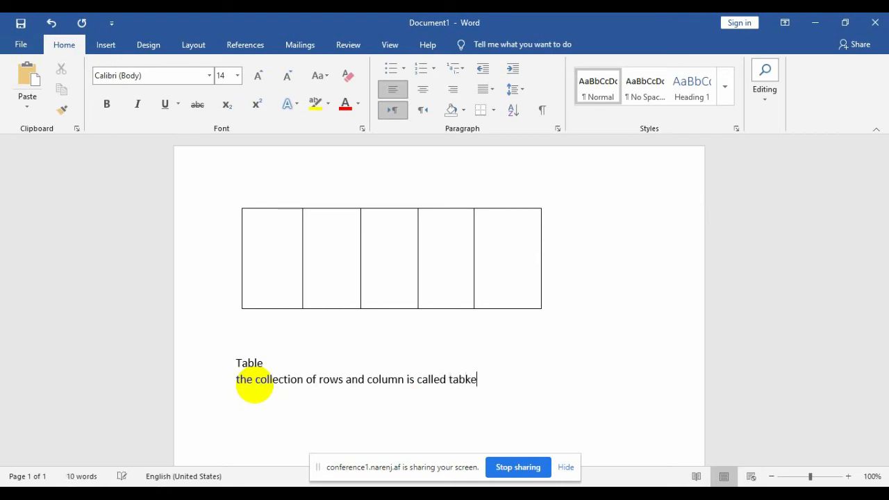
{"action": "type", "text": "le."}
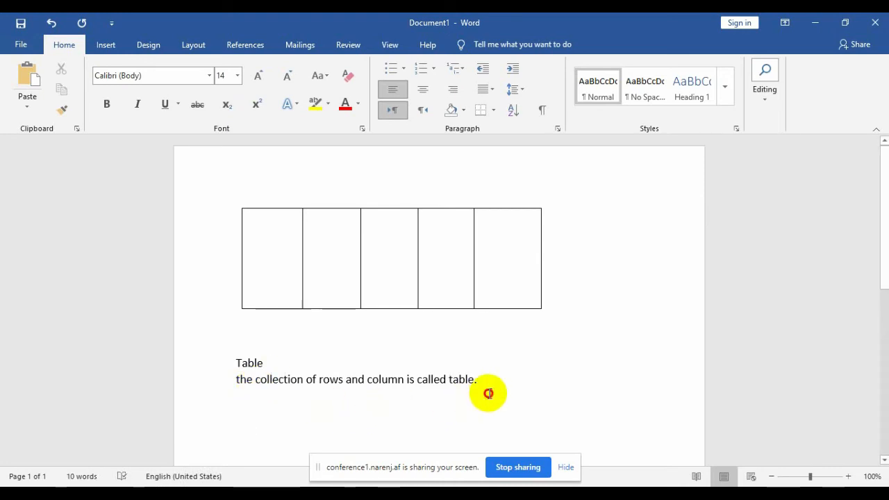
{"action": "left_click_drag", "start_coordinate": [488, 393], "coordinate": [317, 379]}
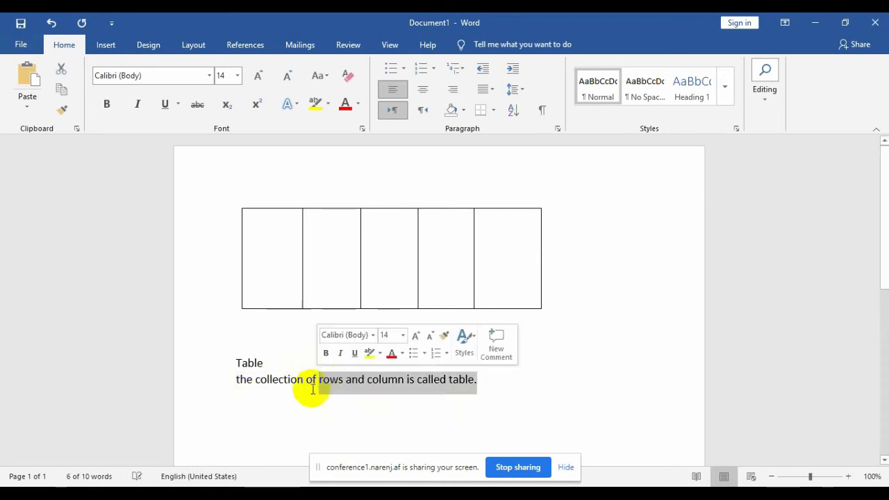
{"action": "left_click", "coordinate": [313, 390]}
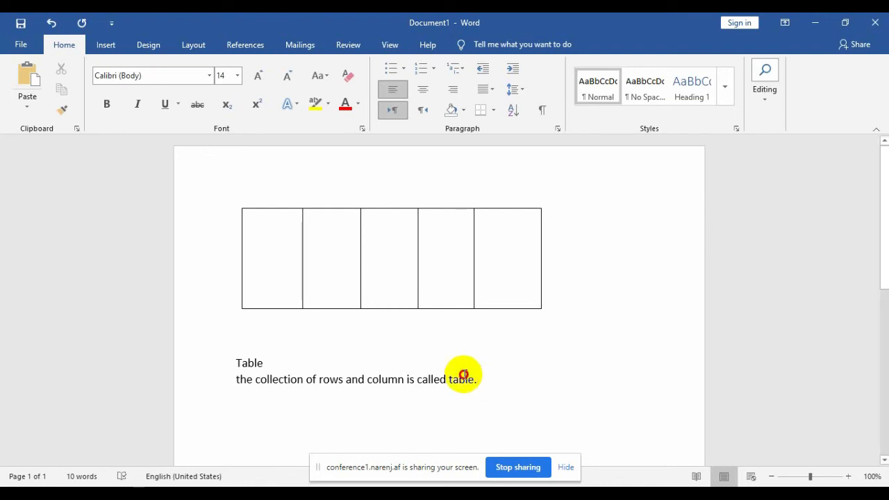
Enlarge the "Table" heading and the definition line beneath it to 18 pt.
{"action": "left_click_drag", "start_coordinate": [462, 372], "coordinate": [303, 356]}
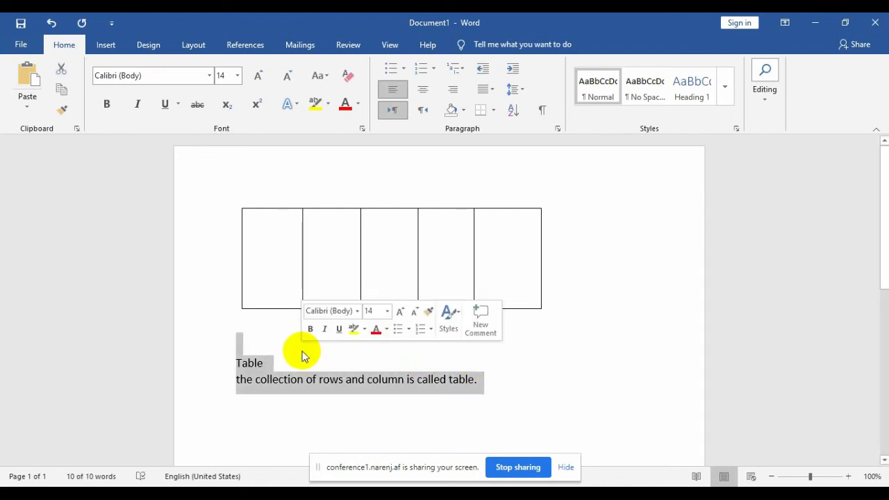
{"action": "key", "text": "ctrl+shift+period"}
{"action": "key", "text": "ctrl+shift+period"}
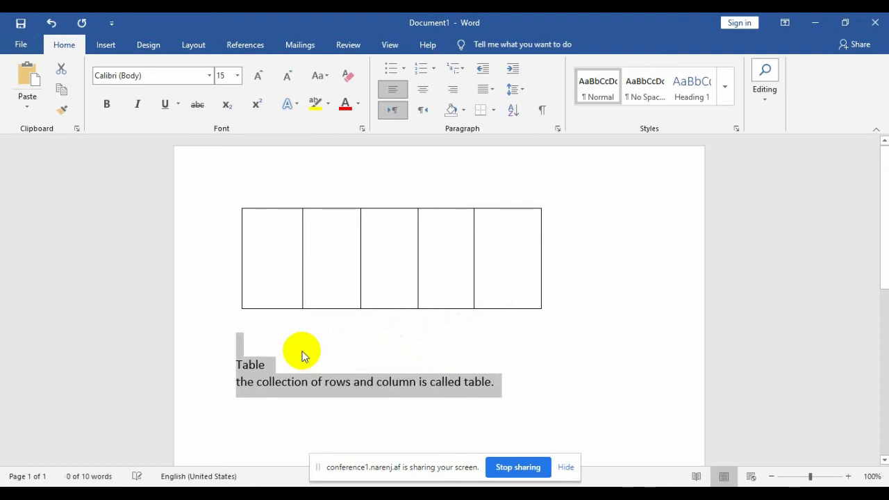
{"action": "left_click", "coordinate": [407, 421]}
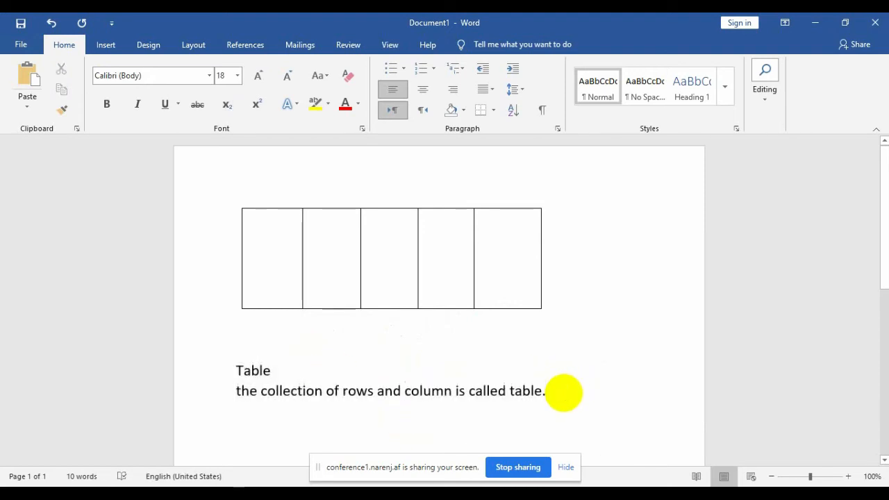
Add the lines "Row" and "column" below the table definition, after a blank line.
{"action": "left_click", "coordinate": [563, 392]}
{"action": "key", "text": "Return"}
{"action": "key", "text": "Return"}
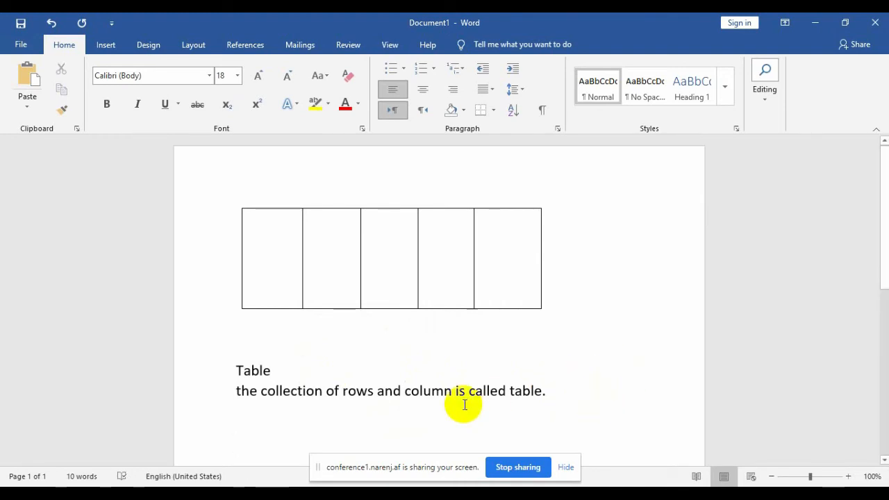
{"action": "type", "text": "row"}
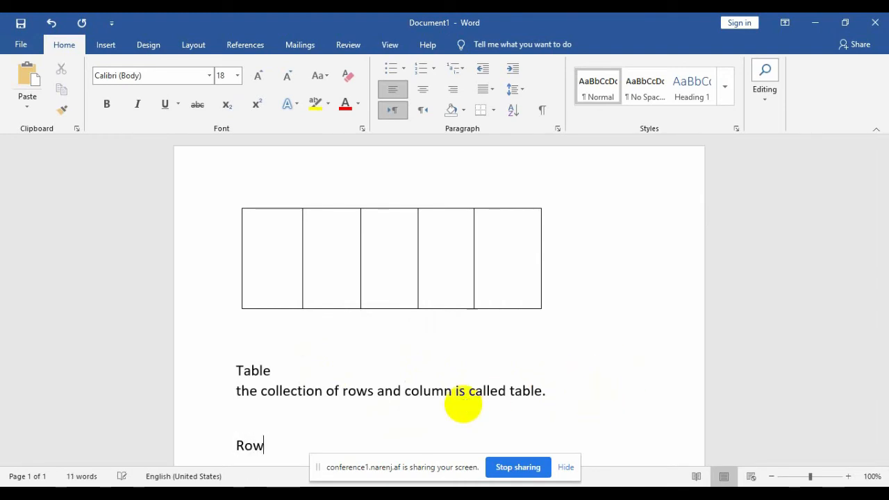
{"action": "key", "text": "Return"}
{"action": "type", "text": "c"}
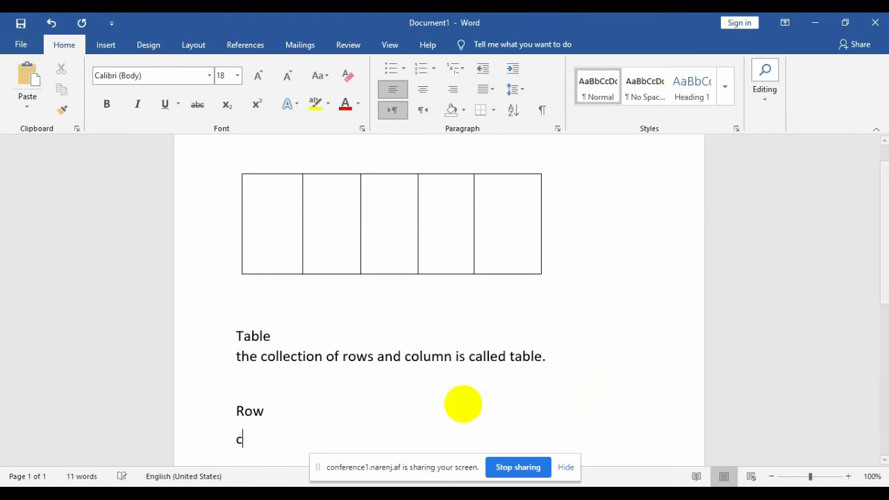
{"action": "type", "text": "olumn"}
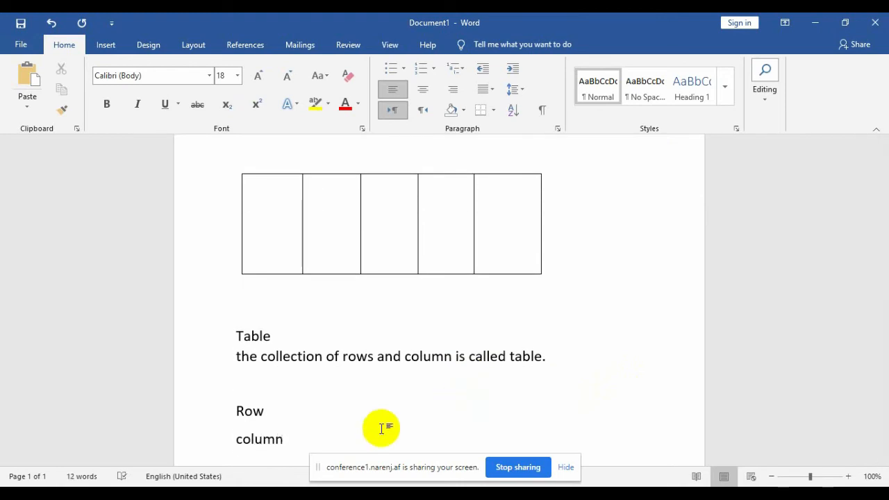
Highlight the word "Row" below the definition in yellow.
{"action": "left_click", "coordinate": [306, 419]}
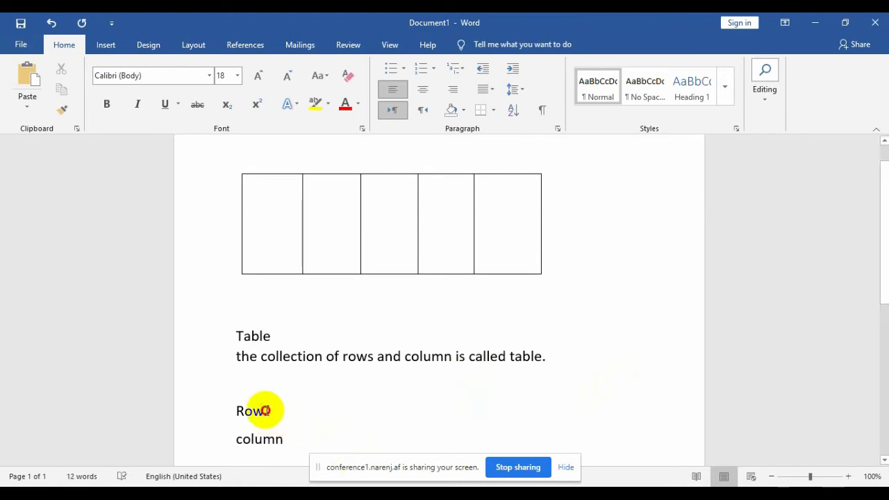
{"action": "left_click_drag", "start_coordinate": [265, 413], "coordinate": [208, 402]}
{"action": "left_click", "coordinate": [314, 106]}
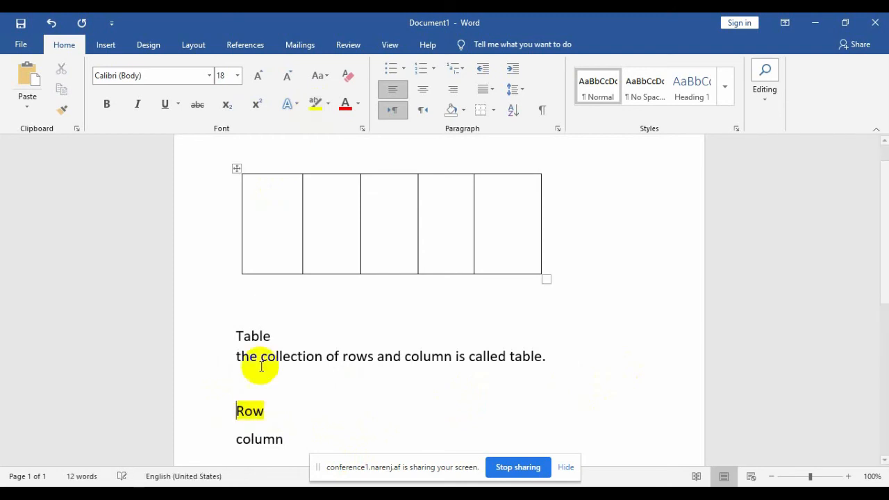
{"action": "left_click", "coordinate": [240, 409]}
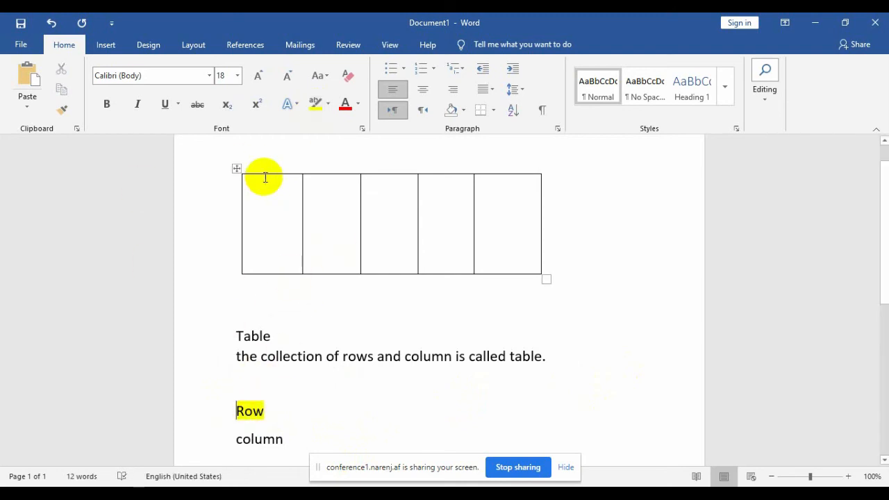
Draw three full-width horizontal lines in the table to divide it into four rows of roughly equal height.
{"action": "left_click", "coordinate": [494, 109]}
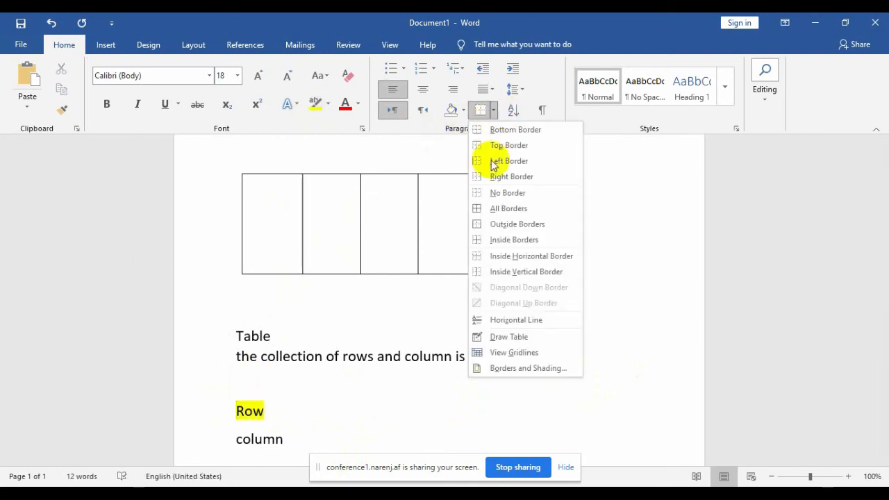
{"action": "left_click", "coordinate": [509, 337]}
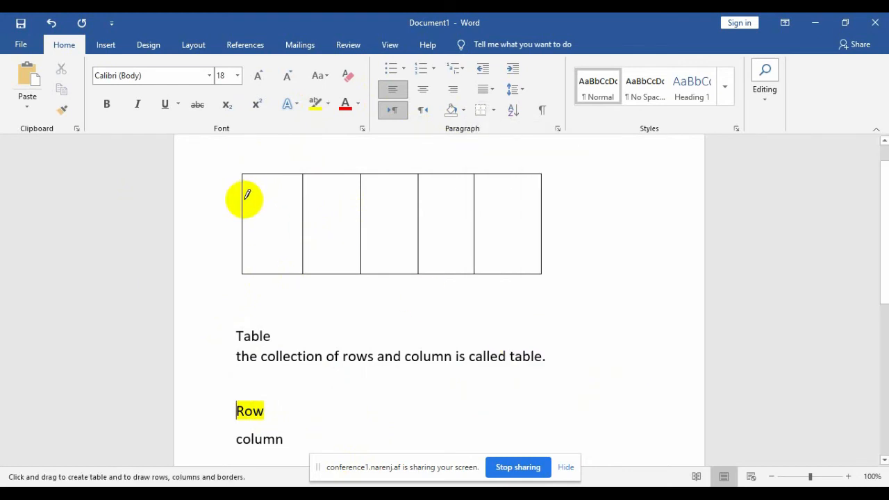
{"action": "mouse_move", "coordinate": [247, 195]}
{"action": "left_mouse_down"}
{"action": "mouse_move", "coordinate": [327, 209]}
{"action": "mouse_move", "coordinate": [540, 196]}
{"action": "left_mouse_up"}
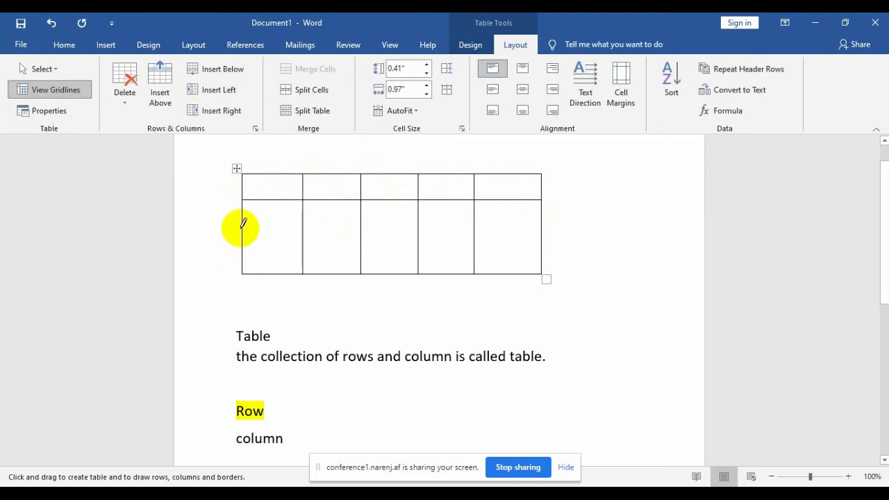
{"action": "left_click_drag", "start_coordinate": [245, 222], "coordinate": [514, 211]}
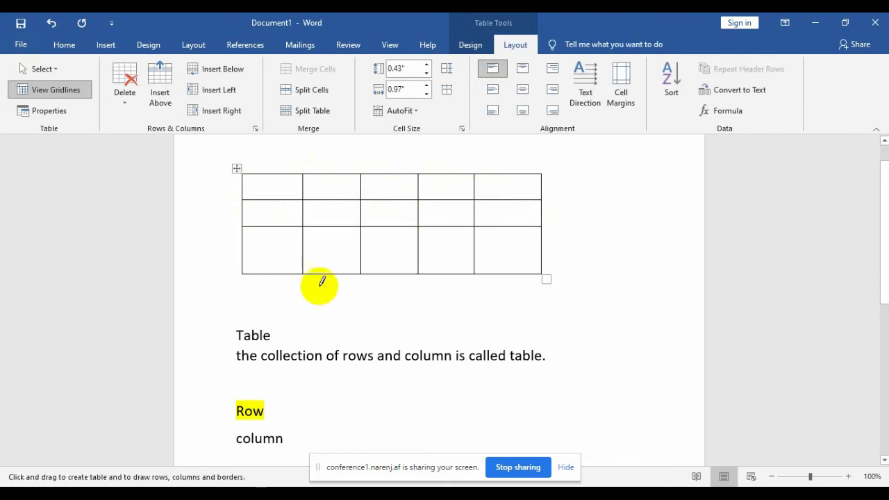
{"action": "mouse_move", "coordinate": [244, 245]}
{"action": "left_mouse_down"}
{"action": "mouse_move", "coordinate": [340, 259]}
{"action": "mouse_move", "coordinate": [507, 240]}
{"action": "left_mouse_up"}
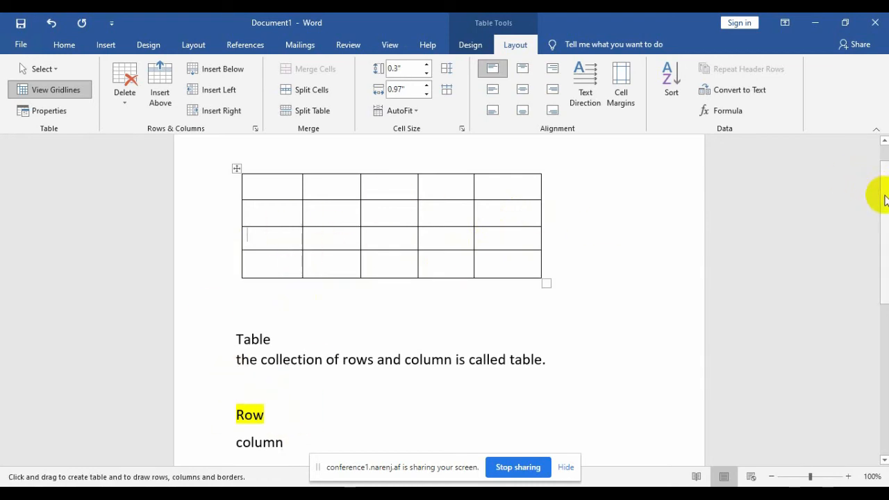
Highlight the word "column" under "Row" in yellow.
{"action": "scroll", "coordinate": [883, 195], "scroll_direction": "down", "scroll_amount": 1}
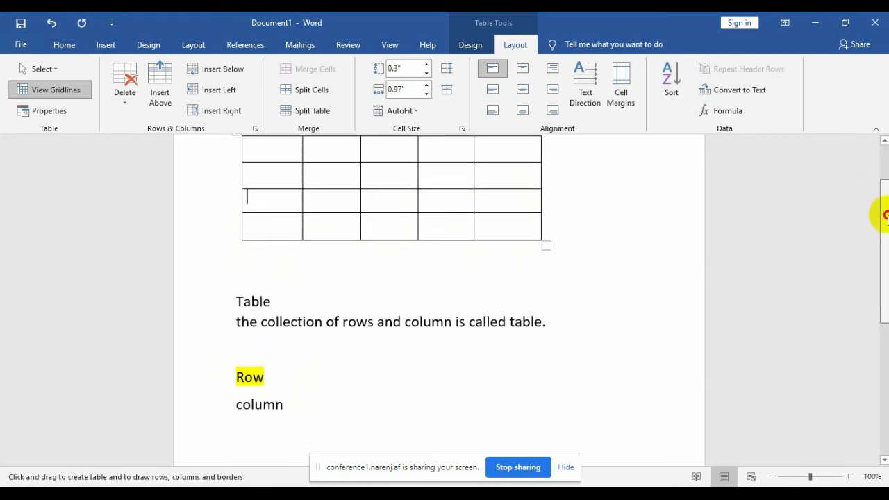
{"action": "double_click", "coordinate": [281, 405]}
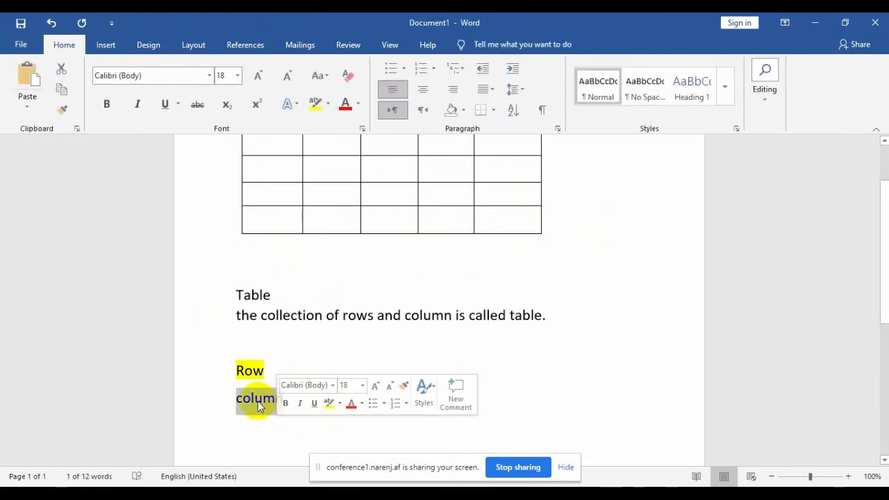
{"action": "left_click", "coordinate": [318, 106]}
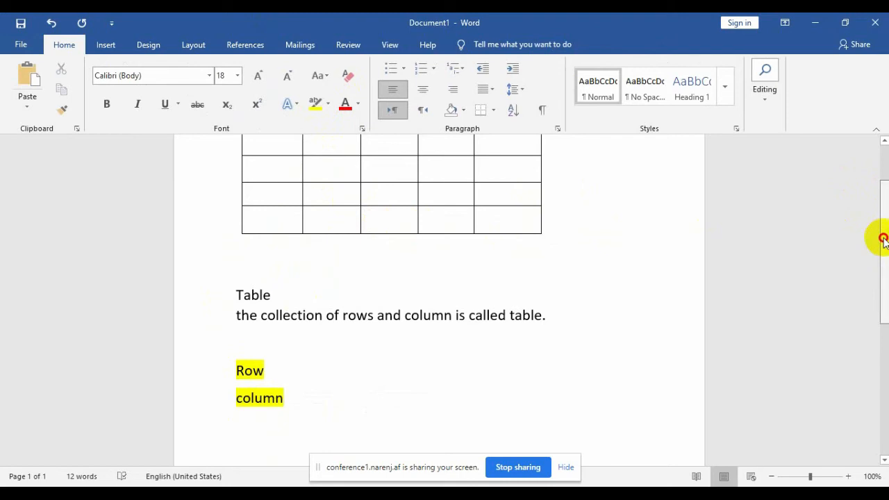
Select the table's first three columns one at a time, the top row and the first column again to point out columns and rows.
{"action": "left_click_drag", "start_coordinate": [879, 238], "coordinate": [879, 199]}
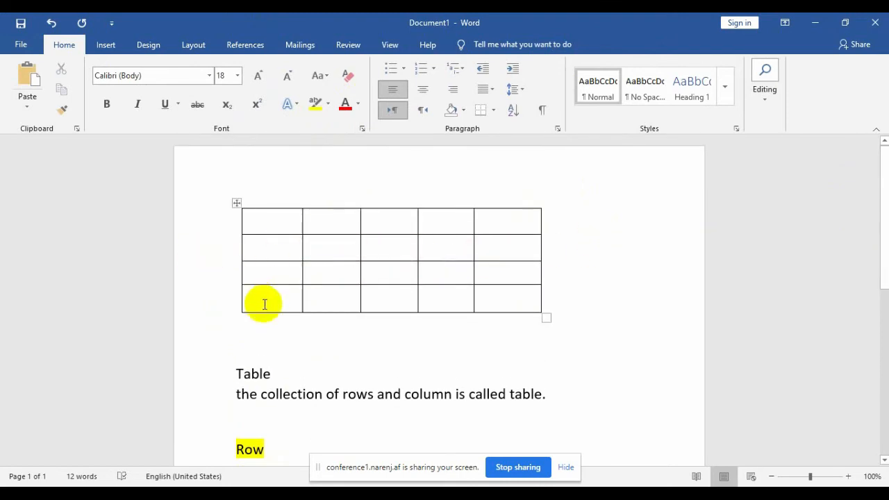
{"action": "left_click", "coordinate": [268, 205]}
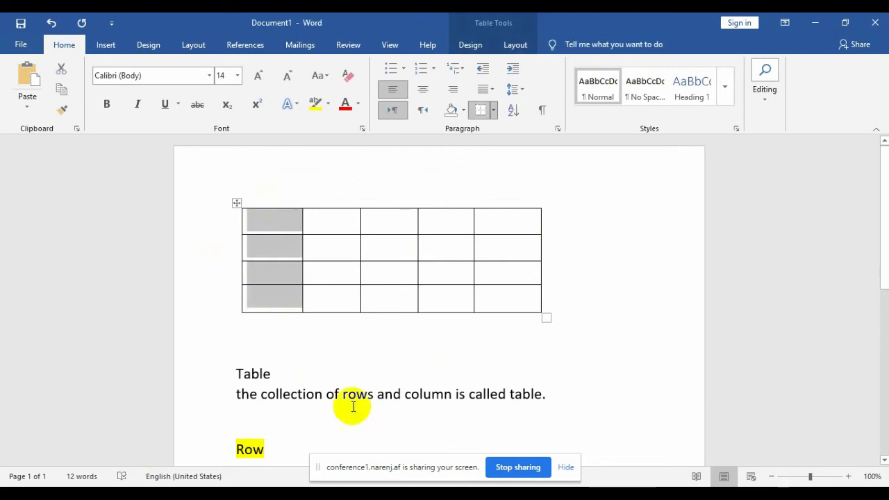
{"action": "left_click", "coordinate": [339, 211]}
{"action": "left_click", "coordinate": [333, 205]}
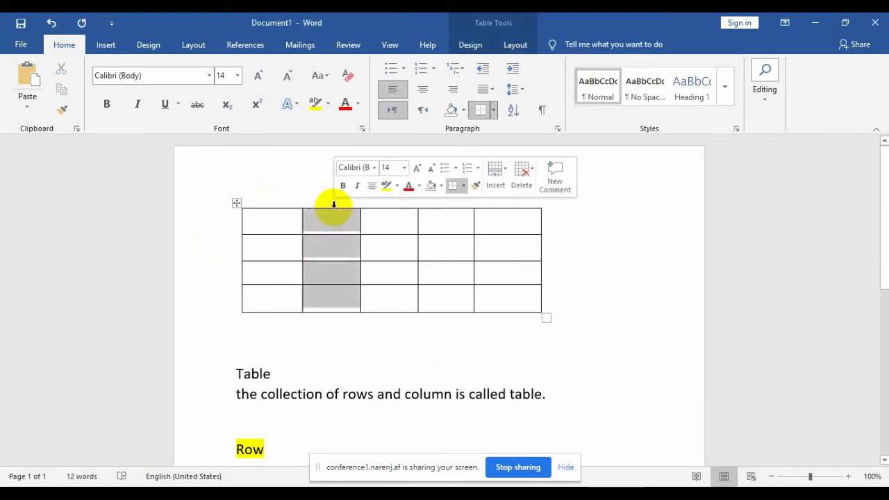
{"action": "left_click", "coordinate": [391, 206]}
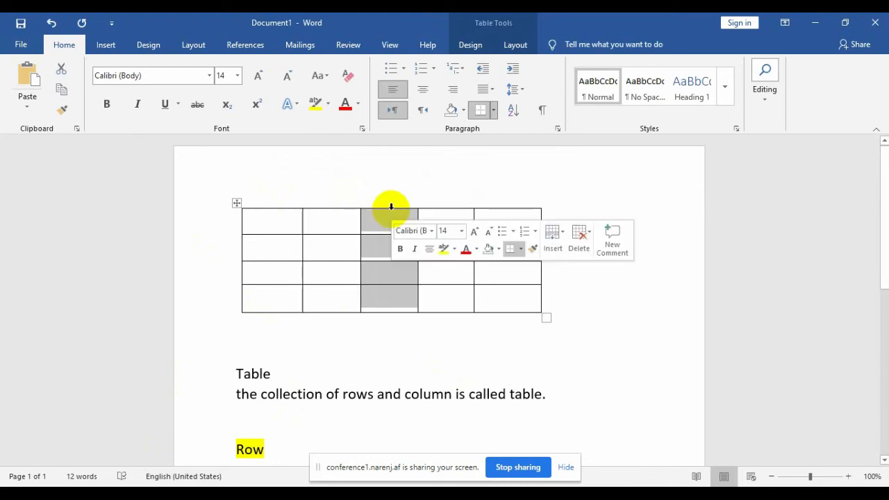
{"action": "left_click", "coordinate": [243, 221]}
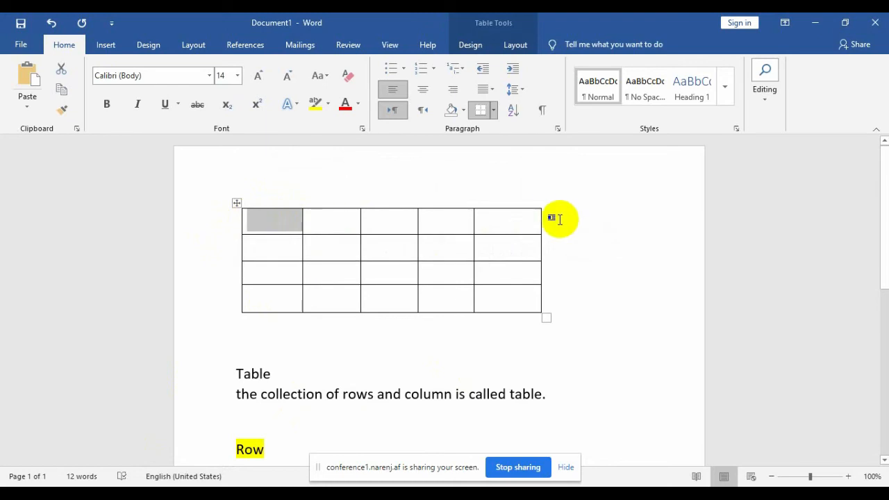
{"action": "left_click_drag", "start_coordinate": [523, 218], "coordinate": [227, 226]}
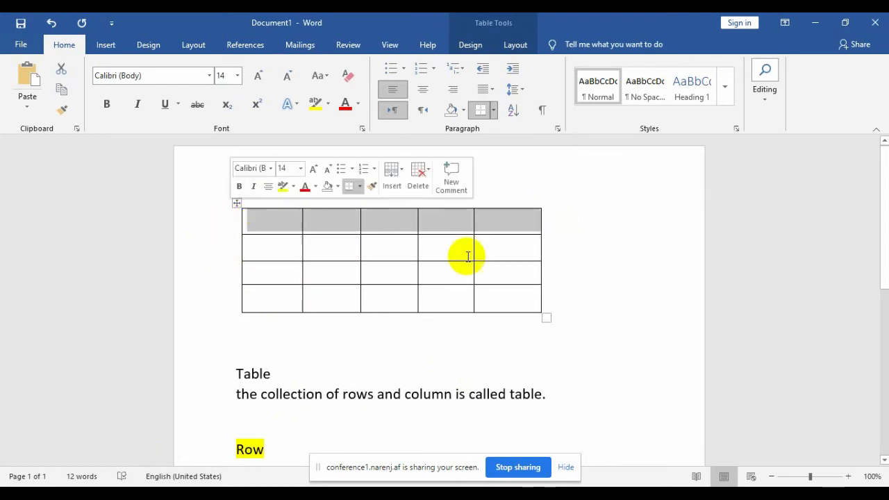
{"action": "left_click", "coordinate": [284, 205]}
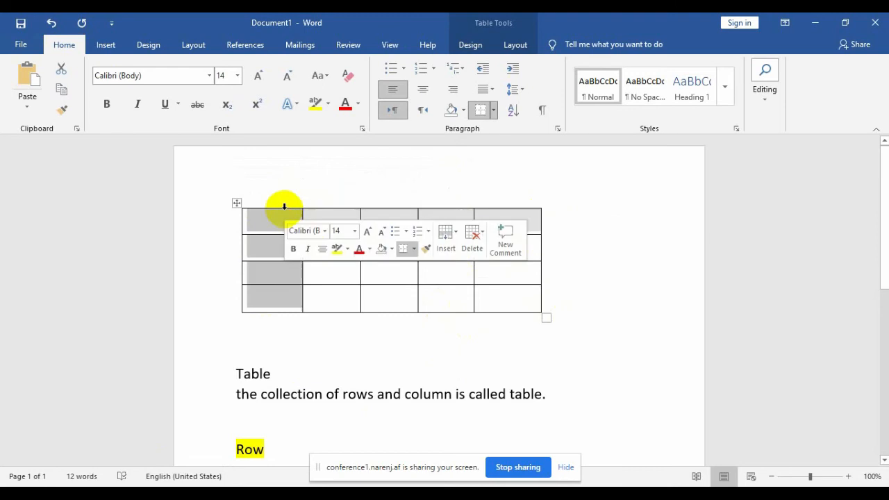
{"action": "left_click", "coordinate": [348, 271]}
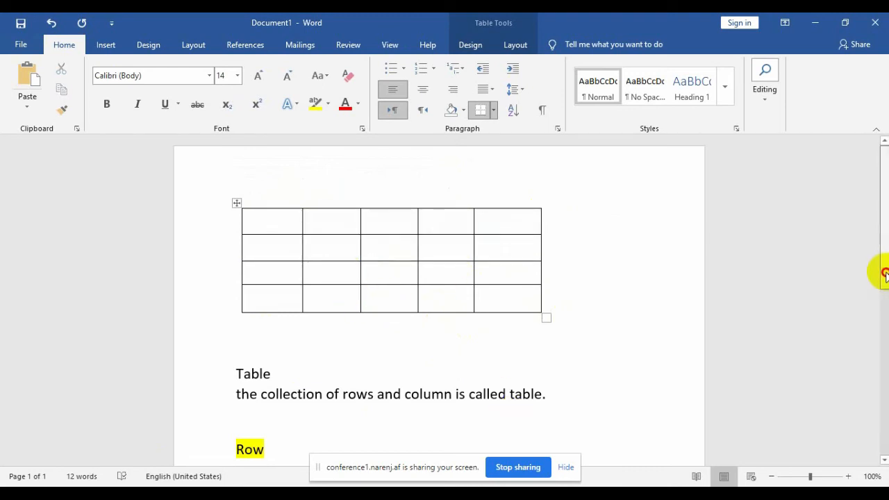
Add the word "cell" on a new line under "Column" and highlight it in yellow.
{"action": "left_click_drag", "start_coordinate": [879, 271], "coordinate": [879, 314]}
{"action": "left_click", "coordinate": [340, 395]}
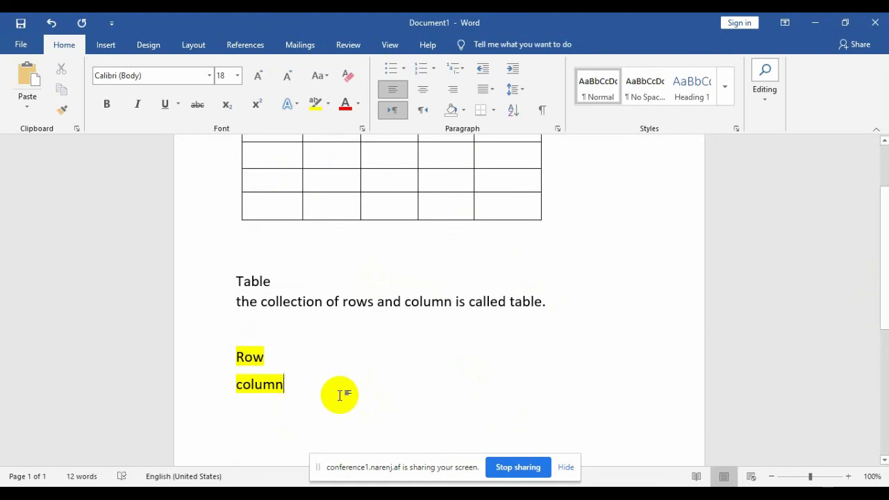
{"action": "key", "text": "Return"}
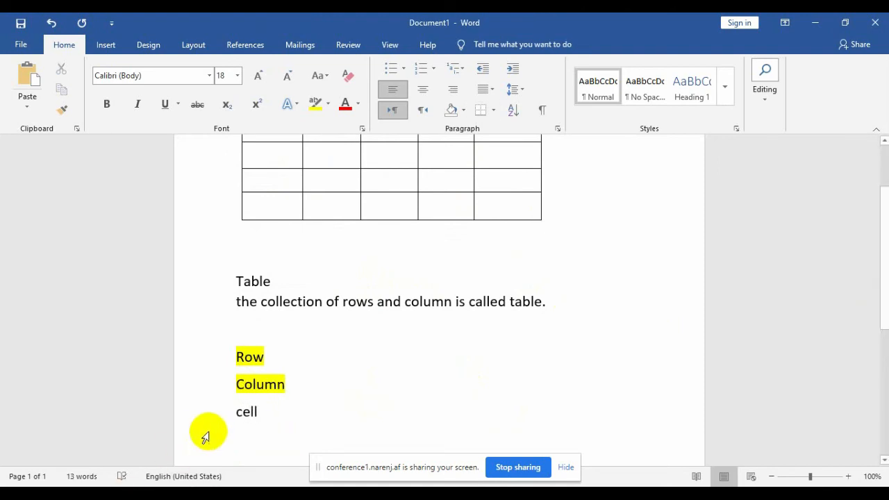
{"action": "double_click", "coordinate": [247, 413]}
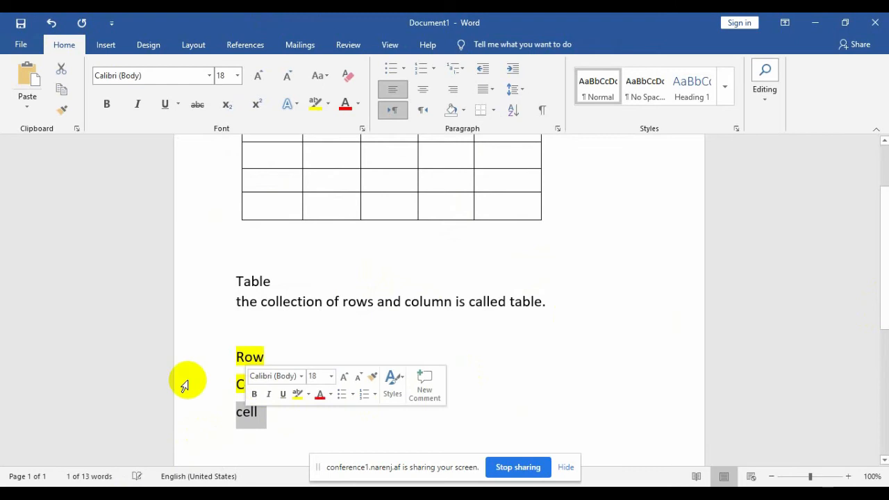
{"action": "left_click", "coordinate": [314, 104]}
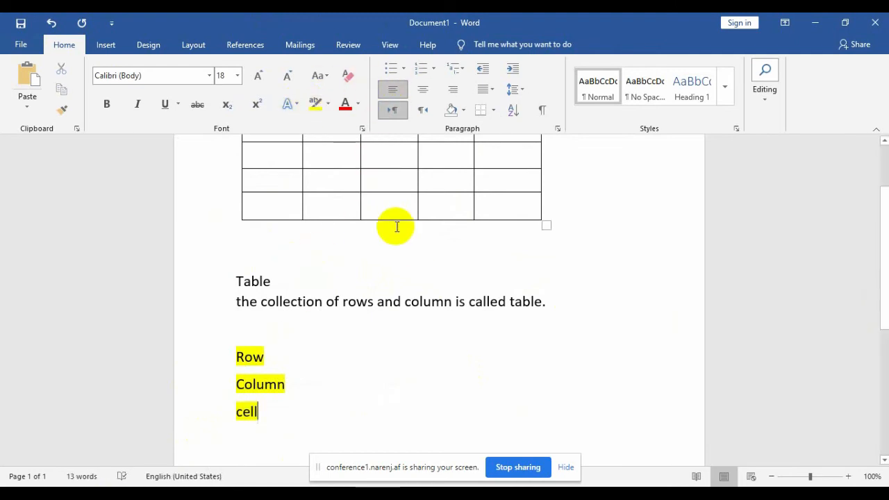
Select the fourth cell of the table's last row to point out a cell, and return to the blank line above "Table".
{"action": "left_click", "coordinate": [452, 208]}
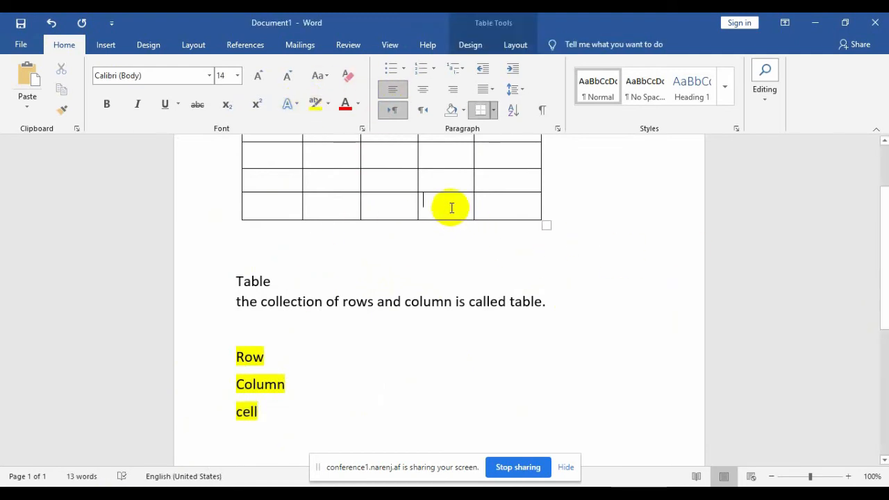
{"action": "double_click", "coordinate": [445, 207]}
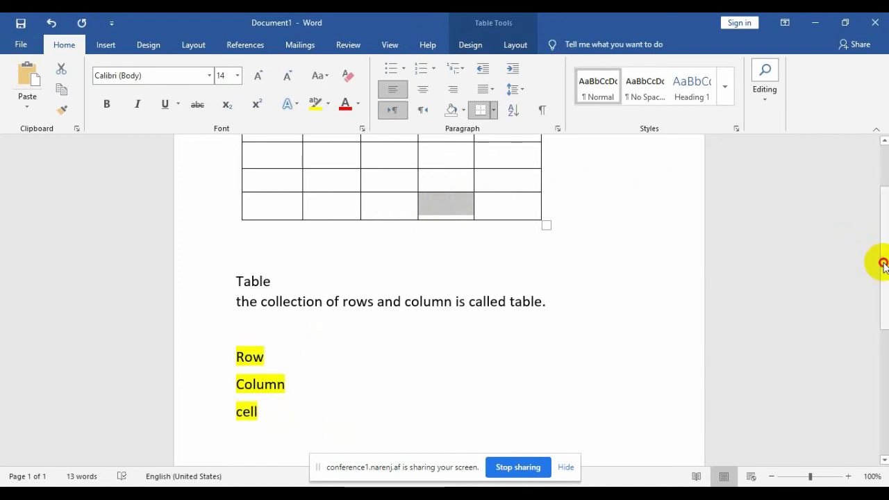
{"action": "scroll", "coordinate": [885, 268], "scroll_direction": "up", "scroll_amount": 1}
{"action": "scroll", "coordinate": [884, 261], "scroll_direction": "down", "scroll_amount": 1}
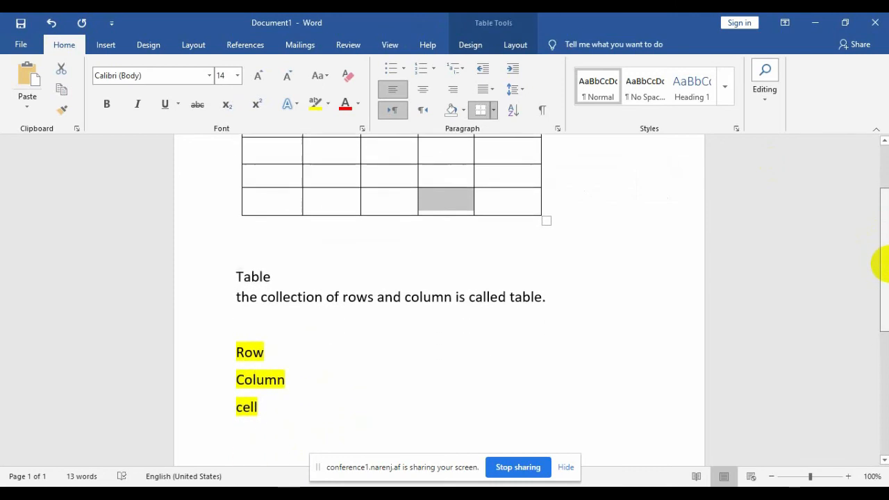
{"action": "scroll", "coordinate": [881, 262], "scroll_direction": "up", "scroll_amount": 2}
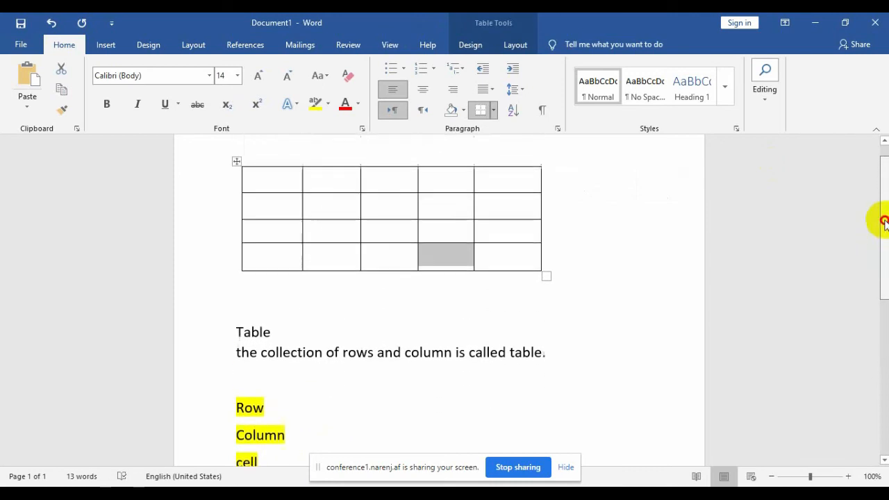
{"action": "left_click", "coordinate": [435, 355]}
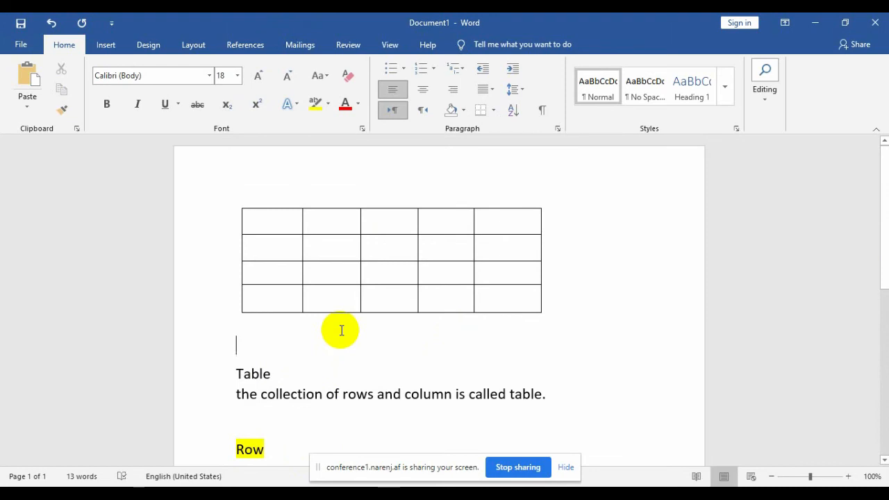
{"action": "left_click", "coordinate": [351, 277]}
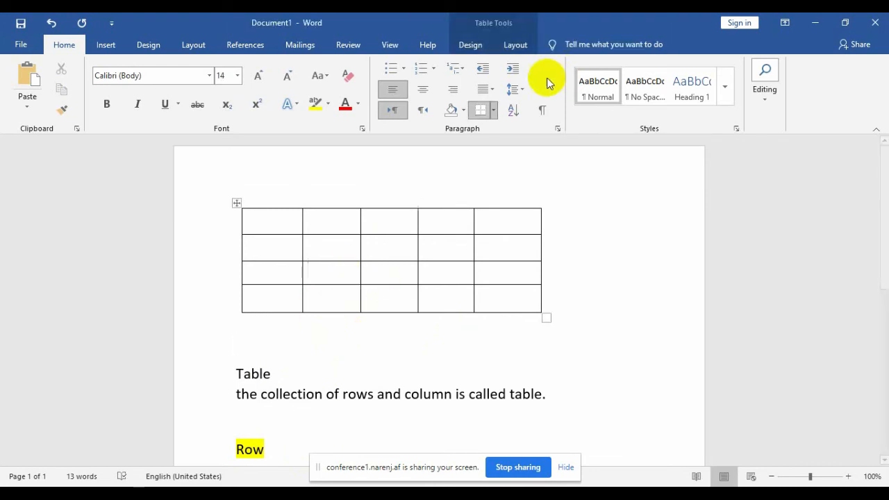
{"action": "left_click", "coordinate": [493, 110]}
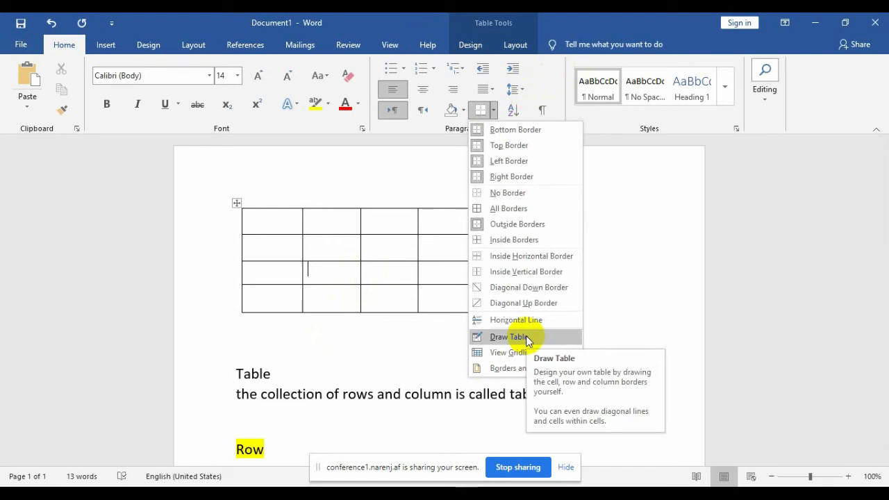
{"action": "left_click", "coordinate": [257, 223]}
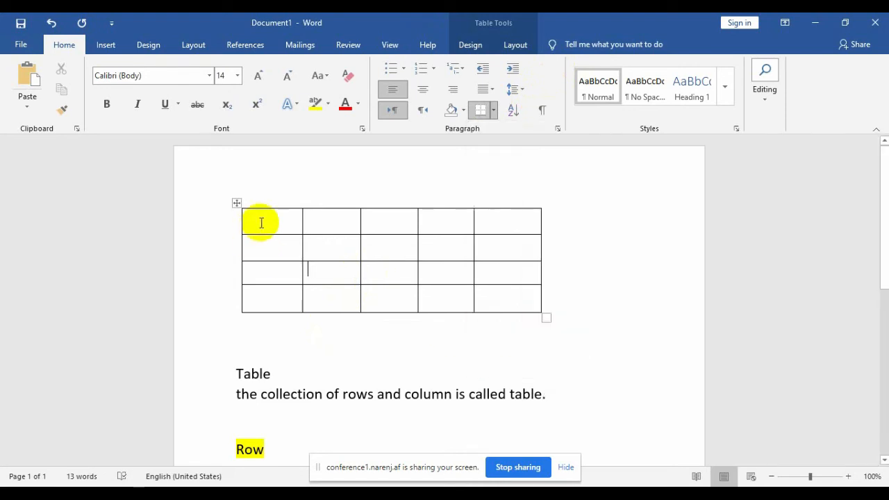
Delete the table's last two columns.
{"action": "mouse_move", "coordinate": [438, 218]}
{"action": "left_mouse_down"}
{"action": "mouse_move", "coordinate": [449, 289]}
{"action": "mouse_move", "coordinate": [492, 287]}
{"action": "left_mouse_up"}
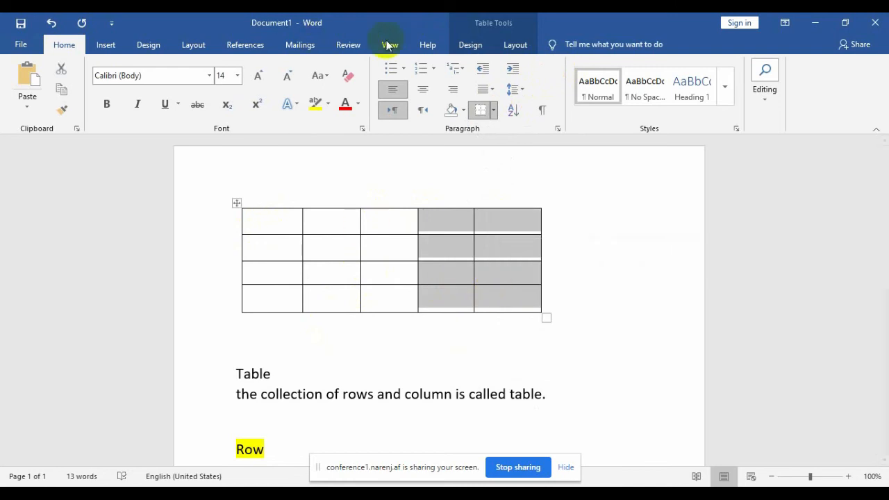
{"action": "left_click", "coordinate": [514, 43]}
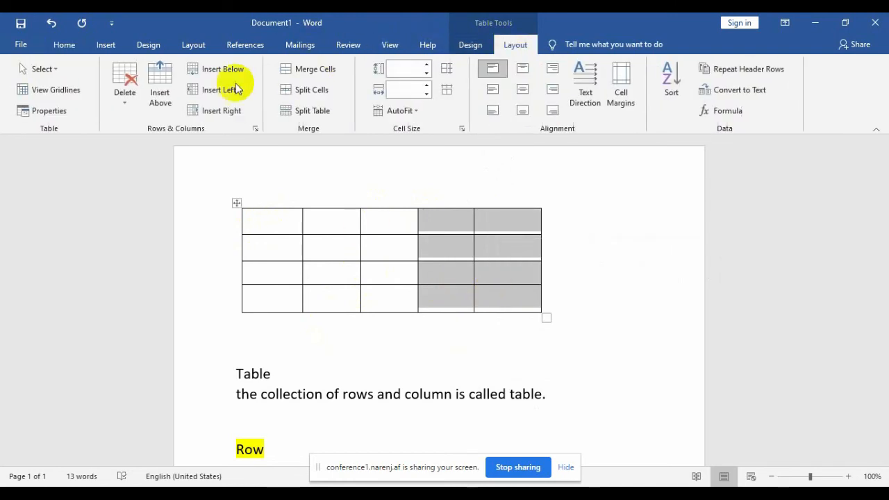
{"action": "left_click", "coordinate": [126, 110]}
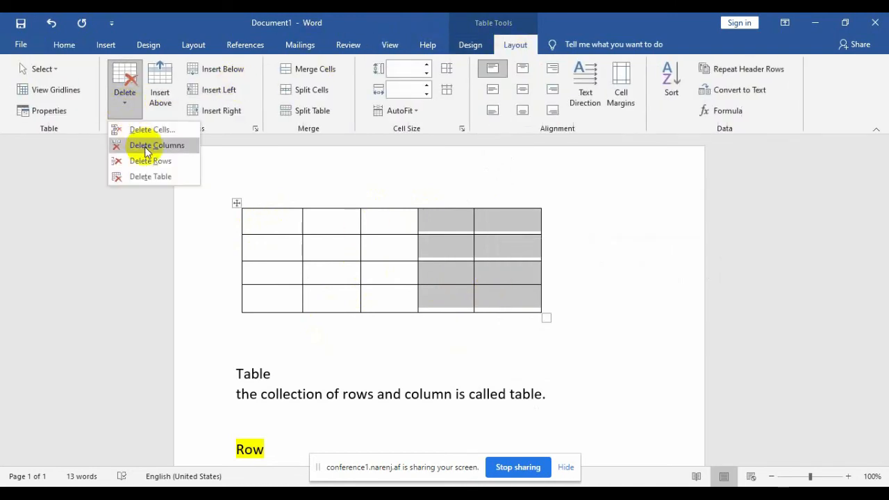
{"action": "left_click", "coordinate": [152, 146]}
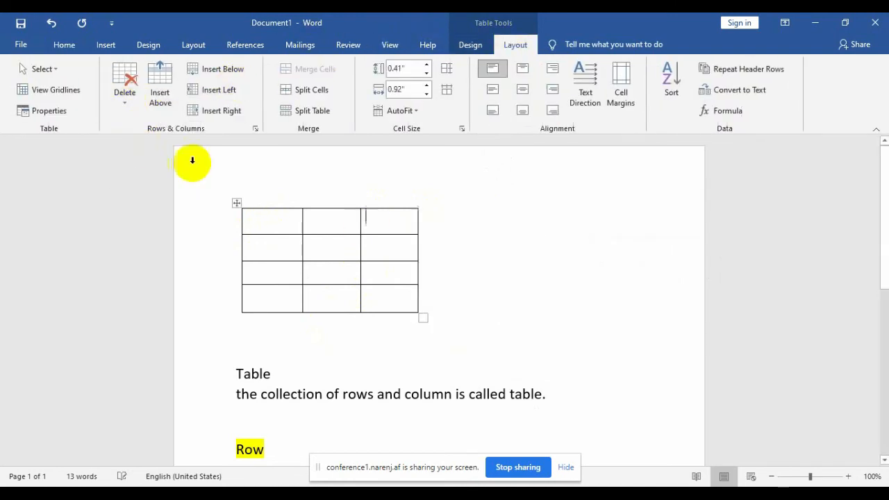
Fill the table's header row with "Name", "Grade" and "salary".
{"action": "left_click", "coordinate": [277, 226]}
{"action": "type", "text": "name"}
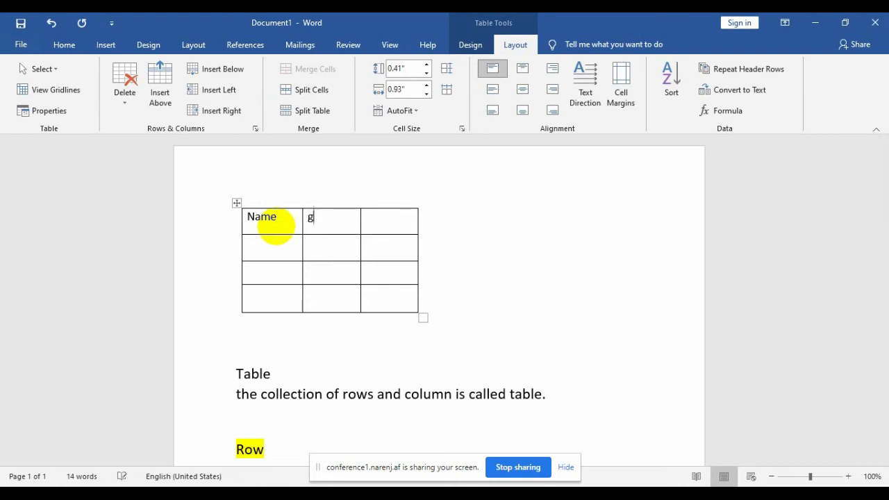
{"action": "key", "text": "Tab"}
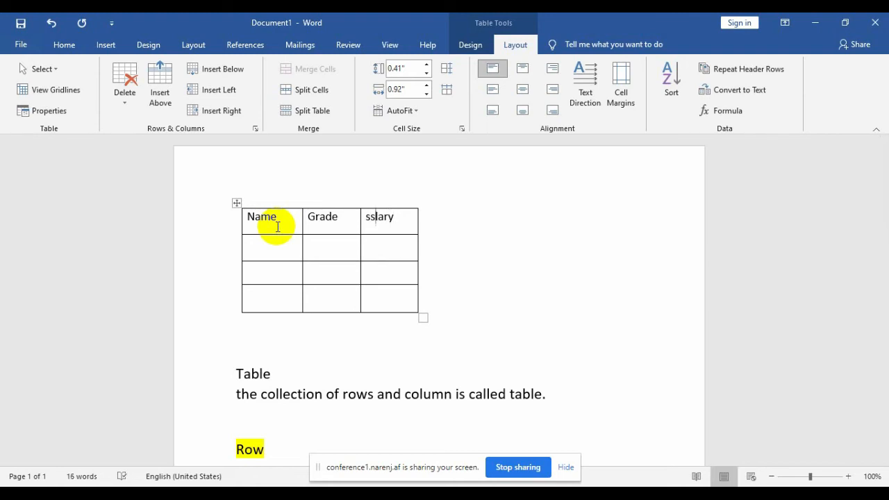
Fill in the three people's names in the "Name" column, one in each row below the header.
{"action": "left_click", "coordinate": [279, 251]}
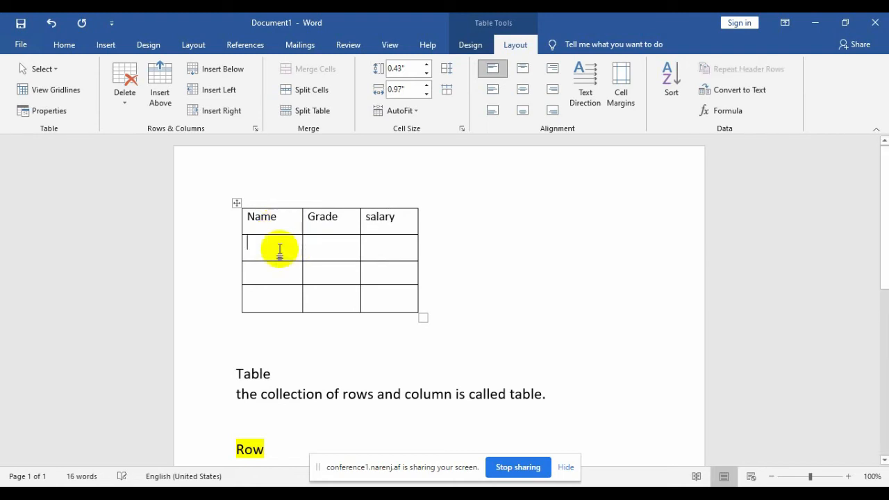
{"action": "type", "text": "a"}
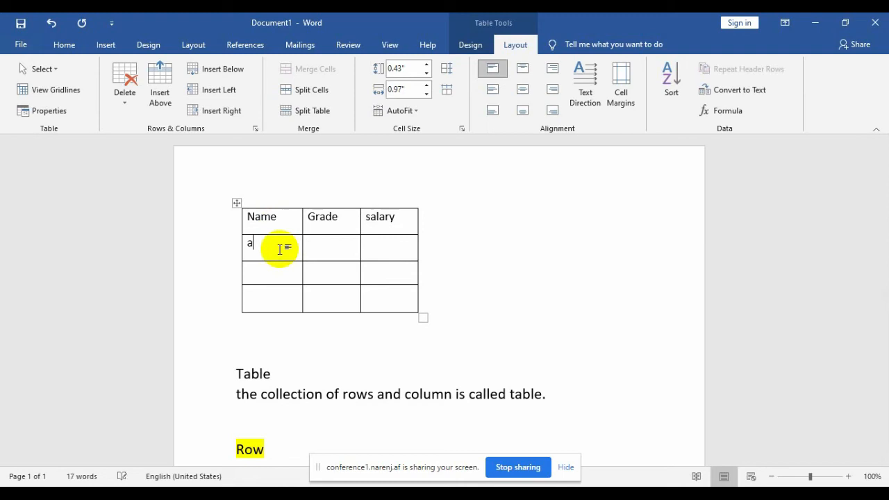
{"action": "type", "text": "dsad"}
{"action": "key", "text": "Down"}
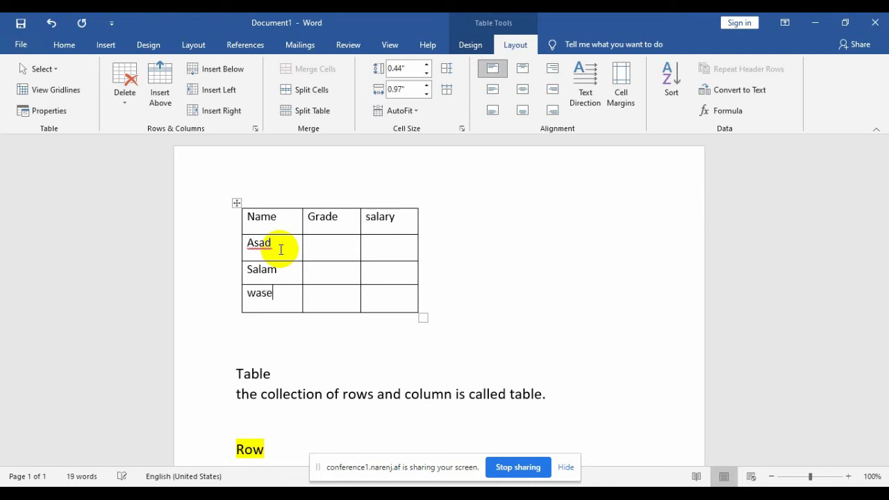
Enter the grades A, B and C and the salaries 20000, 15000 and 10000 in rows two to four.
{"action": "key", "text": "Tab"}
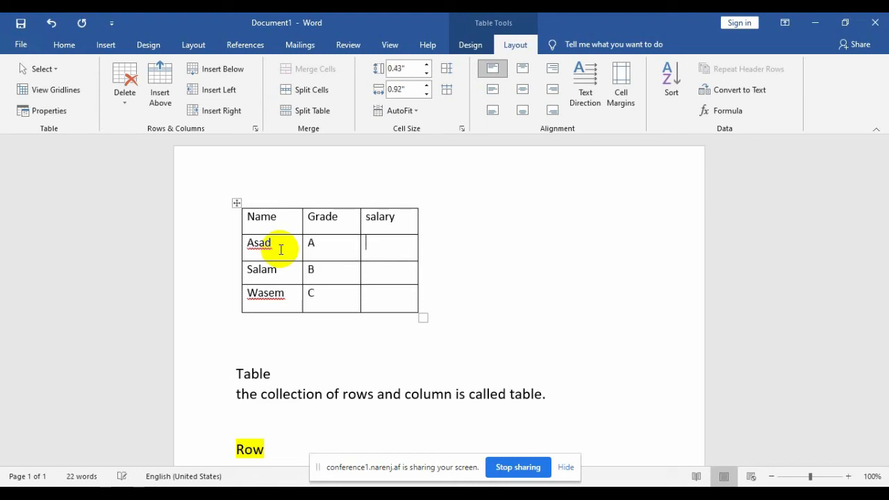
{"action": "key", "text": "Up"}
{"action": "key", "text": "Down"}
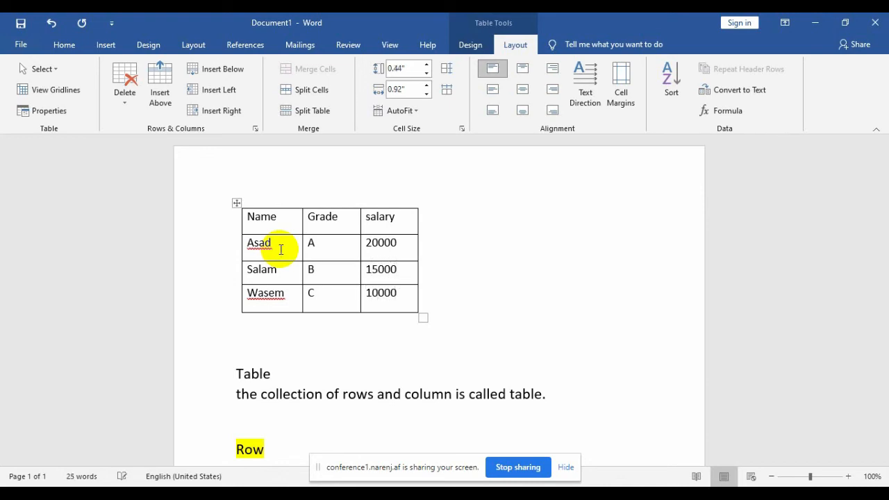
Remove all borders from the whole table with the No Border option.
{"action": "left_click", "coordinate": [363, 269]}
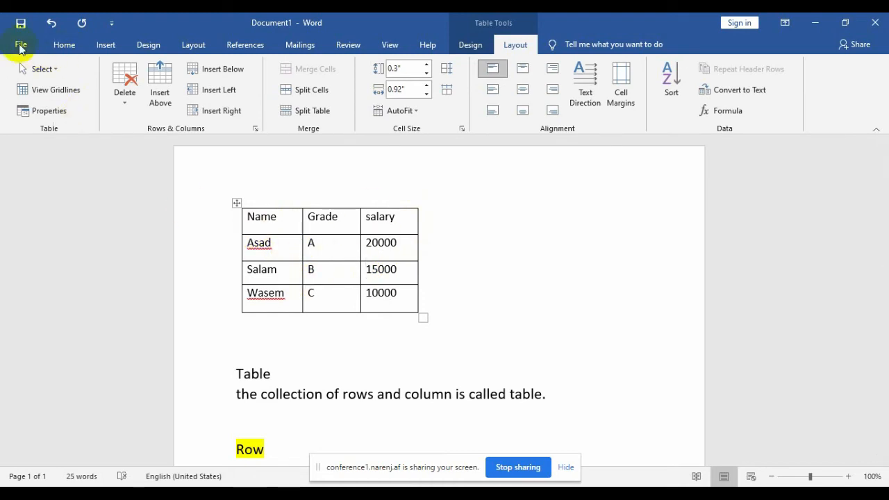
{"action": "left_click", "coordinate": [63, 50]}
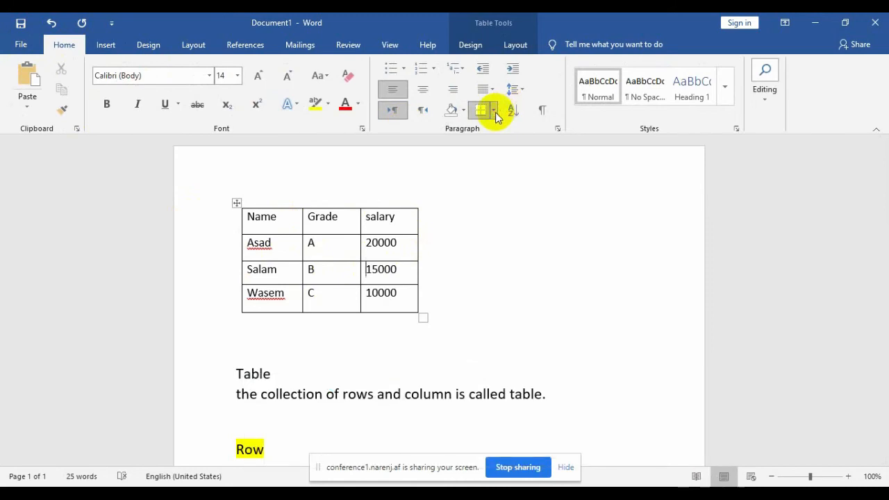
{"action": "left_click", "coordinate": [495, 112]}
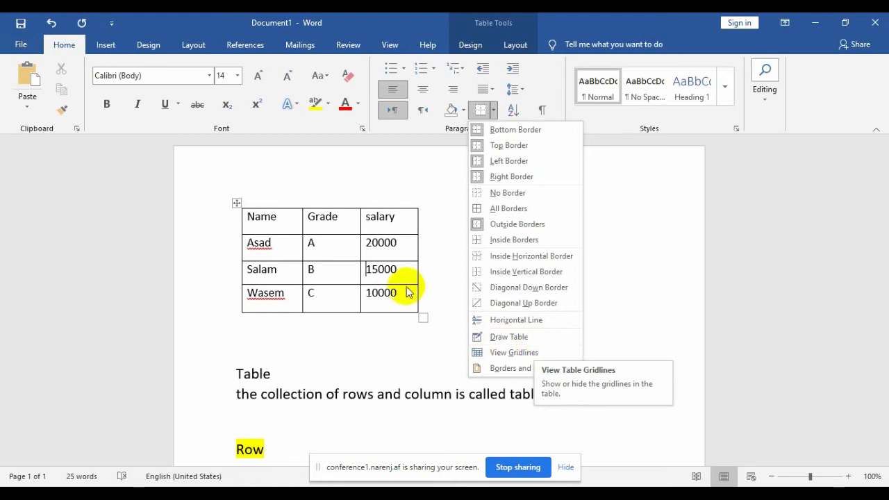
{"action": "key", "text": "Escape"}
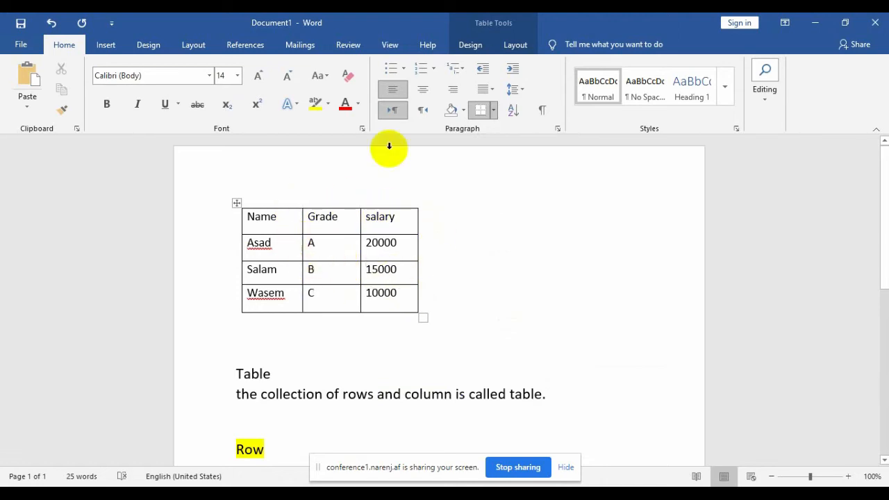
{"action": "left_click", "coordinate": [494, 111]}
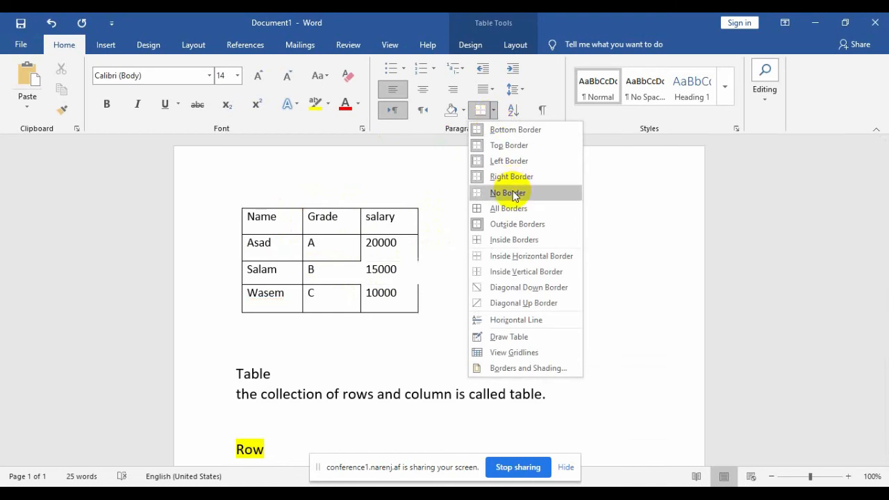
{"action": "left_click", "coordinate": [236, 200]}
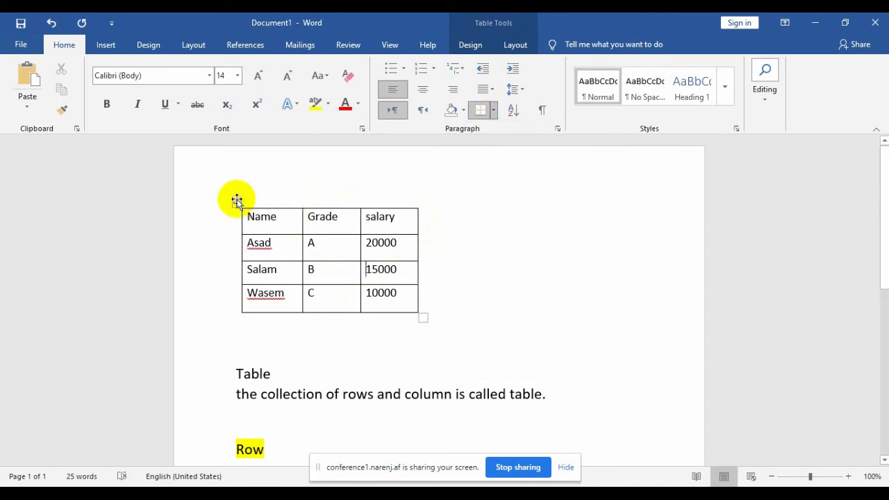
{"action": "left_click", "coordinate": [237, 201]}
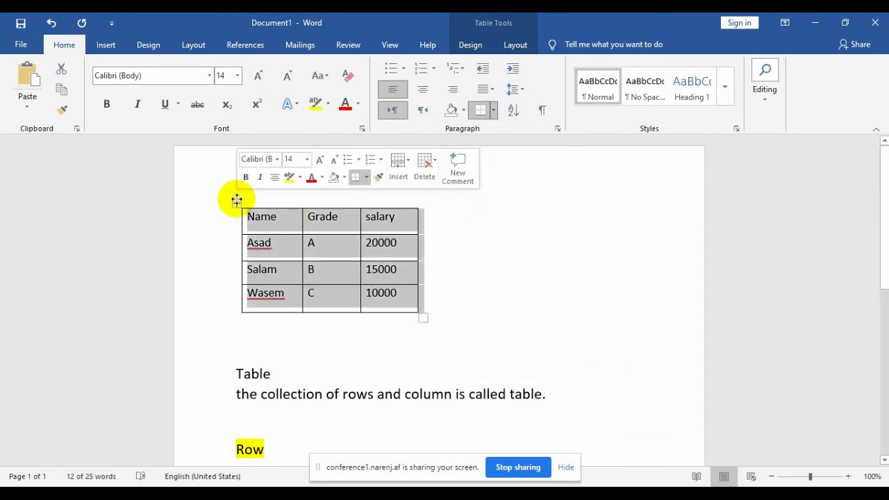
{"action": "left_click", "coordinate": [495, 111]}
{"action": "left_click", "coordinate": [510, 193]}
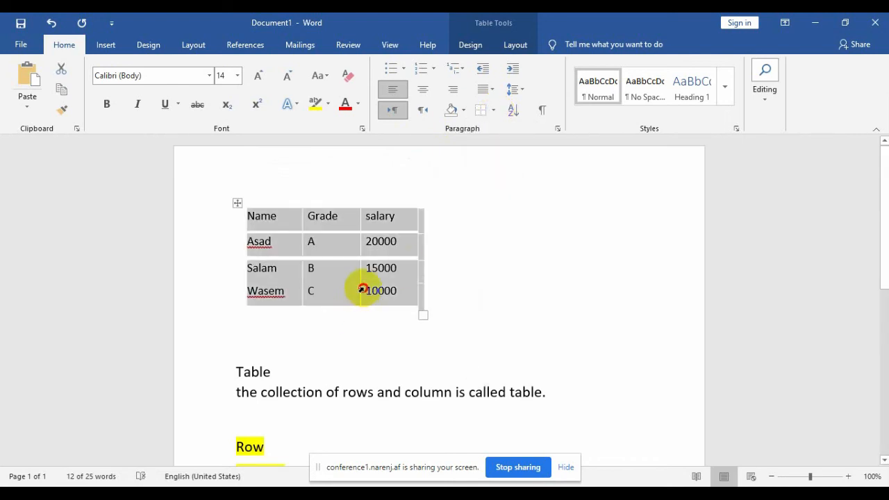
Show the table's gridlines, and check in the print preview how the table without borders would print.
{"action": "mouse_move", "coordinate": [361, 289]}
{"action": "left_mouse_down"}
{"action": "mouse_move", "coordinate": [323, 252]}
{"action": "mouse_move", "coordinate": [349, 277]}
{"action": "left_mouse_up"}
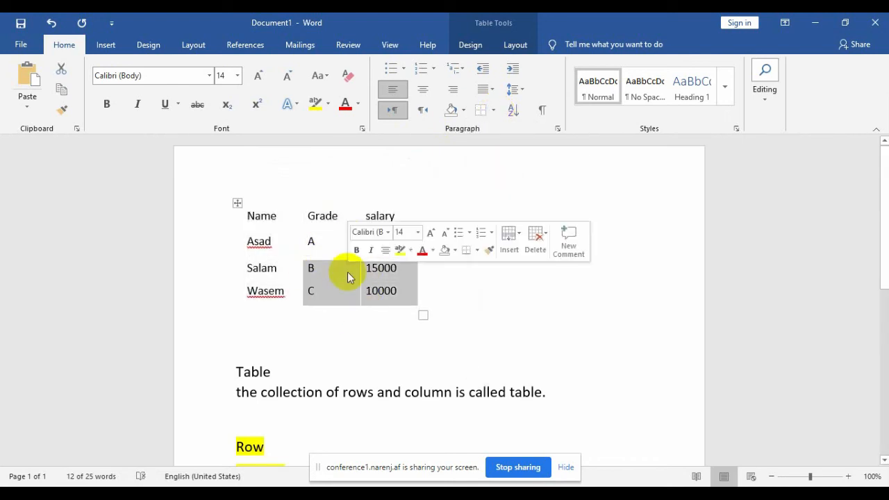
{"action": "left_click", "coordinate": [344, 320]}
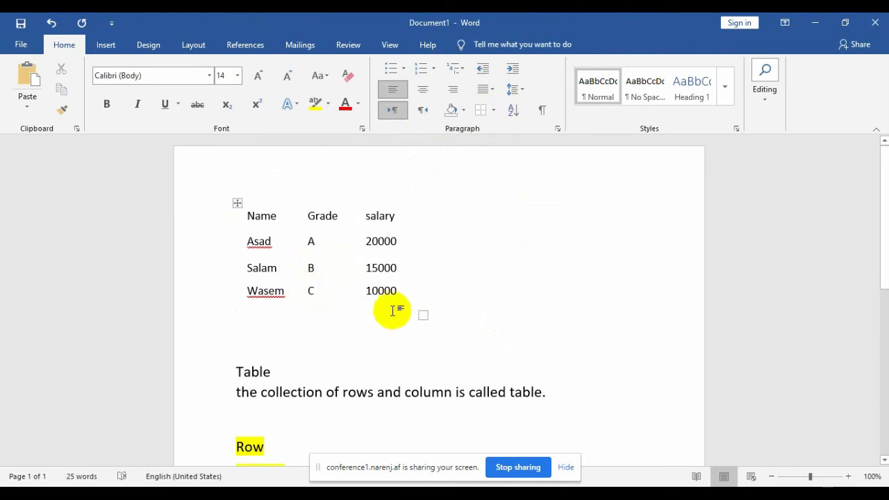
{"action": "left_click_drag", "start_coordinate": [396, 311], "coordinate": [191, 193]}
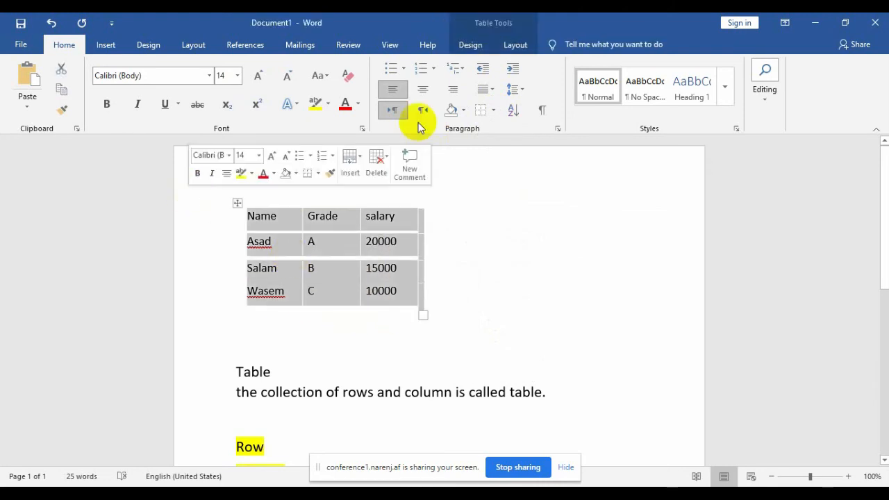
{"action": "left_click", "coordinate": [493, 111]}
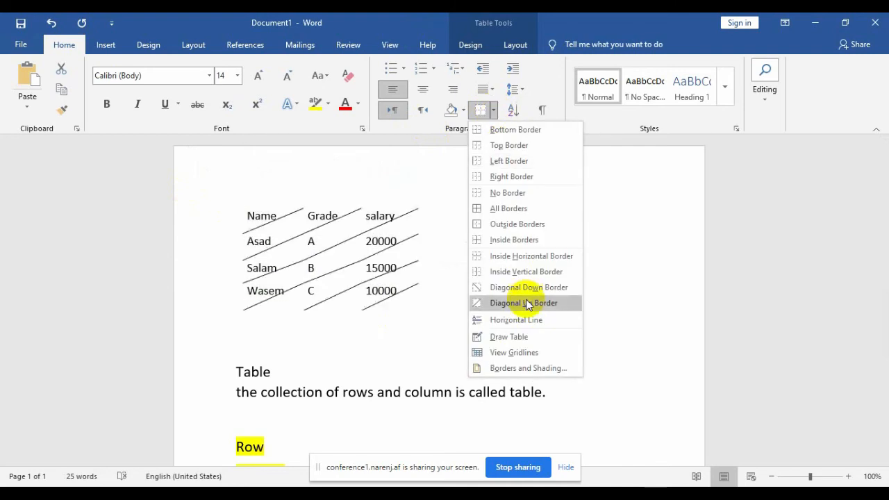
{"action": "left_click", "coordinate": [530, 351]}
{"action": "left_click", "coordinate": [391, 303]}
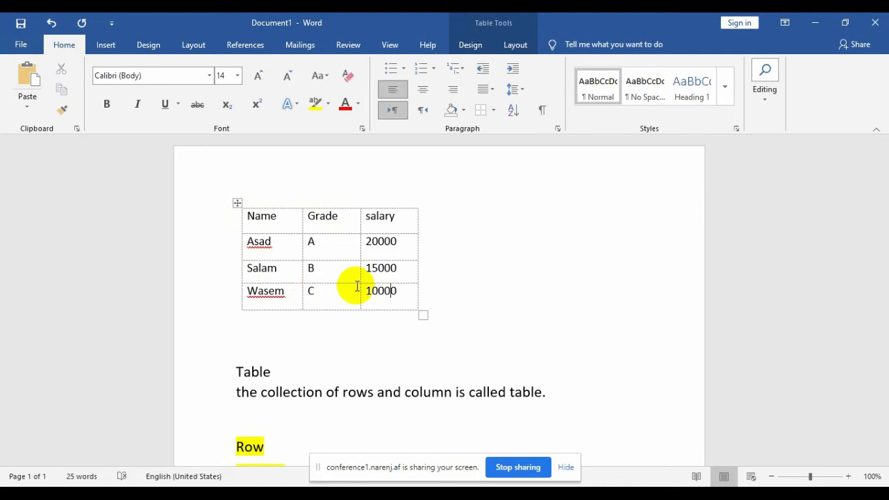
{"action": "key", "text": "ctrl+p"}
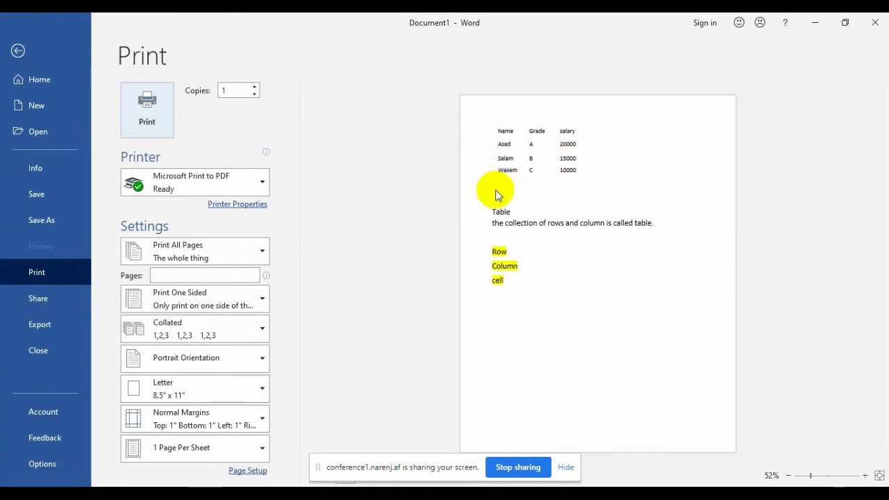
{"action": "key", "text": "Escape"}
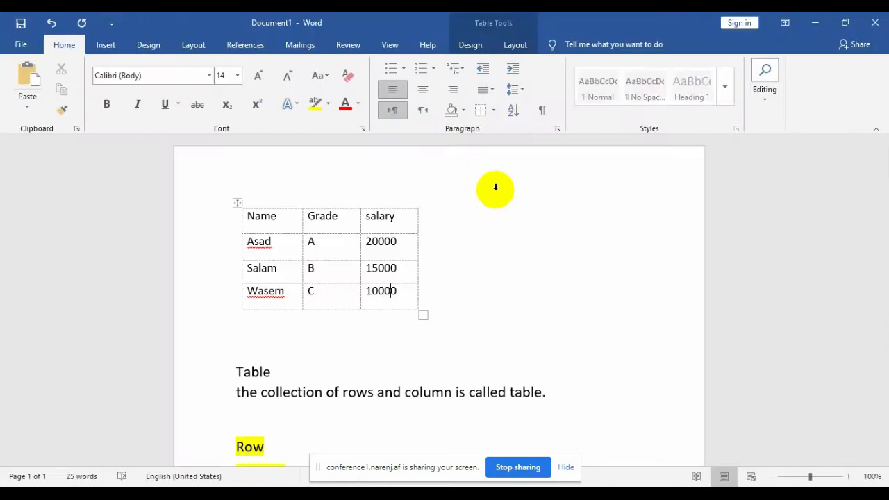
Apply All Borders to the whole table.
{"action": "left_click", "coordinate": [238, 206]}
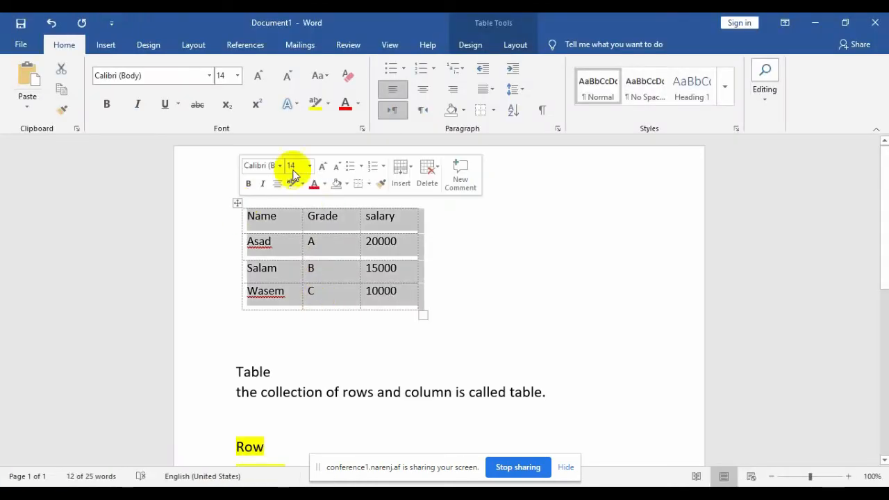
{"action": "left_click", "coordinate": [494, 111]}
{"action": "left_click", "coordinate": [501, 204]}
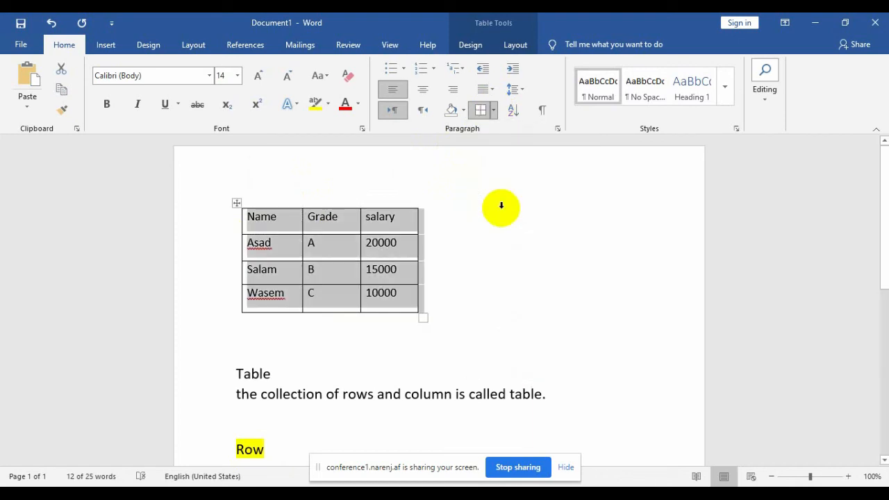
Check the bordered table in the print preview, and return to the document's home commands.
{"action": "key", "text": "alt+p"}
{"action": "left_click", "coordinate": [452, 240]}
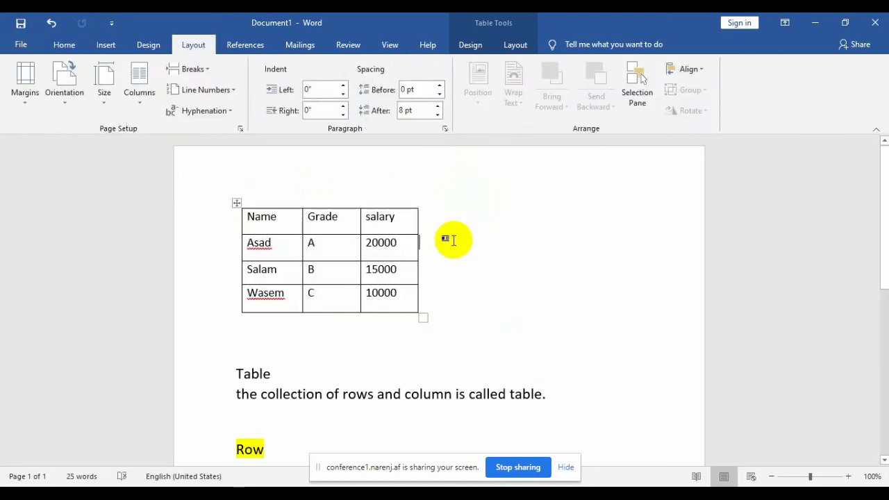
{"action": "key", "text": "ctrl+p"}
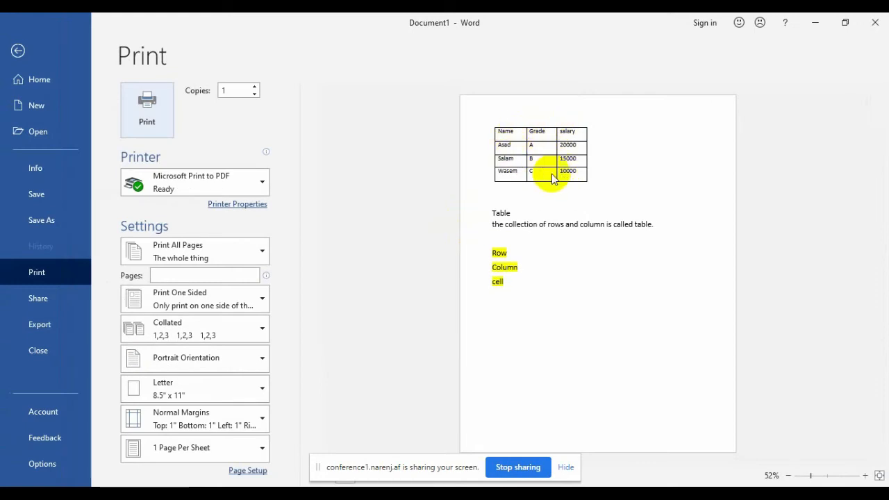
{"action": "key", "text": "Escape"}
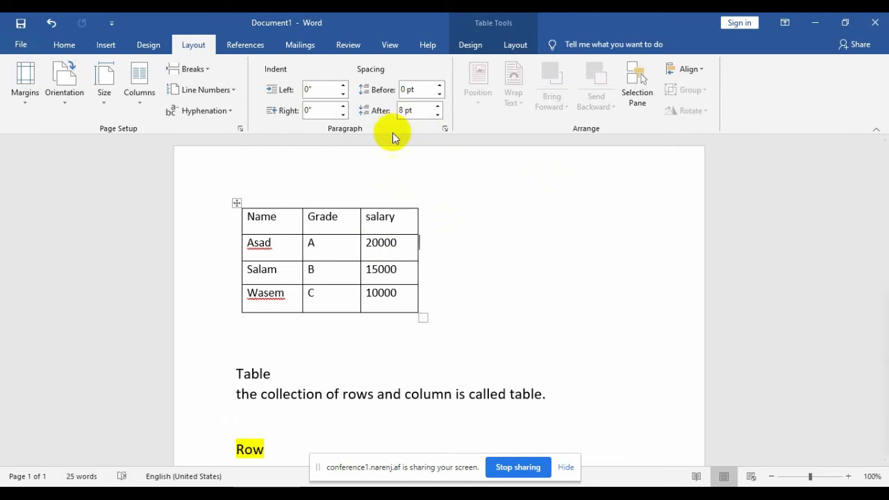
{"action": "left_click", "coordinate": [61, 47]}
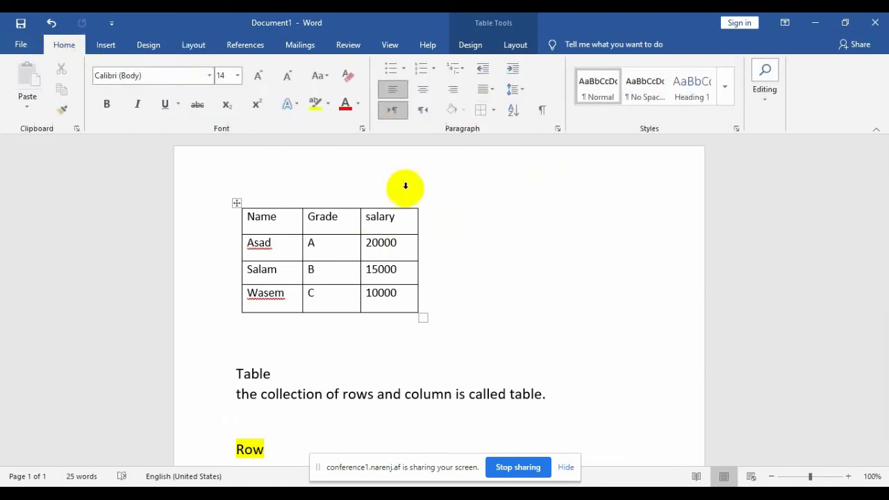
Remove all borders from the whole table by applying the None setting in Borders and Shading.
{"action": "left_click", "coordinate": [382, 207]}
{"action": "left_click", "coordinate": [347, 224]}
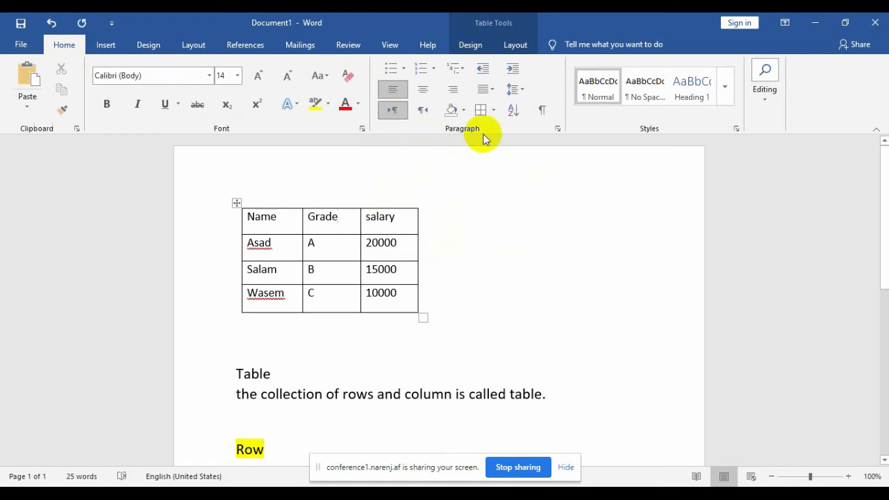
{"action": "left_click", "coordinate": [493, 111]}
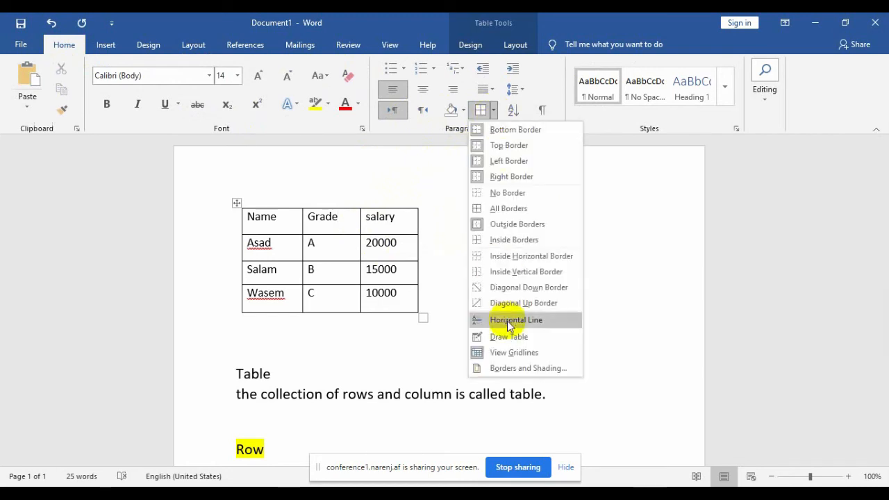
{"action": "left_click", "coordinate": [505, 371]}
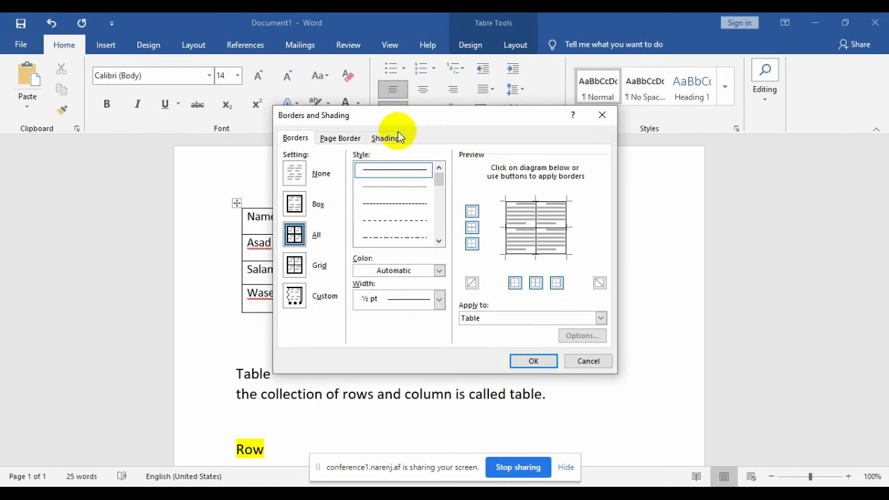
{"action": "left_click_drag", "start_coordinate": [415, 115], "coordinate": [534, 173]}
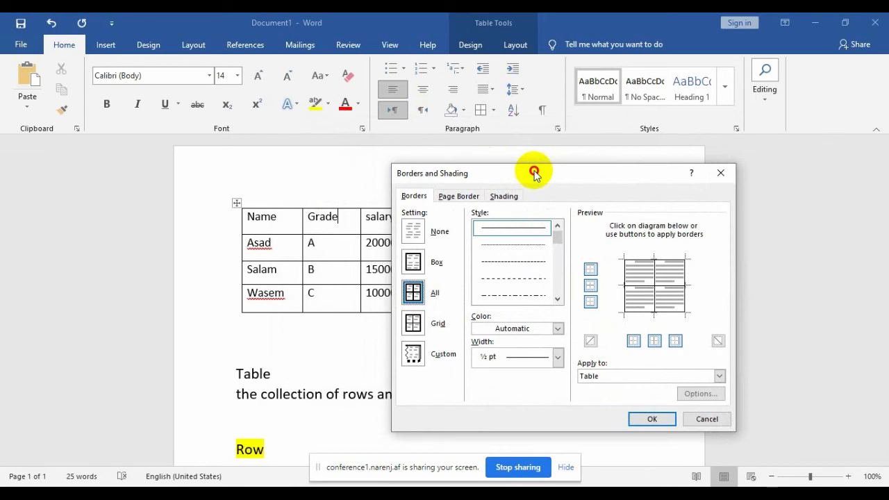
{"action": "left_click", "coordinate": [415, 232]}
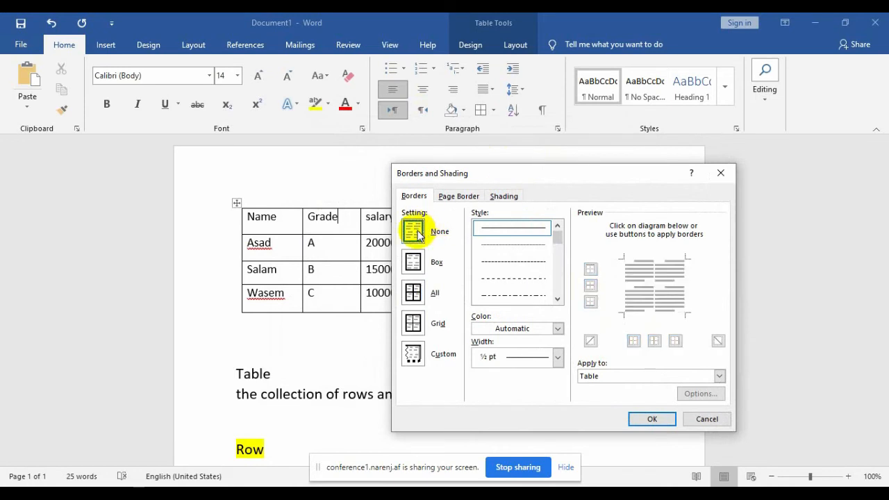
{"action": "left_click", "coordinate": [650, 419]}
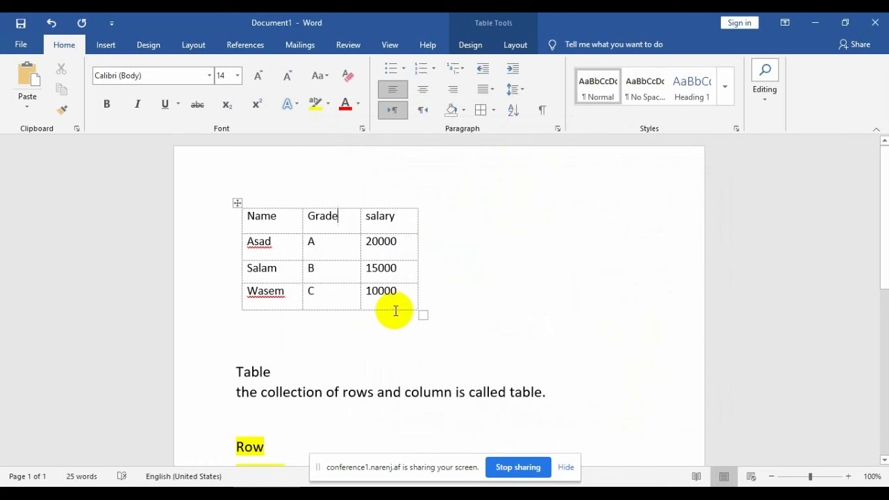
Hide the gridlines of the borderless table with the View Gridlines option.
{"action": "left_click", "coordinate": [494, 114]}
{"action": "left_click", "coordinate": [500, 349]}
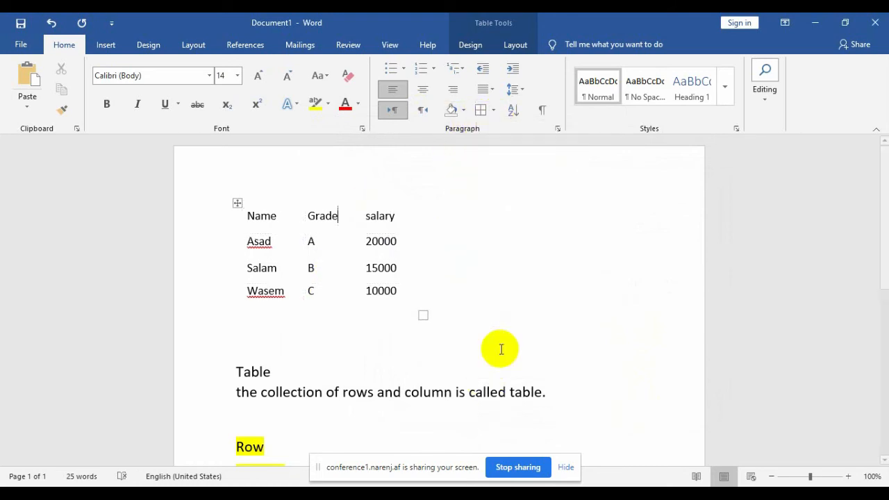
{"action": "left_click", "coordinate": [379, 291]}
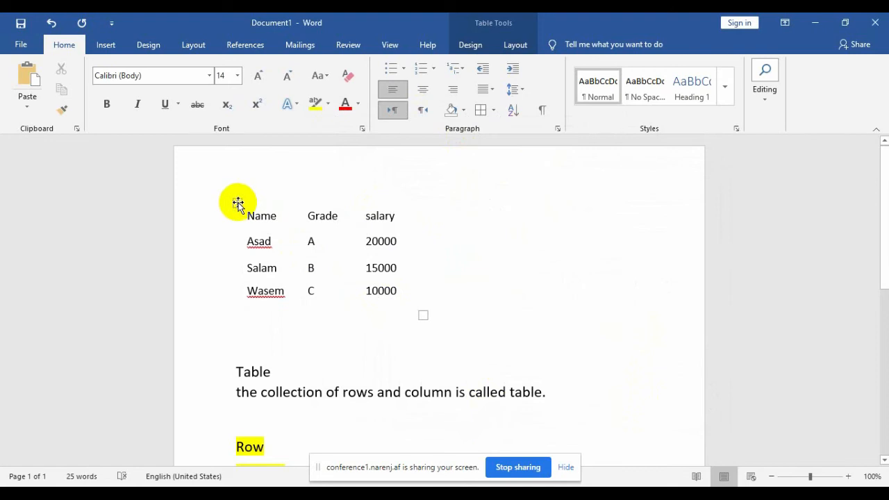
Apply a Box border to the whole table with a thick-and-thin double line style, 3 pt wide.
{"action": "left_click", "coordinate": [238, 203]}
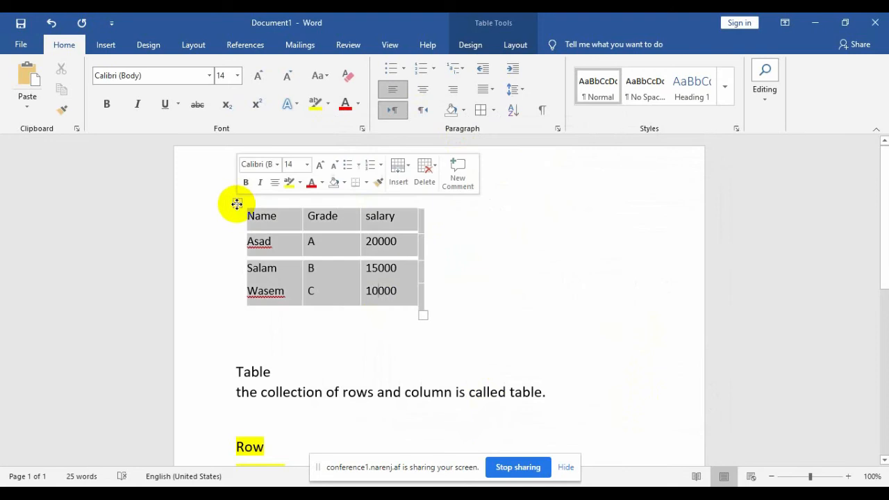
{"action": "left_click", "coordinate": [493, 111]}
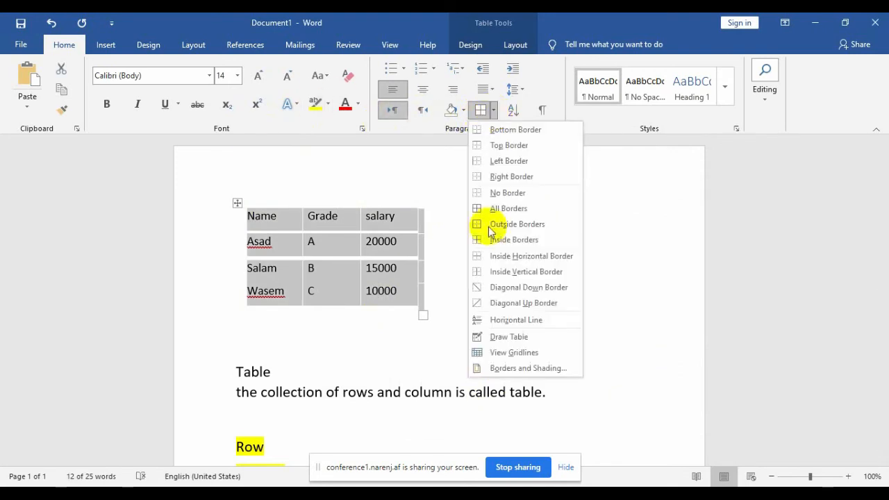
{"action": "left_click", "coordinate": [509, 368]}
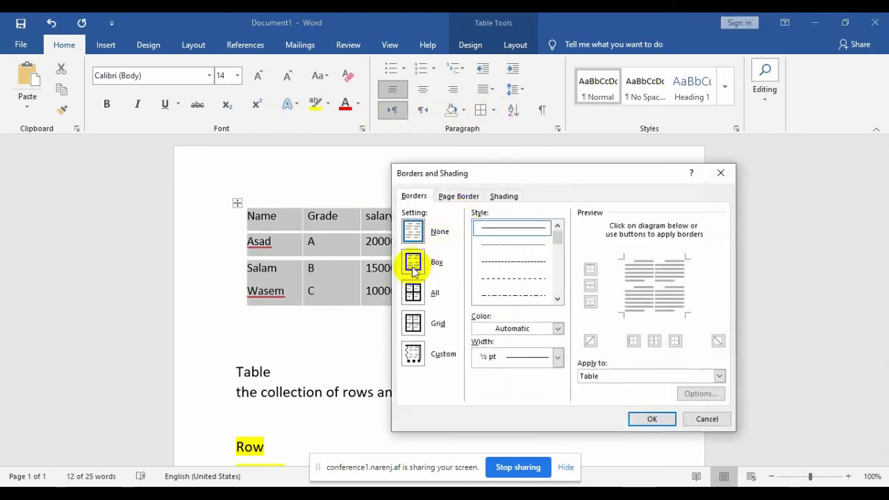
{"action": "left_click", "coordinate": [413, 267]}
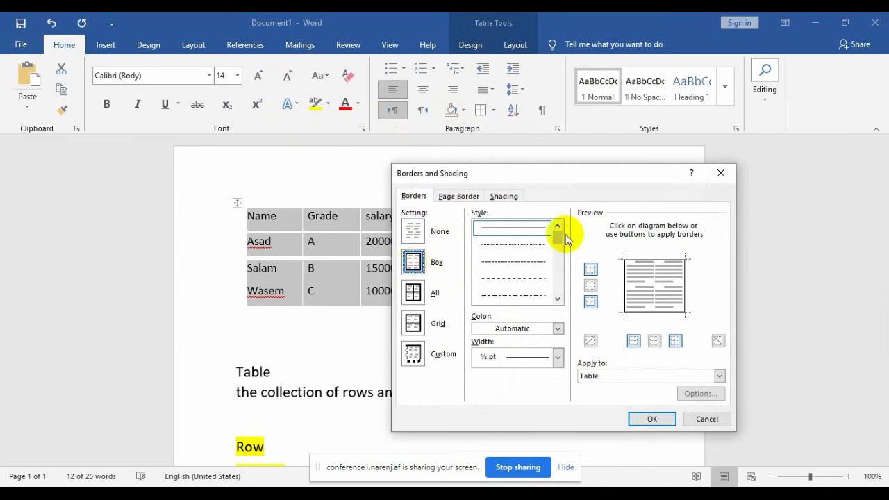
{"action": "left_click_drag", "start_coordinate": [557, 241], "coordinate": [561, 264]}
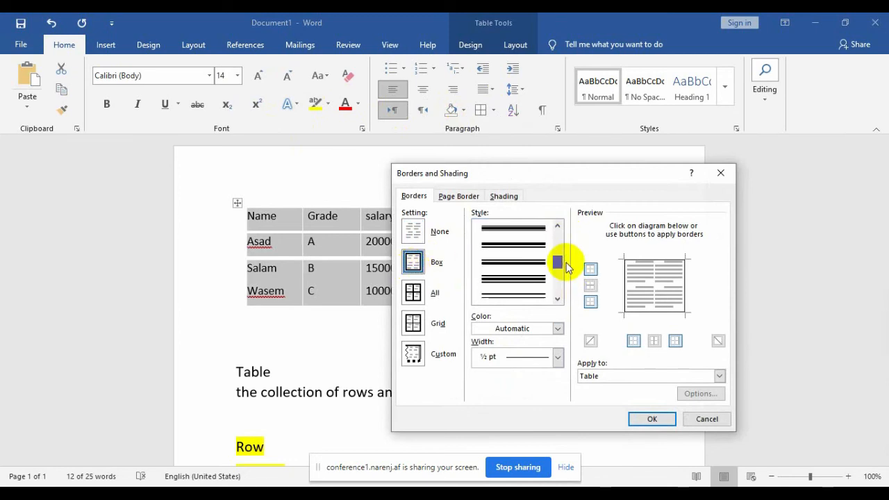
{"action": "left_click", "coordinate": [523, 252]}
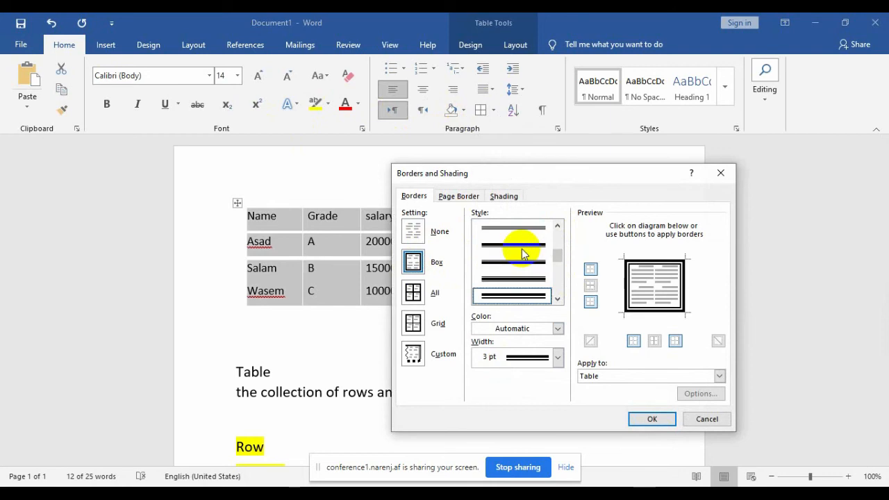
{"action": "left_click", "coordinate": [649, 419]}
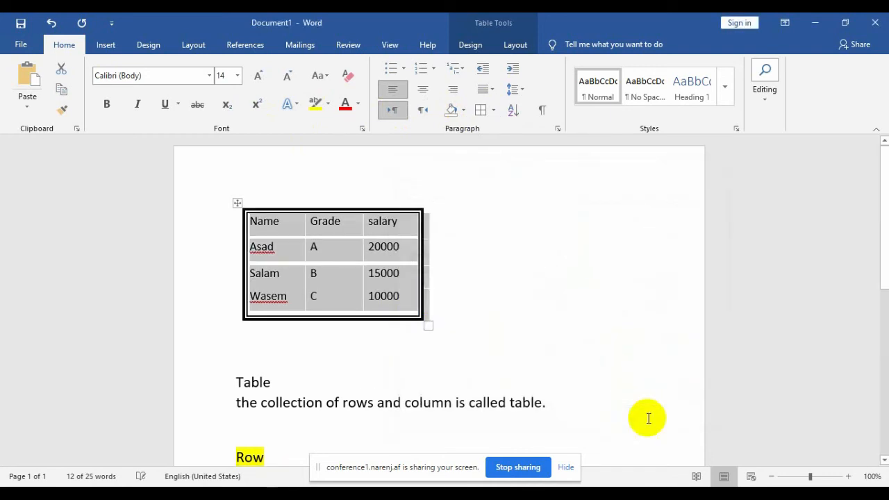
Apply All Borders to the whole table in the current double line style.
{"action": "left_click", "coordinate": [493, 111]}
{"action": "left_click", "coordinate": [518, 208]}
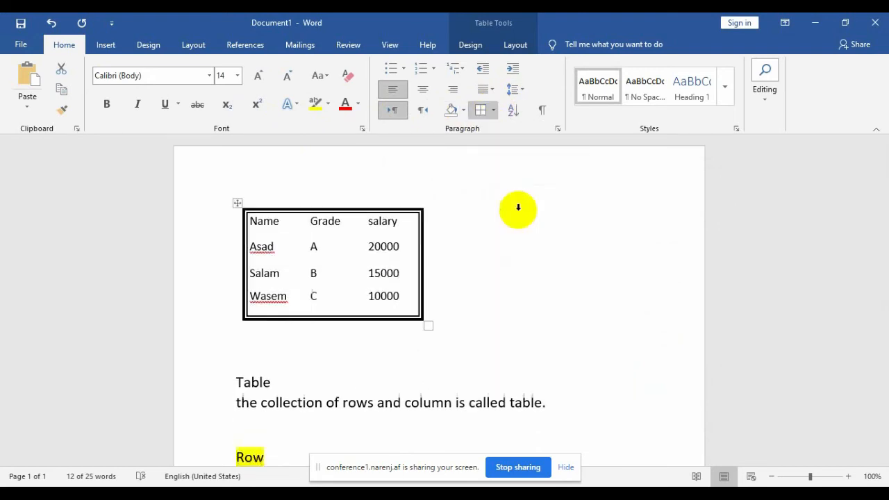
Look through the available border line styles for the last cell of the salary column in Borders and Shading.
{"action": "left_click", "coordinate": [375, 315]}
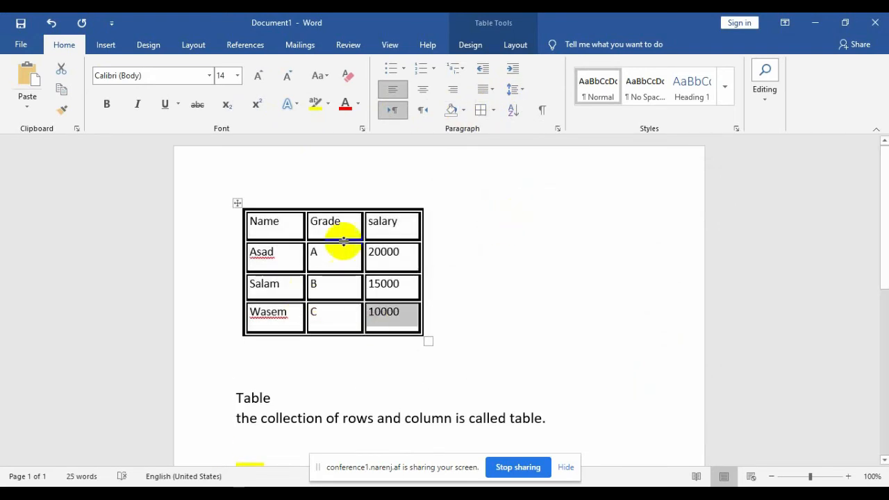
{"action": "left_click", "coordinate": [494, 112]}
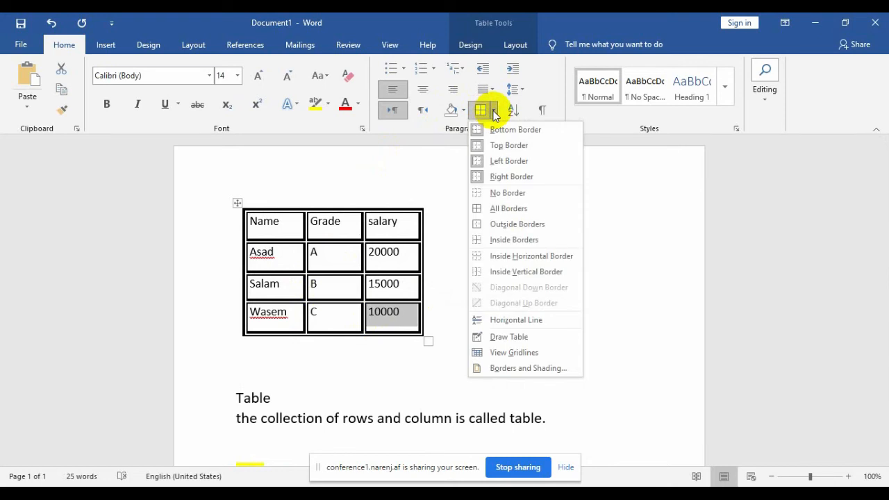
{"action": "left_click", "coordinate": [536, 368]}
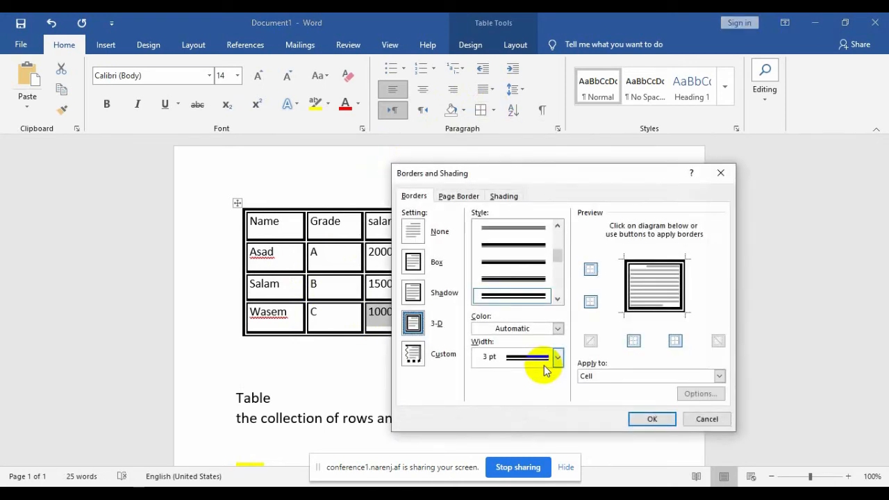
{"action": "left_click", "coordinate": [559, 266]}
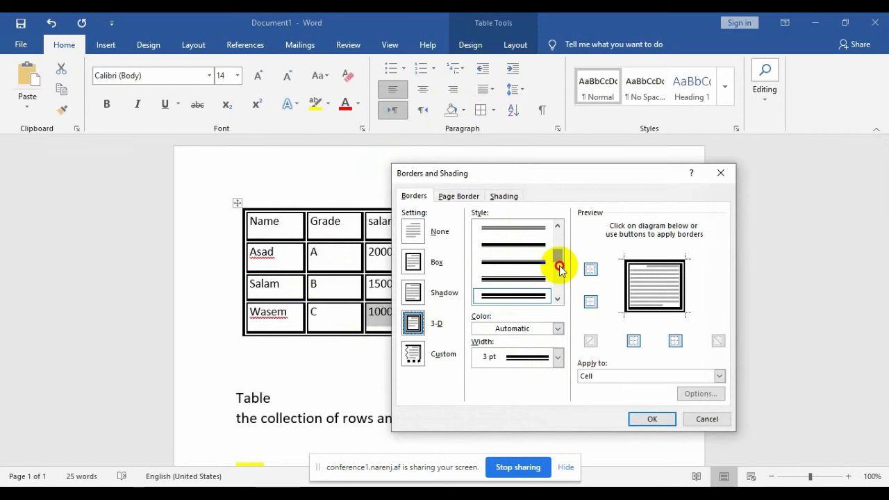
{"action": "mouse_move", "coordinate": [559, 265]}
{"action": "left_mouse_down"}
{"action": "mouse_move", "coordinate": [560, 292]}
{"action": "mouse_move", "coordinate": [561, 235]}
{"action": "mouse_move", "coordinate": [559, 275]}
{"action": "mouse_move", "coordinate": [558, 259]}
{"action": "left_mouse_up"}
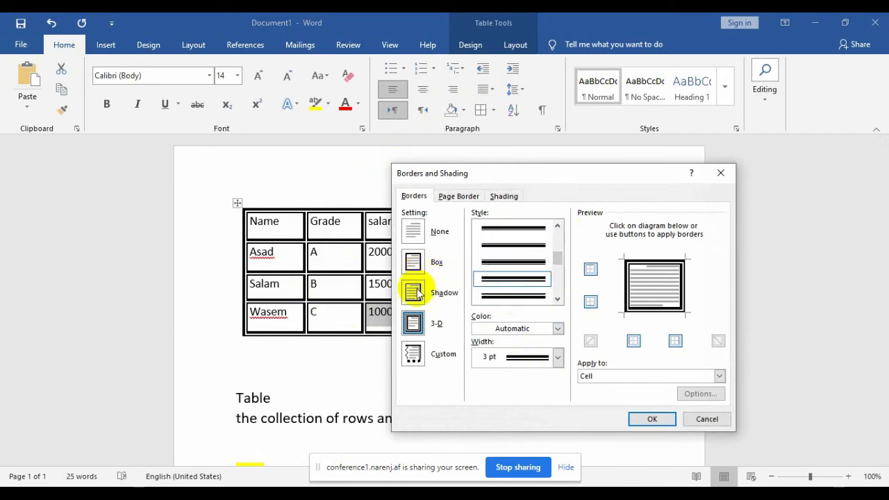
{"action": "left_click", "coordinate": [652, 419]}
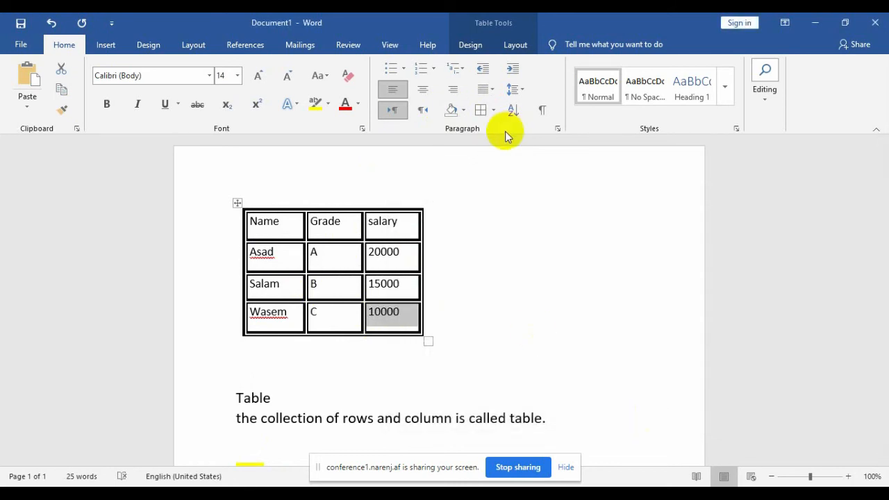
Try a Custom border setting with a 6 pt line width on the last cell of the salary column.
{"action": "left_click", "coordinate": [492, 110]}
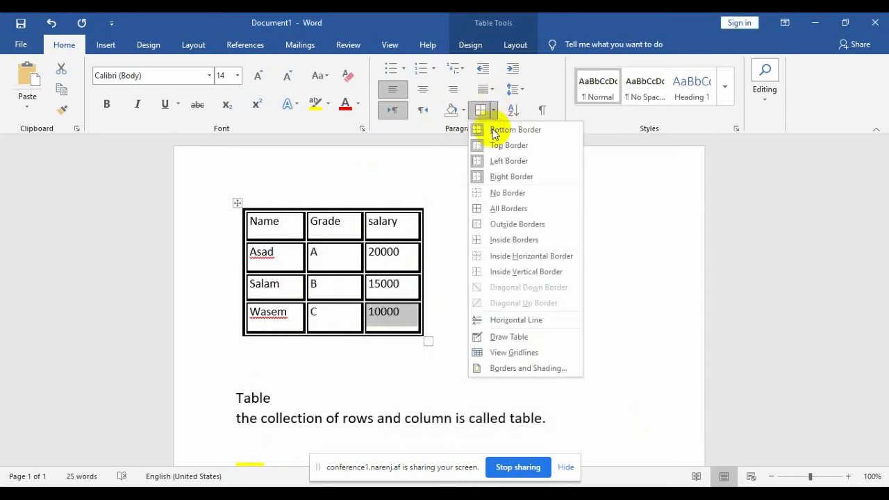
{"action": "left_click", "coordinate": [511, 367]}
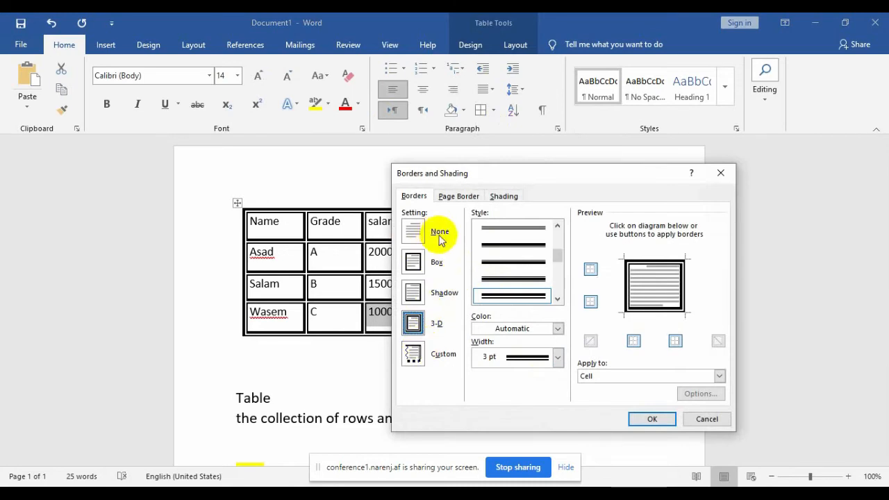
{"action": "left_click", "coordinate": [415, 354]}
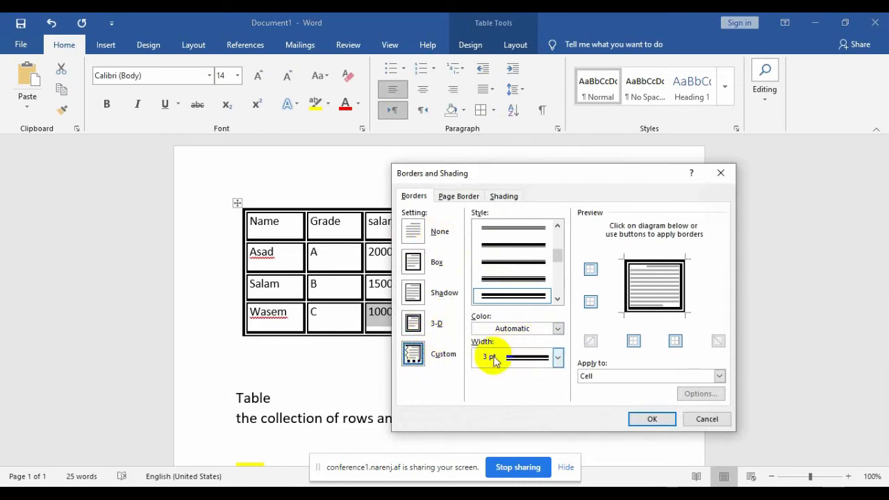
{"action": "left_click", "coordinate": [559, 357]}
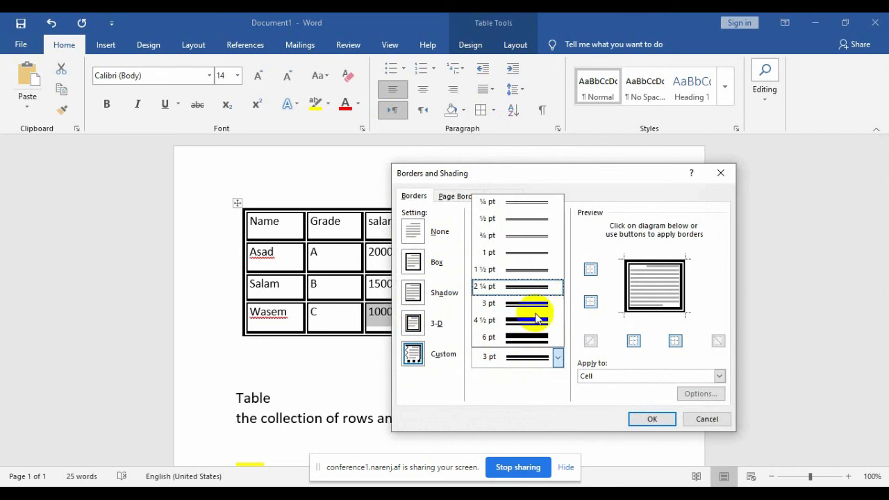
{"action": "left_click", "coordinate": [528, 338]}
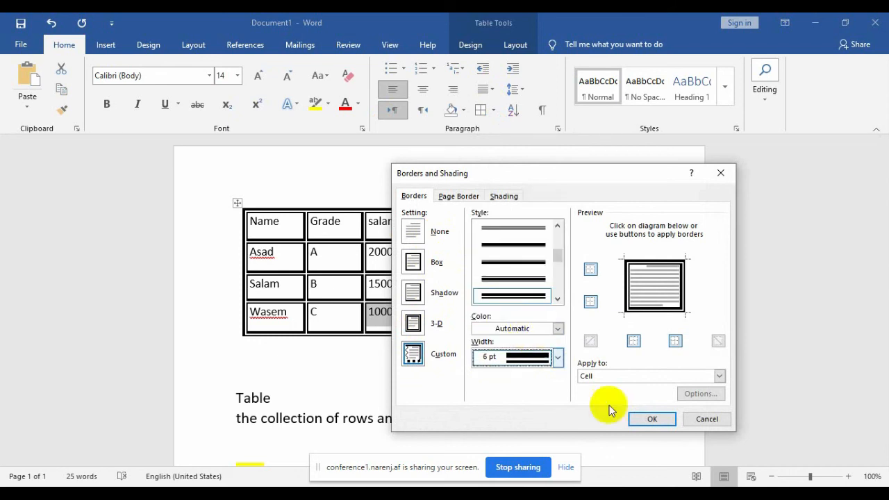
{"action": "left_click", "coordinate": [645, 419]}
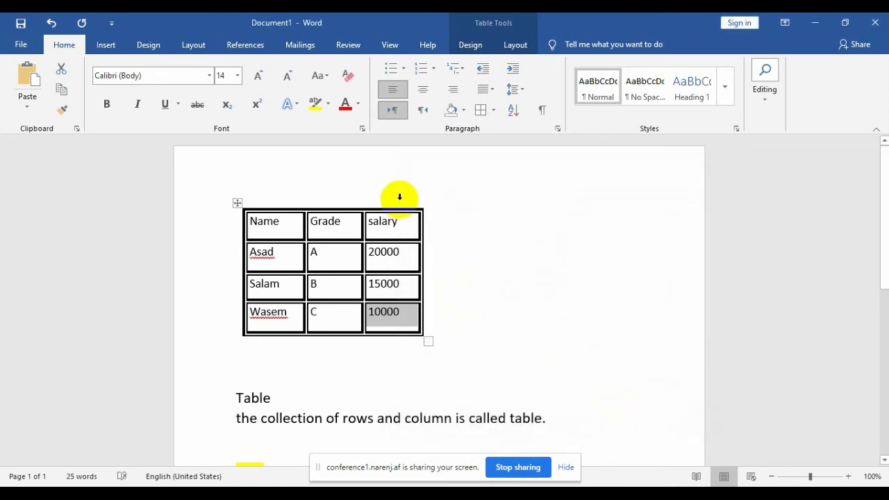
Remove only the top border of the last cell in the salary column through Borders and Shading.
{"action": "left_click", "coordinate": [493, 111]}
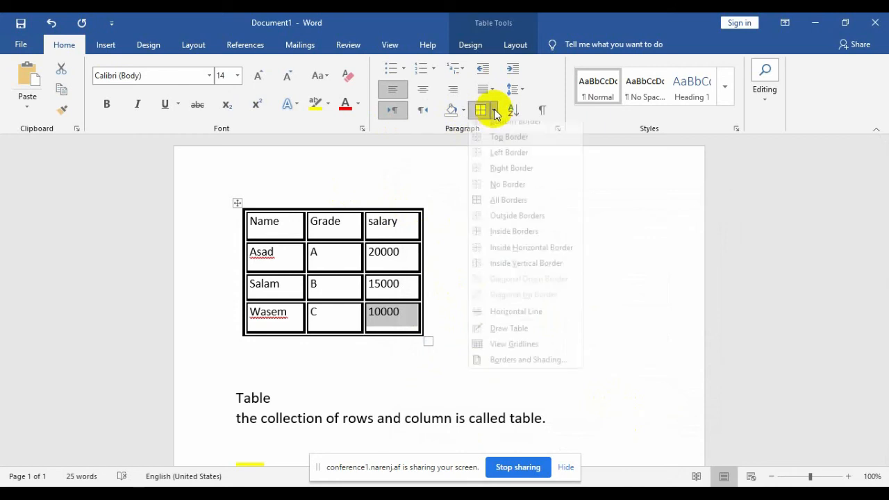
{"action": "left_click", "coordinate": [525, 368]}
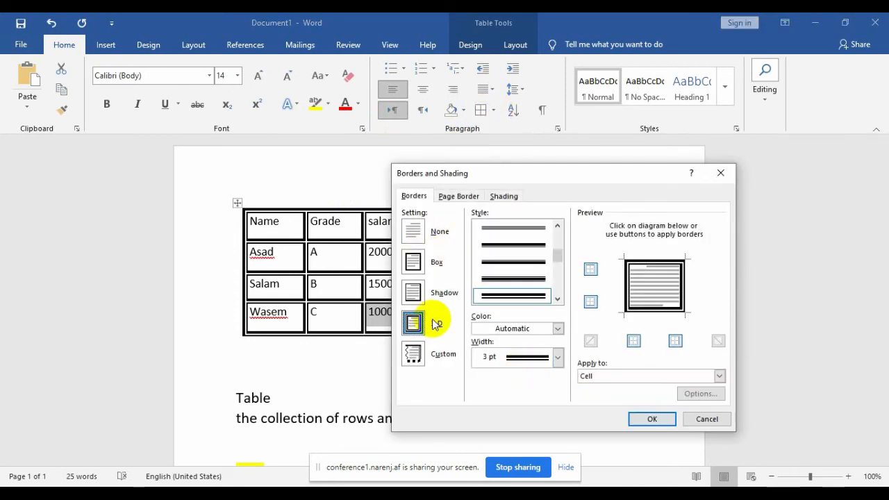
{"action": "left_click", "coordinate": [590, 269]}
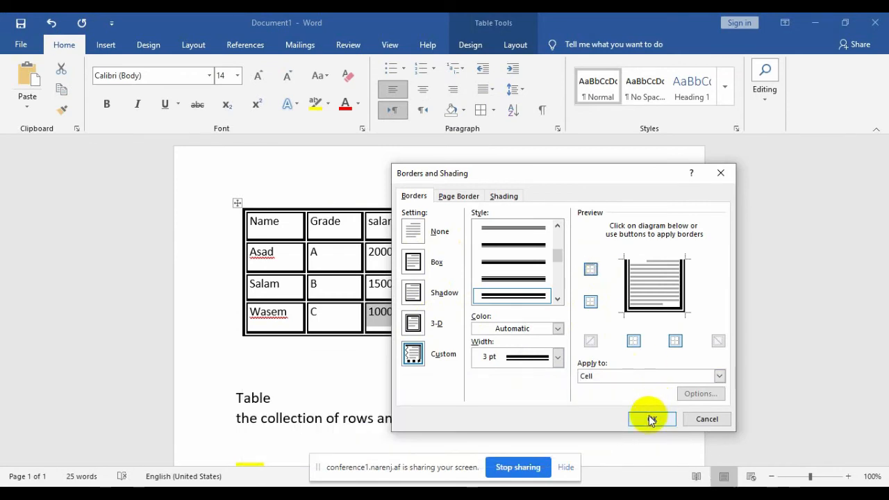
{"action": "left_click", "coordinate": [651, 419]}
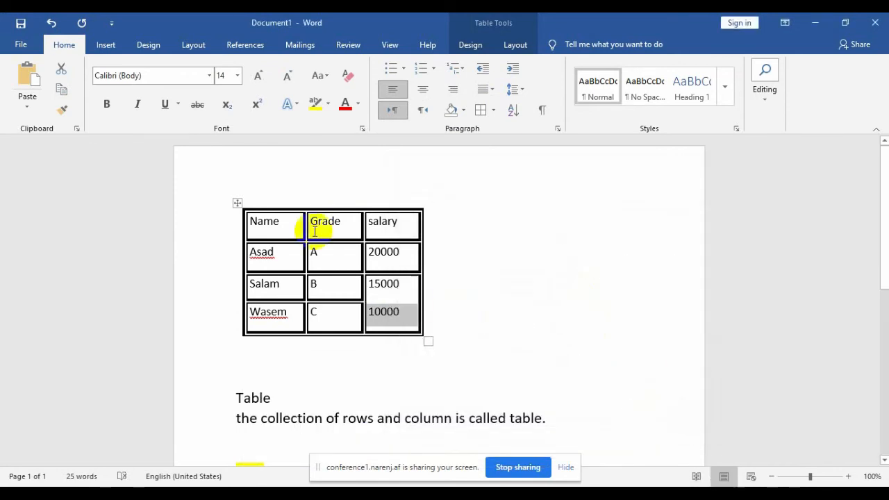
Try removing the top border of the whole table through Borders and Shading, and undo the change.
{"action": "left_click", "coordinate": [238, 202]}
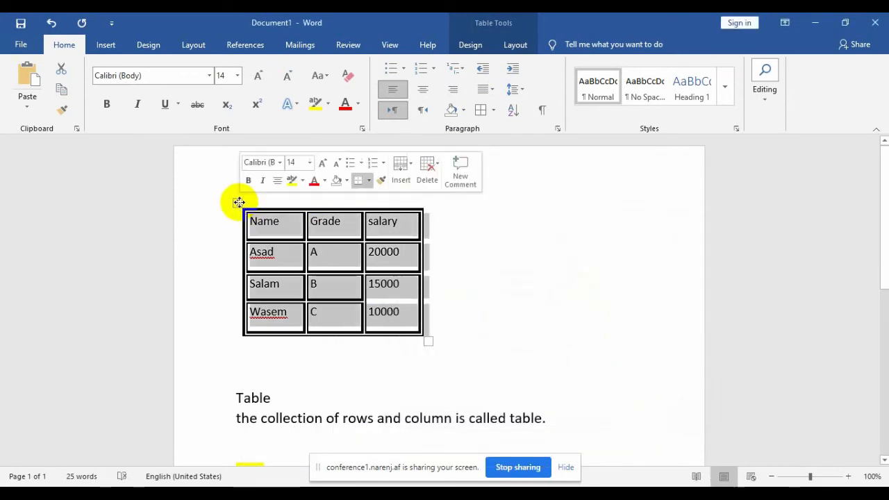
{"action": "left_click", "coordinate": [494, 110]}
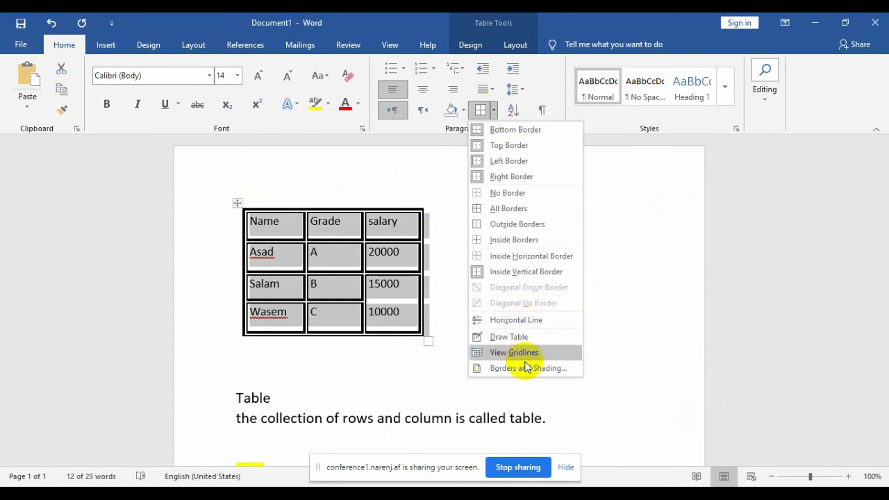
{"action": "left_click", "coordinate": [522, 359]}
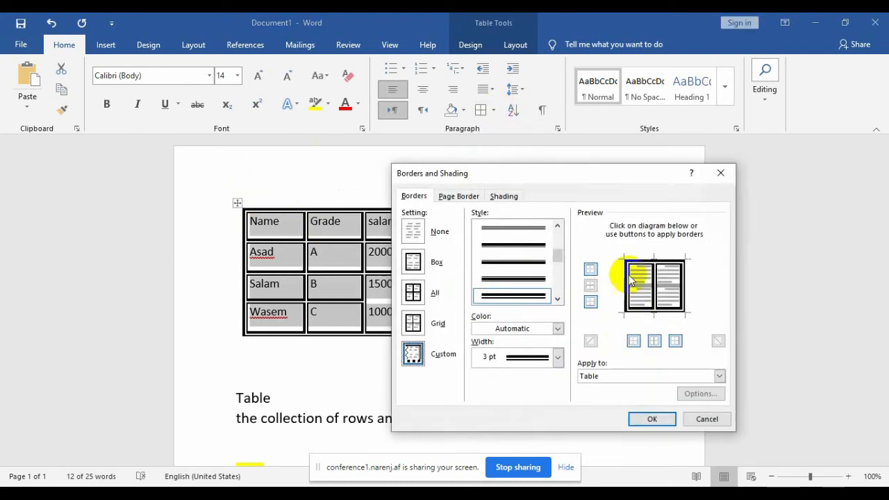
{"action": "left_click", "coordinate": [590, 269]}
{"action": "left_click", "coordinate": [645, 419]}
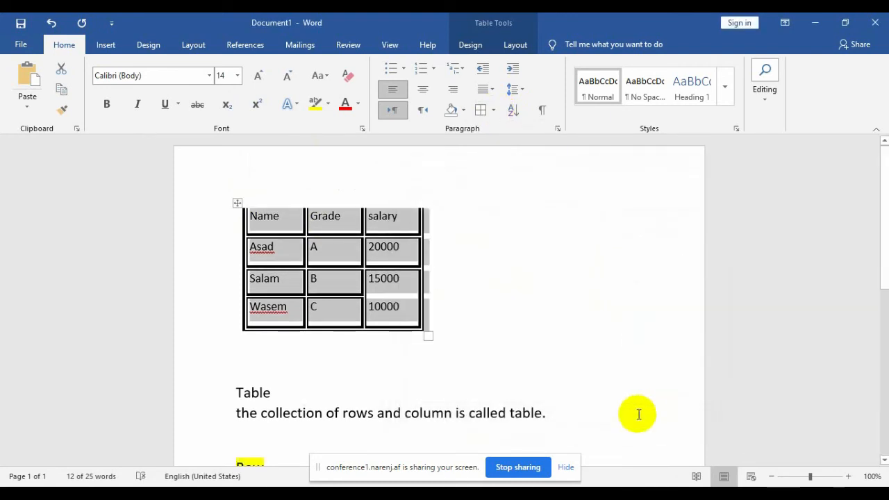
{"action": "left_click", "coordinate": [391, 258]}
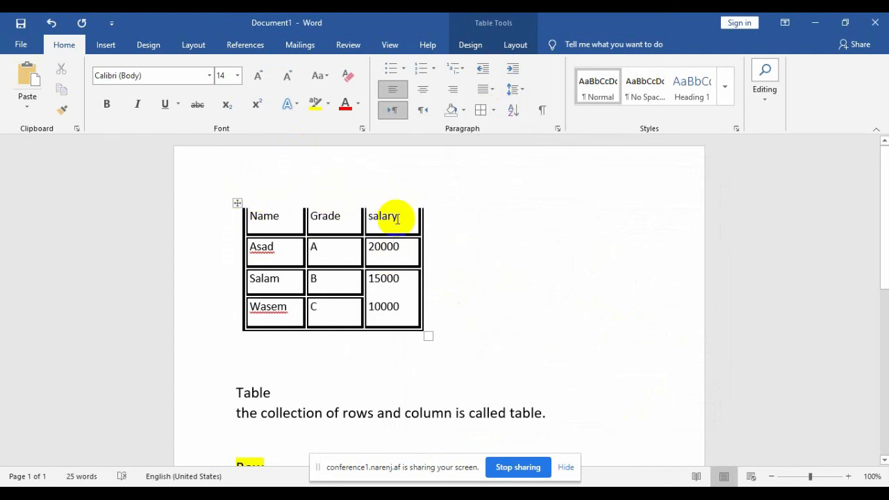
{"action": "key", "text": "ctrl+z"}
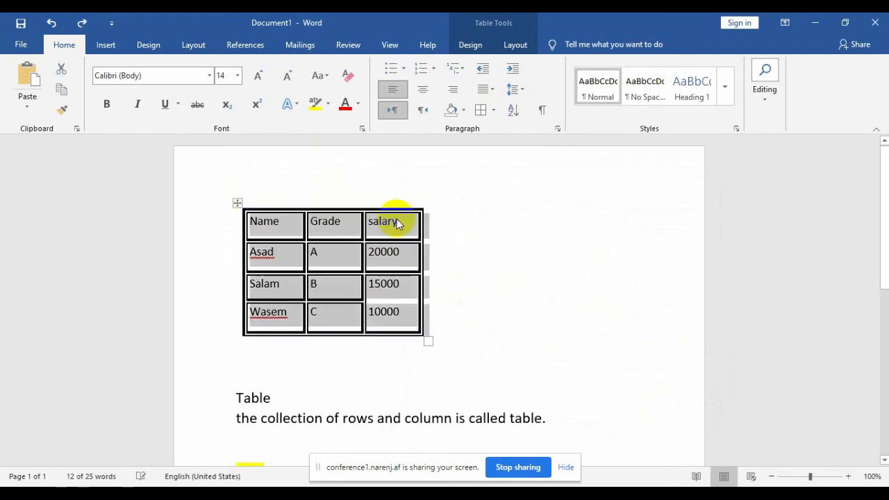
Try removing the bottom border of the whole table through Borders and Shading, and undo the change.
{"action": "left_click", "coordinate": [492, 114]}
{"action": "left_click", "coordinate": [552, 366]}
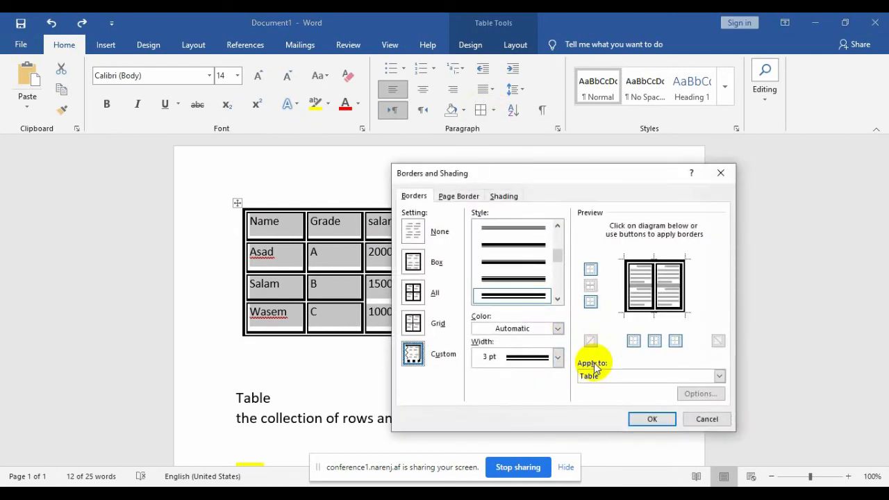
{"action": "left_click", "coordinate": [591, 303]}
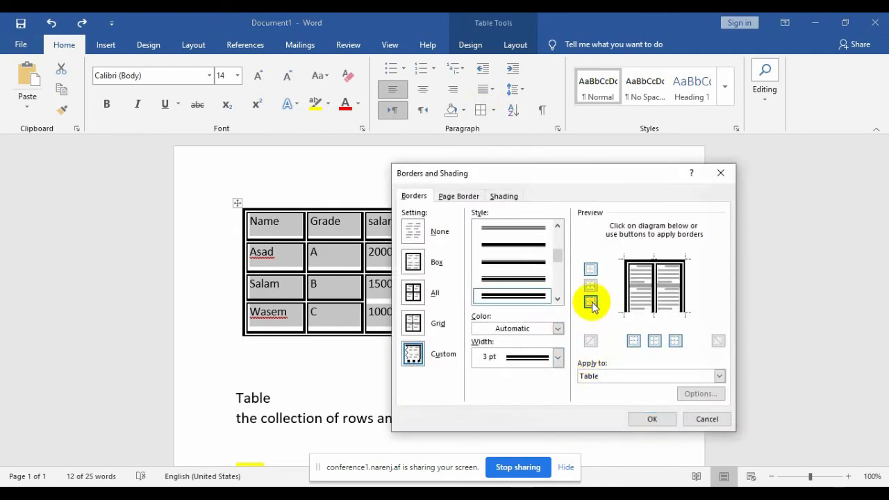
{"action": "left_click", "coordinate": [652, 419]}
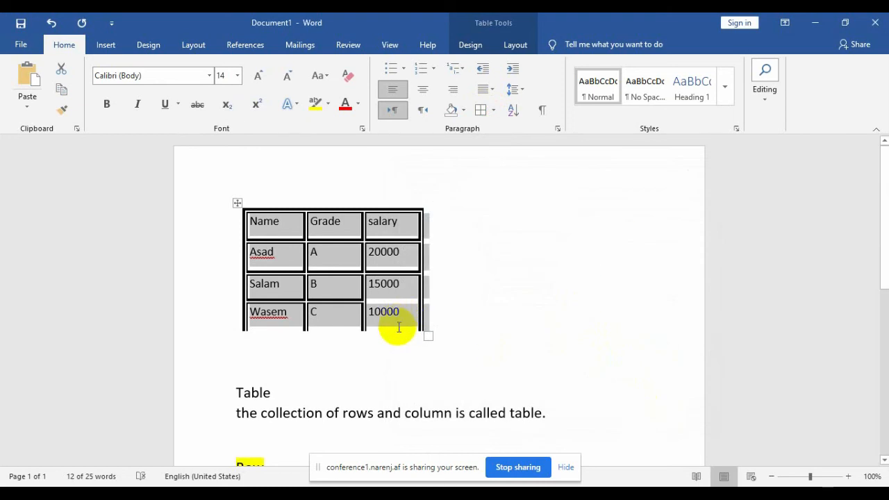
{"action": "key", "text": "ctrl+z"}
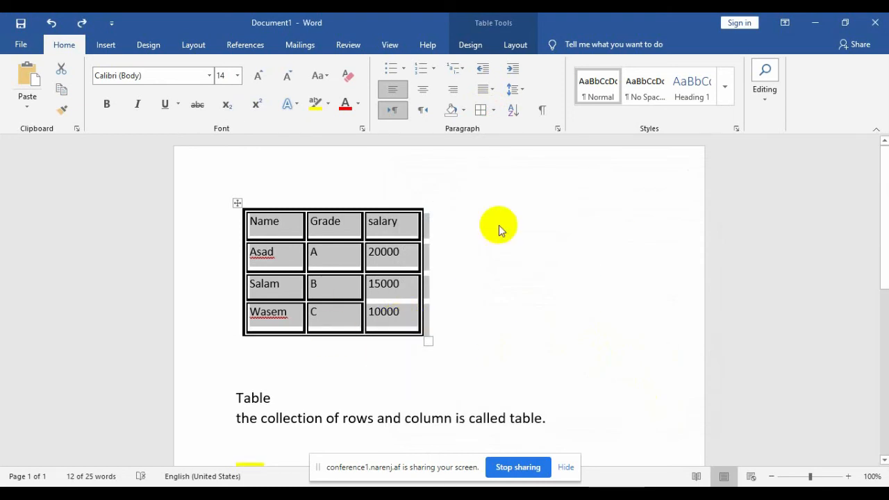
Review the Apply to choices and the Page Border settings in Borders and Shading for the table, leaving without changes.
{"action": "left_click", "coordinate": [494, 111]}
{"action": "left_click", "coordinate": [533, 365]}
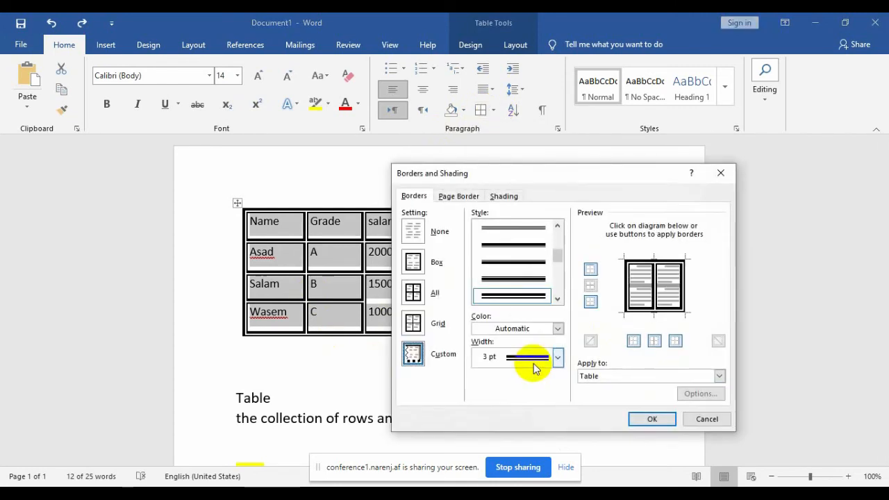
{"action": "left_click", "coordinate": [610, 381]}
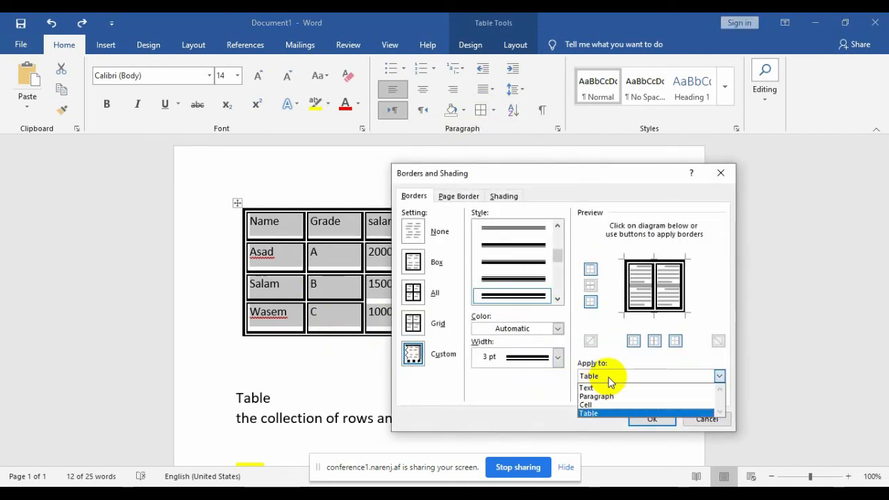
{"action": "left_click", "coordinate": [603, 413]}
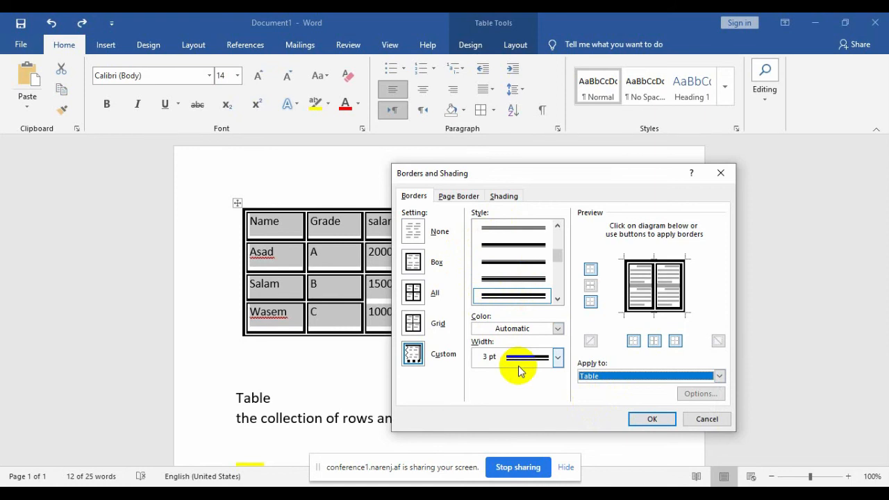
{"action": "left_click", "coordinate": [462, 197]}
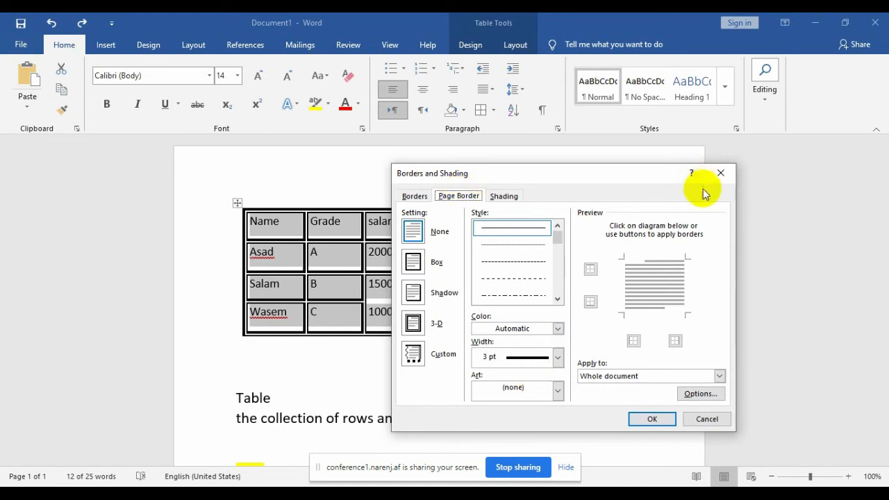
{"action": "left_click", "coordinate": [704, 419]}
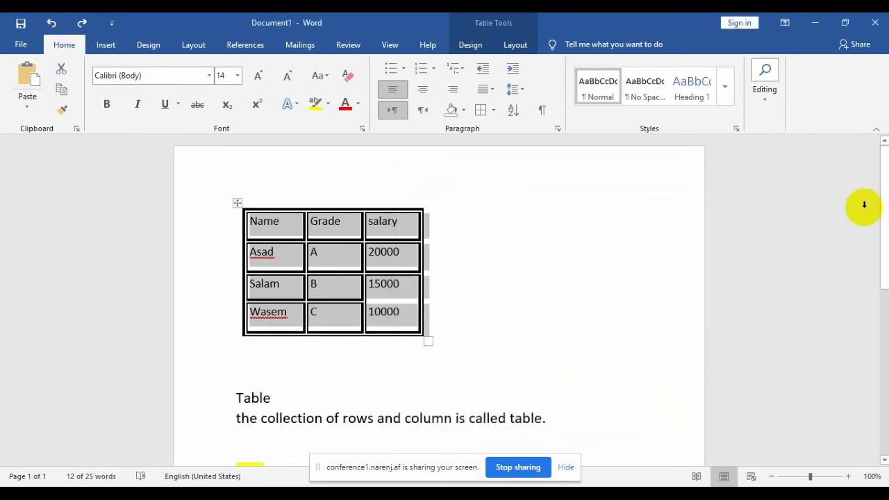
Add blank paragraphs after the last text in the document until a second page starts.
{"action": "left_click_drag", "start_coordinate": [882, 212], "coordinate": [879, 391]}
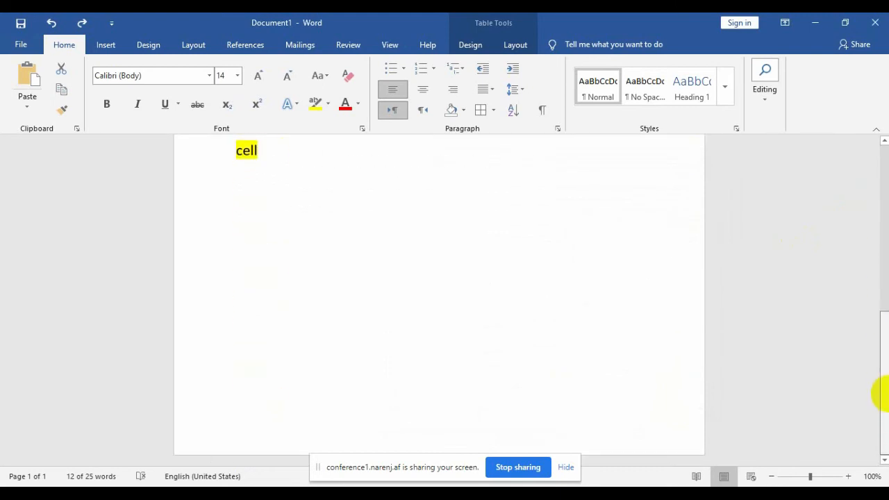
{"action": "left_click", "coordinate": [415, 398]}
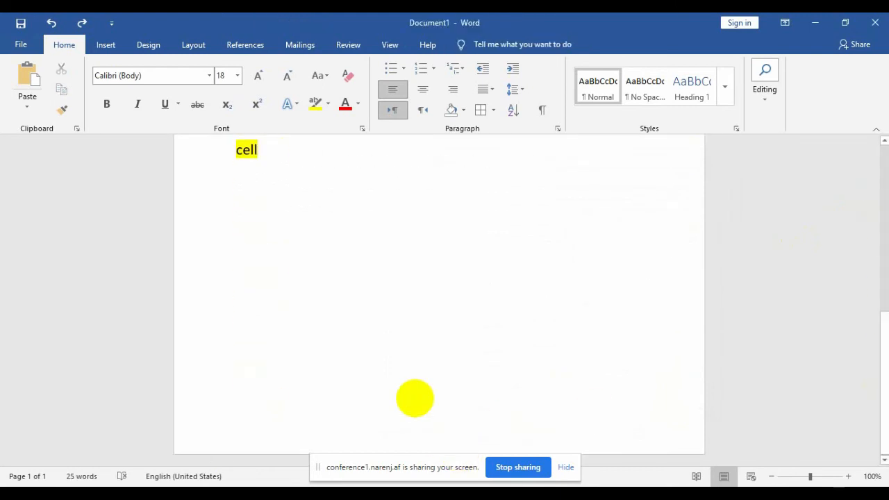
{"action": "key", "text": "Return"}
{"action": "key", "text": "Return"}
{"action": "key", "text": "Return"}
{"action": "key", "text": "Return"}
{"action": "key", "text": "Return"}
{"action": "key", "text": "Return"}
{"action": "key", "text": "Return"}
{"action": "key", "text": "Return"}
{"action": "key", "text": "Return"}
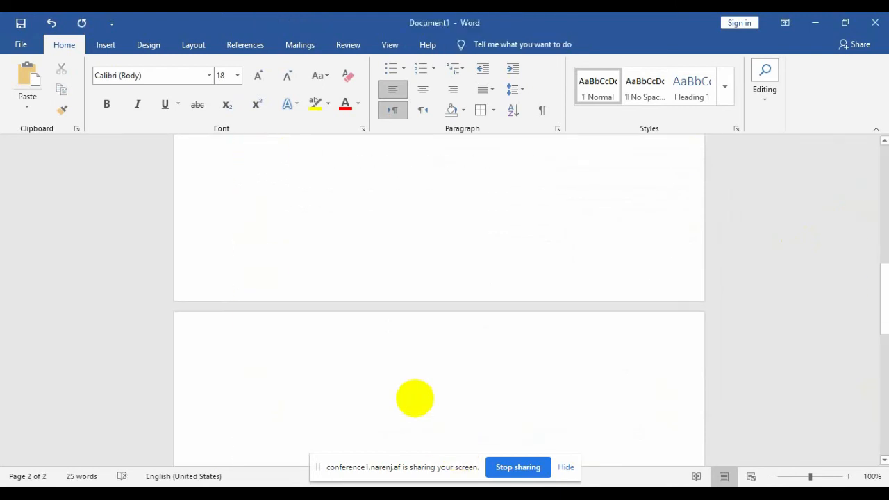
Fill the second page with sample paragraphs using =rand().
{"action": "type", "text": "=rand("}
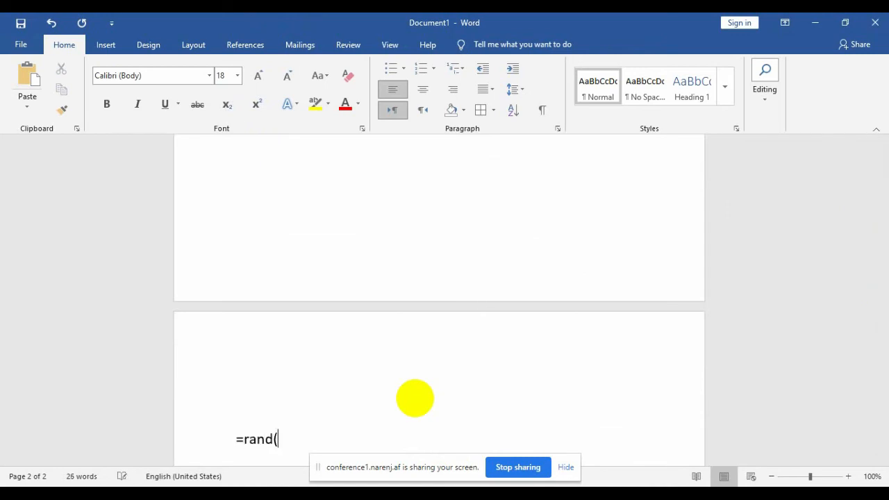
{"action": "type", "text": ")"}
{"action": "key", "text": "Return"}
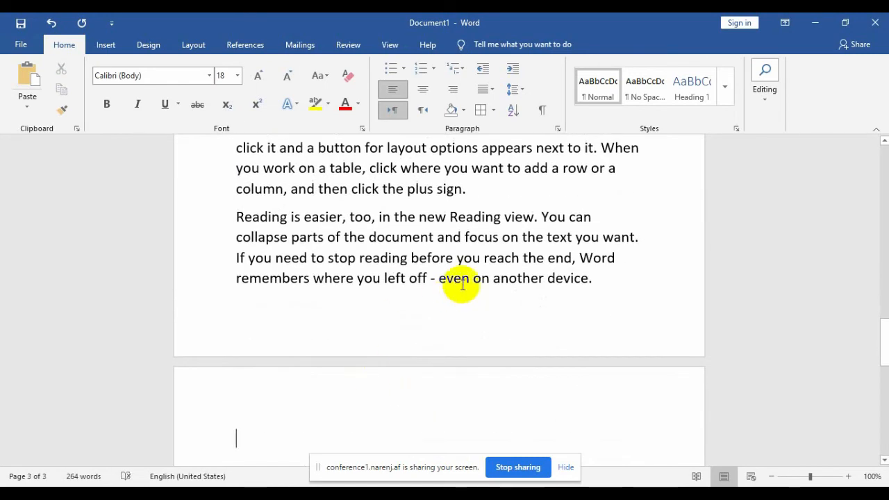
Apply a Box page border to the whole document with a thick-and-thin double line style, green colour and 3 pt width.
{"action": "left_click_drag", "start_coordinate": [881, 344], "coordinate": [883, 296]}
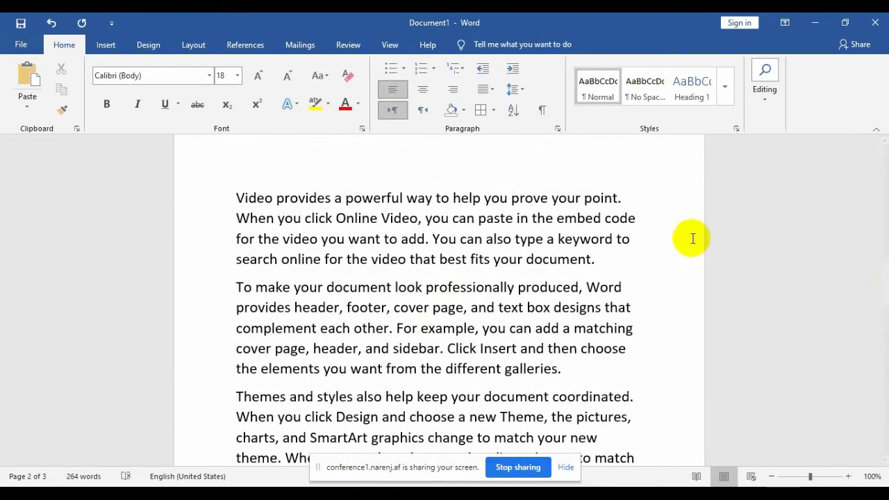
{"action": "left_click", "coordinate": [493, 111]}
{"action": "left_click", "coordinate": [505, 366]}
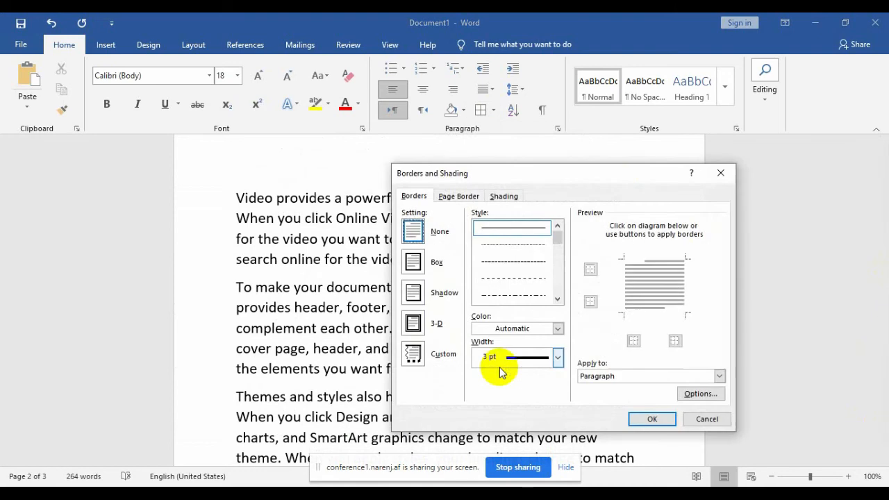
{"action": "left_click", "coordinate": [455, 196]}
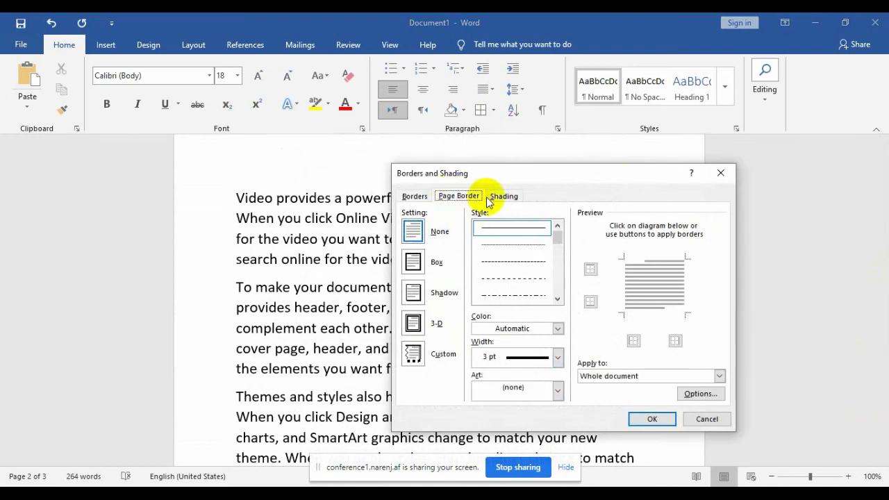
{"action": "left_click", "coordinate": [519, 296]}
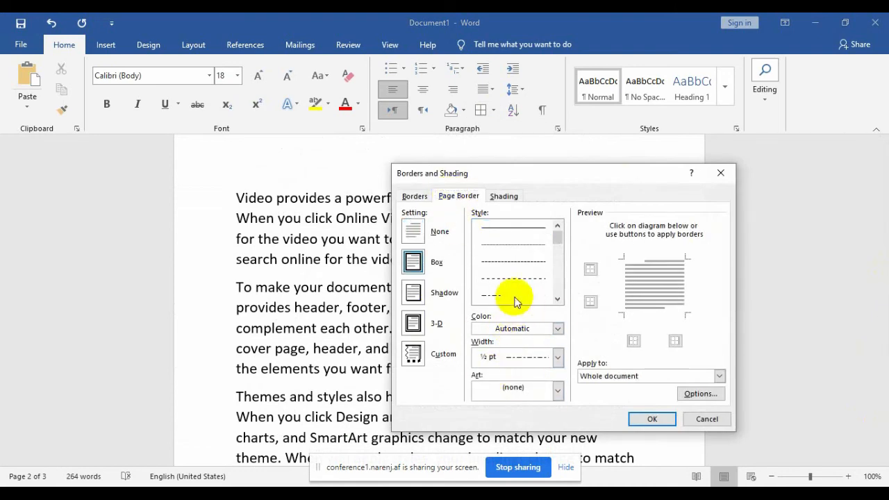
{"action": "scroll", "coordinate": [559, 299], "scroll_direction": "down", "scroll_amount": 4}
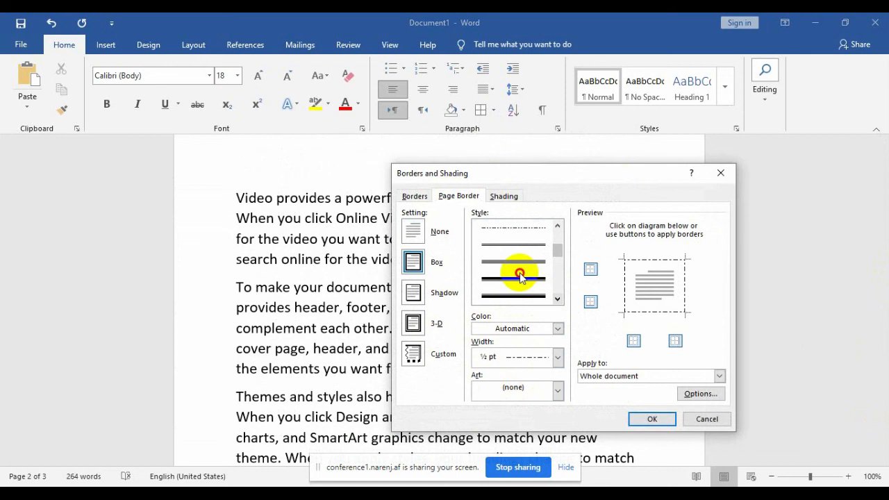
{"action": "left_click", "coordinate": [531, 297]}
{"action": "left_click", "coordinate": [557, 328]}
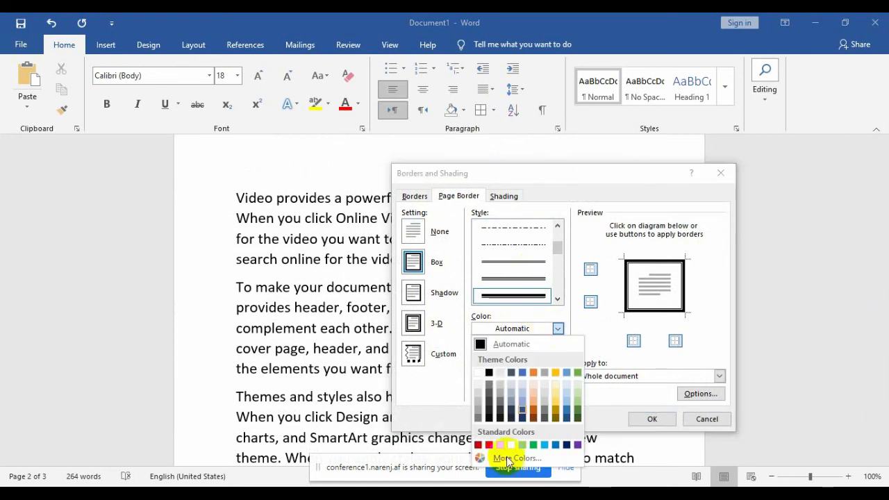
{"action": "left_click", "coordinate": [533, 445]}
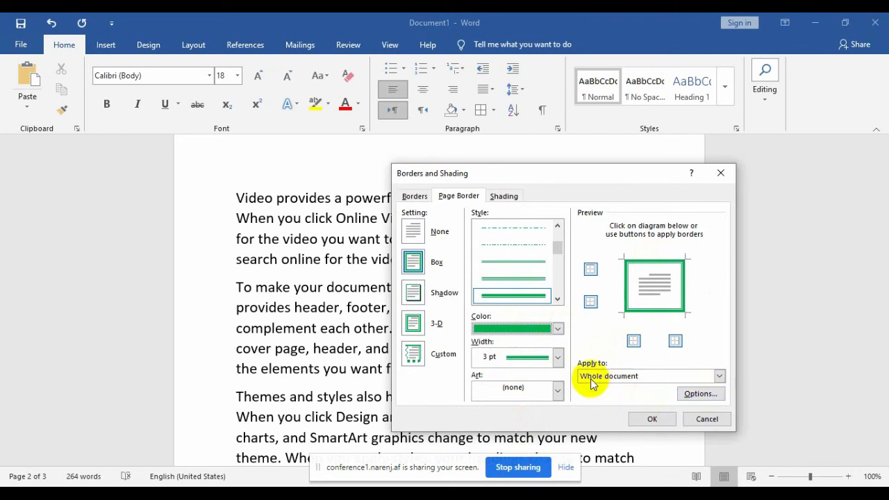
{"action": "left_click", "coordinate": [648, 416]}
Examine the page border in the document and in the print preview.
{"action": "scroll", "coordinate": [649, 412], "scroll_direction": "down", "scroll_amount": 4}
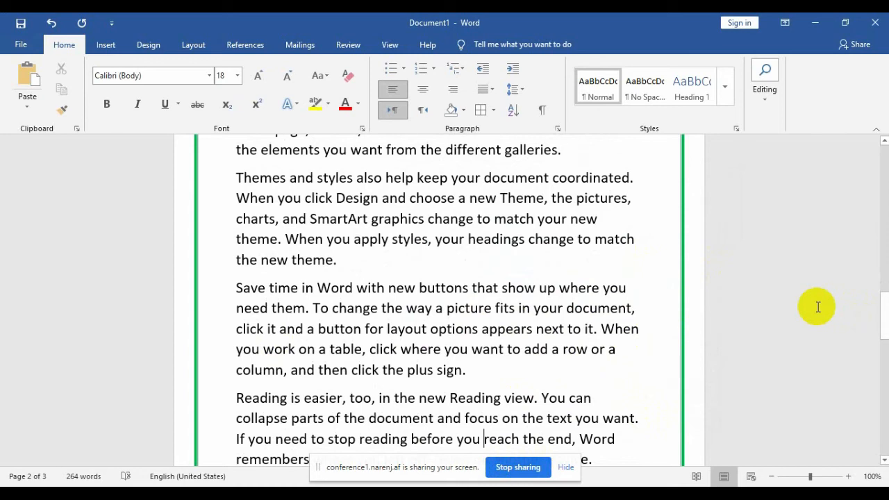
{"action": "key", "text": "ctrl+p"}
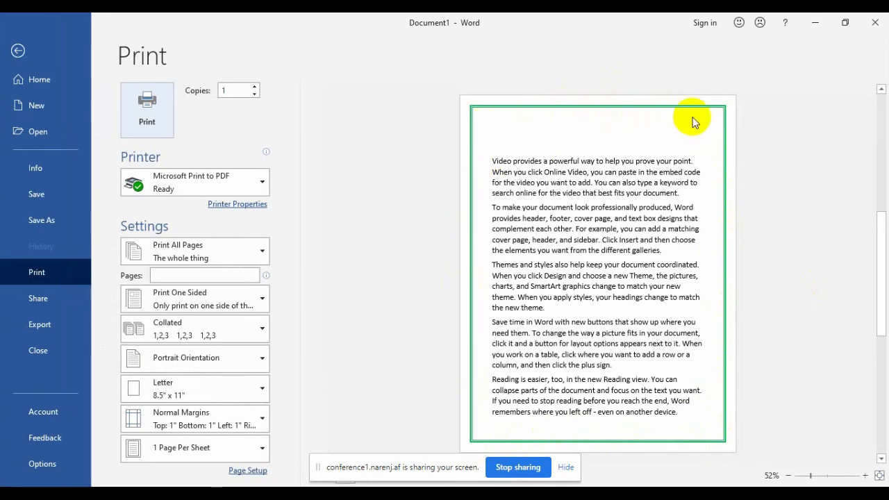
{"action": "key", "text": "Escape"}
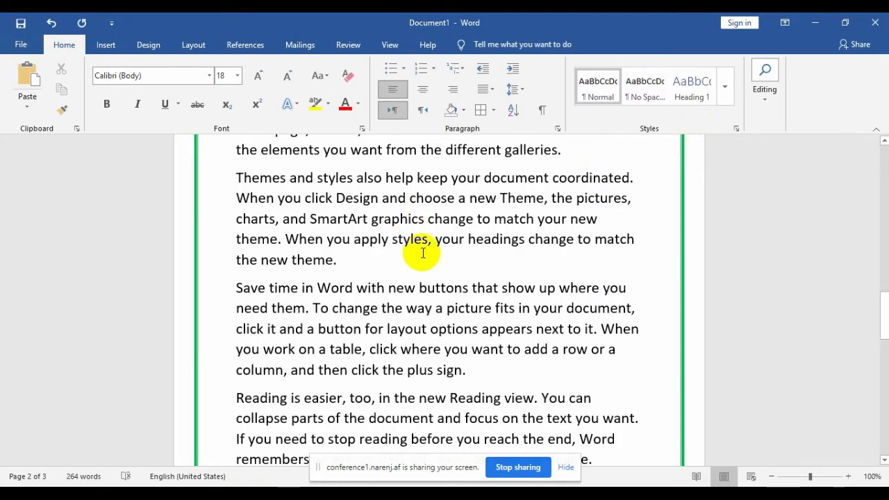
Apply a red flower art page border at 12 pt width to the whole document and check it in the print preview.
{"action": "left_click", "coordinate": [417, 253]}
{"action": "left_click", "coordinate": [493, 109]}
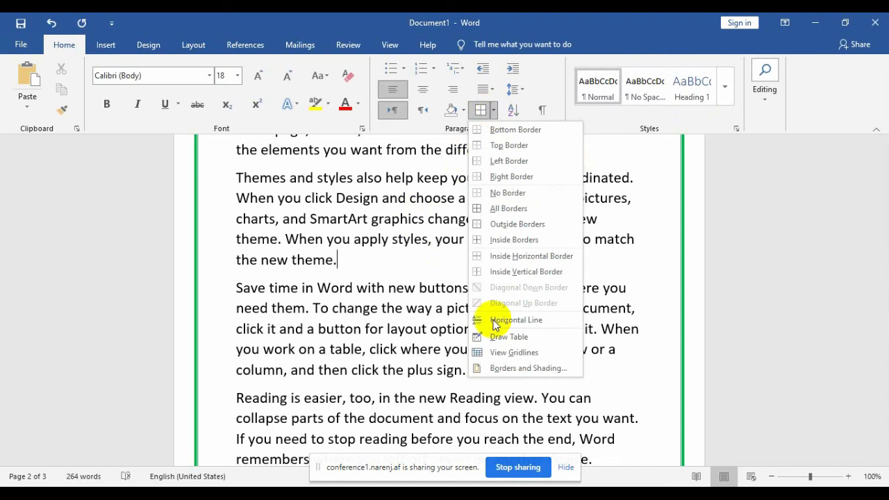
{"action": "left_click", "coordinate": [498, 368]}
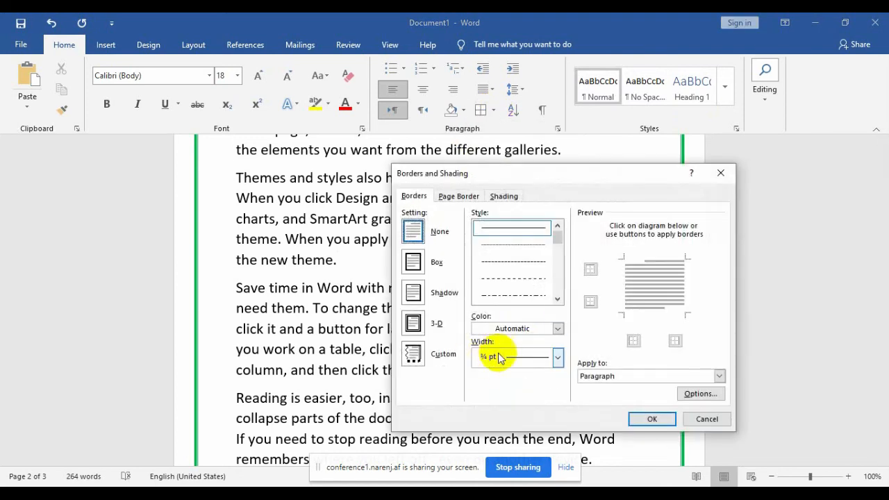
{"action": "left_click", "coordinate": [516, 358]}
{"action": "left_click", "coordinate": [459, 197]}
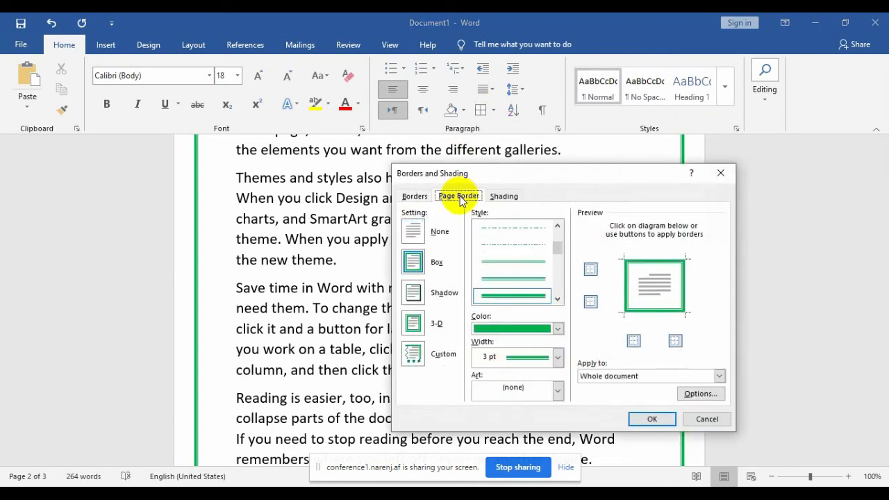
{"action": "left_click", "coordinate": [556, 390]}
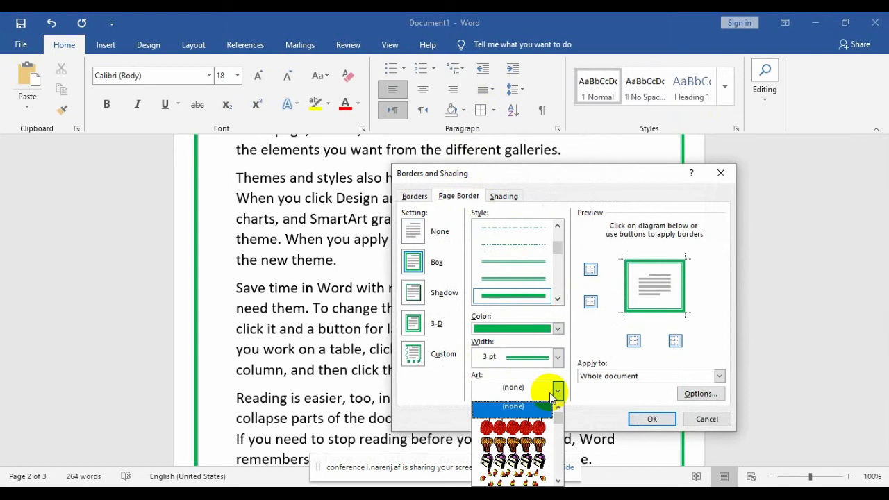
{"action": "left_click_drag", "start_coordinate": [560, 420], "coordinate": [559, 431]}
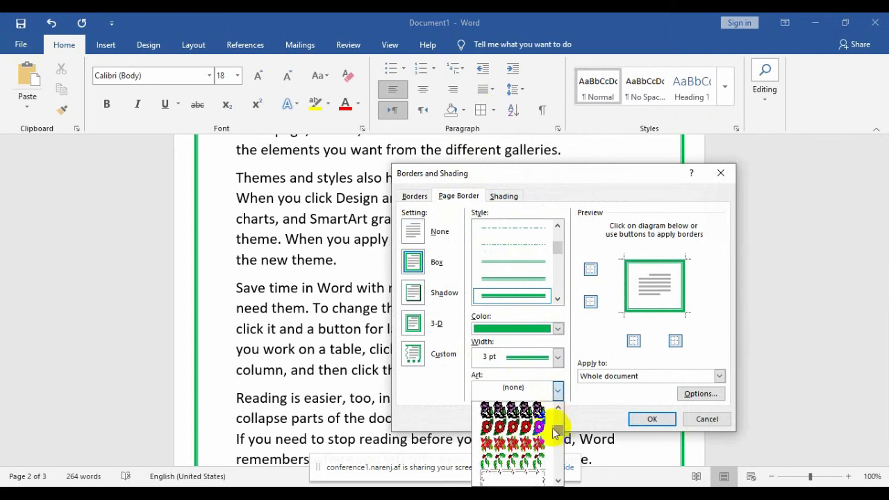
{"action": "left_click", "coordinate": [515, 426]}
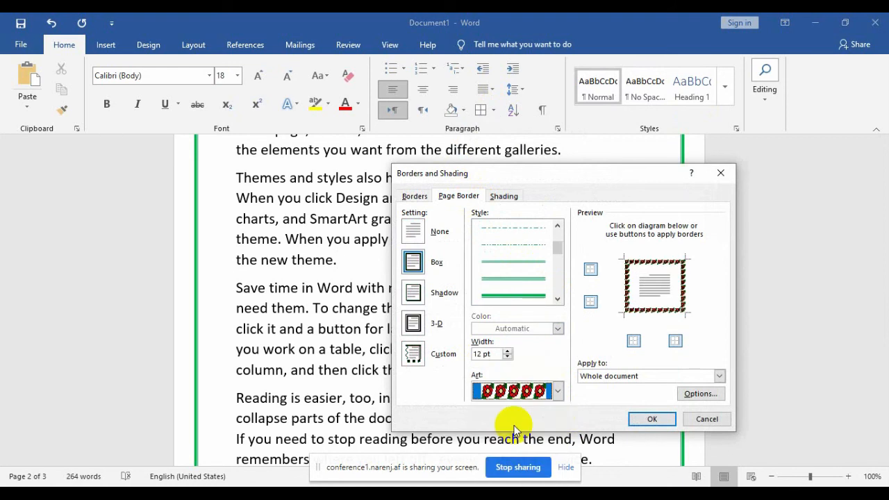
{"action": "left_click", "coordinate": [652, 419]}
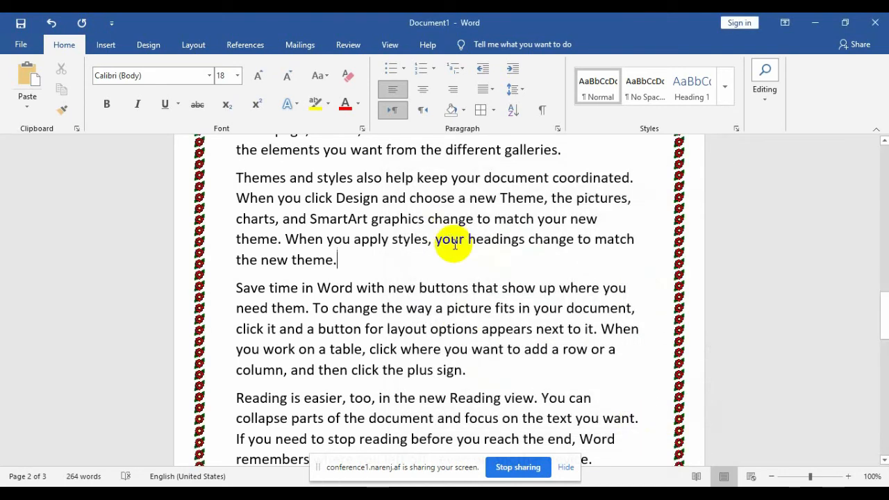
{"action": "key", "text": "ctrl+p"}
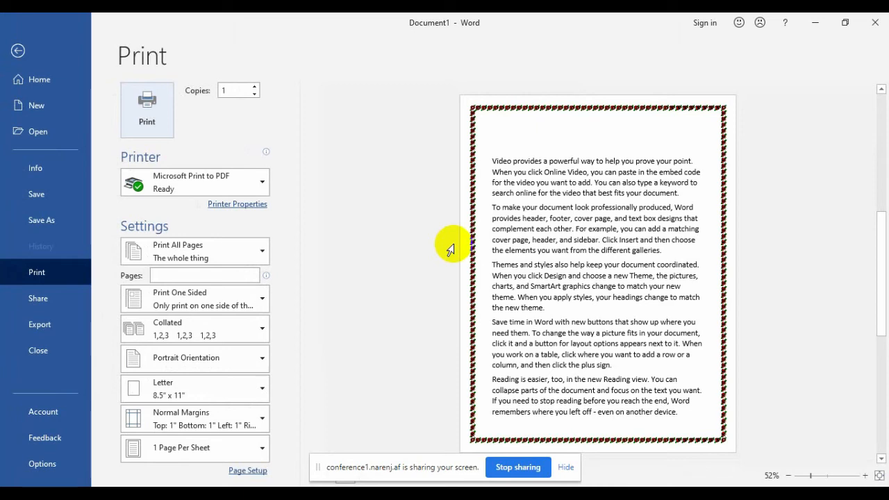
{"action": "key", "text": "Escape"}
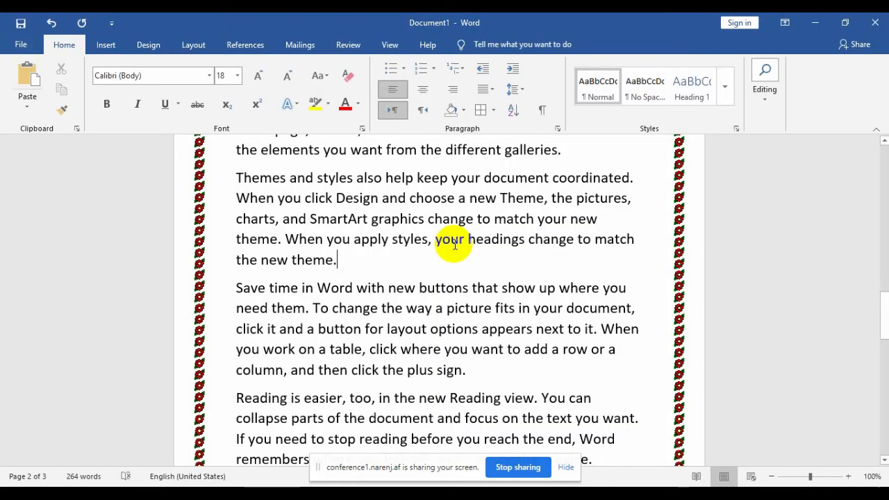
Change the whole document's page border art to red apples and check it in the print preview.
{"action": "left_click", "coordinate": [493, 110]}
{"action": "left_click", "coordinate": [532, 368]}
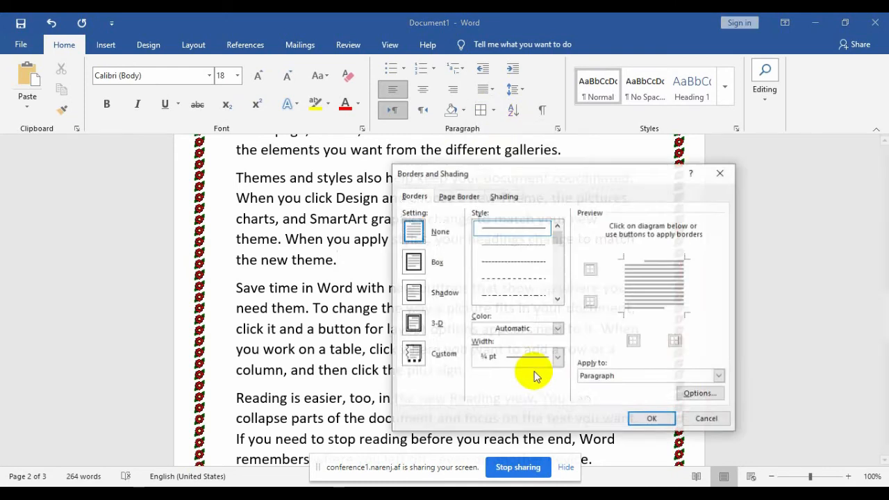
{"action": "left_click", "coordinate": [557, 360]}
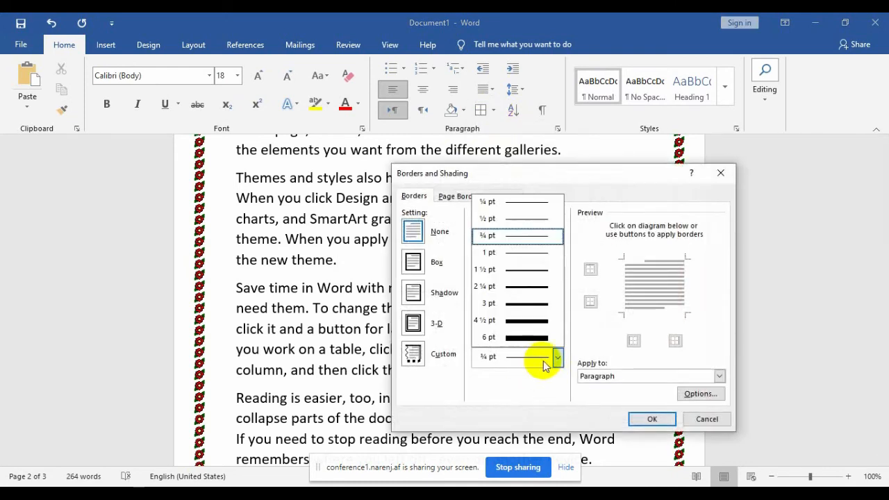
{"action": "left_click", "coordinate": [538, 358]}
{"action": "left_click", "coordinate": [459, 194]}
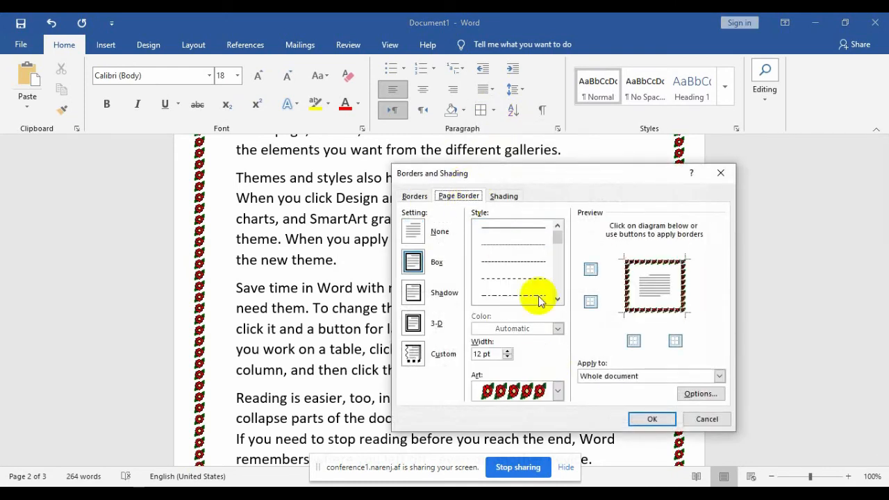
{"action": "left_click", "coordinate": [557, 394]}
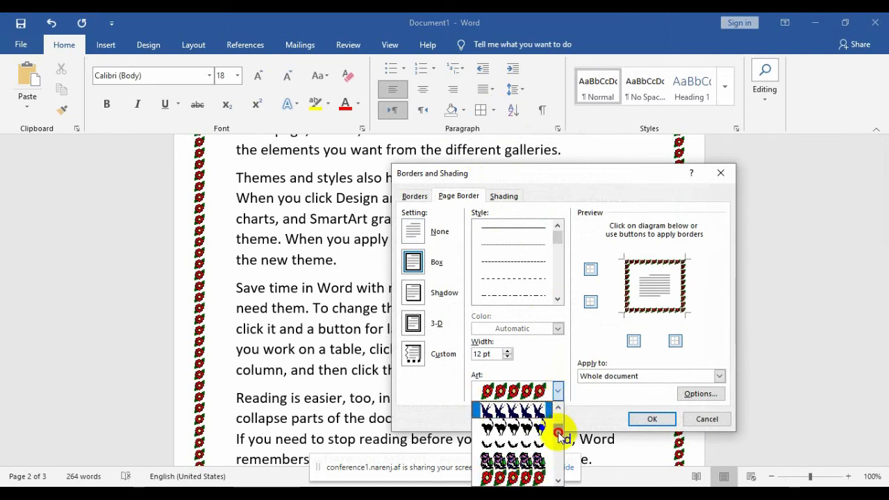
{"action": "left_click_drag", "start_coordinate": [560, 434], "coordinate": [556, 412]}
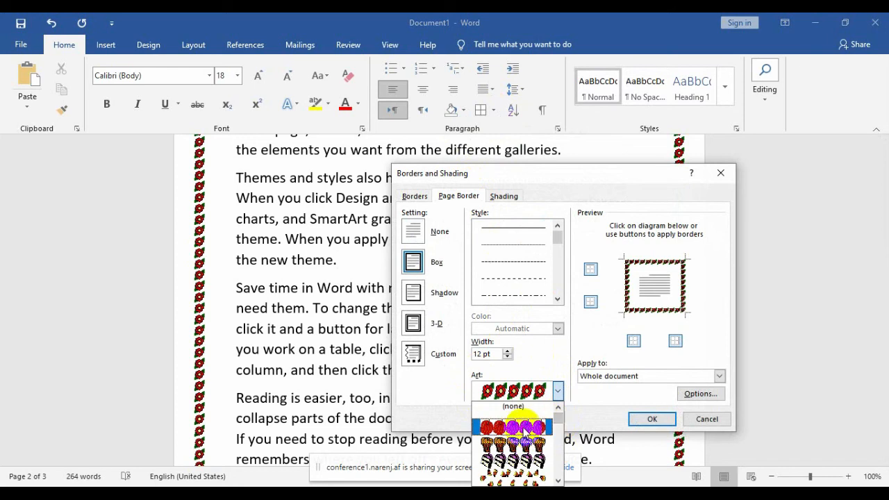
{"action": "left_click", "coordinate": [525, 425]}
{"action": "left_click", "coordinate": [651, 418]}
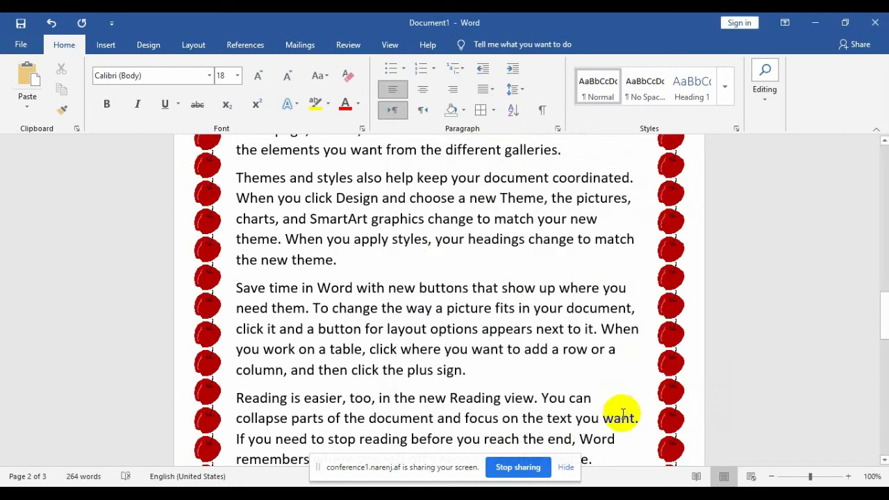
{"action": "key", "text": "ctrl+p"}
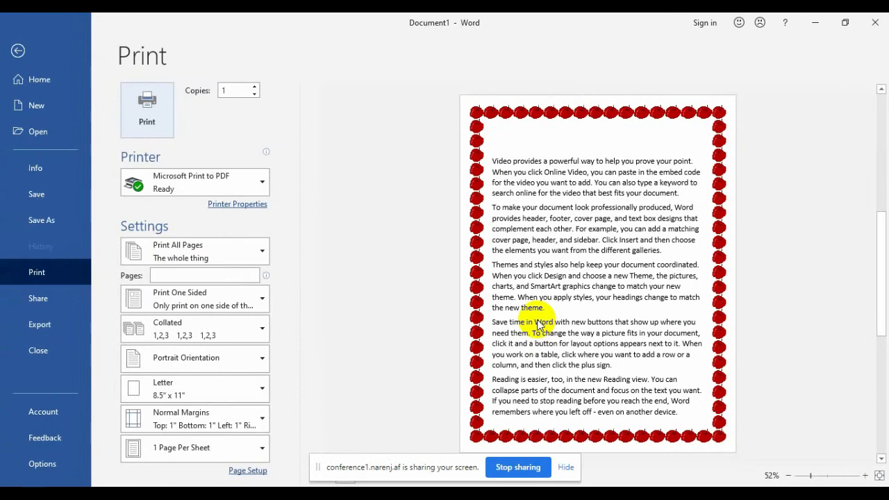
{"action": "key", "text": "Escape"}
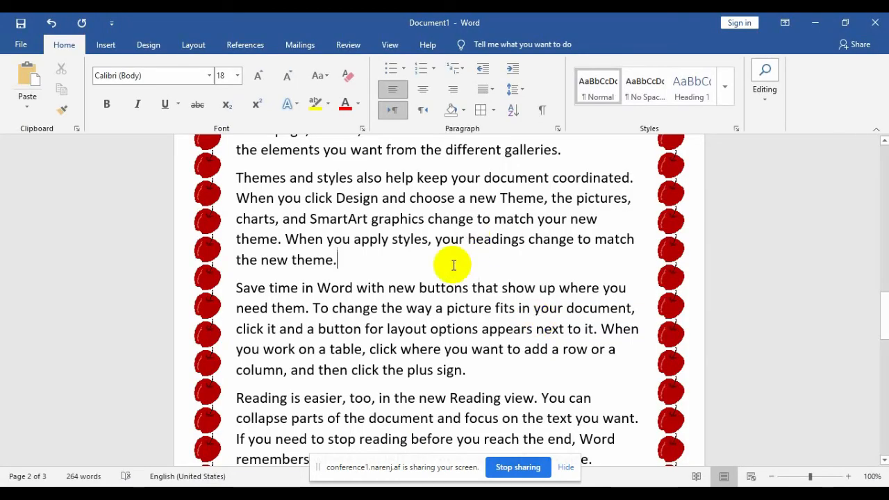
{"action": "left_click", "coordinate": [495, 113]}
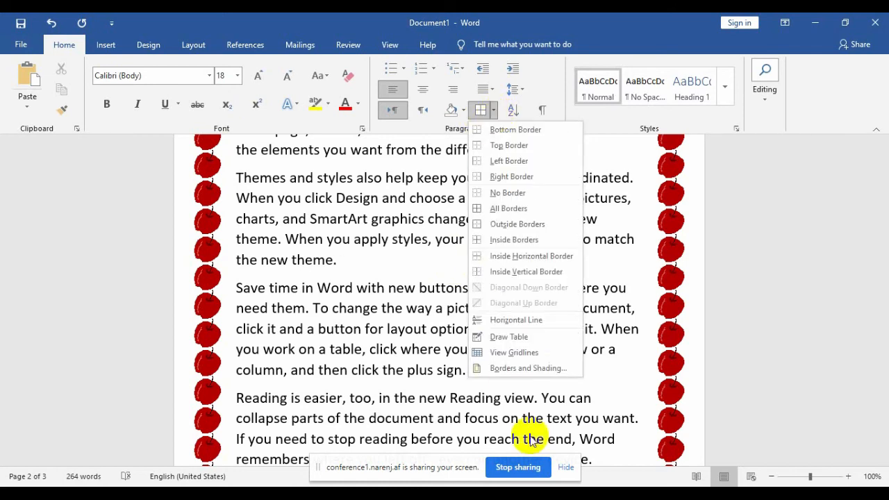
{"action": "left_click", "coordinate": [546, 369]}
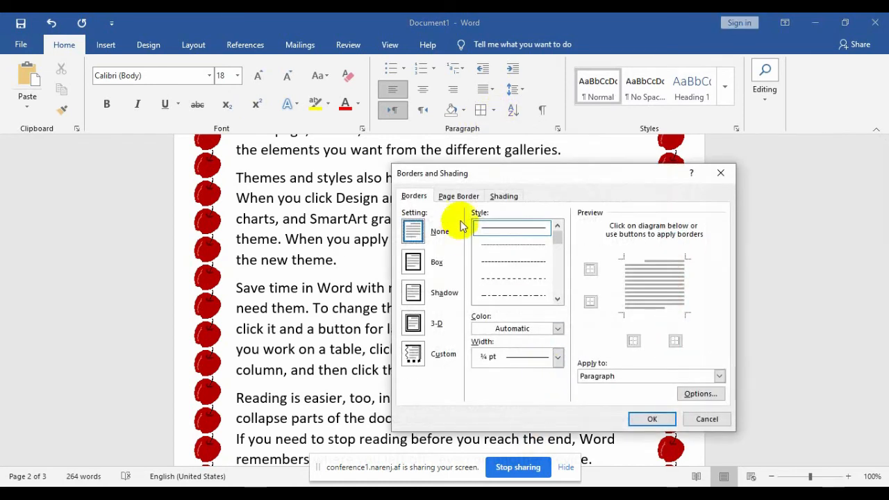
{"action": "left_click", "coordinate": [464, 195]}
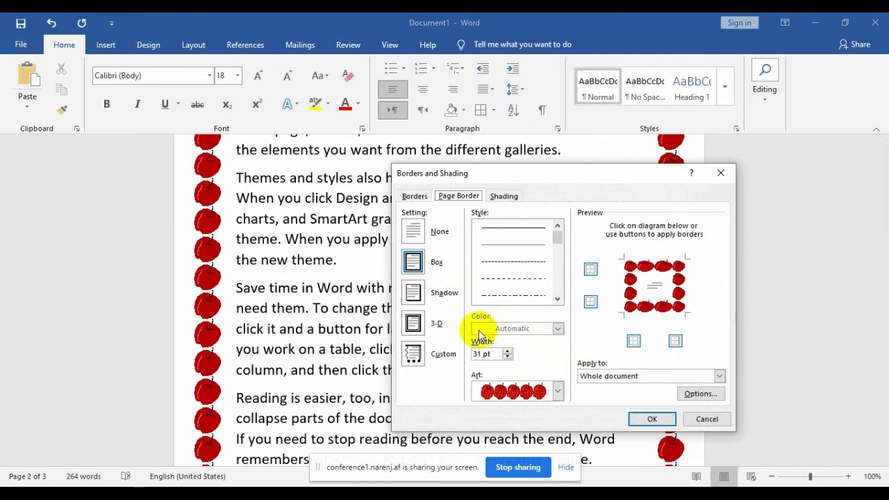
{"action": "left_click", "coordinate": [505, 196]}
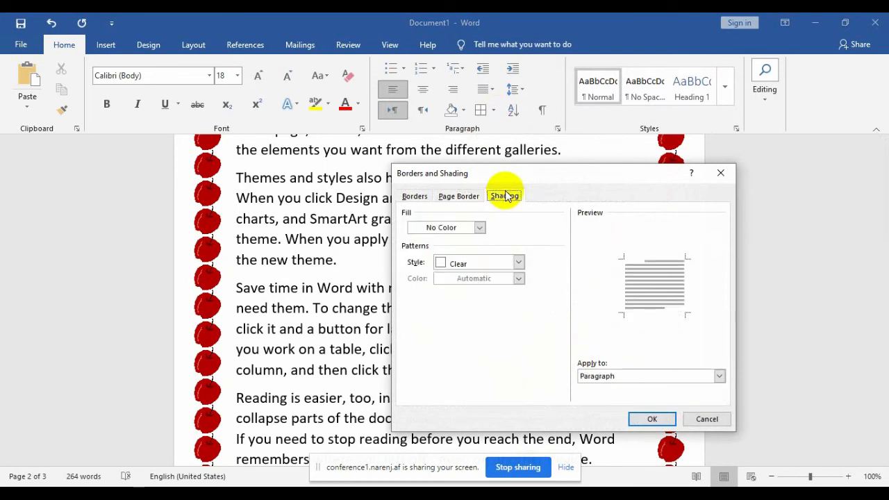
{"action": "left_click", "coordinate": [444, 268]}
{"action": "left_click", "coordinate": [445, 269]}
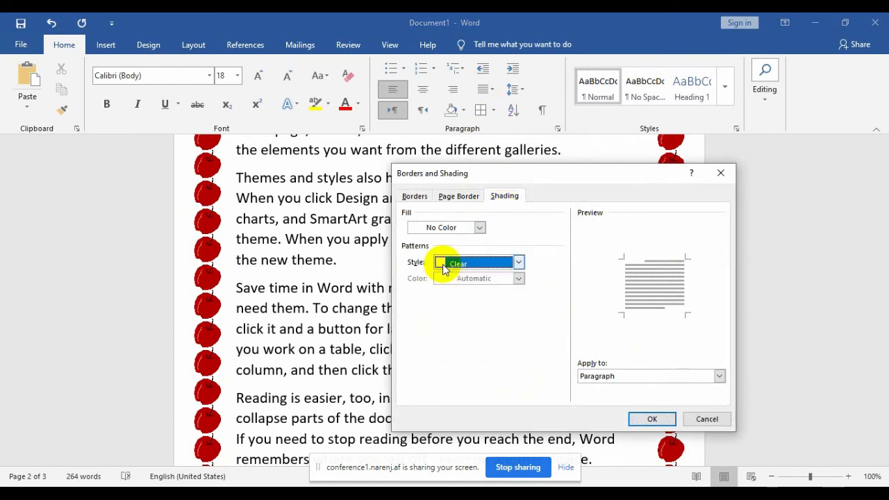
{"action": "left_click", "coordinate": [706, 419]}
Shade the entire Name, Grade and salary table on the first page with a 25% pattern in orange.
{"action": "left_click_drag", "start_coordinate": [879, 308], "coordinate": [861, 162]}
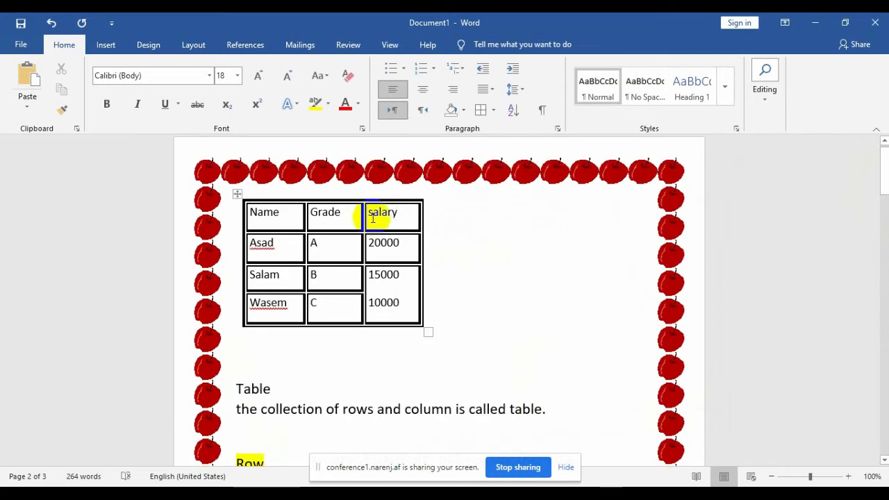
{"action": "left_click", "coordinate": [237, 195]}
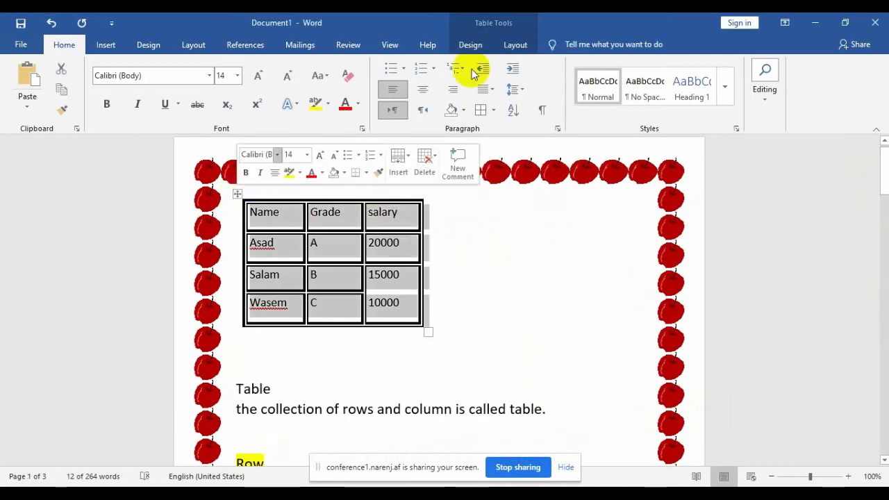
{"action": "left_click", "coordinate": [493, 110]}
{"action": "left_click", "coordinate": [514, 368]}
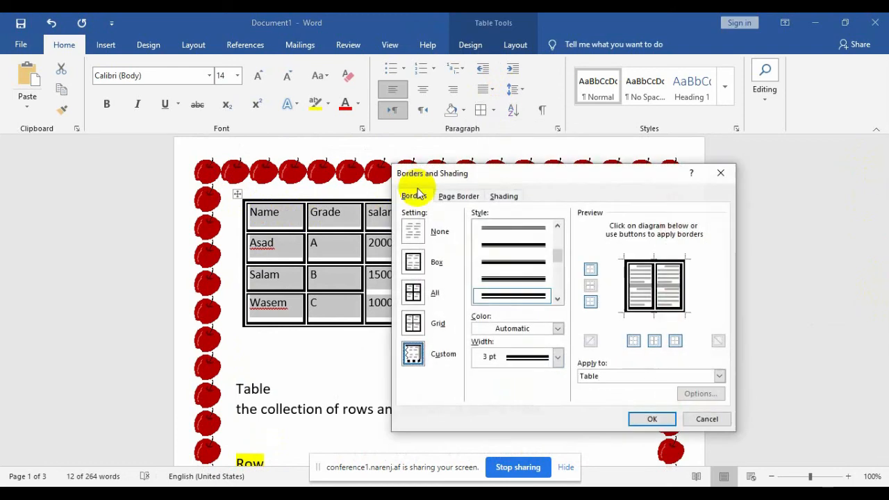
{"action": "left_click", "coordinate": [503, 198]}
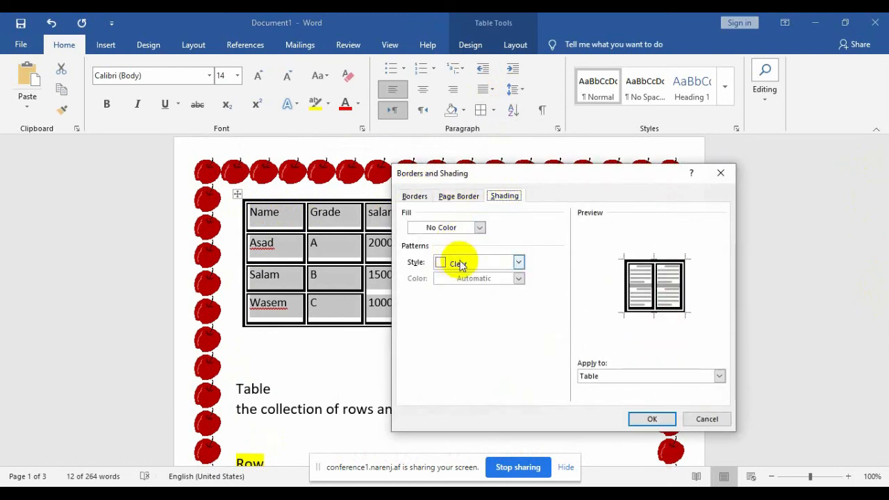
{"action": "left_click", "coordinate": [462, 263]}
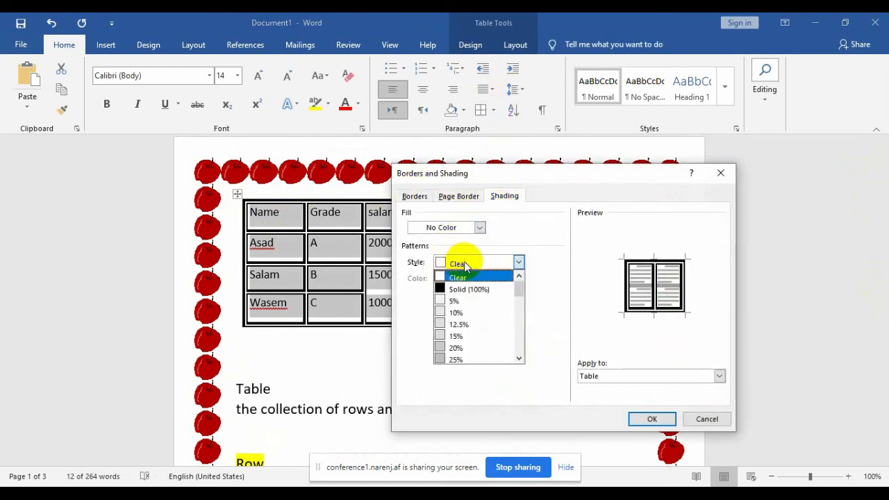
{"action": "left_click", "coordinate": [458, 359]}
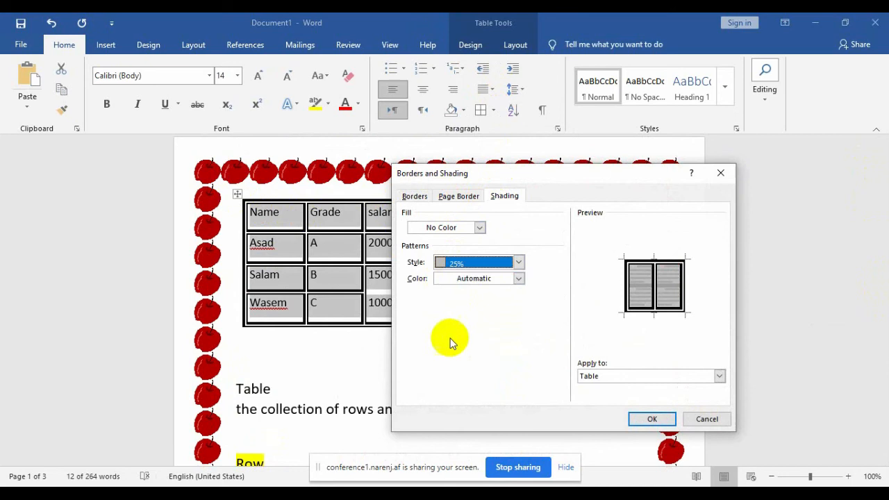
{"action": "left_click", "coordinate": [472, 277]}
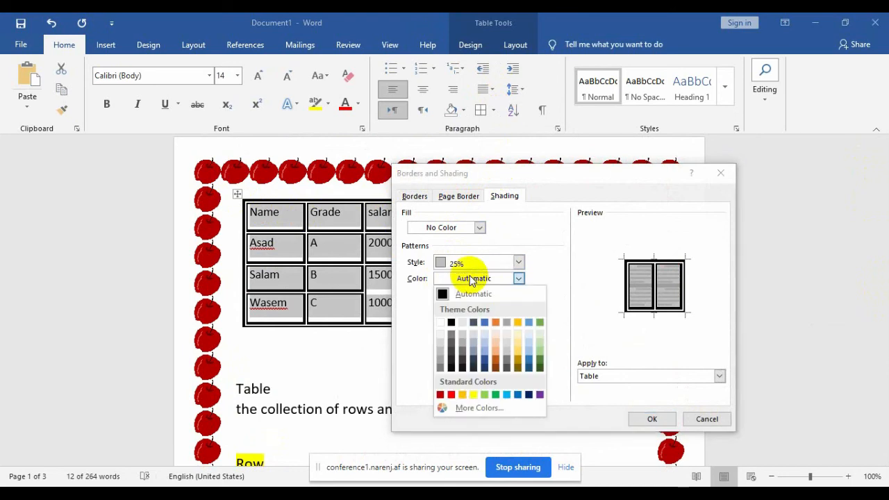
{"action": "left_click", "coordinate": [462, 395]}
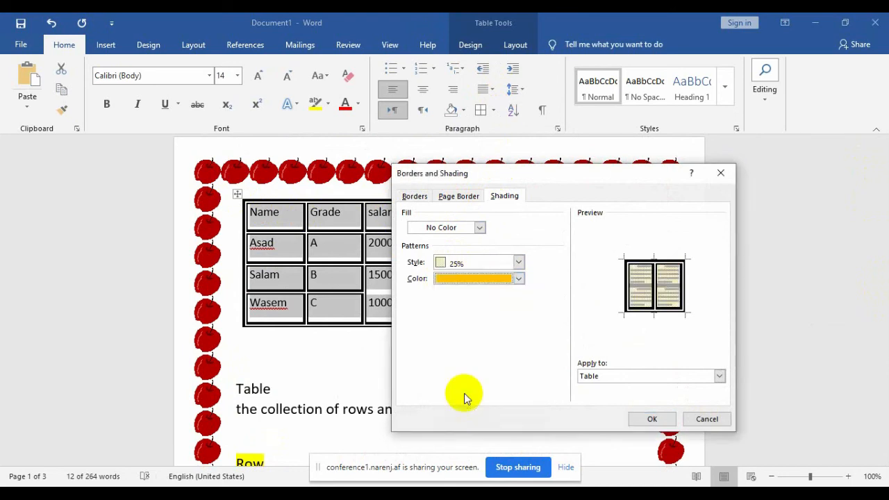
{"action": "left_click", "coordinate": [649, 417]}
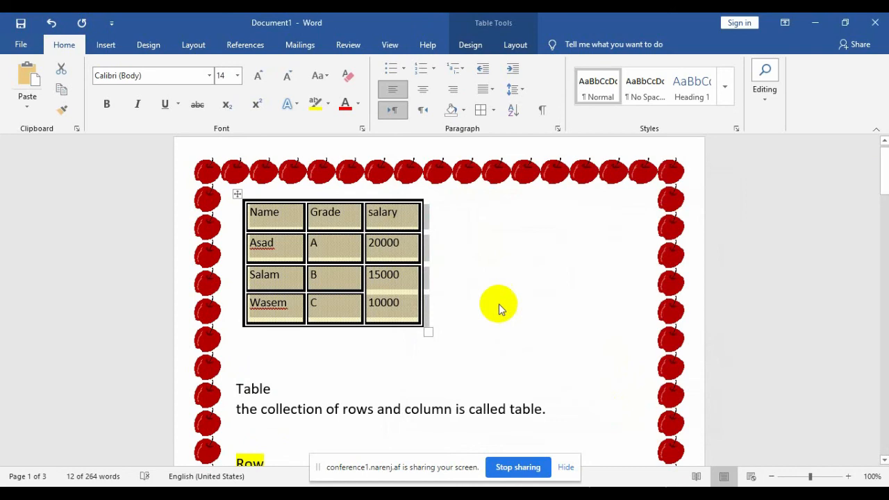
{"action": "left_click", "coordinate": [314, 254]}
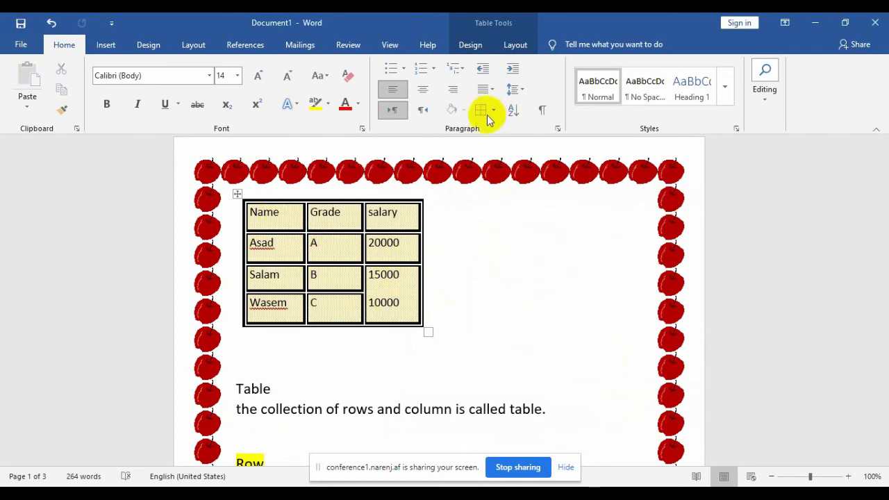
Review the current border and shading settings of the Name, Grade and salary table without changing them.
{"action": "left_click", "coordinate": [341, 248]}
{"action": "left_click", "coordinate": [493, 110]}
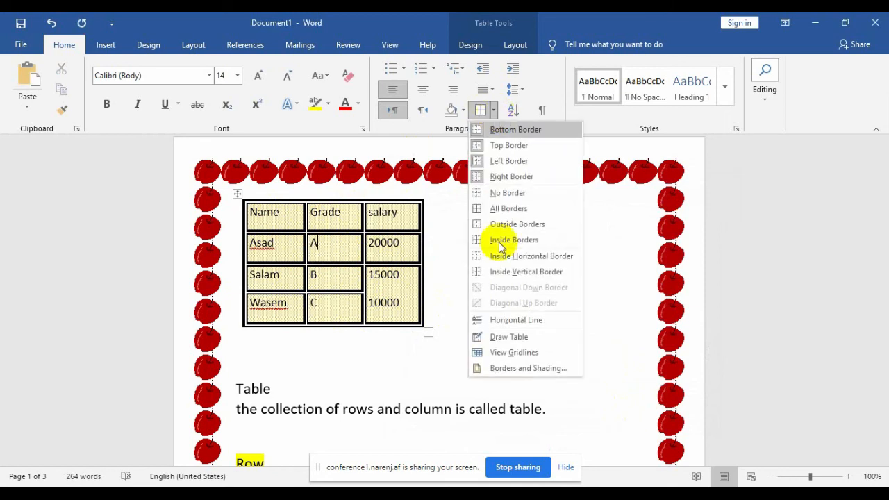
{"action": "left_click", "coordinate": [512, 367]}
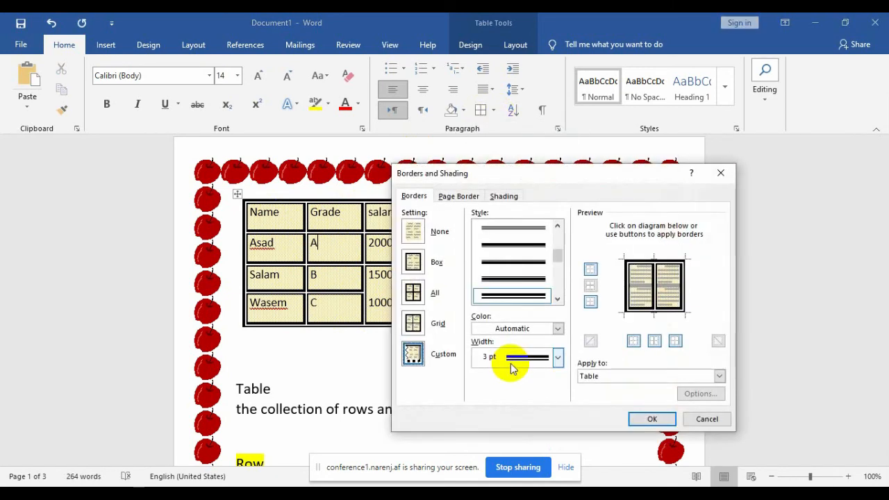
{"action": "left_click", "coordinate": [505, 197]}
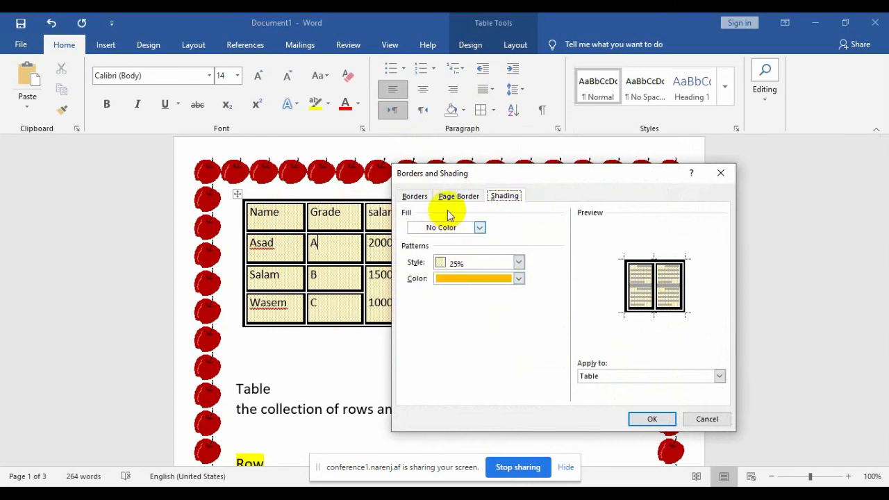
{"action": "left_click", "coordinate": [707, 419]}
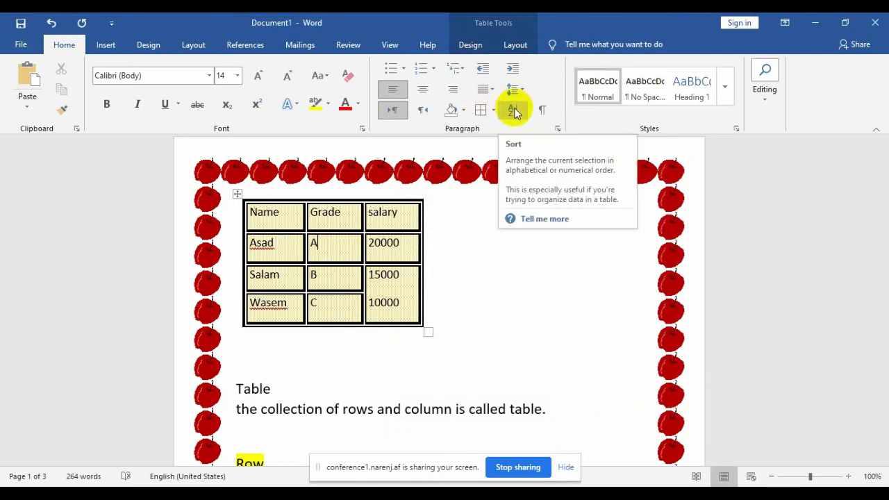
{"action": "left_click", "coordinate": [478, 313]}
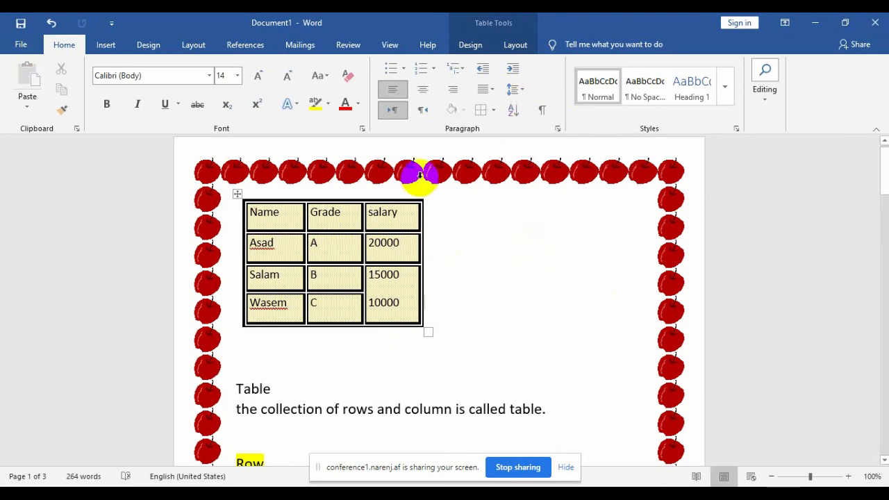
{"action": "left_click", "coordinate": [423, 241]}
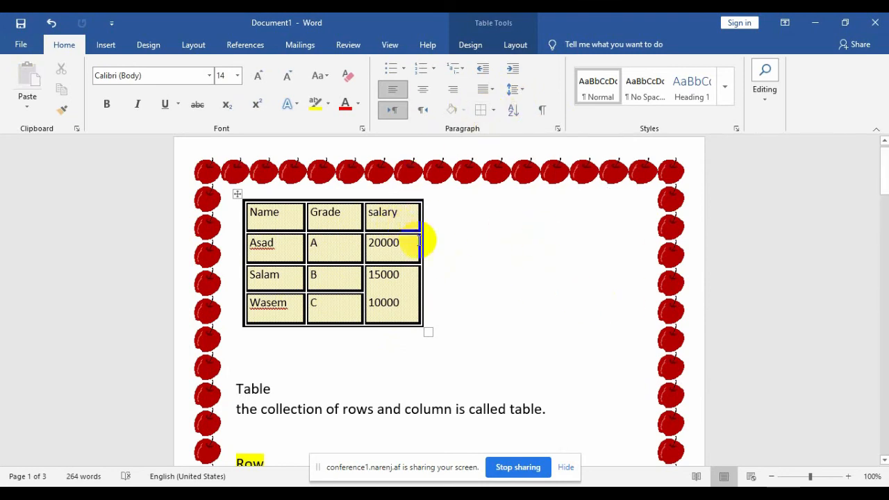
Set the page border art to none for the whole document.
{"action": "left_click", "coordinate": [422, 437]}
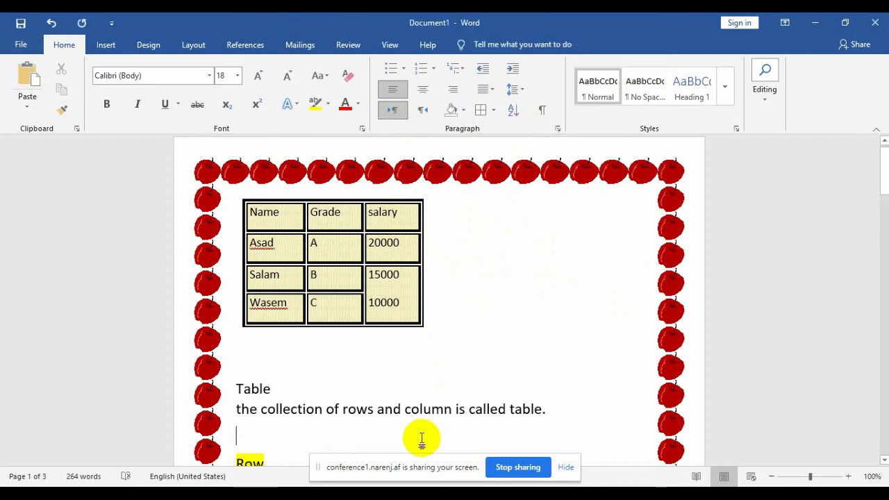
{"action": "left_click", "coordinate": [497, 113]}
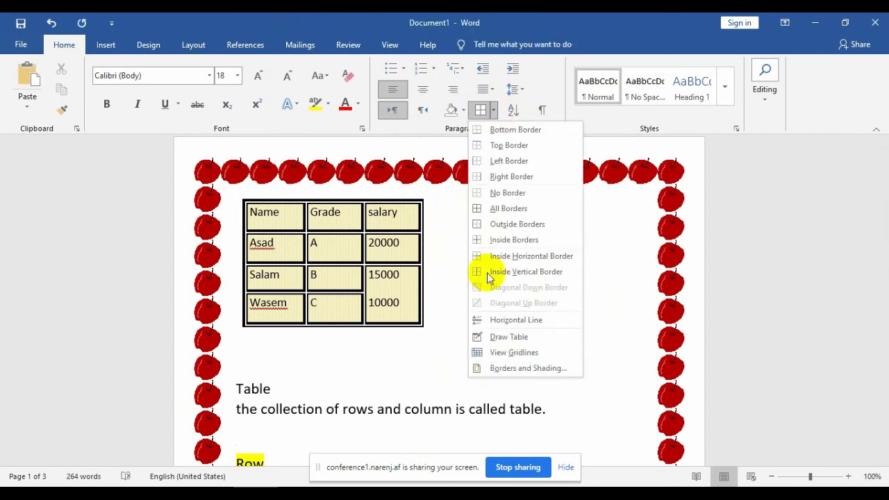
{"action": "left_click", "coordinate": [511, 367]}
{"action": "left_click", "coordinate": [458, 195]}
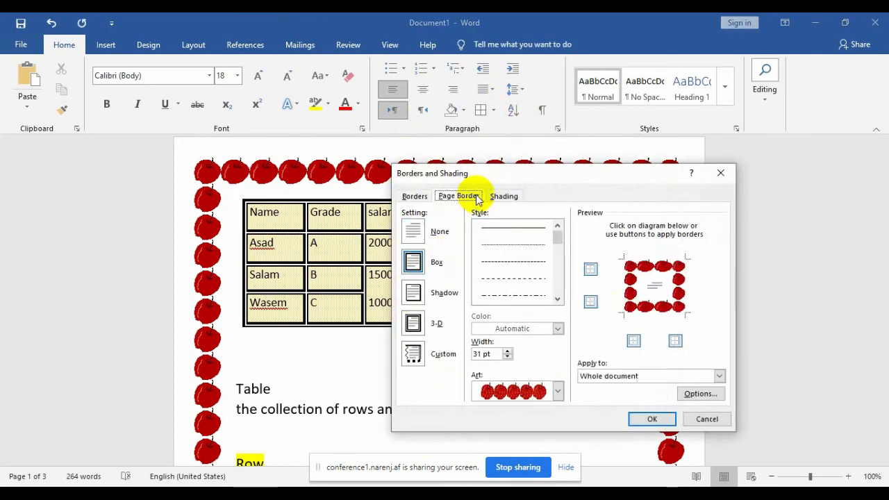
{"action": "left_click", "coordinate": [558, 392]}
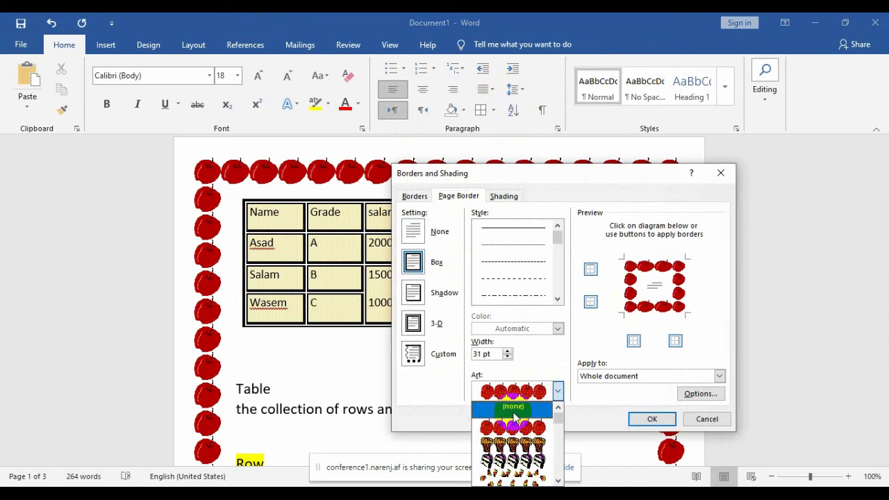
{"action": "left_click", "coordinate": [532, 408]}
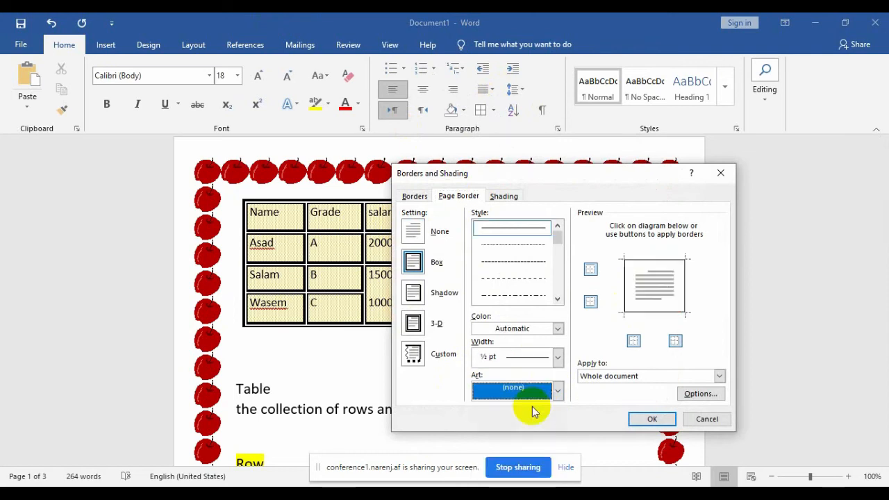
{"action": "left_click", "coordinate": [652, 419]}
Remove the page border from the whole document by choosing the None setting.
{"action": "left_click", "coordinate": [480, 276]}
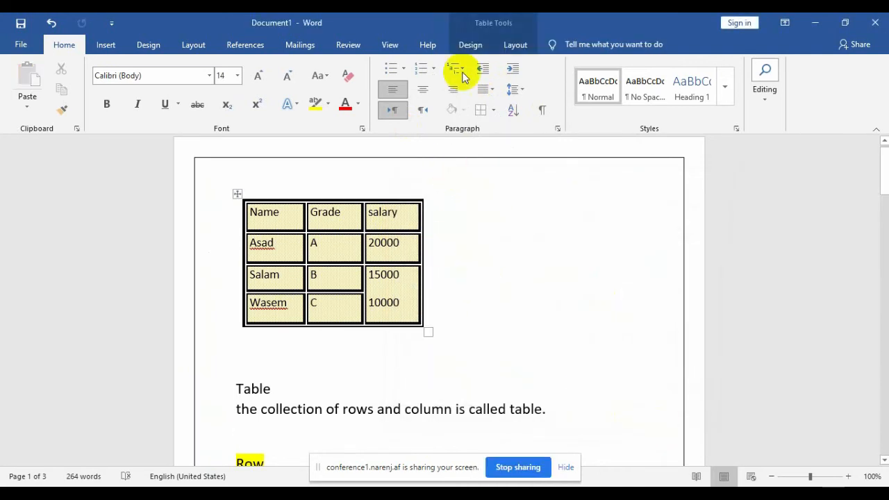
{"action": "left_click", "coordinate": [493, 109]}
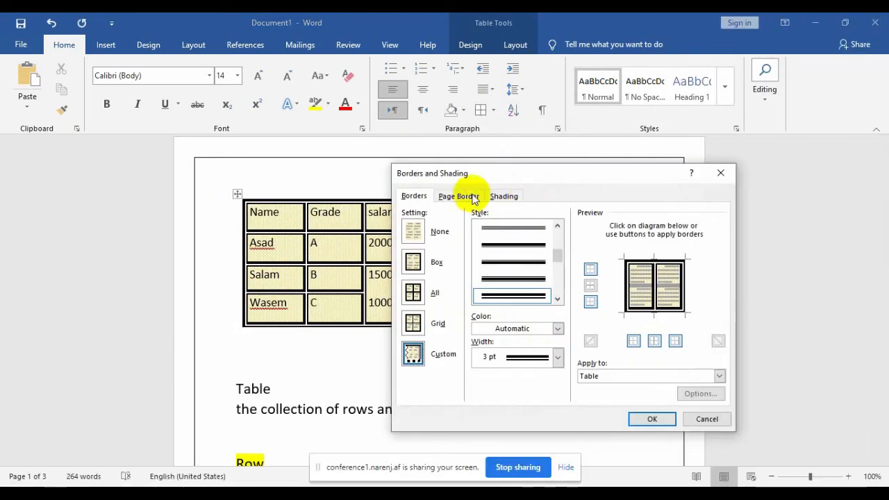
{"action": "left_click", "coordinate": [457, 196]}
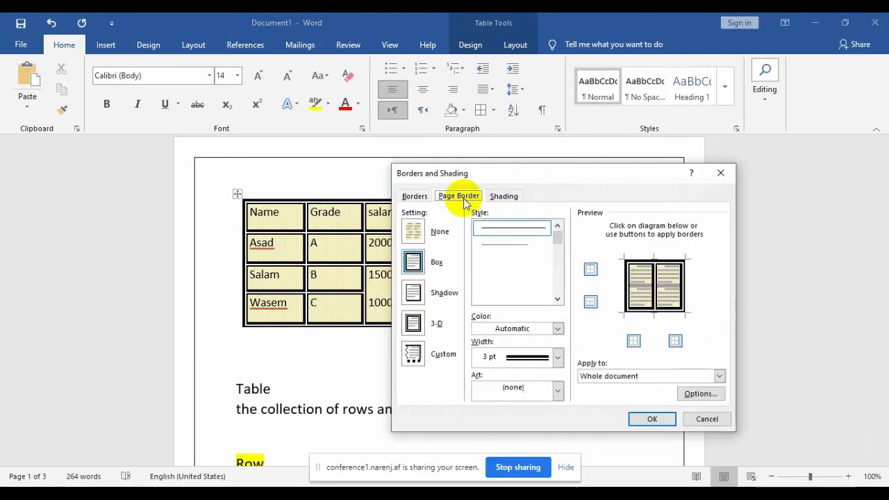
{"action": "left_click", "coordinate": [415, 235]}
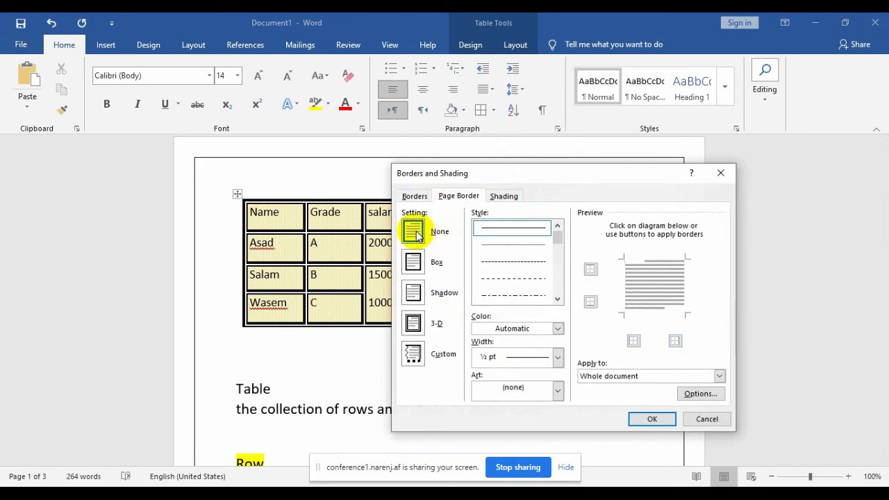
{"action": "left_click", "coordinate": [652, 419]}
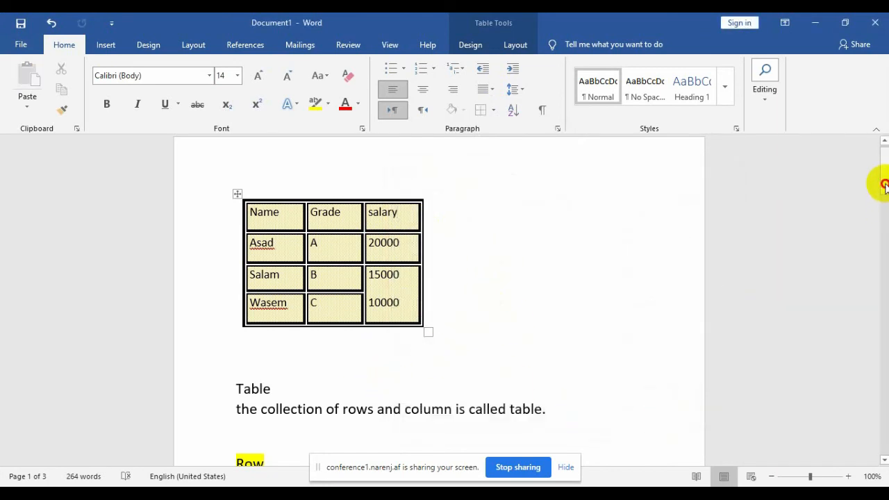
Add three blank lines in the empty space below the highlighted word Cell.
{"action": "left_click_drag", "start_coordinate": [884, 184], "coordinate": [879, 226]}
{"action": "left_click", "coordinate": [480, 277]}
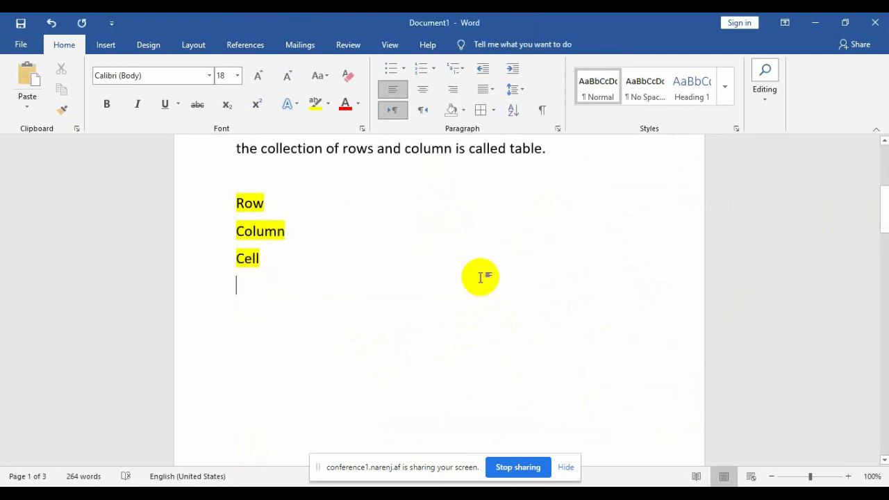
{"action": "key", "text": "Return"}
{"action": "key", "text": "Return"}
{"action": "key", "text": "Return"}
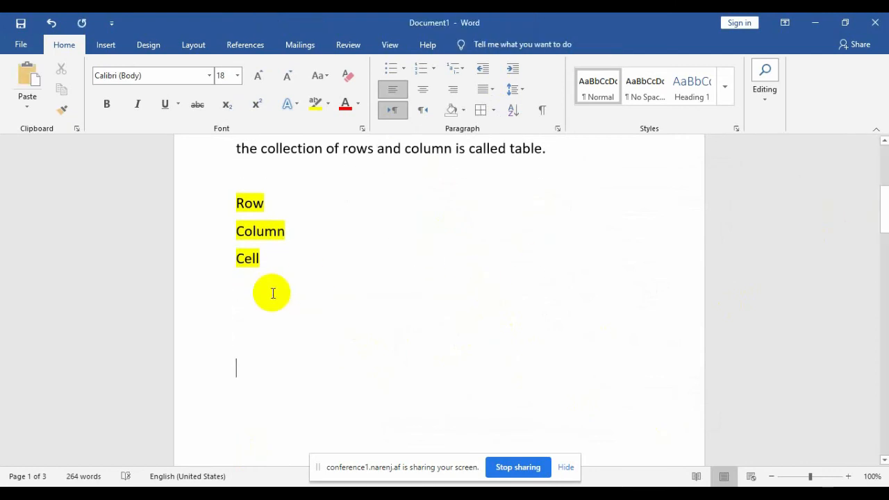
Enter a list of six people's first names, one per line, below the blank lines.
{"action": "type", "text": "fahe"}
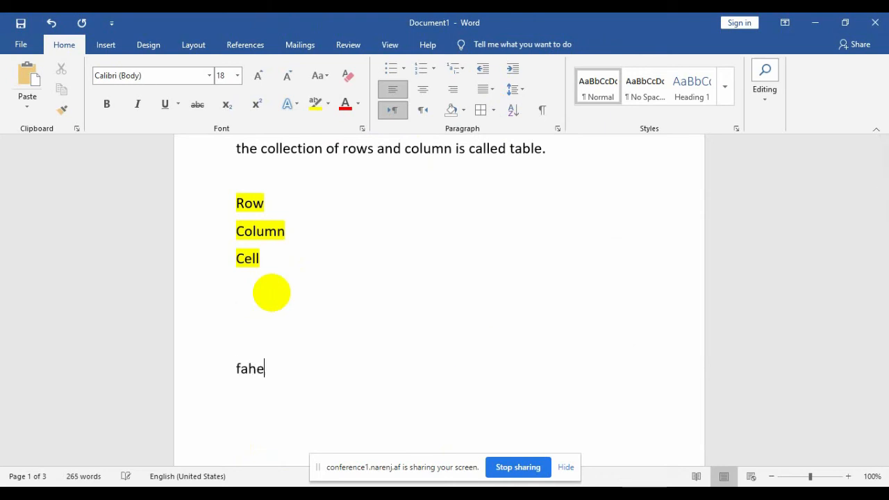
{"action": "type", "text": "m"}
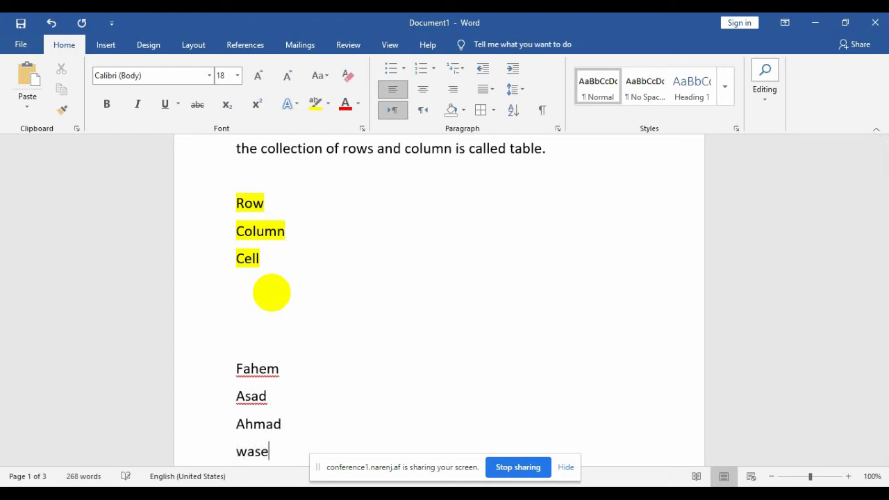
{"action": "type", "text": "m"}
{"action": "key", "text": "Return"}
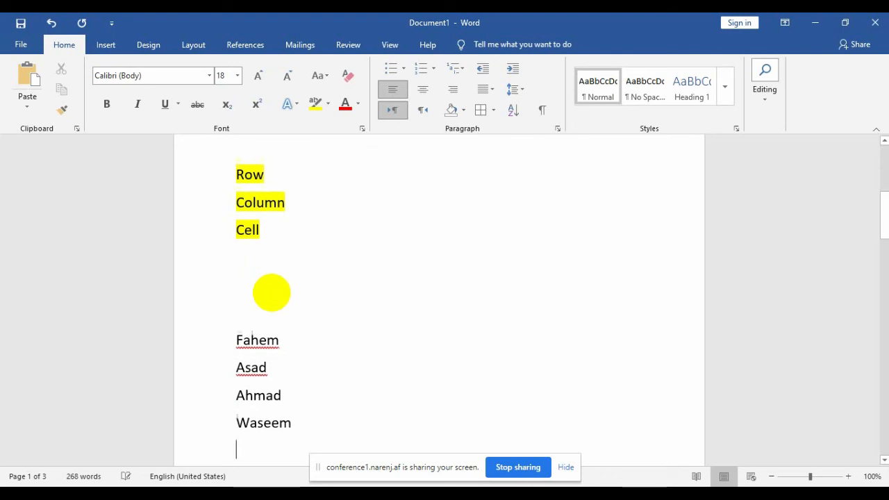
{"action": "type", "text": "kale"}
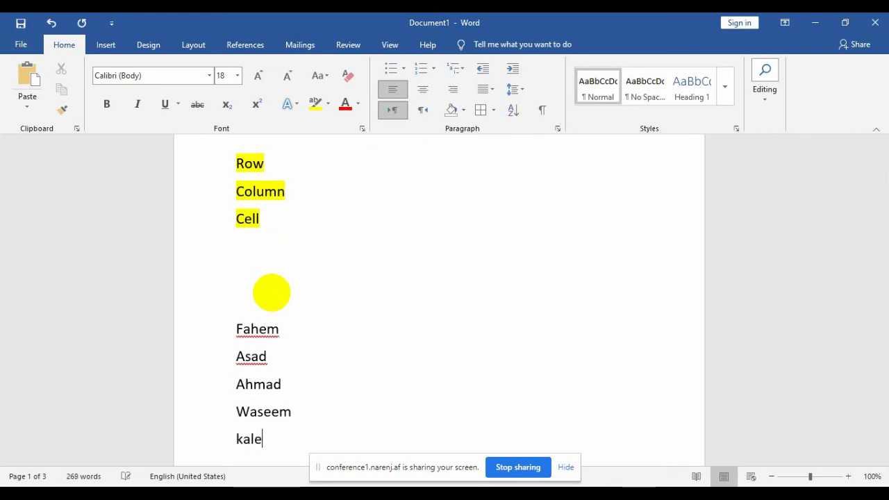
{"action": "type", "text": "m"}
{"action": "key", "text": "Return"}
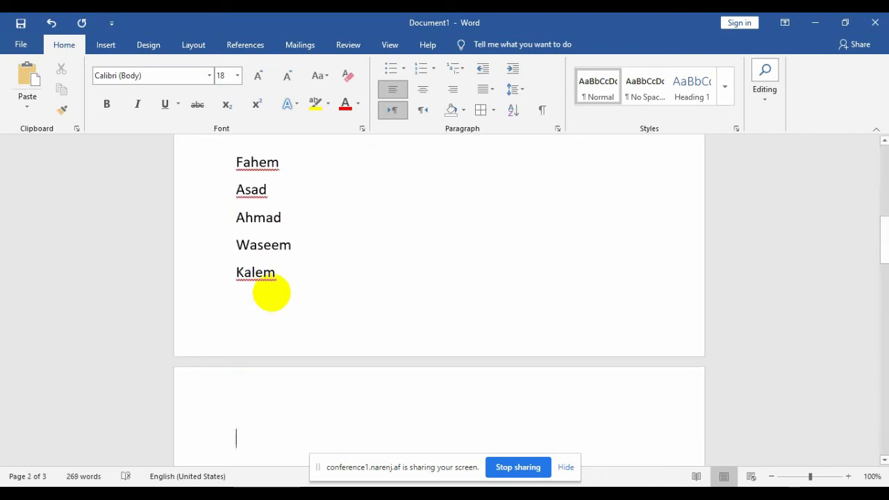
{"action": "type", "text": "zahid"}
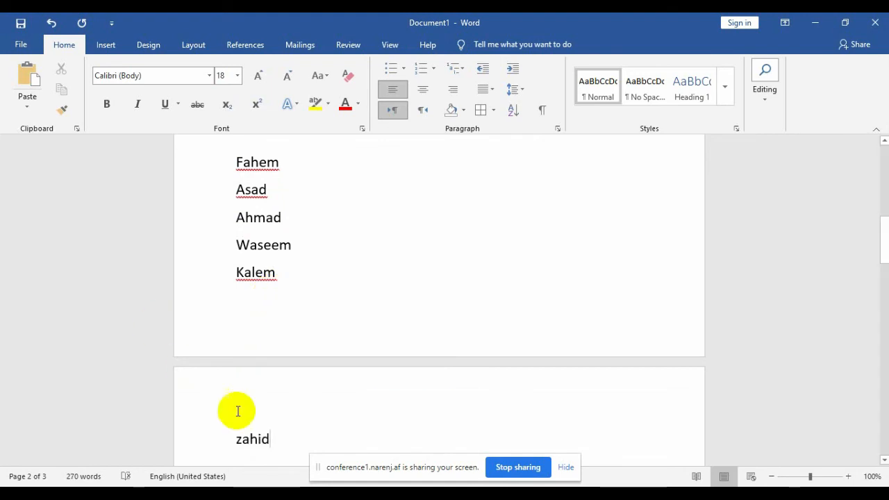
Reduce the font size of the entire list of names to 15 pt.
{"action": "scroll", "coordinate": [241, 371], "scroll_direction": "up", "scroll_amount": 1}
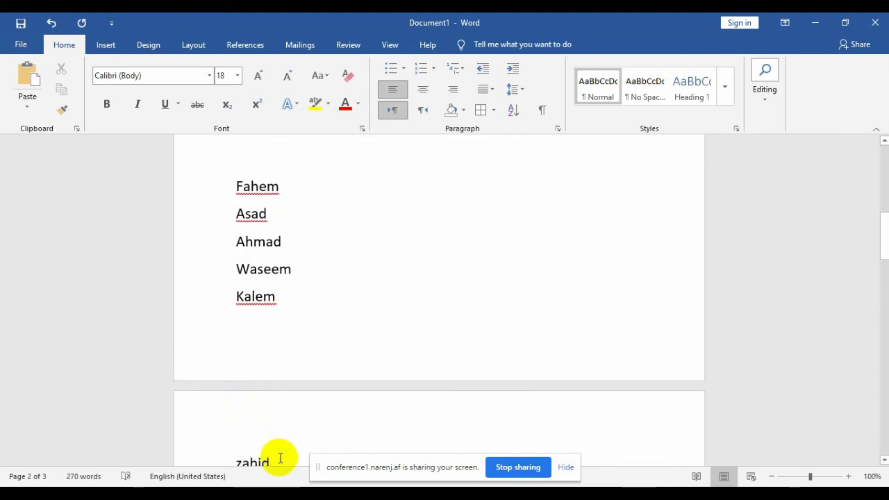
{"action": "left_click_drag", "start_coordinate": [279, 459], "coordinate": [232, 220]}
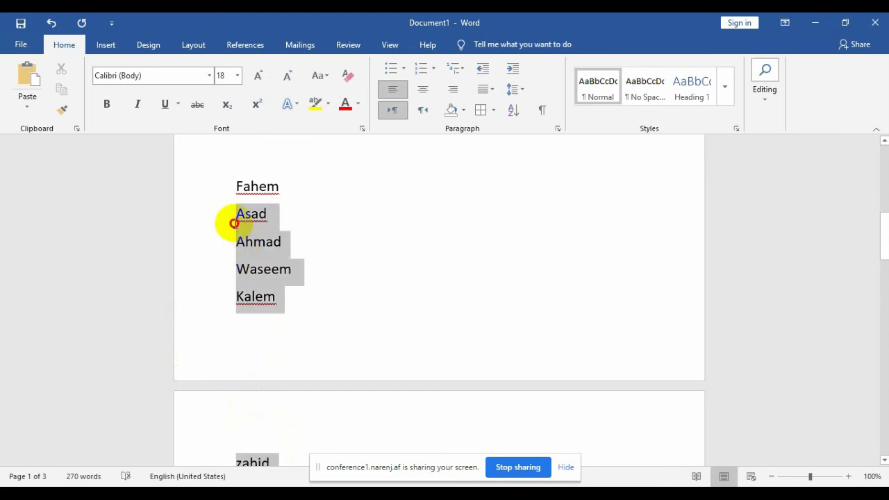
{"action": "left_click", "coordinate": [281, 321]}
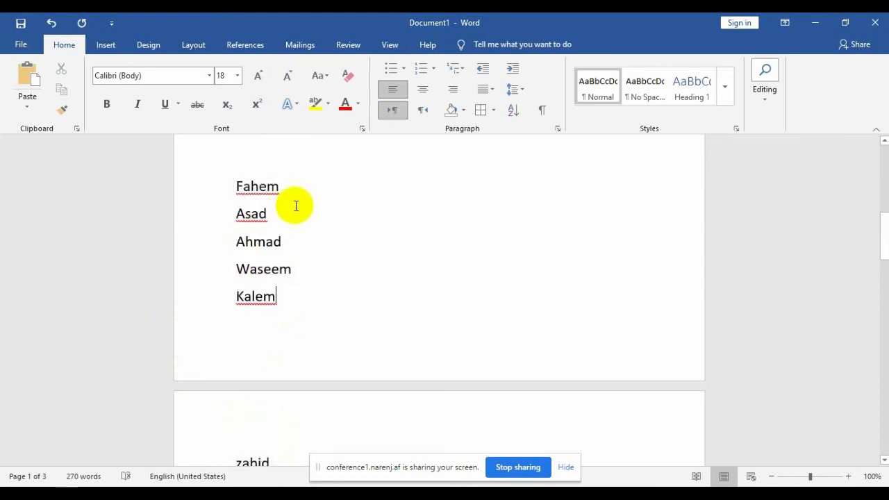
{"action": "left_click_drag", "start_coordinate": [294, 188], "coordinate": [238, 420]}
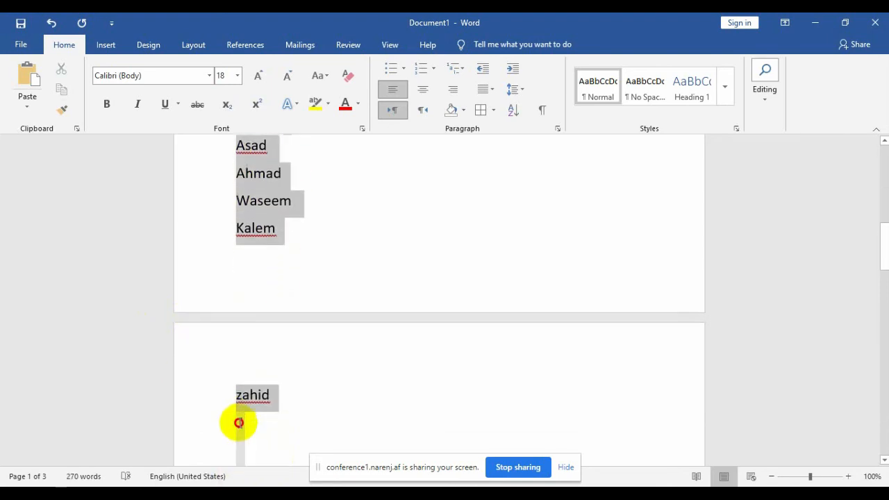
{"action": "left_click_drag", "start_coordinate": [220, 111], "coordinate": [258, 339]}
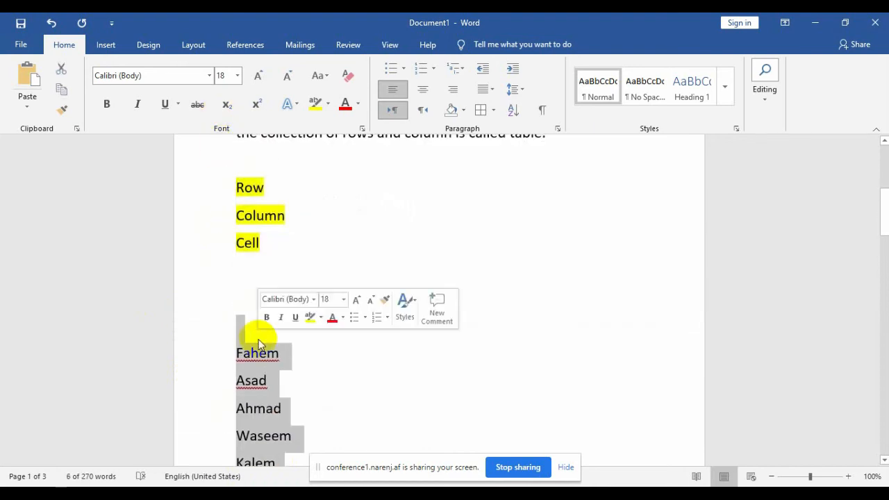
{"action": "key", "text": "ctrl+bracketleft"}
{"action": "key", "text": "ctrl+bracketleft"}
{"action": "key", "text": "ctrl+bracketleft"}
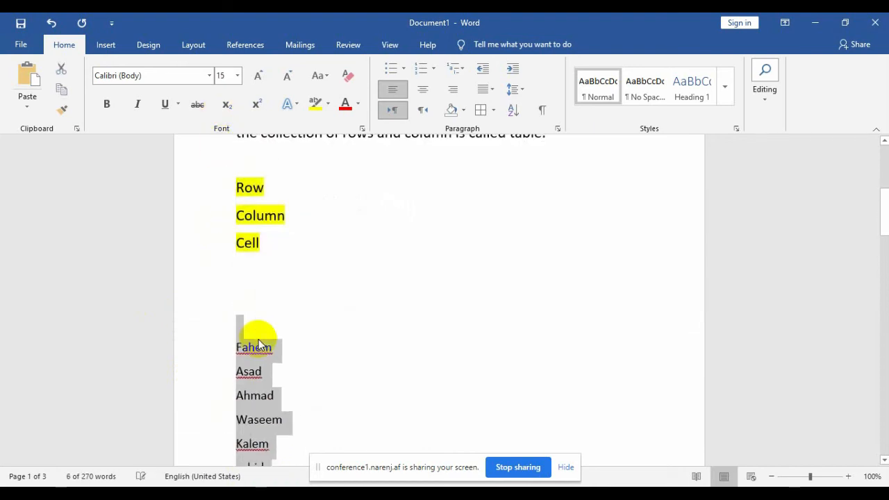
{"action": "left_click", "coordinate": [879, 212]}
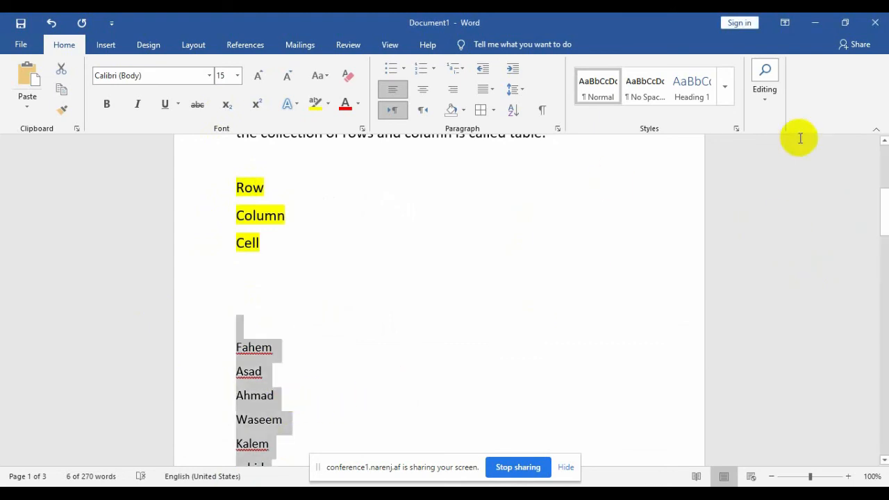
{"action": "left_click_drag", "start_coordinate": [880, 198], "coordinate": [879, 220]}
{"action": "left_click", "coordinate": [554, 272]}
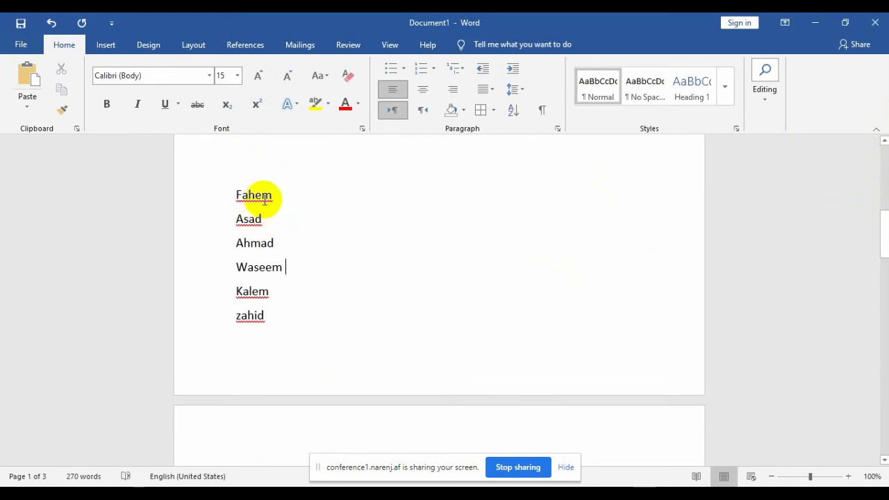
Move the fifth name to the end of the list, below the last name.
{"action": "double_click", "coordinate": [259, 292]}
{"action": "key", "text": "ctrl+c"}
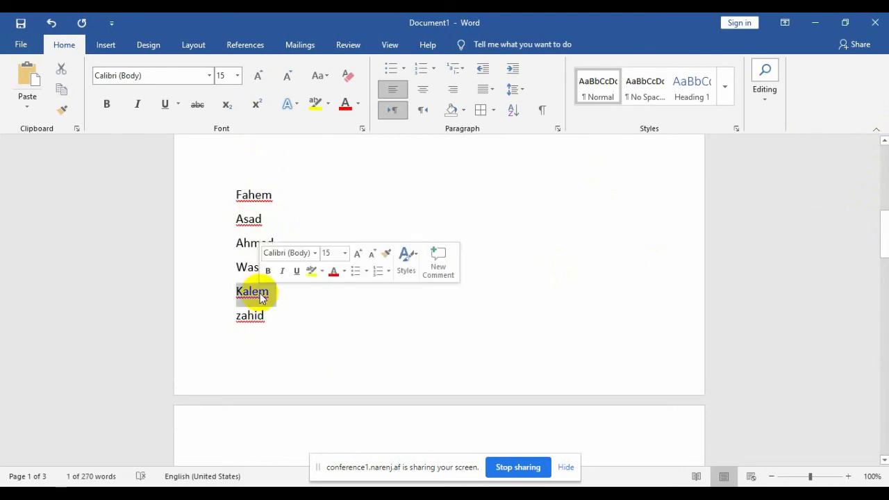
{"action": "key", "text": "Delete"}
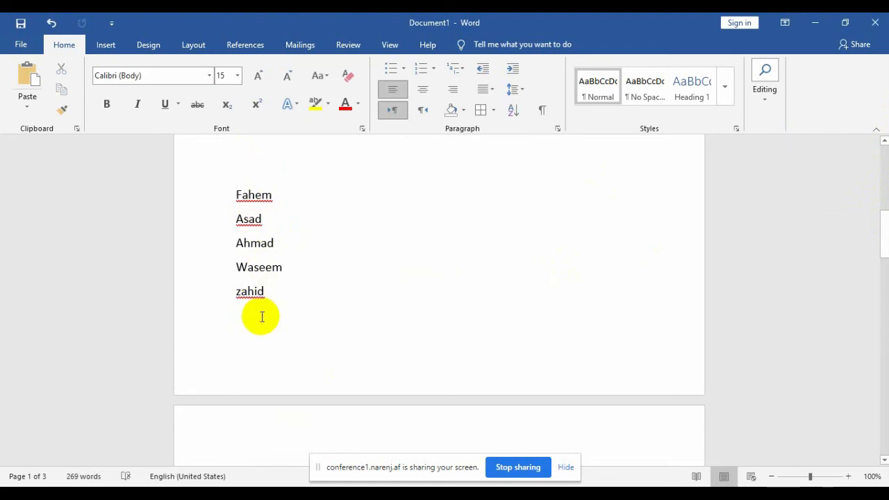
{"action": "scroll", "coordinate": [262, 317], "scroll_direction": "down", "scroll_amount": 1}
{"action": "key", "text": "ctrl+v"}
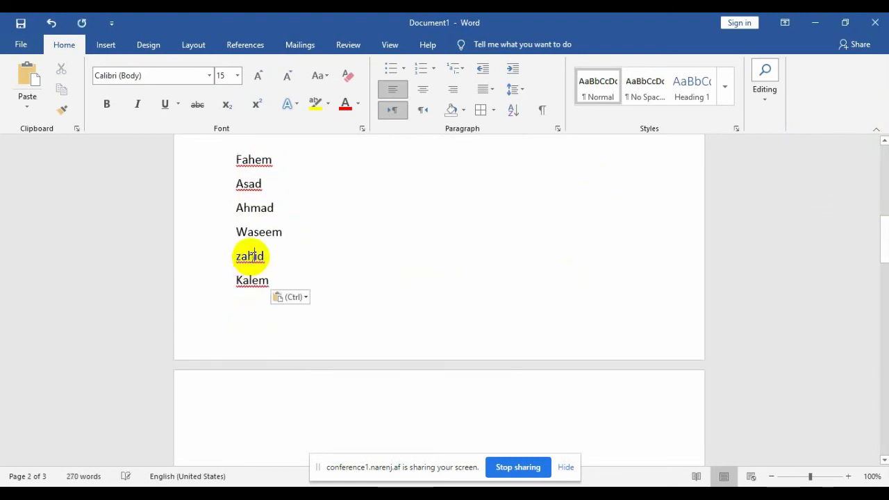
Sort the list of six names alphabetically by paragraphs, as Text type in ascending order with no header row.
{"action": "left_click", "coordinate": [254, 256]}
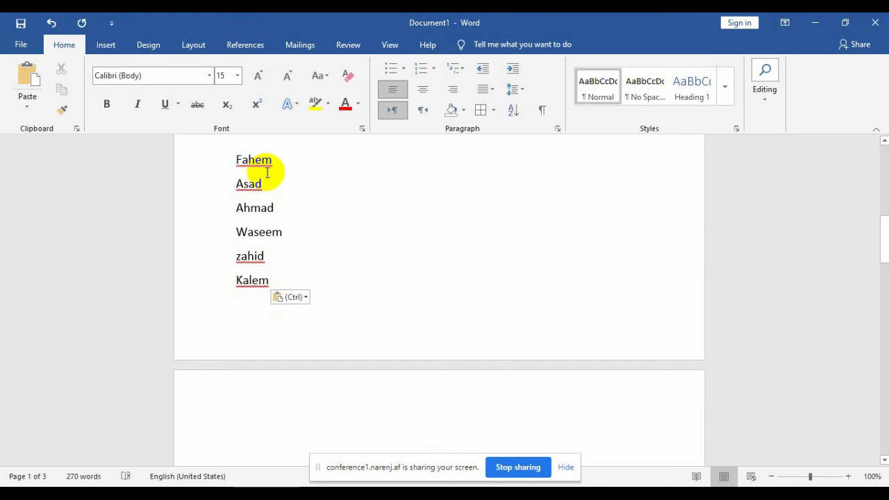
{"action": "left_click", "coordinate": [255, 288]}
{"action": "left_click_drag", "start_coordinate": [255, 288], "coordinate": [245, 159]}
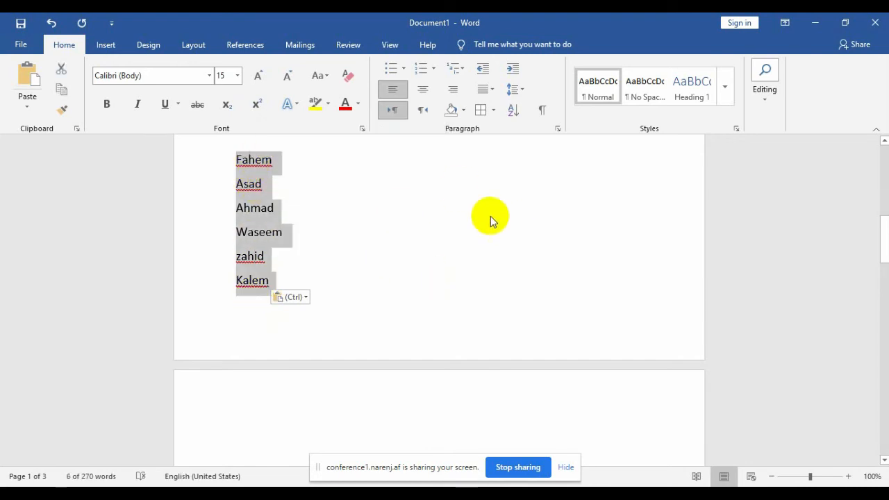
{"action": "left_click", "coordinate": [512, 110]}
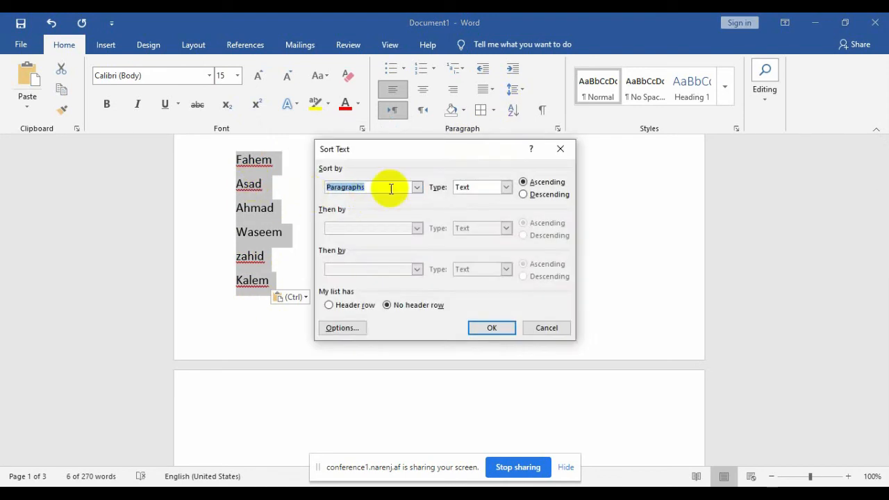
{"action": "left_click", "coordinate": [507, 187]}
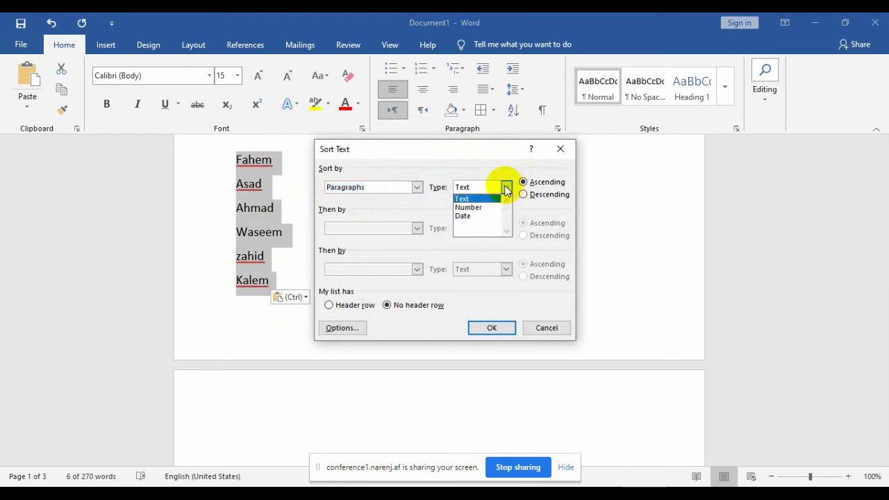
{"action": "left_click", "coordinate": [473, 199]}
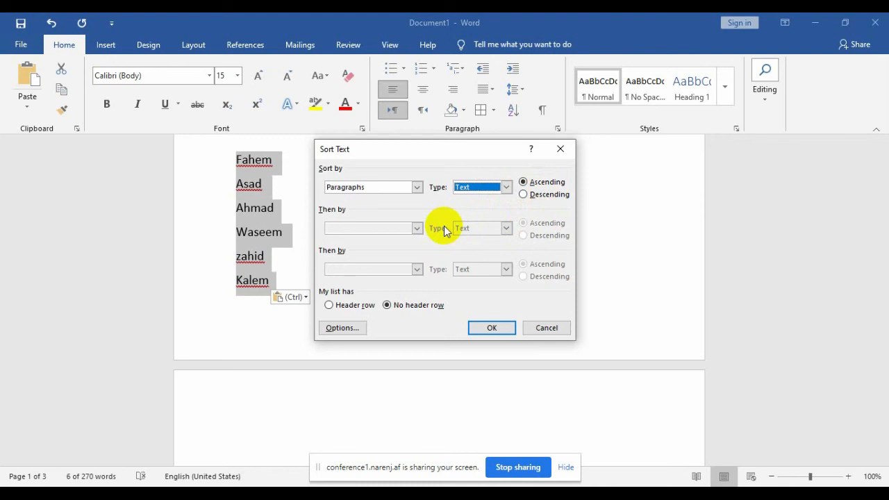
{"action": "left_click", "coordinate": [491, 327]}
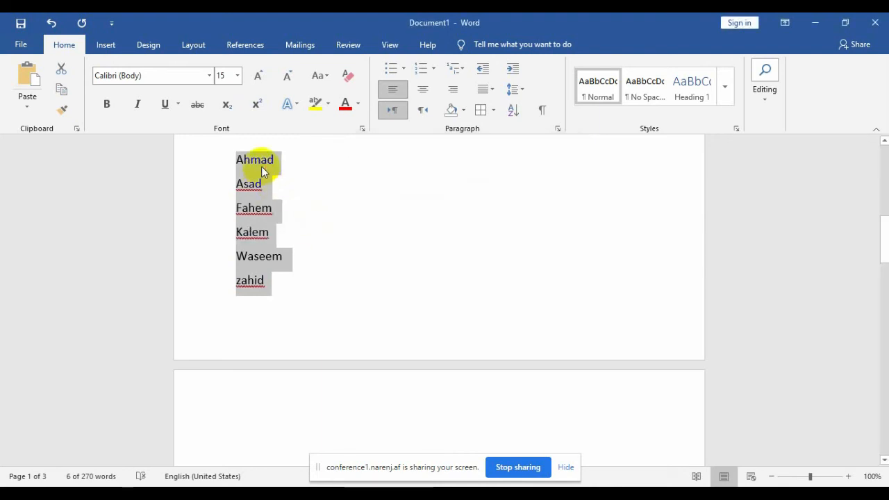
{"action": "left_click", "coordinate": [261, 166]}
{"action": "left_click", "coordinate": [255, 183]}
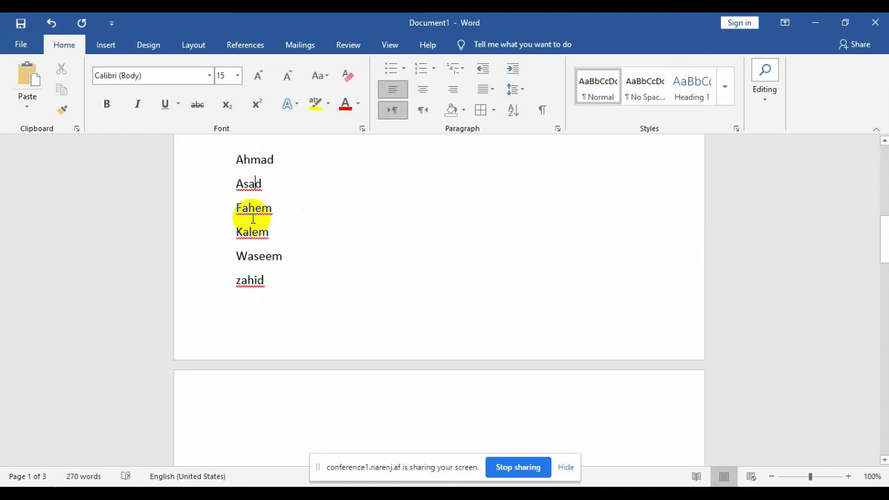
Sort the whole list of names by paragraphs in descending order, as Text type with no header row.
{"action": "left_click", "coordinate": [264, 285]}
{"action": "left_click", "coordinate": [256, 162], "text": "shift"}
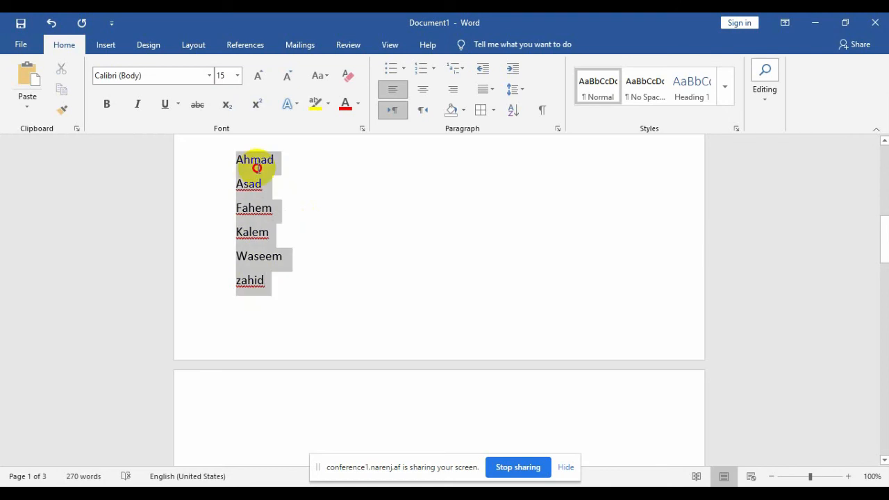
{"action": "left_click", "coordinate": [514, 111]}
{"action": "left_click", "coordinate": [553, 196]}
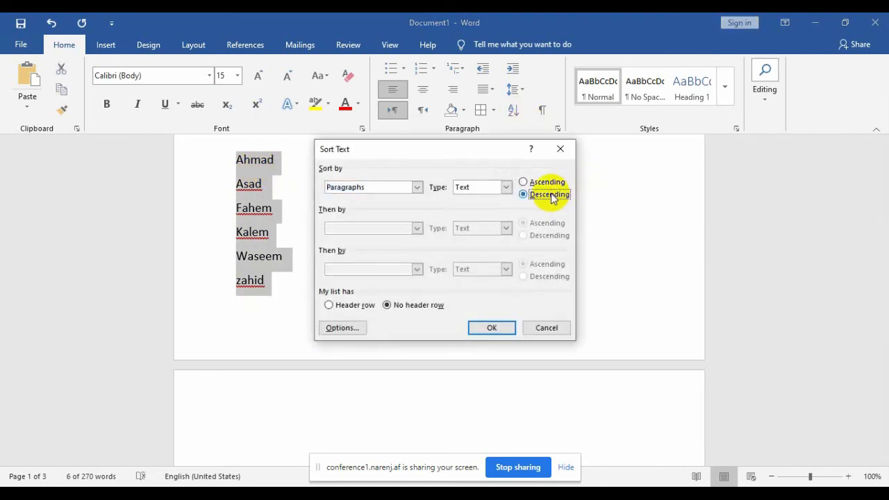
{"action": "left_click", "coordinate": [505, 327]}
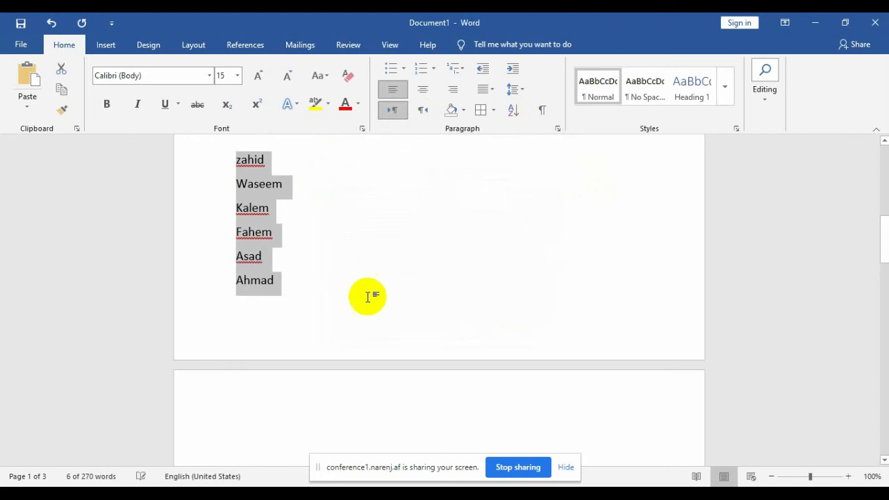
{"action": "left_click", "coordinate": [304, 213]}
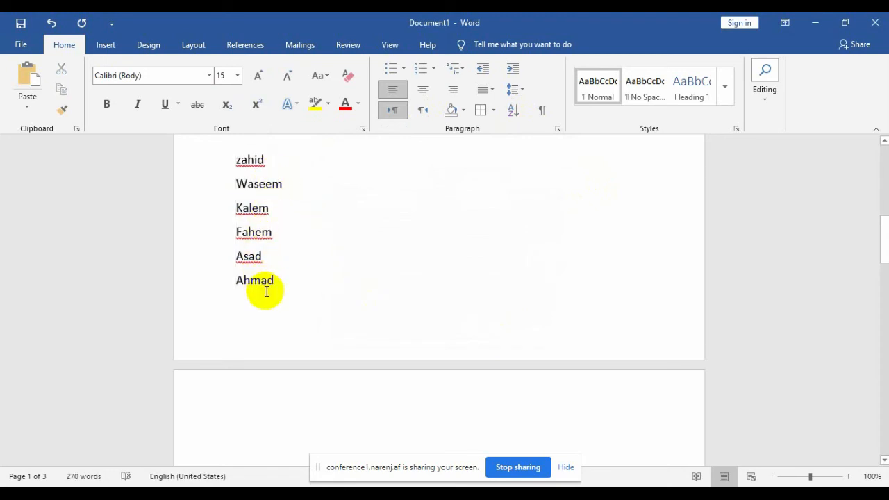
{"action": "left_click_drag", "start_coordinate": [268, 295], "coordinate": [240, 159]}
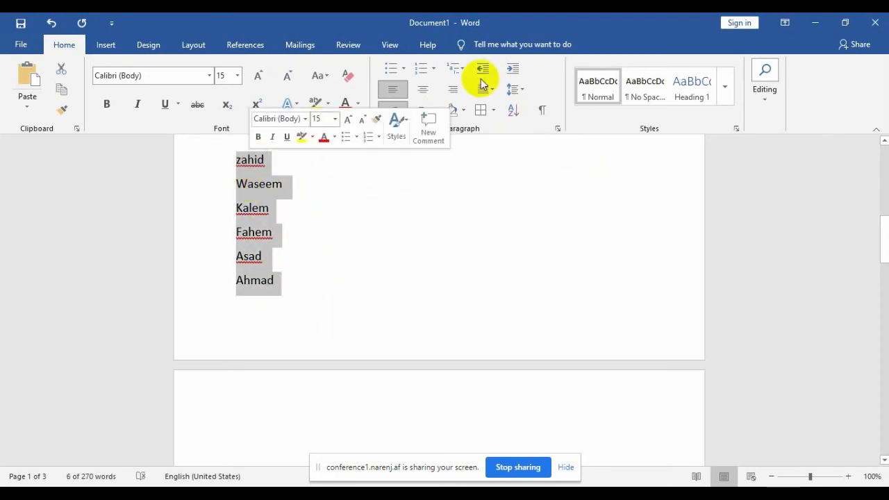
{"action": "left_click", "coordinate": [513, 111]}
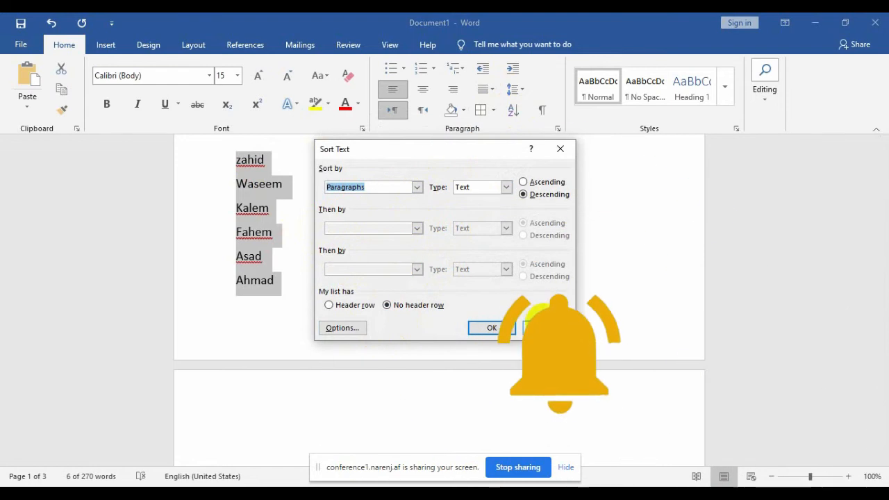
{"action": "left_click", "coordinate": [548, 327]}
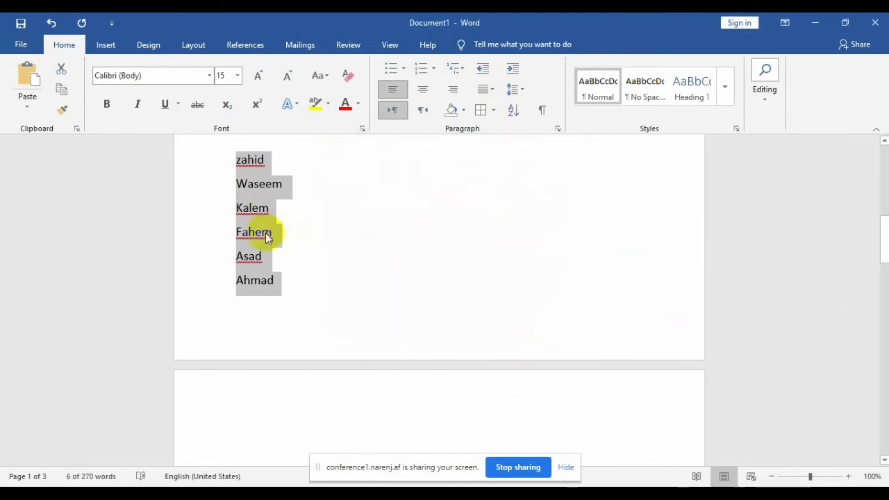
{"action": "left_click", "coordinate": [279, 278]}
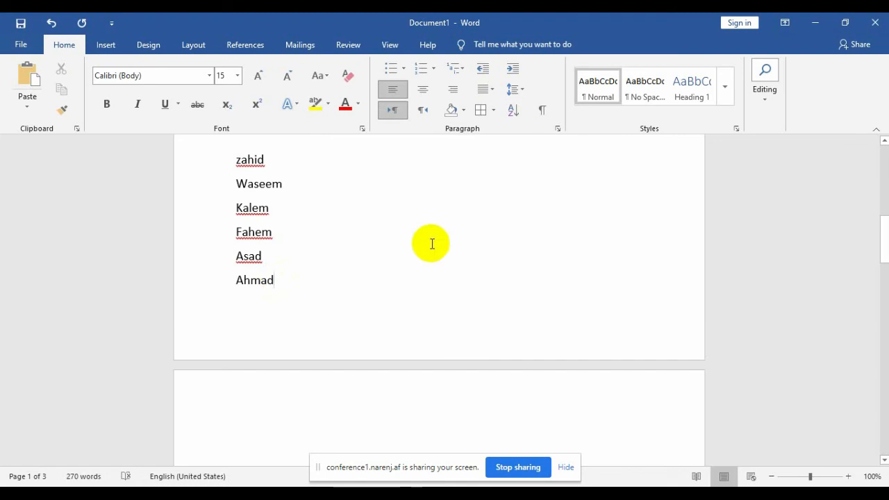
Enter nine lines of random filler letters on the blank page below the list of names.
{"action": "left_click_drag", "start_coordinate": [885, 229], "coordinate": [879, 282]}
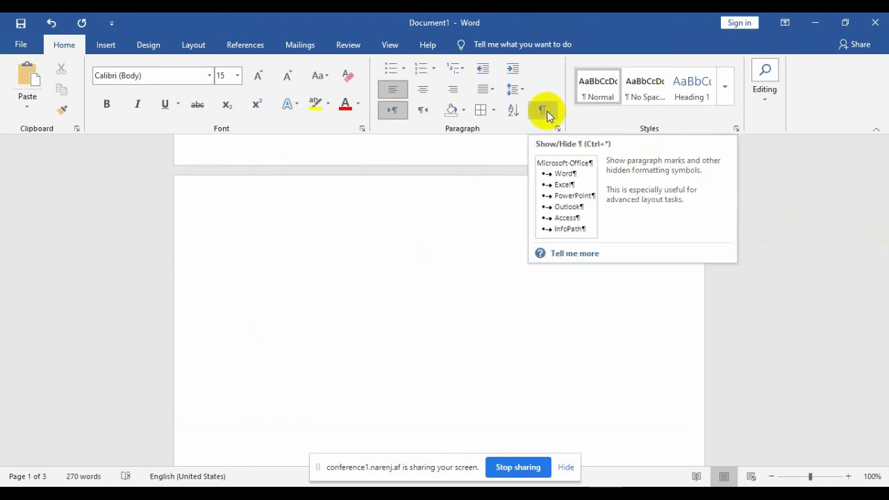
{"action": "left_click", "coordinate": [407, 276]}
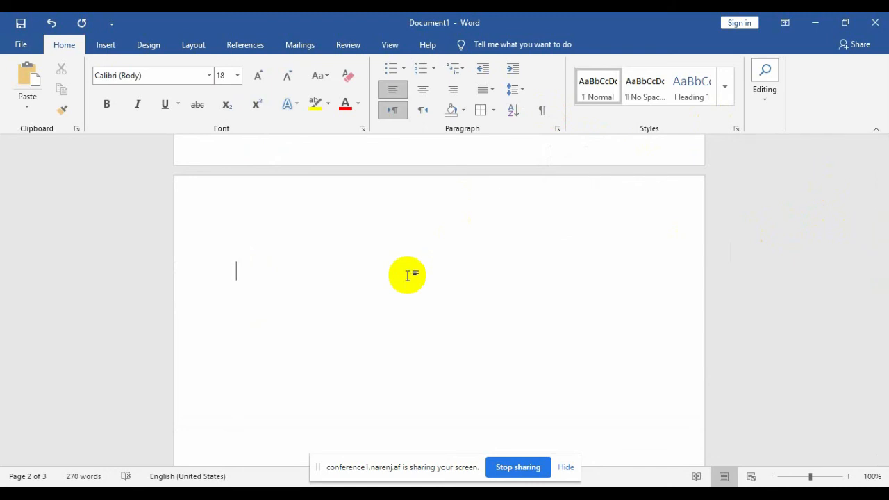
{"action": "type", "text": "fjkdsjfkdsjflkdsjlkfjdslkjflkdsjfkjkjkdlsfs"}
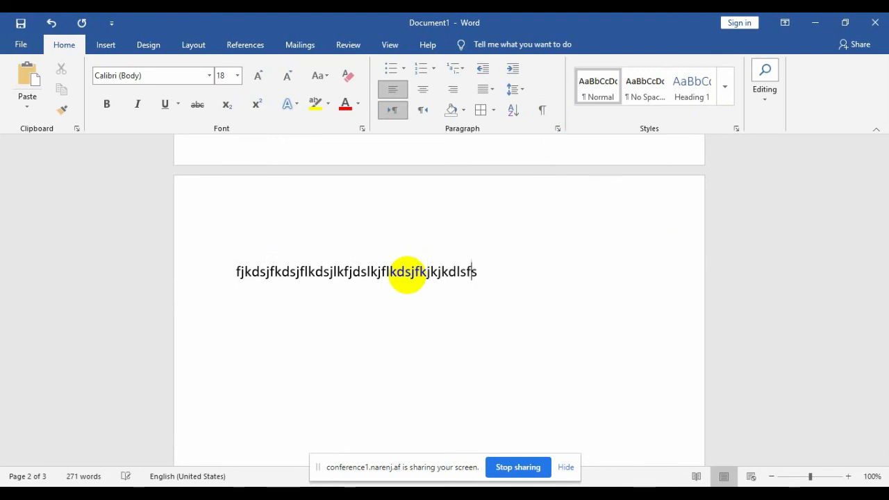
{"action": "type", "text": "df"}
{"action": "key", "text": "Return"}
{"action": "type", "text": "dsfds"}
{"action": "key", "text": "Return"}
{"action": "type", "text": "fsdf"}
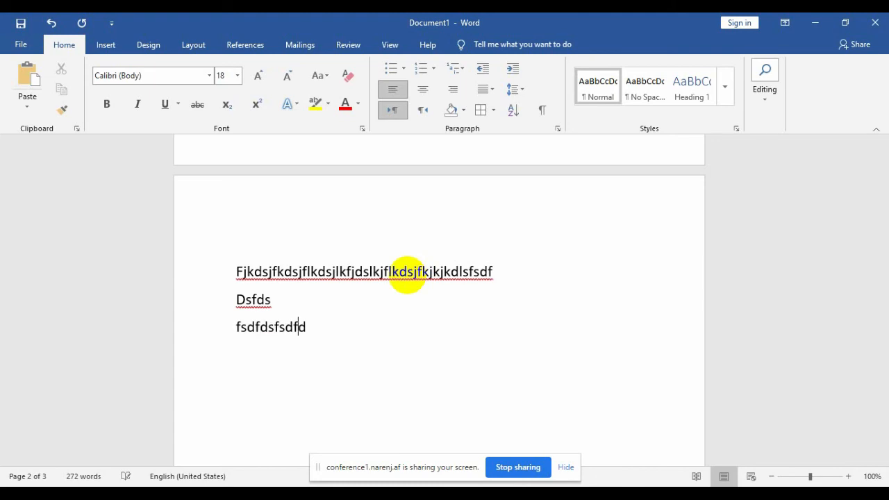
{"action": "type", "text": "fdsfdsfkdsjfdskfjdslfssdfsd fdsf dsf dsf dsf ds f"}
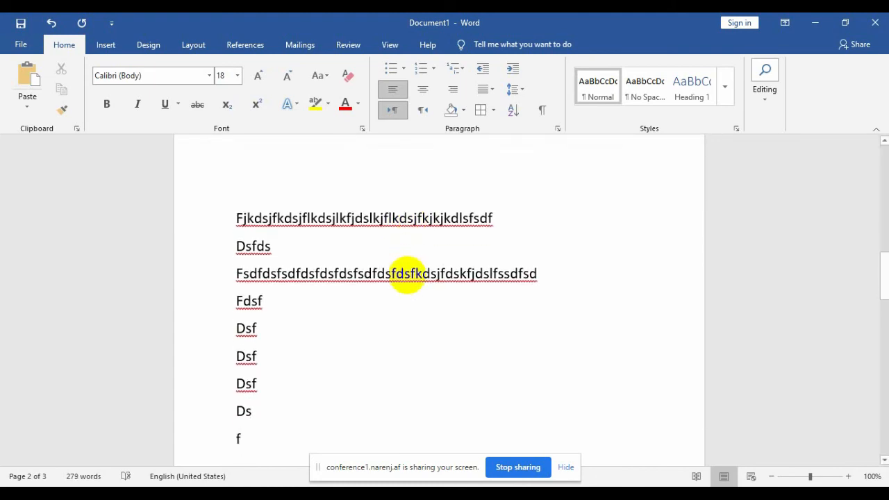
Show the paragraph marks for the random-letter lines on page 2.
{"action": "left_click_drag", "start_coordinate": [281, 420], "coordinate": [236, 225]}
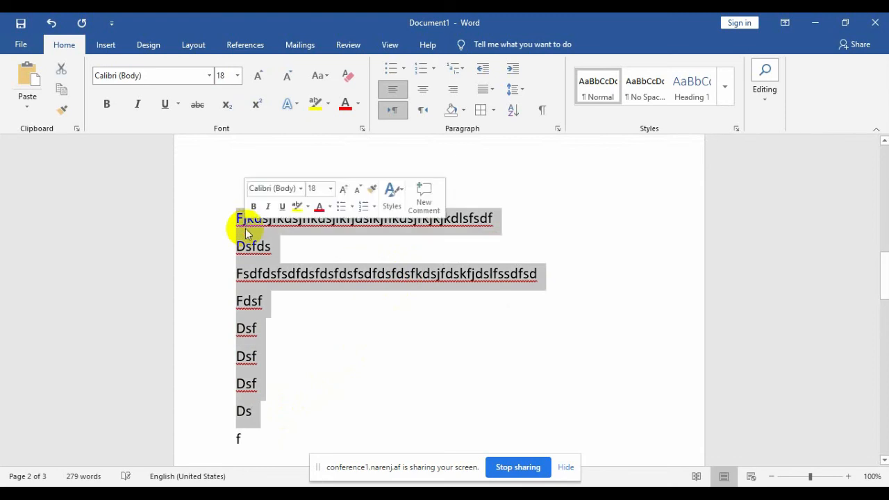
{"action": "left_click", "coordinate": [542, 111]}
{"action": "left_click", "coordinate": [407, 332]}
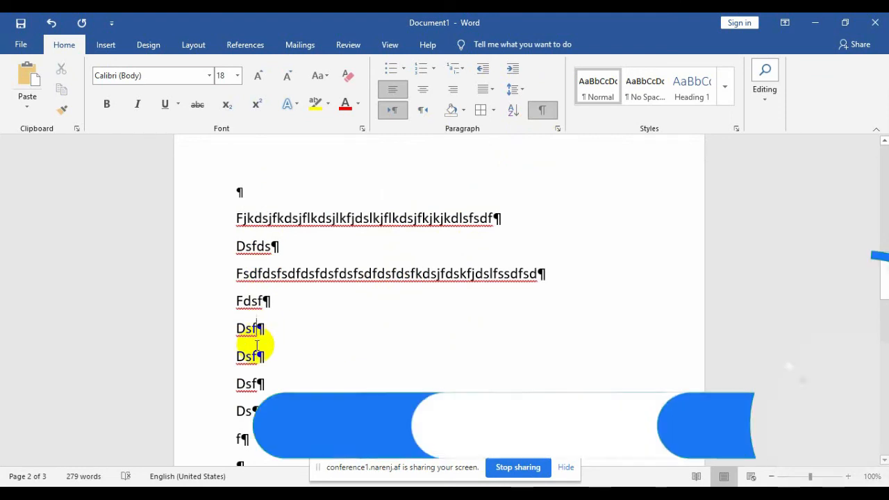
Delete the random-letter lines above the sample text on page 2 and hide the paragraph marks.
{"action": "key", "text": "ctrl+a"}
{"action": "left_click", "coordinate": [327, 334]}
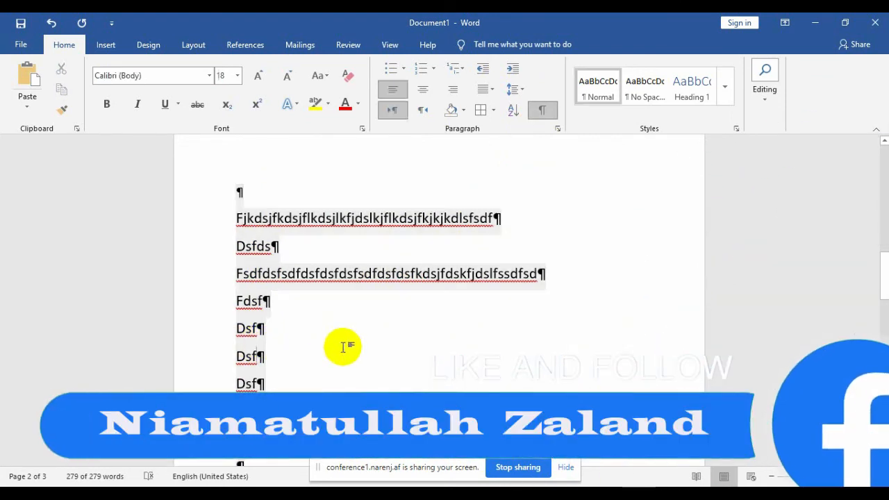
{"action": "left_click_drag", "start_coordinate": [233, 350], "coordinate": [206, 195]}
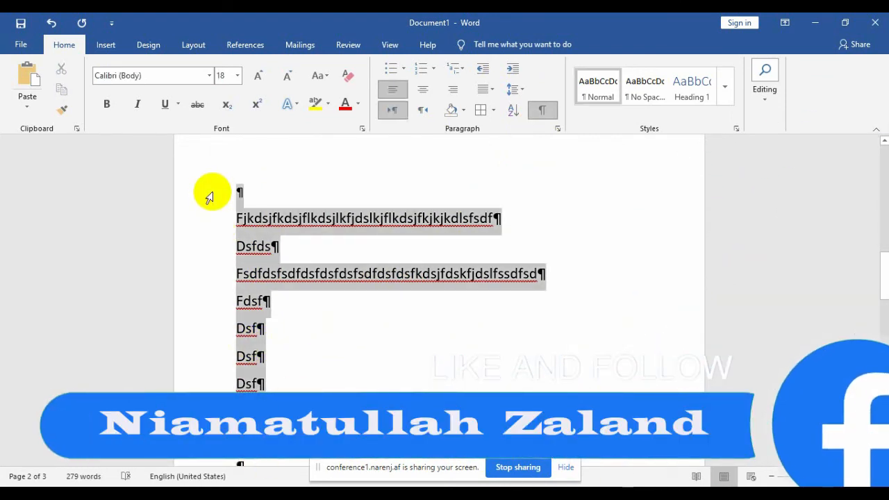
{"action": "key", "text": "Delete"}
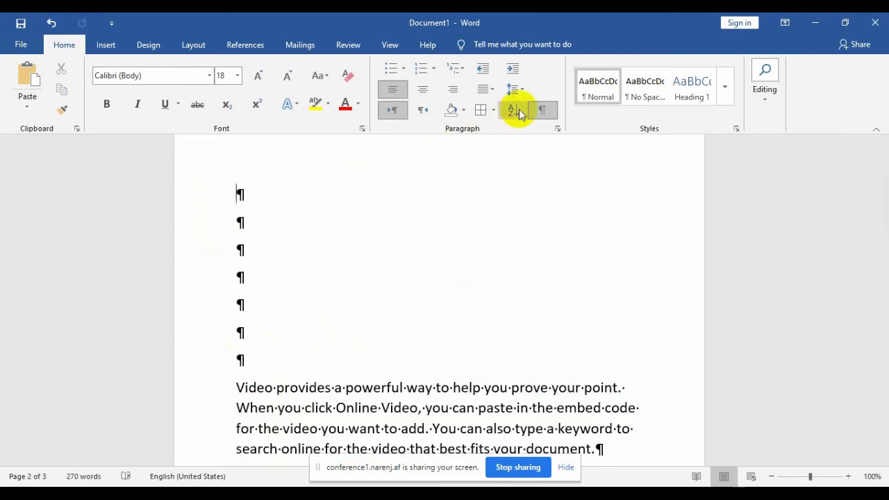
{"action": "left_click", "coordinate": [536, 111]}
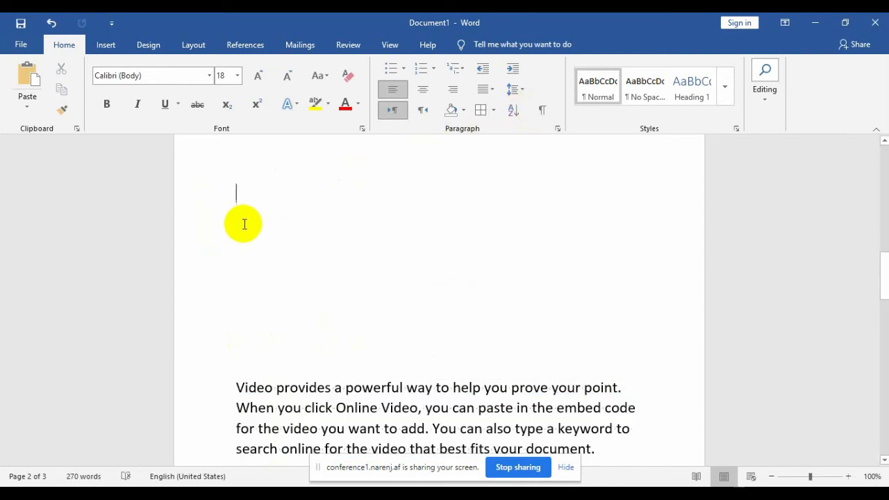
Generate sample paragraphs on the empty line at the start of page 2 with =rand().
{"action": "type", "text": "=rand"}
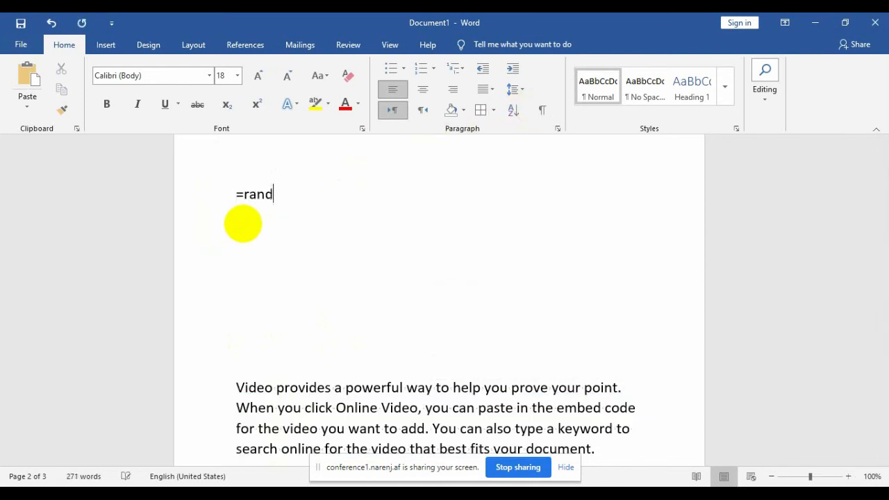
{"action": "type", "text": "()"}
{"action": "key", "text": "Return"}
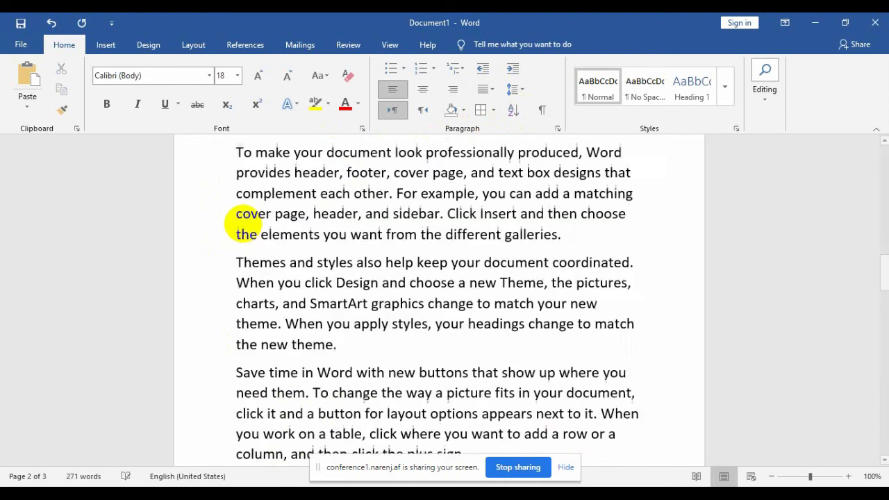
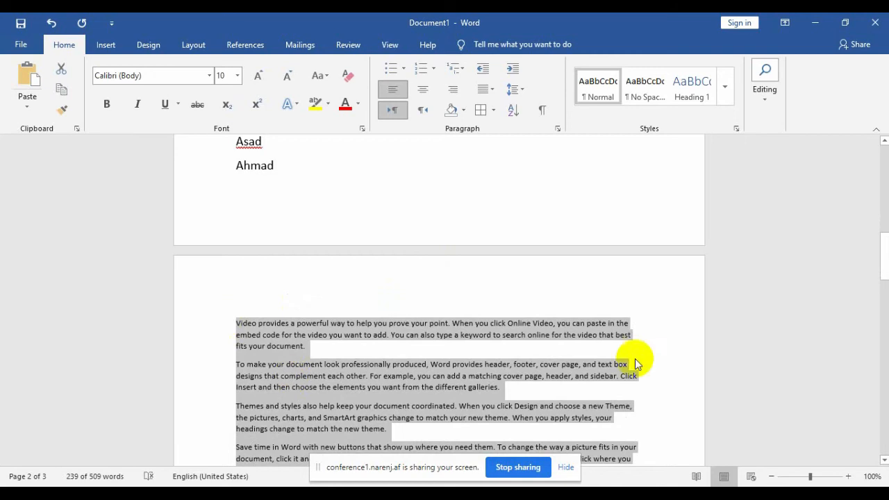
Show the paragraph marks in the generated sample text briefly and hide them again.
{"action": "left_click_drag", "start_coordinate": [885, 241], "coordinate": [880, 266]}
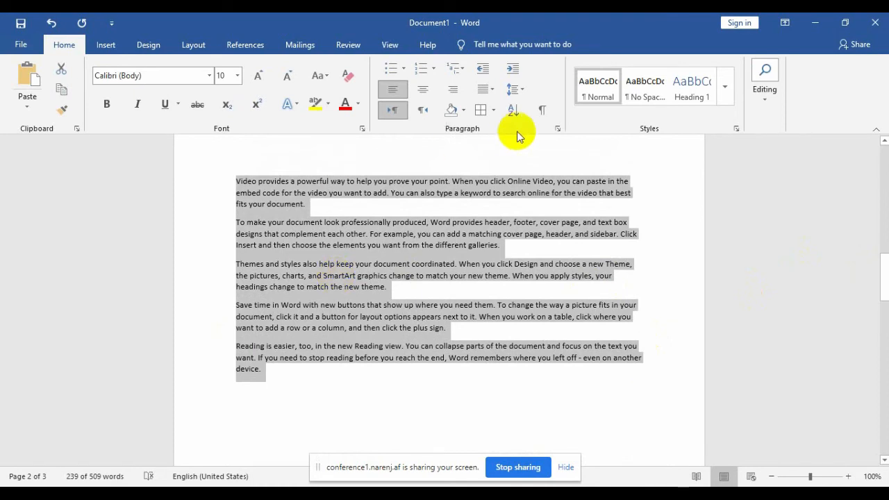
{"action": "left_click", "coordinate": [539, 109]}
{"action": "left_click", "coordinate": [426, 305]}
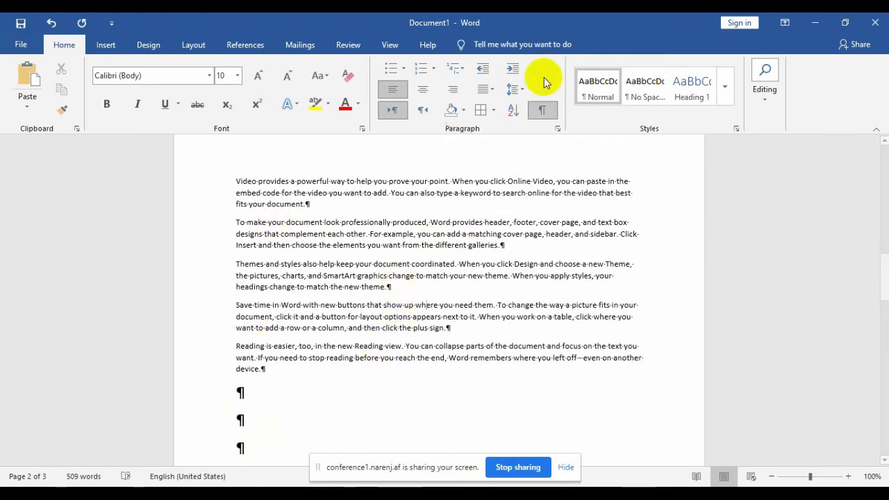
{"action": "left_click", "coordinate": [544, 114]}
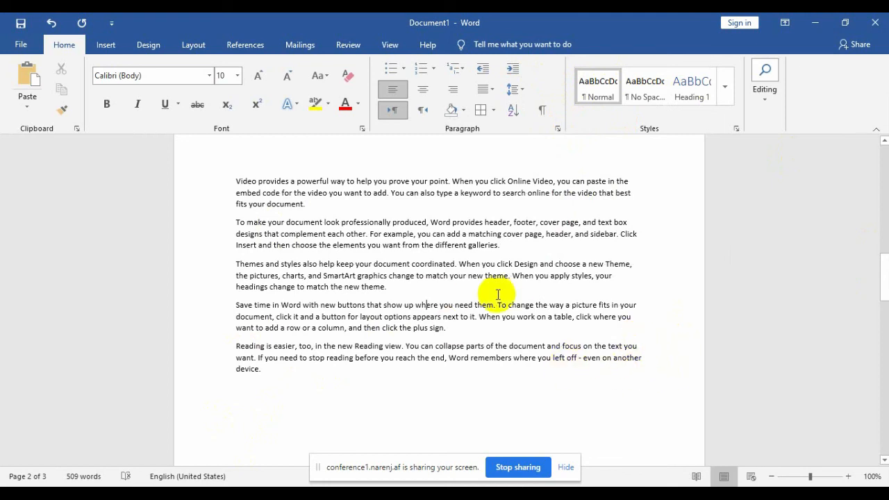
Preview the available gallery styles on the first sample paragraph without applying one.
{"action": "left_click", "coordinate": [335, 190]}
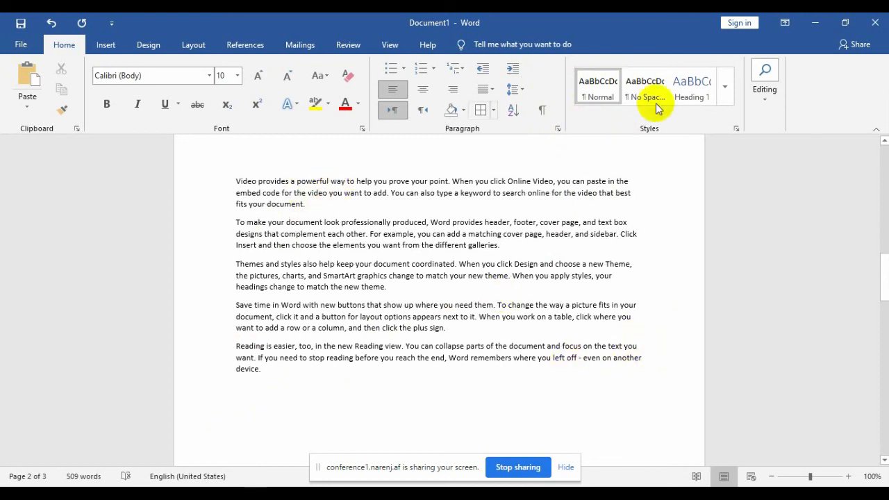
{"action": "left_click", "coordinate": [729, 98]}
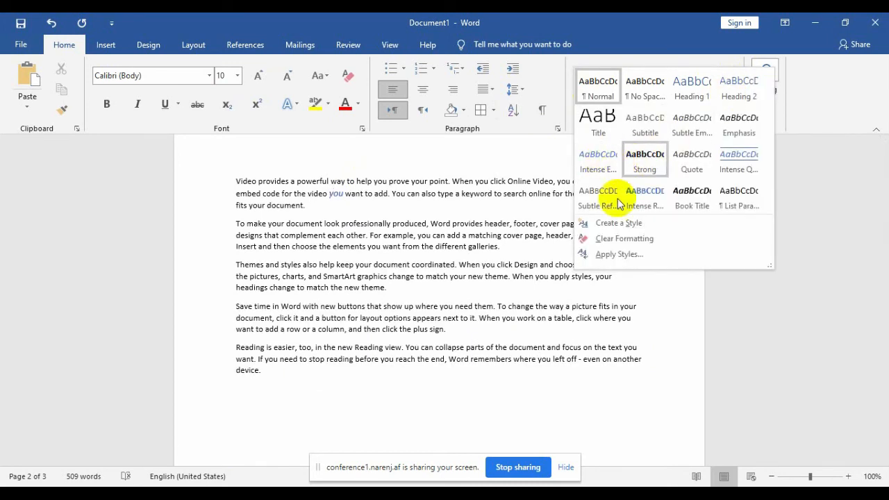
{"action": "left_click", "coordinate": [491, 229]}
Give the entire first sample paragraph a red font colour and the orange-outlined text effect with a hard shadow.
{"action": "triple_click", "coordinate": [498, 205]}
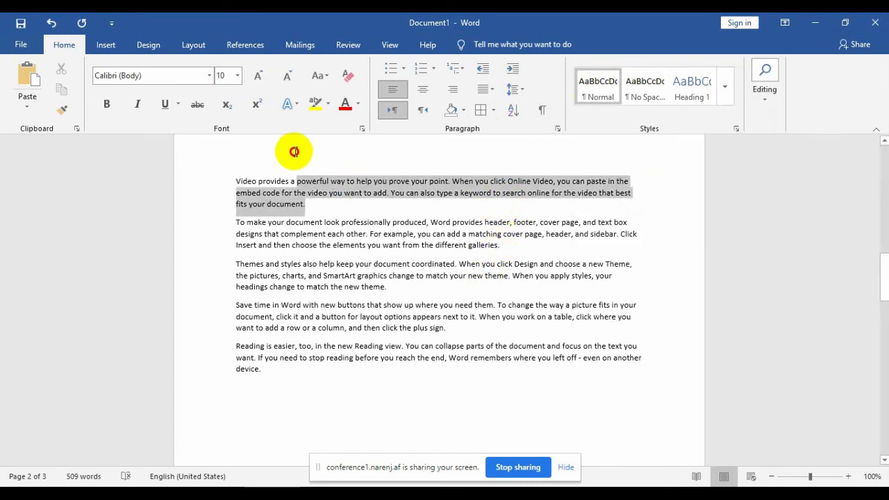
{"action": "left_click", "coordinate": [724, 90]}
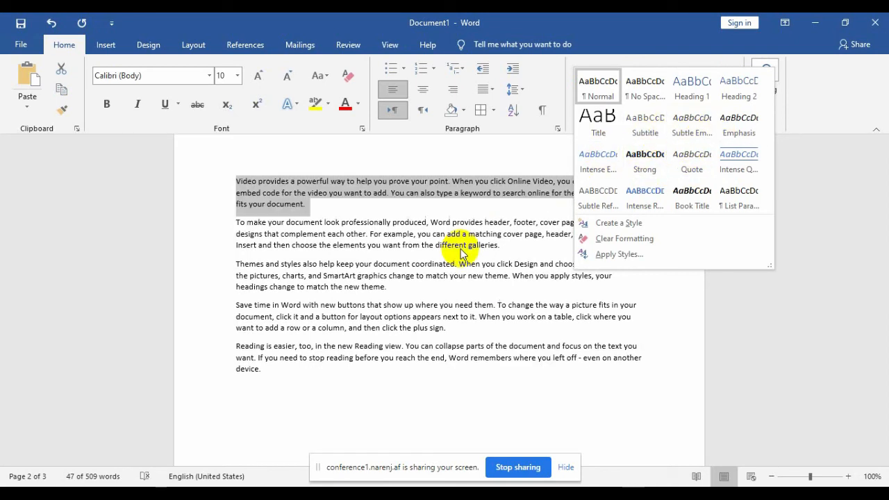
{"action": "left_click", "coordinate": [398, 205]}
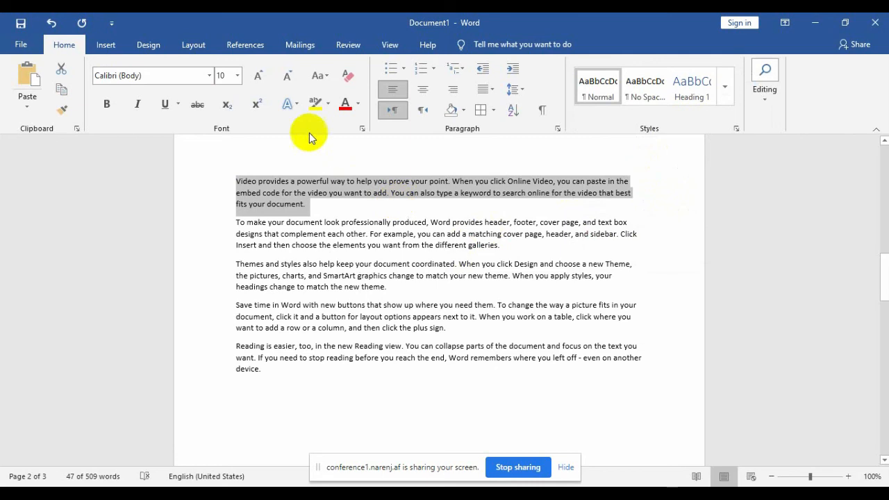
{"action": "left_click", "coordinate": [360, 105]}
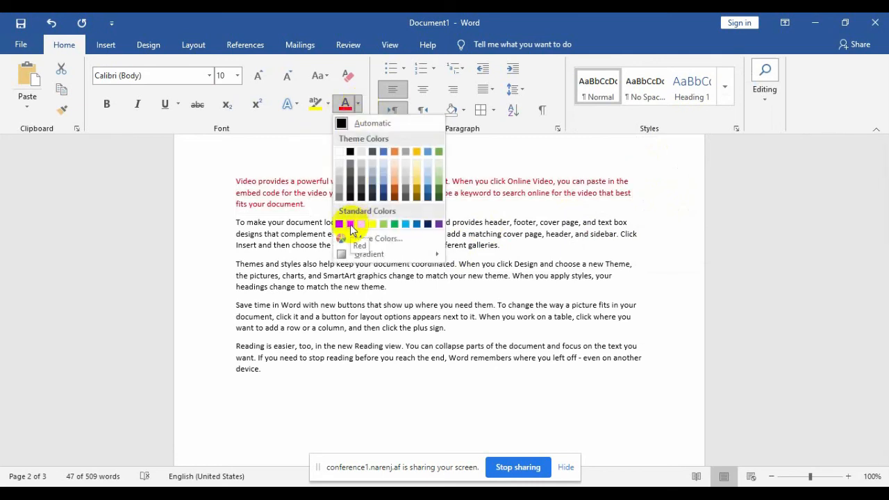
{"action": "left_click", "coordinate": [351, 224]}
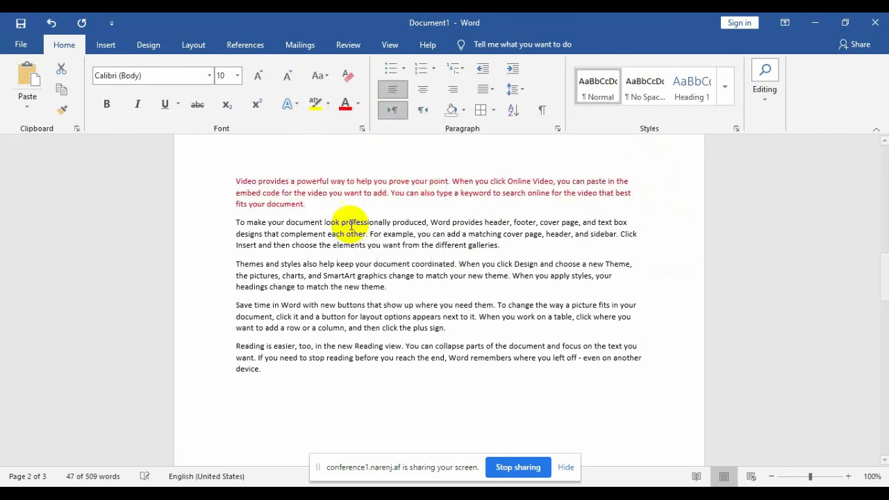
{"action": "left_click", "coordinate": [296, 110]}
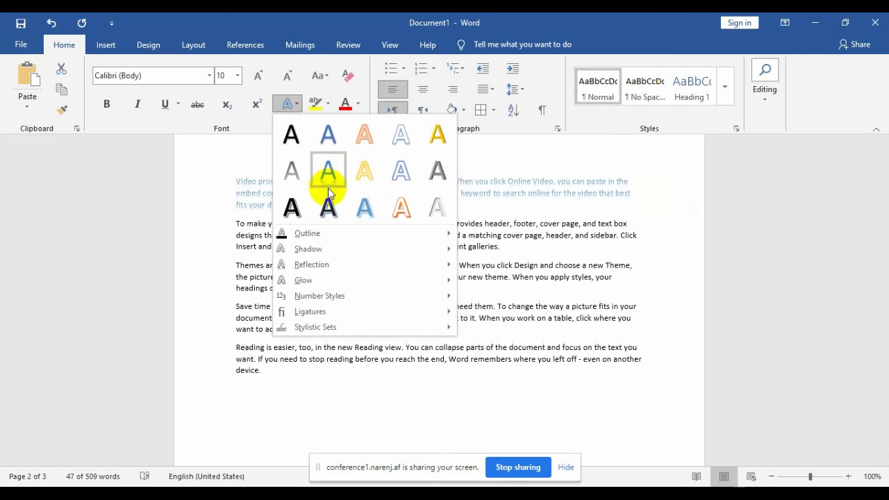
{"action": "left_click", "coordinate": [398, 208]}
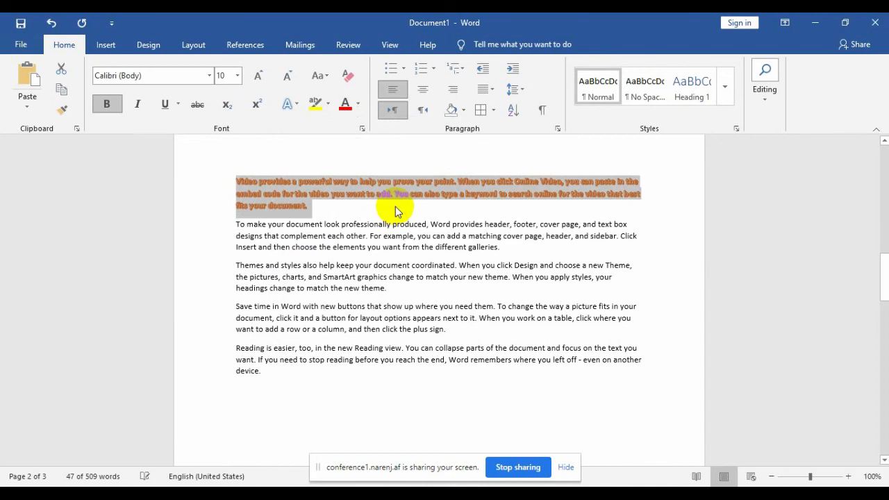
Enlarge the first paragraph's text to 15 pt and make it italic and underlined.
{"action": "key", "text": "ctrl+bracketright"}
{"action": "key", "text": "ctrl+bracketright"}
{"action": "key", "text": "ctrl+bracketright"}
{"action": "key", "text": "ctrl+bracketright"}
{"action": "key", "text": "ctrl+bracketright"}
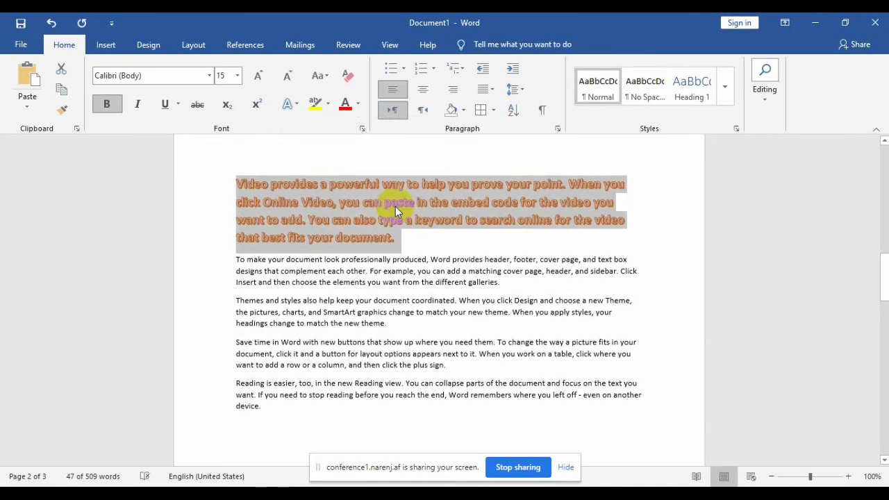
{"action": "left_click", "coordinate": [139, 104]}
{"action": "left_click", "coordinate": [162, 107]}
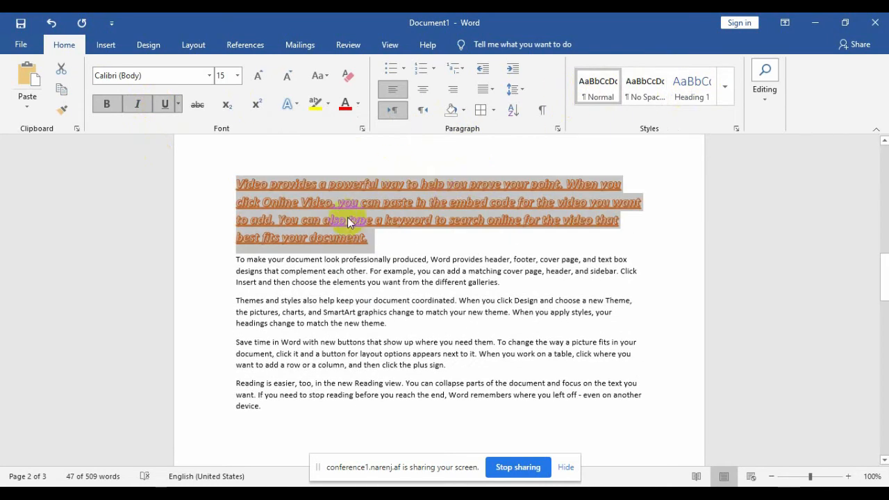
Save the first paragraph's formatting as a new style named with the author's surname.
{"action": "left_click", "coordinate": [724, 97]}
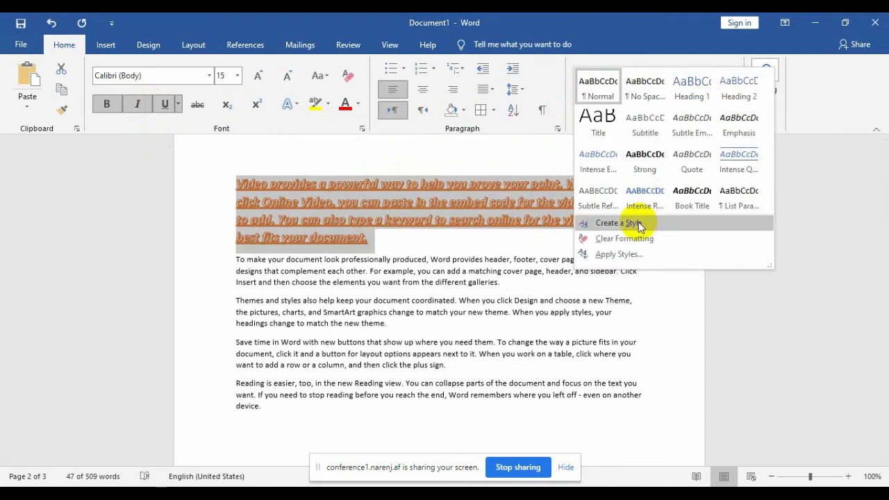
{"action": "left_click", "coordinate": [638, 222]}
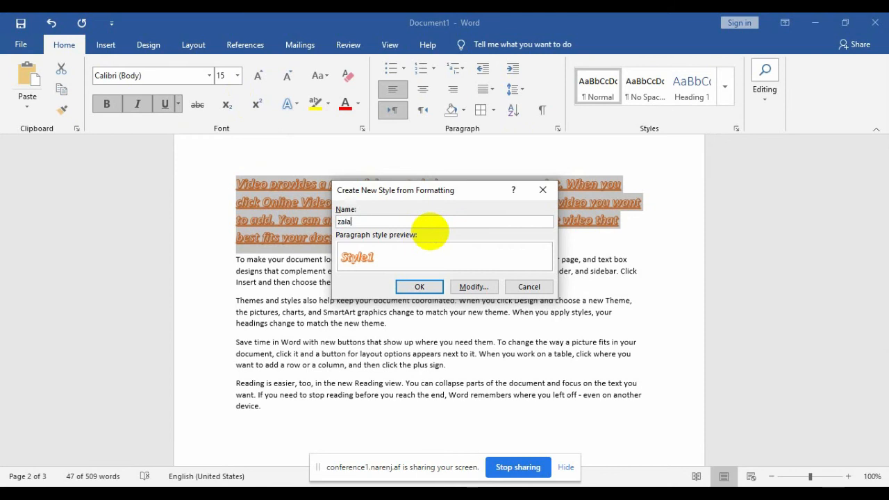
{"action": "left_click", "coordinate": [419, 287]}
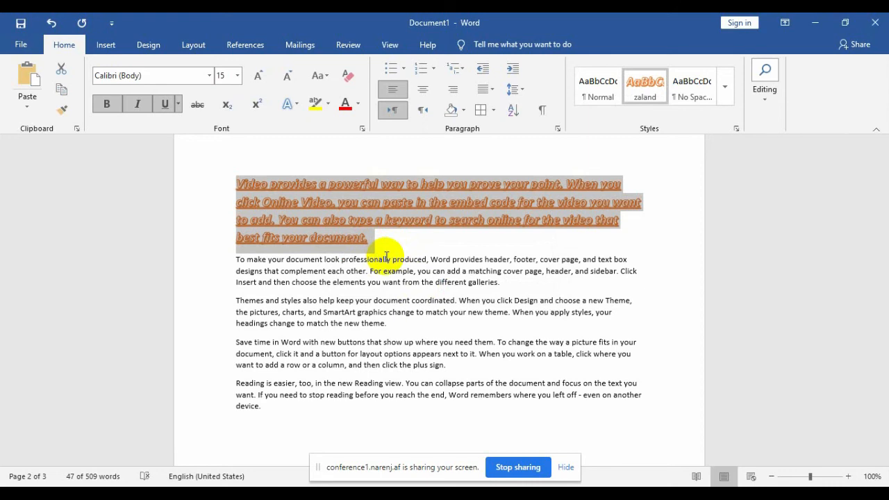
Copy the plain text below the styled paragraph and paste it after a run of about twenty blank lines.
{"action": "left_click", "coordinate": [379, 329]}
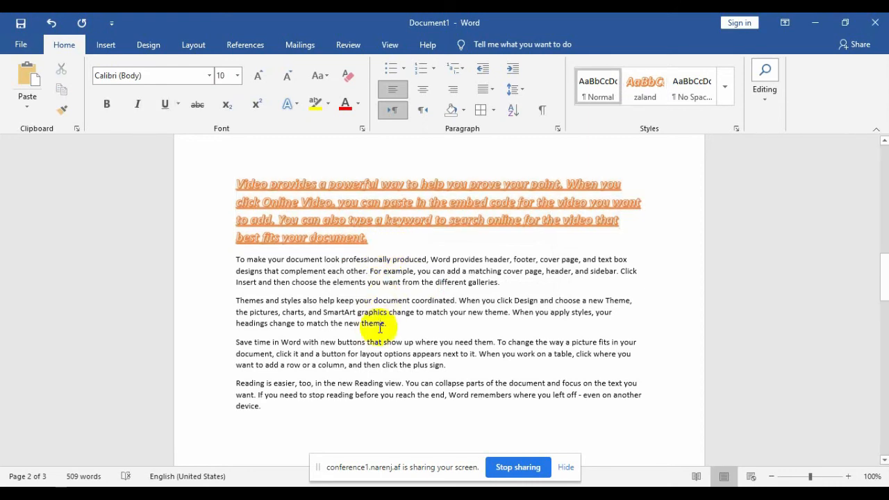
{"action": "left_click", "coordinate": [386, 407]}
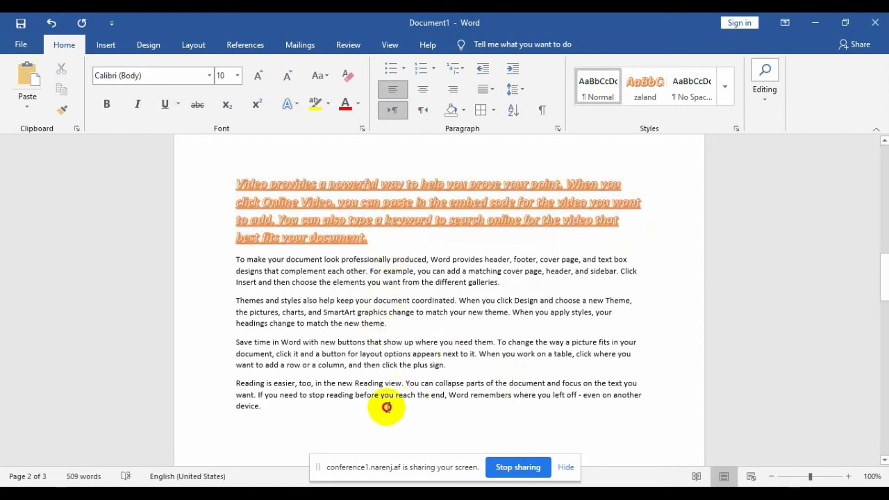
{"action": "left_click_drag", "start_coordinate": [387, 407], "coordinate": [193, 274]}
{"action": "key", "text": "ctrl+c"}
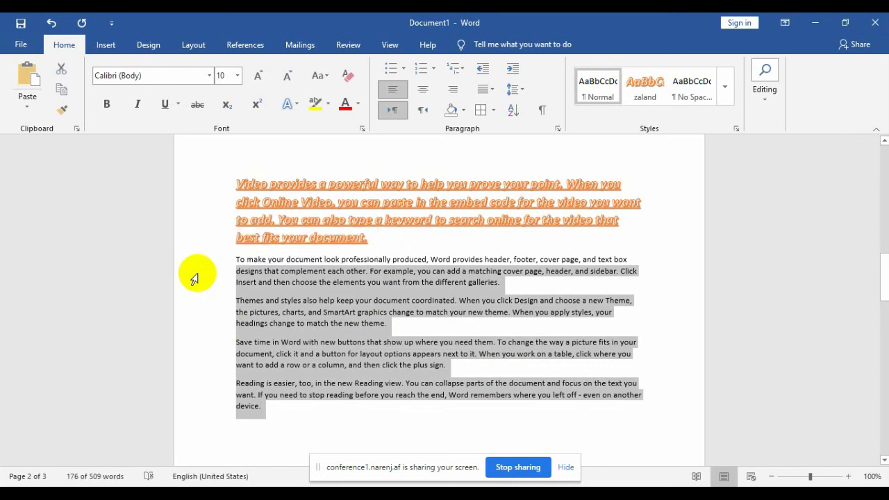
{"action": "left_click", "coordinate": [319, 420]}
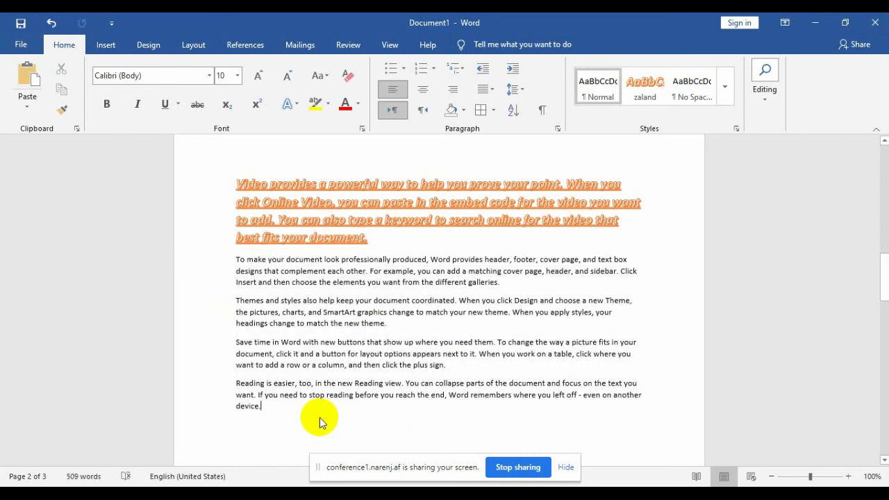
{"action": "key", "text": "Return"}
{"action": "key", "text": "Return"}
{"action": "key", "text": "Return"}
{"action": "key", "text": "Return"}
{"action": "key", "text": "Return"}
{"action": "key", "text": "Return"}
{"action": "key", "text": "Return"}
{"action": "key", "text": "Return"}
{"action": "key", "text": "Return"}
{"action": "key", "text": "Return"}
{"action": "key", "text": "Return"}
{"action": "key", "text": "Return"}
{"action": "key", "text": "Return"}
{"action": "key", "text": "Return"}
{"action": "key", "text": "Return"}
{"action": "key", "text": "Return"}
{"action": "key", "text": "Return"}
{"action": "key", "text": "Return"}
{"action": "key", "text": "Return"}
{"action": "key", "text": "Return"}
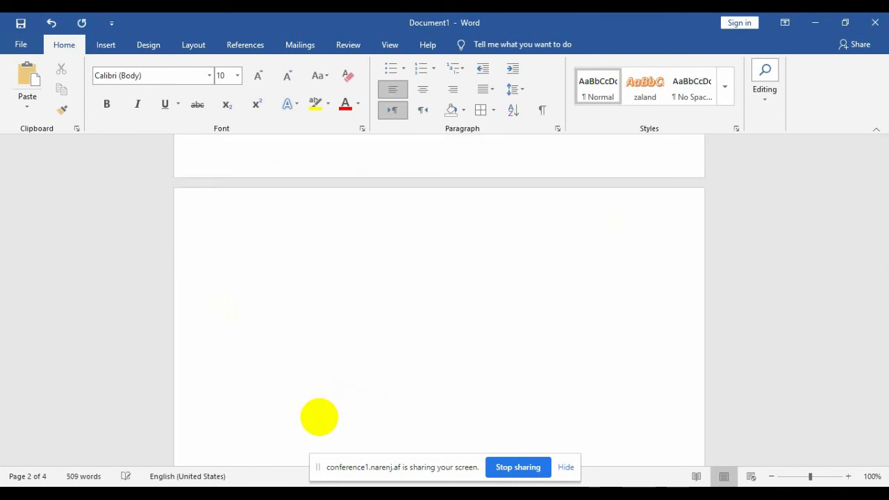
{"action": "key", "text": "ctrl+v"}
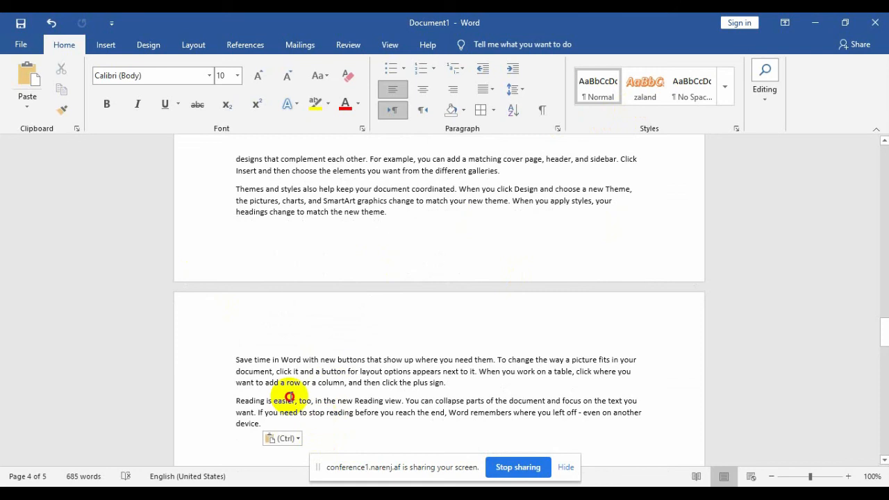
Apply the new custom style to the last two pasted paragraphs, from "Save time in Word" to "another device.".
{"action": "left_click_drag", "start_coordinate": [271, 425], "coordinate": [241, 342]}
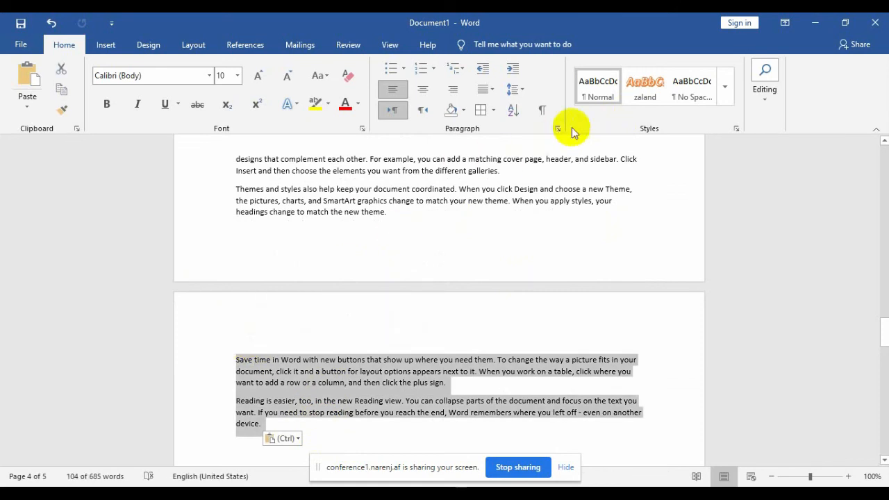
{"action": "left_click", "coordinate": [653, 88]}
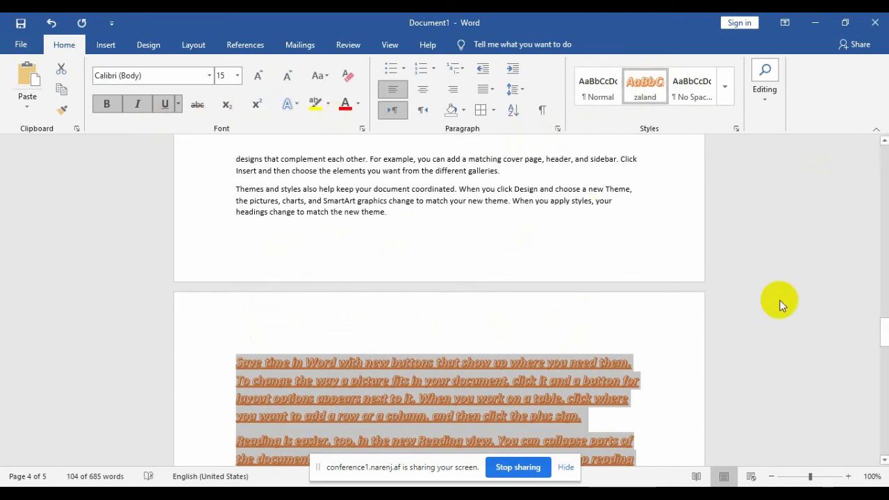
{"action": "left_click_drag", "start_coordinate": [882, 327], "coordinate": [874, 345]}
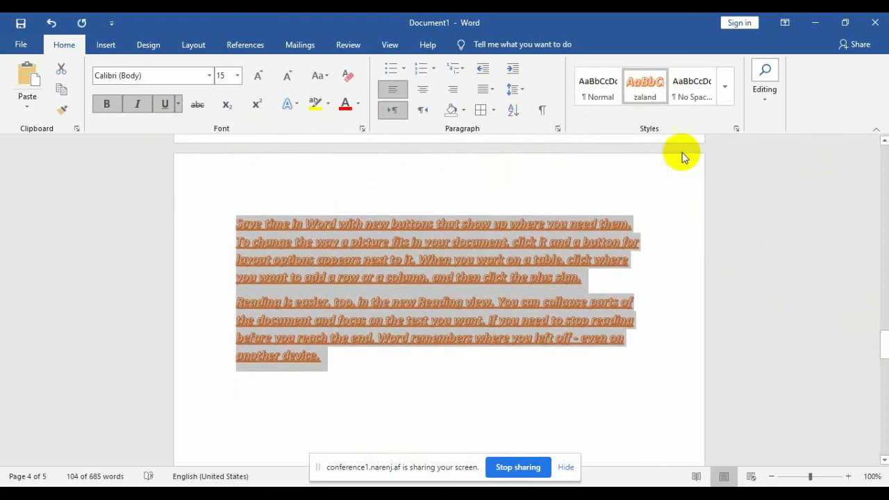
Clear all formatting from the two selected paragraphs and undo it, once with each of the two clearing commands.
{"action": "left_click", "coordinate": [724, 87]}
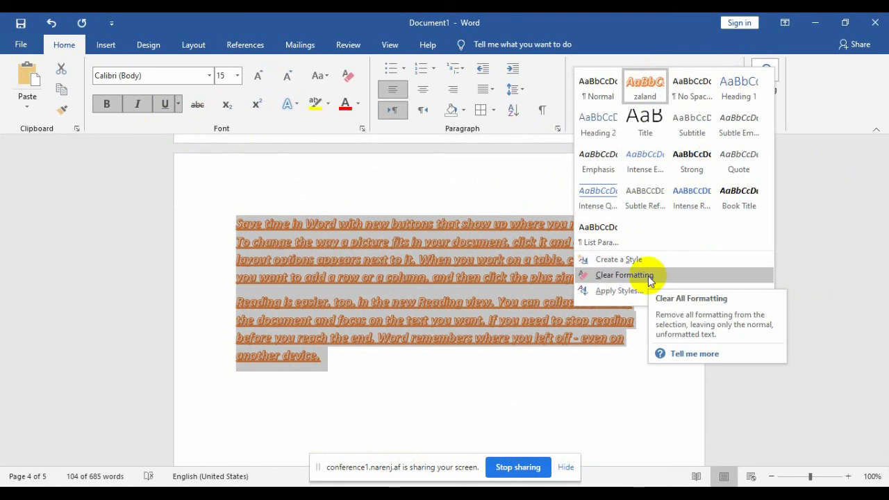
{"action": "left_click", "coordinate": [648, 275]}
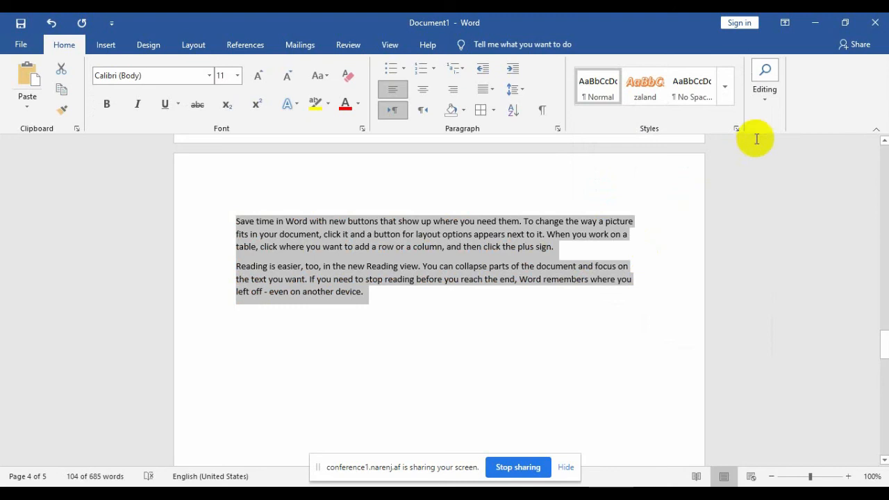
{"action": "left_click", "coordinate": [655, 148]}
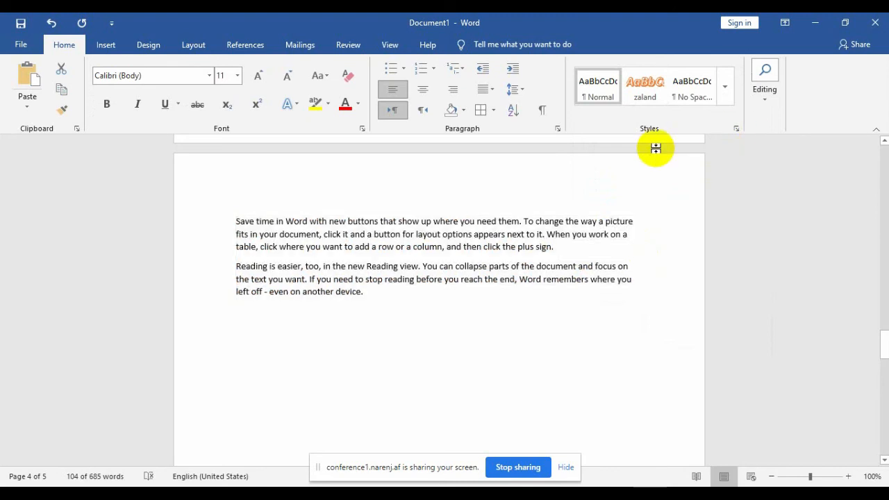
{"action": "key", "text": "ctrl+z"}
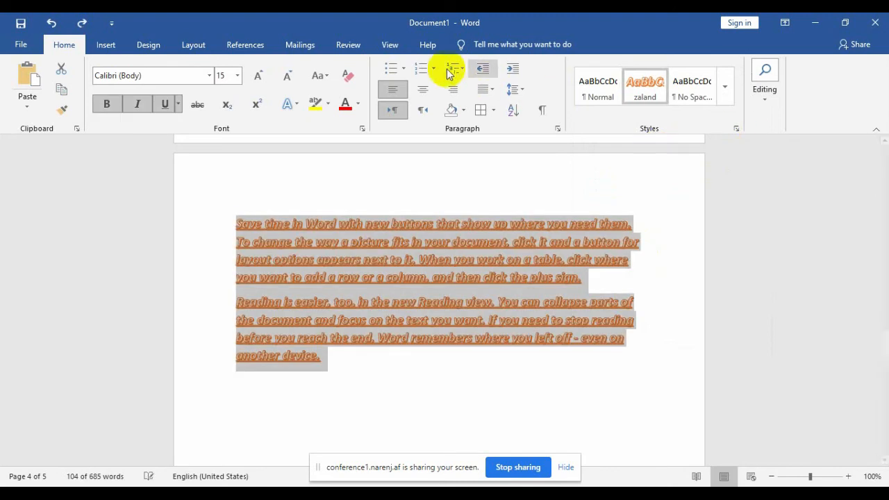
{"action": "left_click", "coordinate": [348, 77]}
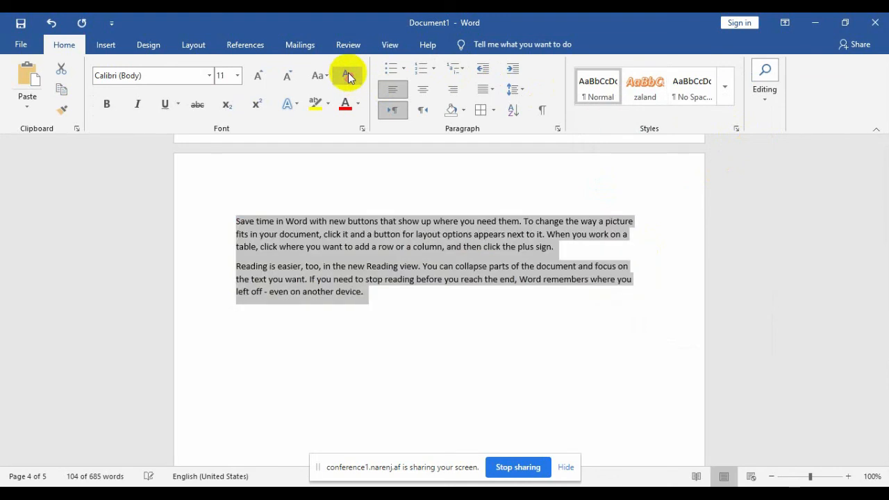
{"action": "key", "text": "ctrl+z"}
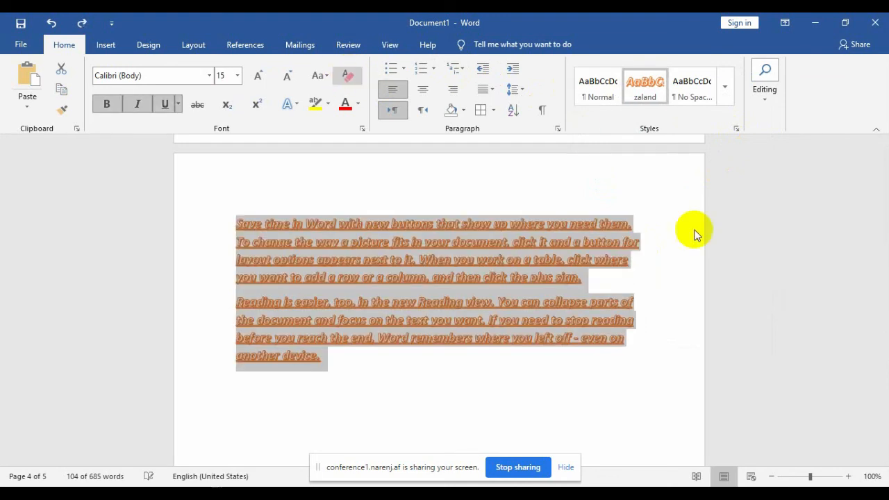
Apply the Subtitle style by name to the two selected paragraphs.
{"action": "left_click", "coordinate": [726, 88]}
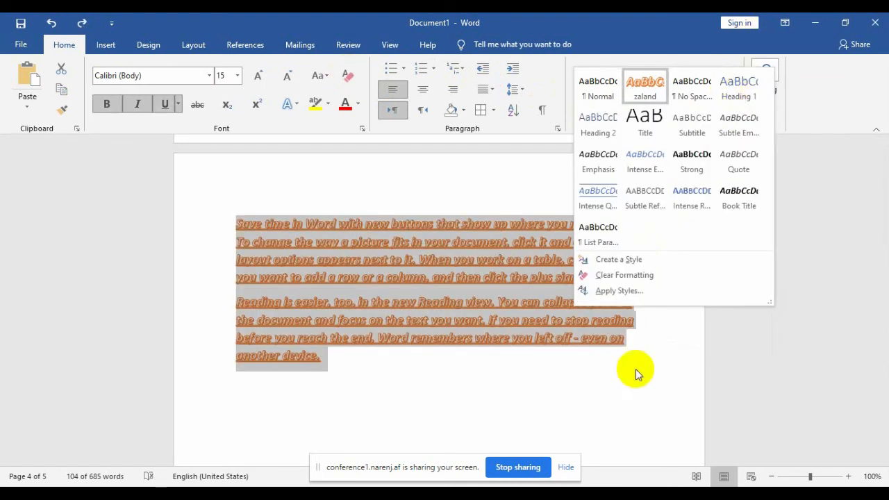
{"action": "left_click", "coordinate": [651, 290]}
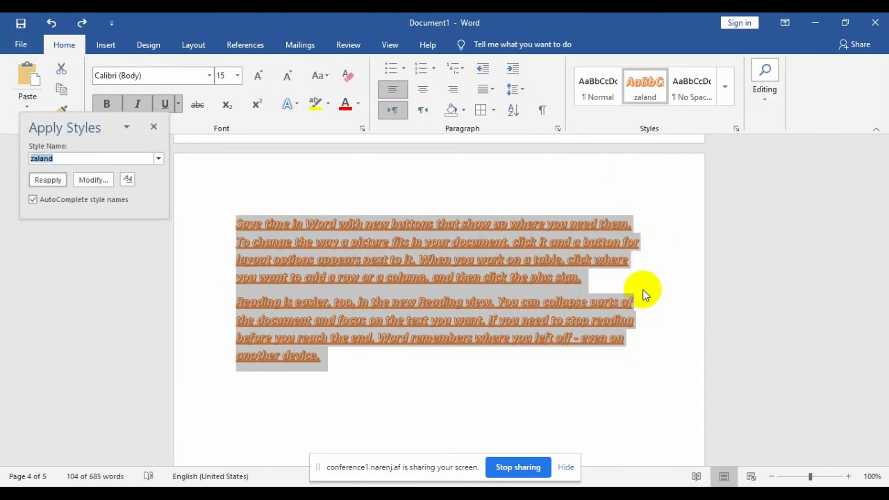
{"action": "left_click", "coordinate": [158, 159]}
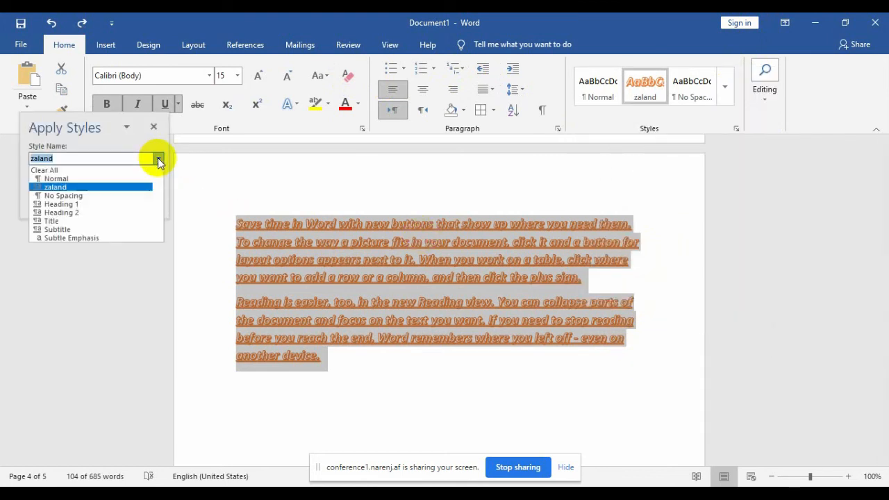
{"action": "left_click", "coordinate": [83, 230]}
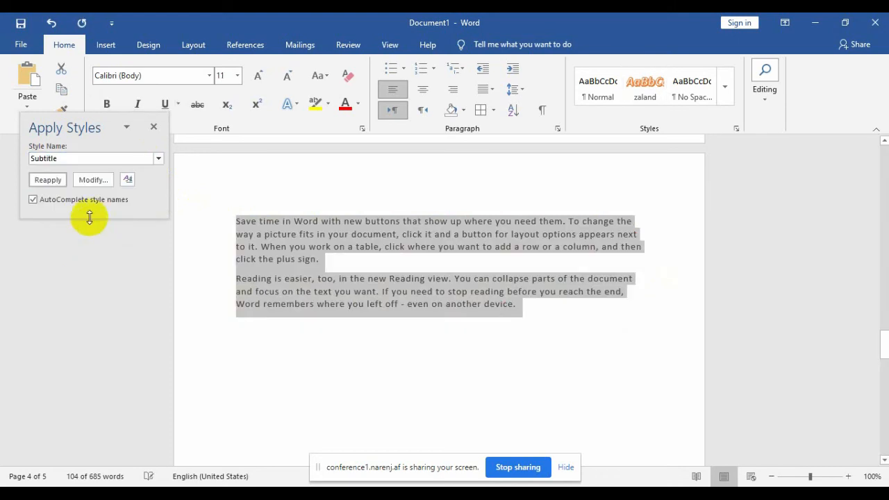
Try the Heading 1 style on the two paragraphs, close the open panes and undo the style change.
{"action": "left_click", "coordinate": [156, 160]}
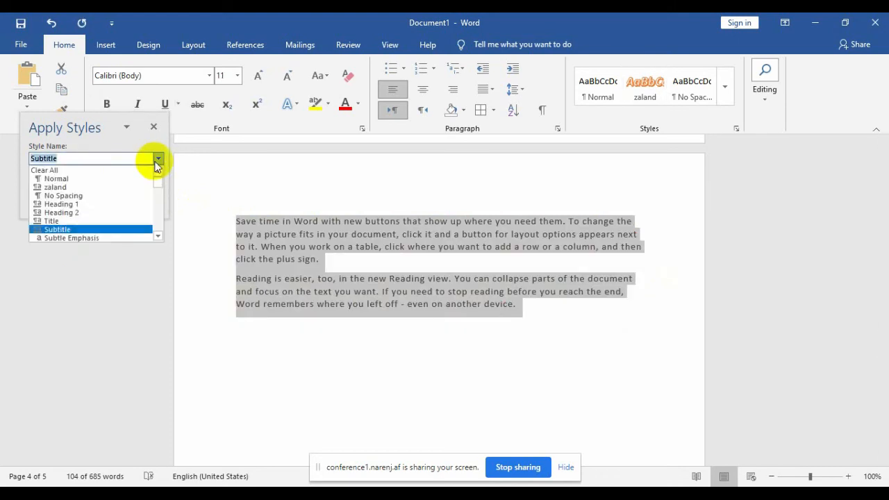
{"action": "left_click", "coordinate": [102, 204]}
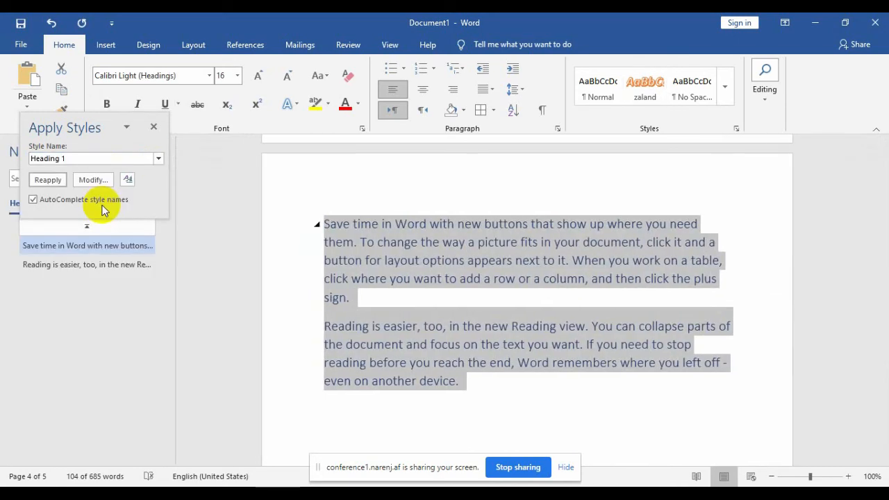
{"action": "left_click", "coordinate": [154, 126]}
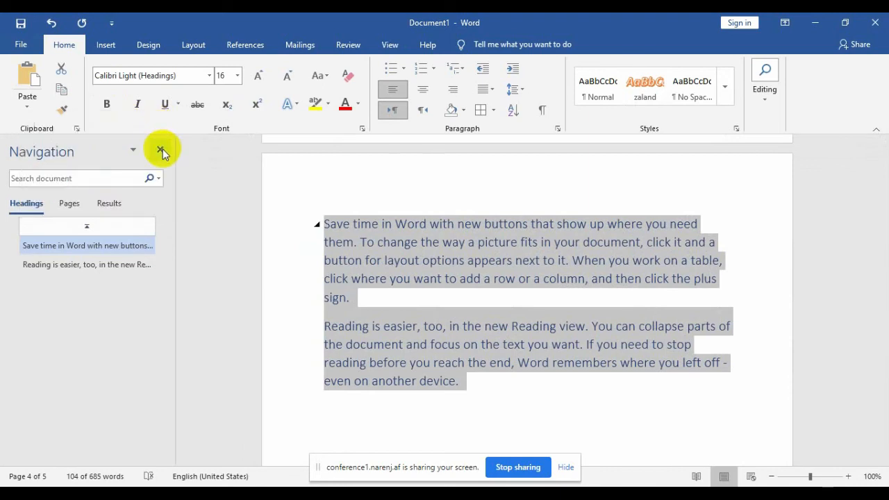
{"action": "left_click", "coordinate": [161, 150]}
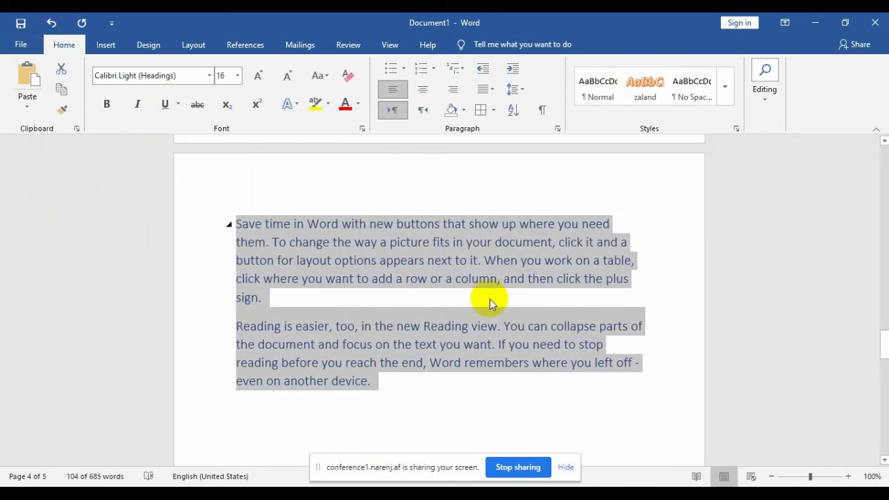
{"action": "key", "text": "ctrl+z"}
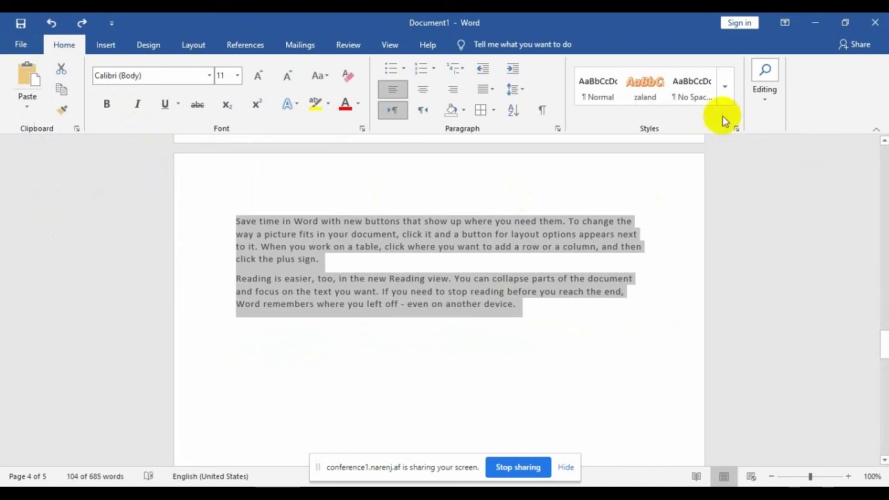
{"action": "left_click", "coordinate": [768, 125]}
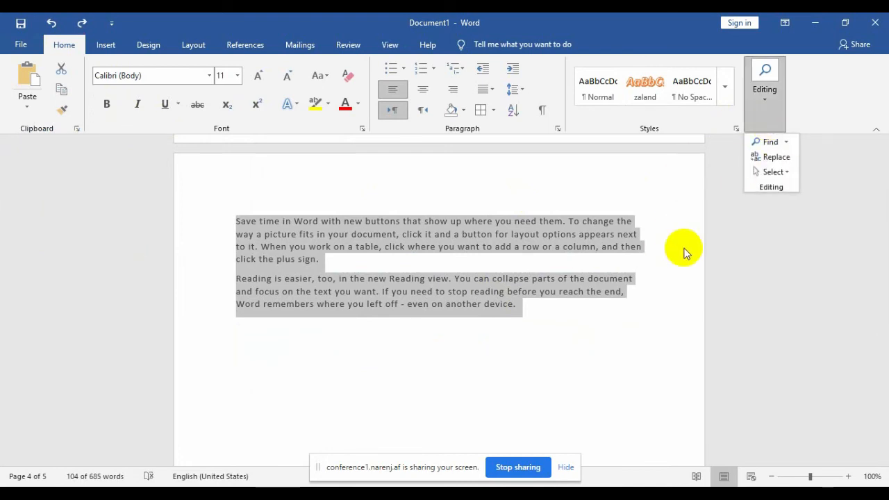
{"action": "left_click", "coordinate": [612, 327]}
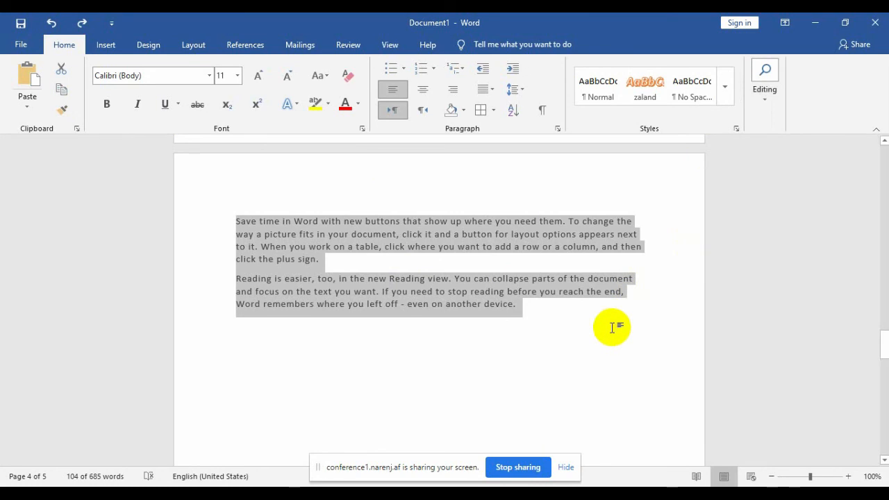
{"action": "left_click", "coordinate": [521, 347]}
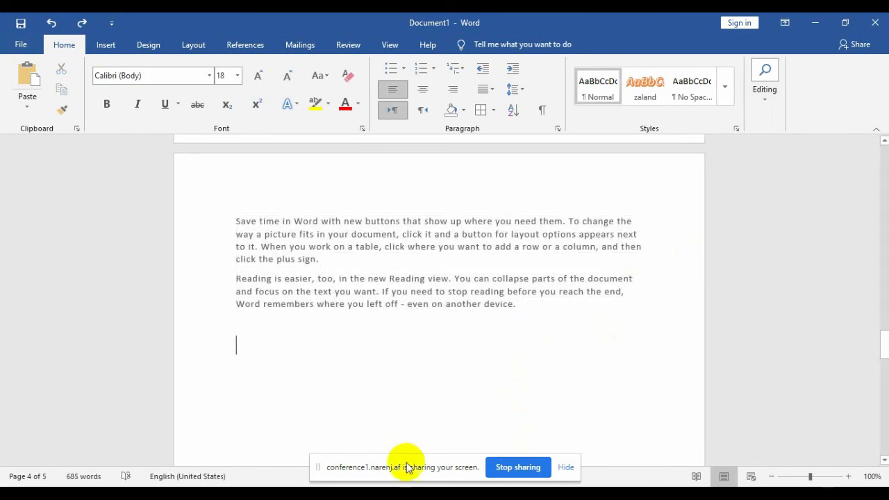
Switch to the BigBlueButton meeting in the browser, send "ع سلام تشکر" to the public chat and minimize the browser.
{"action": "mouse_move", "coordinate": [464, 484]}
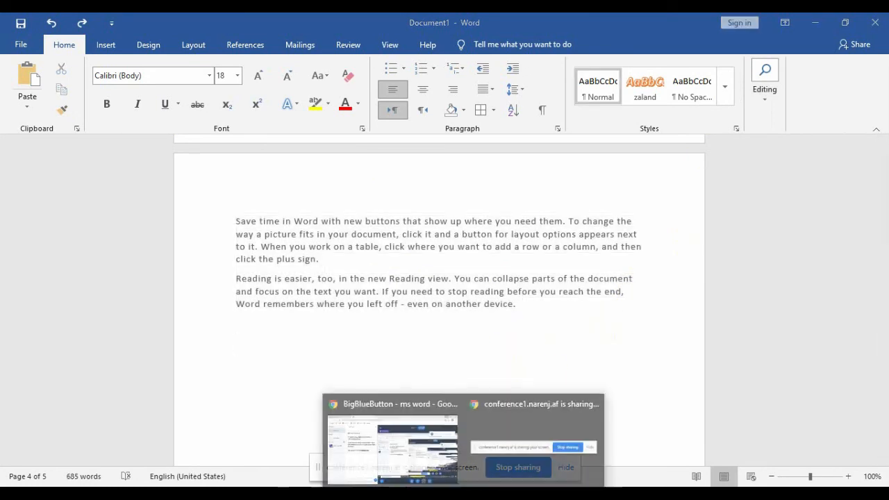
{"action": "left_click", "coordinate": [426, 448]}
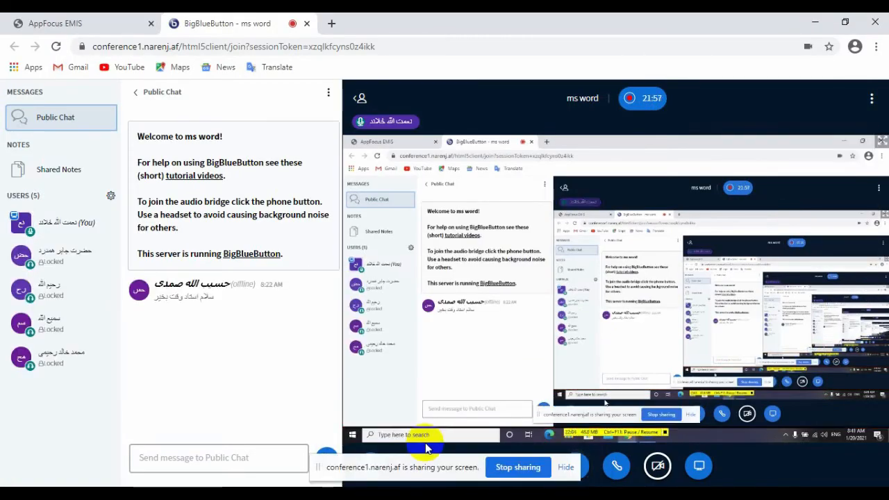
{"action": "left_click", "coordinate": [151, 459]}
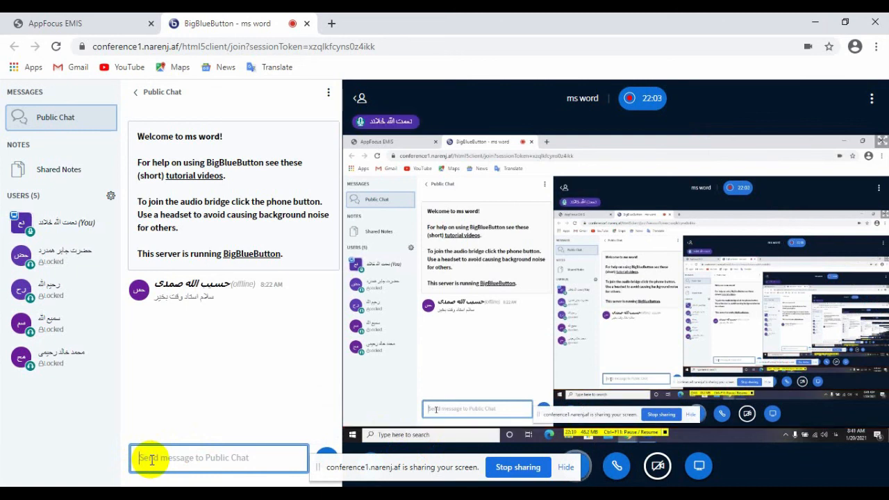
{"action": "type", "text": "نعم"}
{"action": "key", "text": "BackSpace"}
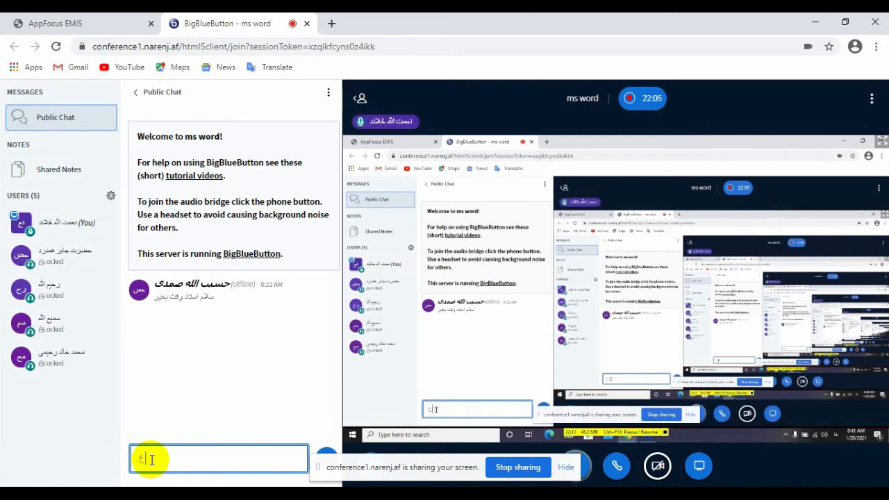
{"action": "type", "text": "سلام استاد"}
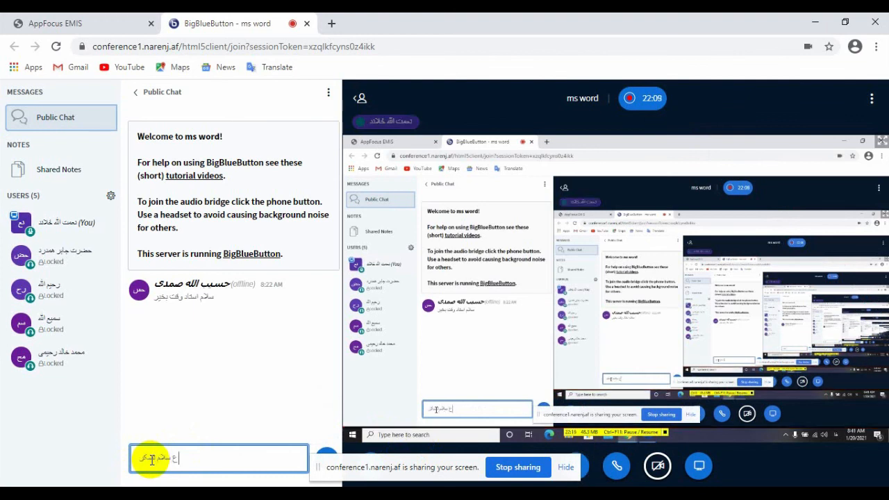
{"action": "key", "text": "Return"}
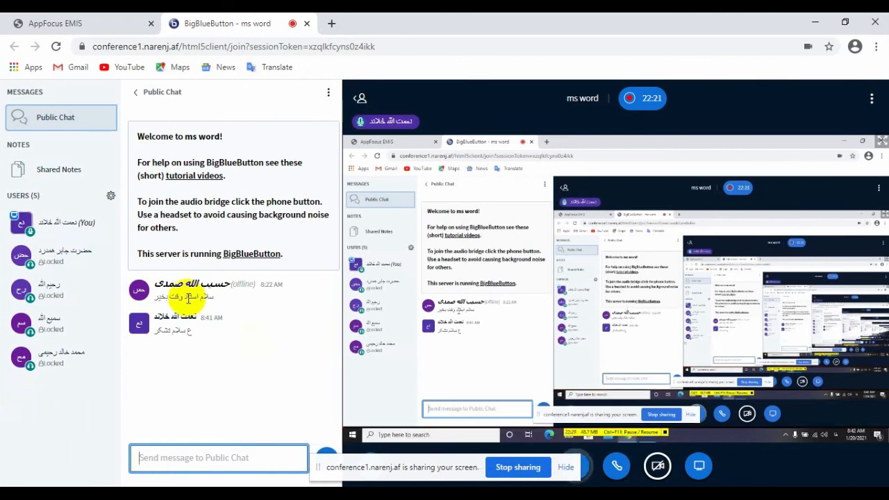
{"action": "left_click", "coordinate": [813, 24]}
Add a long run of blank lines after "another device." and place the cursor near the start of page 5.
{"action": "left_click", "coordinate": [523, 303]}
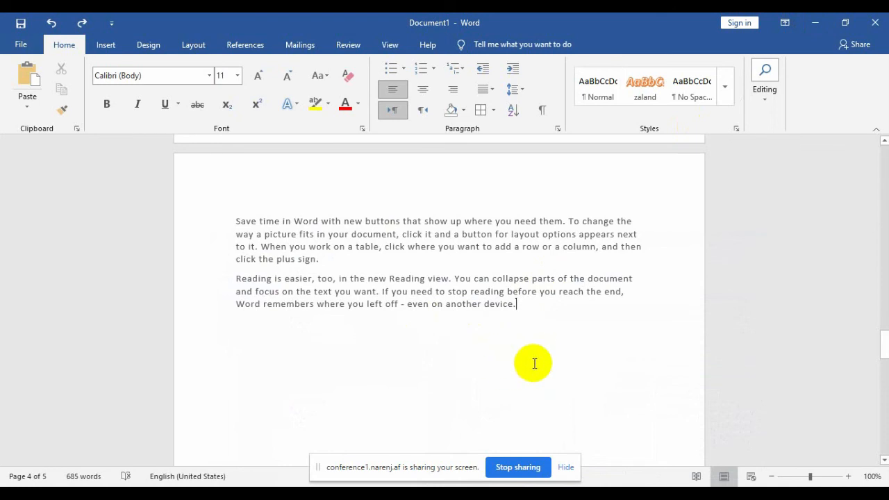
{"action": "key", "text": "Return"}
{"action": "key", "text": "Return"}
{"action": "key", "text": "Return"}
{"action": "key", "text": "Return"}
{"action": "key", "text": "Return"}
{"action": "key", "text": "Return"}
{"action": "key", "text": "Return"}
{"action": "key", "text": "Return"}
{"action": "key", "text": "Return"}
{"action": "key", "text": "Return"}
{"action": "key", "text": "Return"}
{"action": "key", "text": "Return"}
{"action": "key", "text": "Return"}
{"action": "key", "text": "Return"}
{"action": "key", "text": "Return"}
{"action": "key", "text": "Return"}
{"action": "key", "text": "Return"}
{"action": "key", "text": "Return"}
{"action": "key", "text": "Return"}
{"action": "key", "text": "Return"}
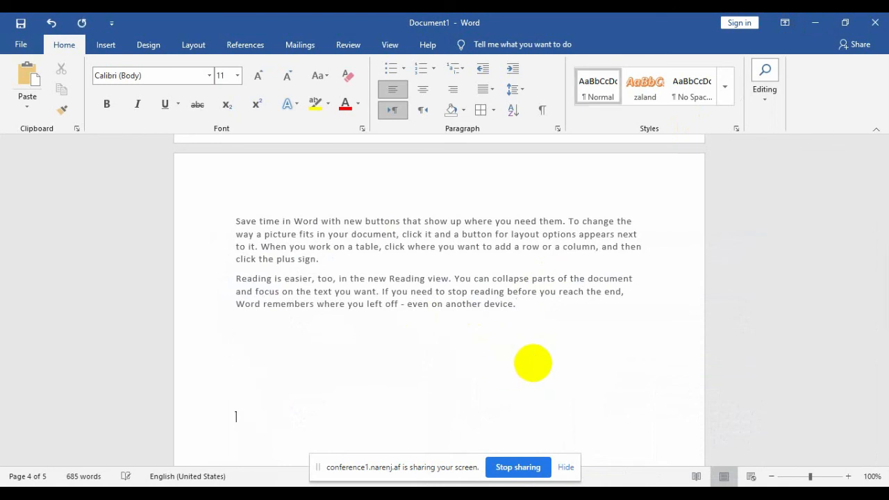
{"action": "key", "text": "Return"}
{"action": "key", "text": "Return"}
{"action": "key", "text": "Return"}
{"action": "key", "text": "Return"}
{"action": "key", "text": "Return"}
{"action": "key", "text": "Return"}
{"action": "key", "text": "Return"}
{"action": "key", "text": "Return"}
{"action": "key", "text": "Return"}
{"action": "key", "text": "Return"}
{"action": "key", "text": "Return"}
{"action": "key", "text": "Return"}
{"action": "key", "text": "Return"}
{"action": "key", "text": "Return"}
{"action": "key", "text": "Return"}
{"action": "key", "text": "Return"}
{"action": "key", "text": "Return"}
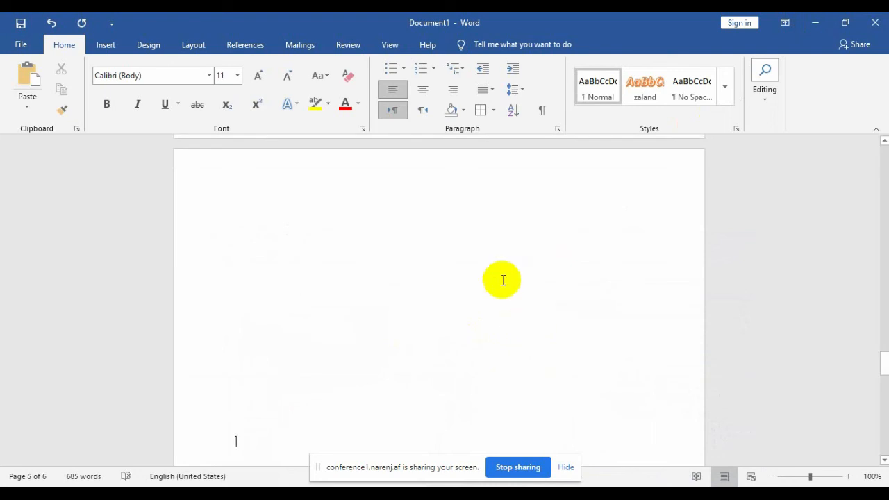
{"action": "left_click", "coordinate": [260, 253]}
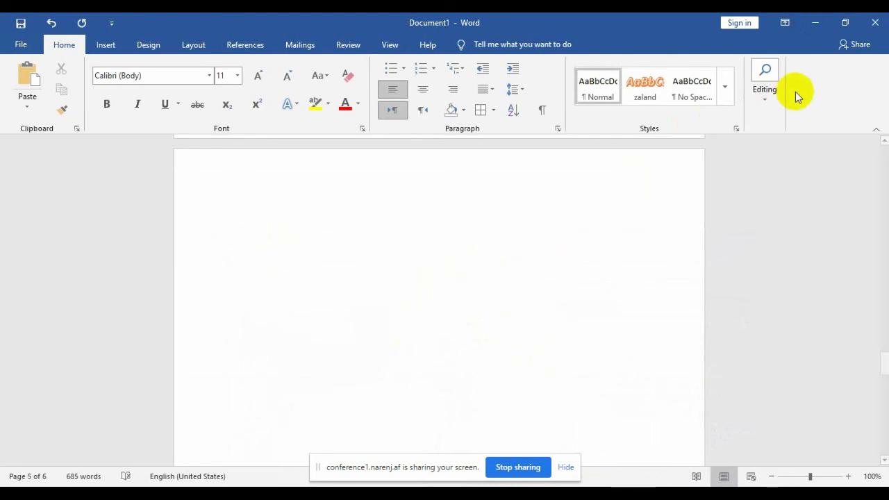
{"action": "left_click", "coordinate": [768, 105]}
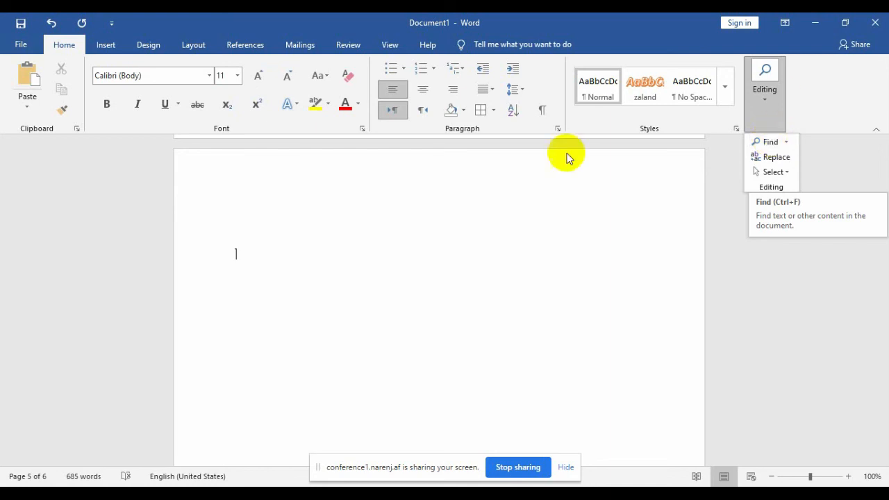
{"action": "left_click", "coordinate": [377, 222]}
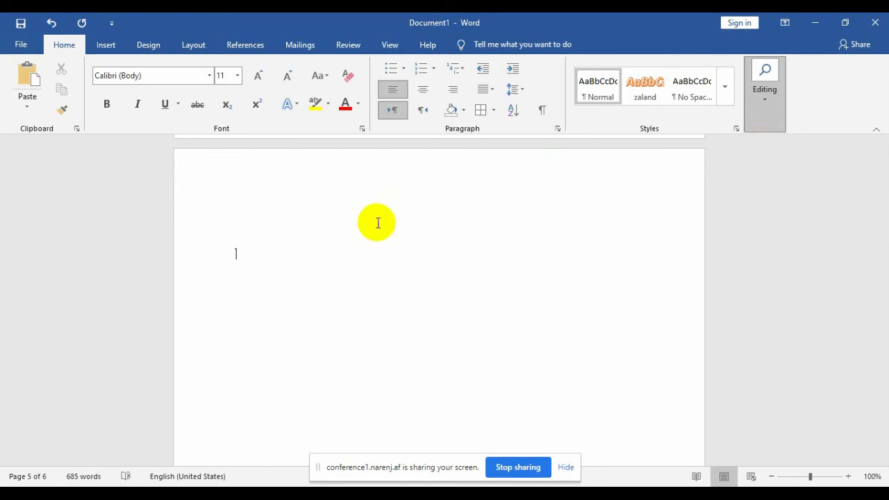
{"action": "left_click", "coordinate": [236, 75]}
{"action": "left_click", "coordinate": [221, 205]}
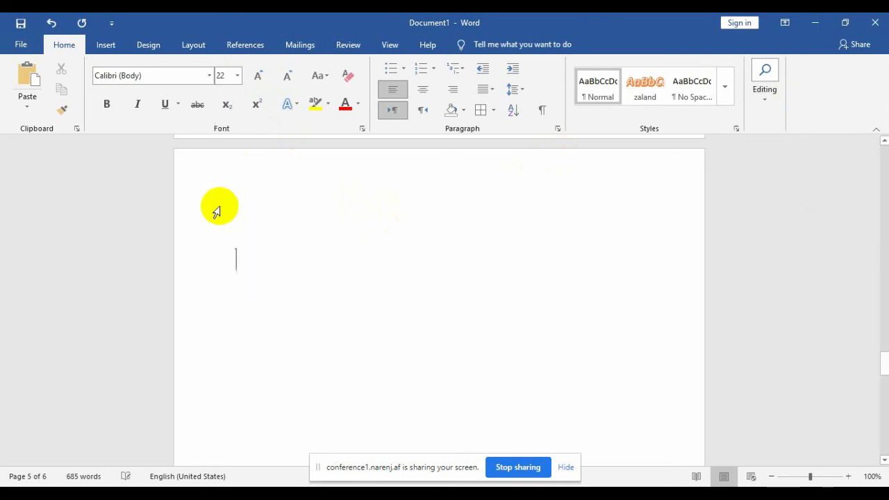
{"action": "key", "text": "alt+shift"}
{"action": "type", "text": "=قشدی"}
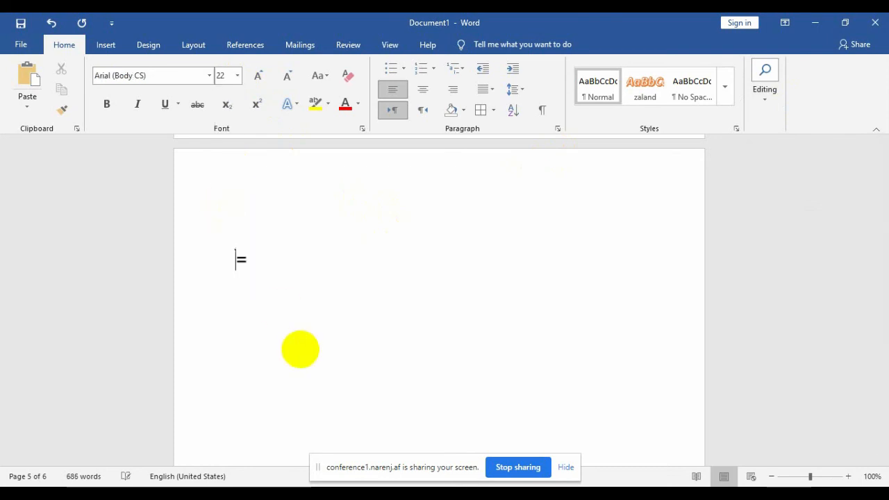
{"action": "key", "text": "BackSpace"}
{"action": "key", "text": "BackSpace"}
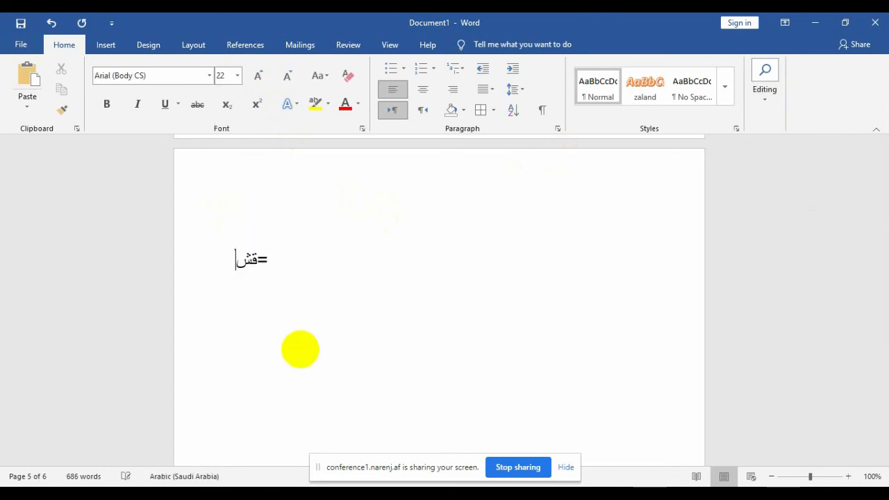
{"action": "key", "text": "BackSpace"}
{"action": "key", "text": "BackSpace"}
{"action": "key", "text": "BackSpace"}
Switch the input language to English and generate sample paragraphs on page 5 with =rand().
{"action": "key", "text": "alt+shift"}
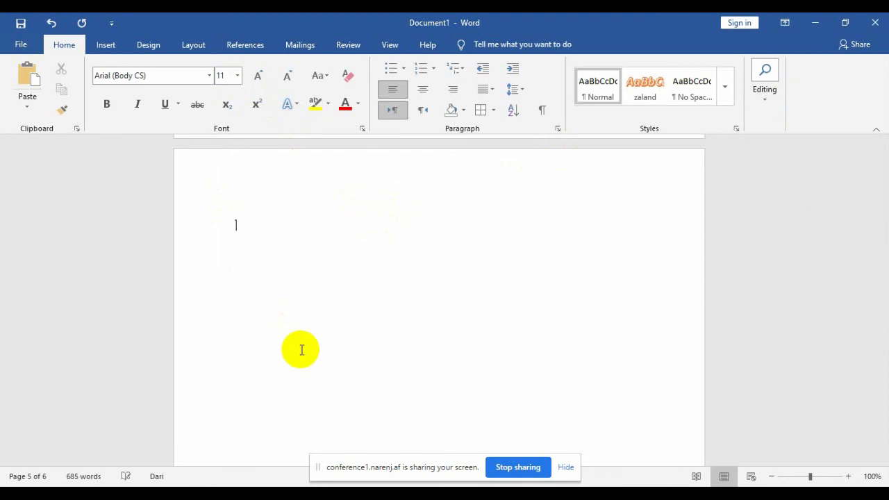
{"action": "key", "text": "alt+shift"}
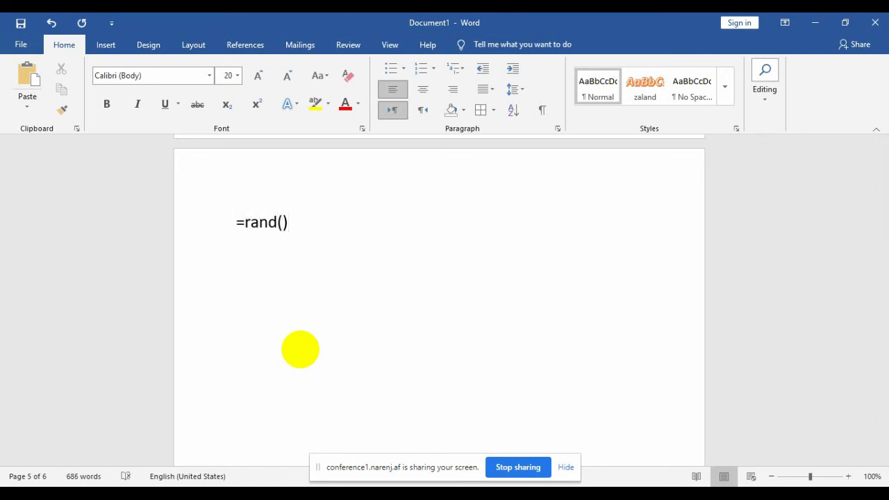
{"action": "key", "text": "Return"}
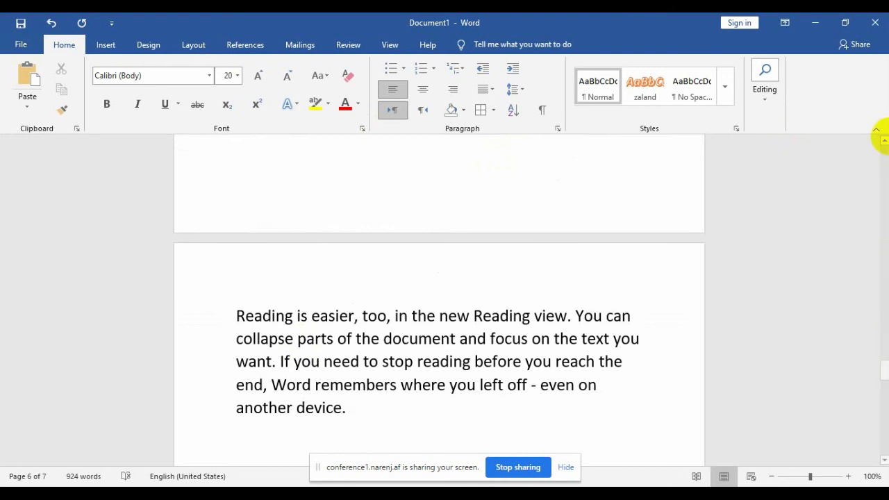
{"action": "left_click", "coordinate": [884, 130]}
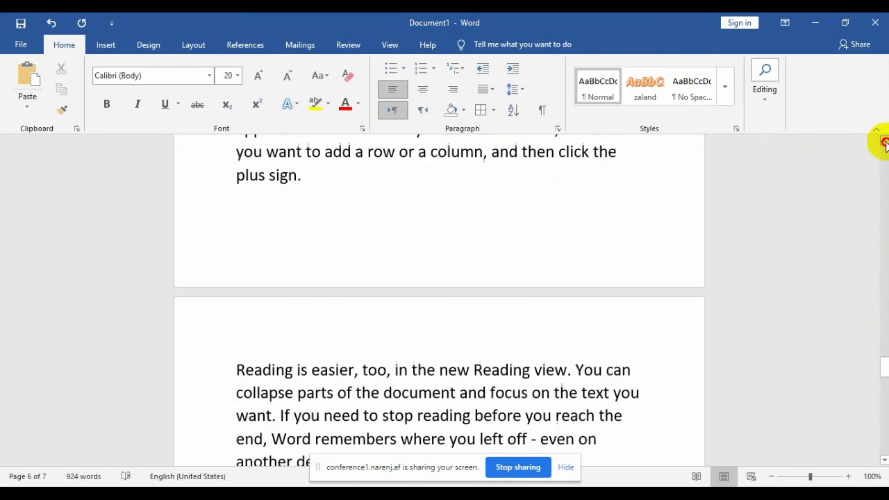
{"action": "left_click_drag", "start_coordinate": [885, 141], "coordinate": [884, 141]}
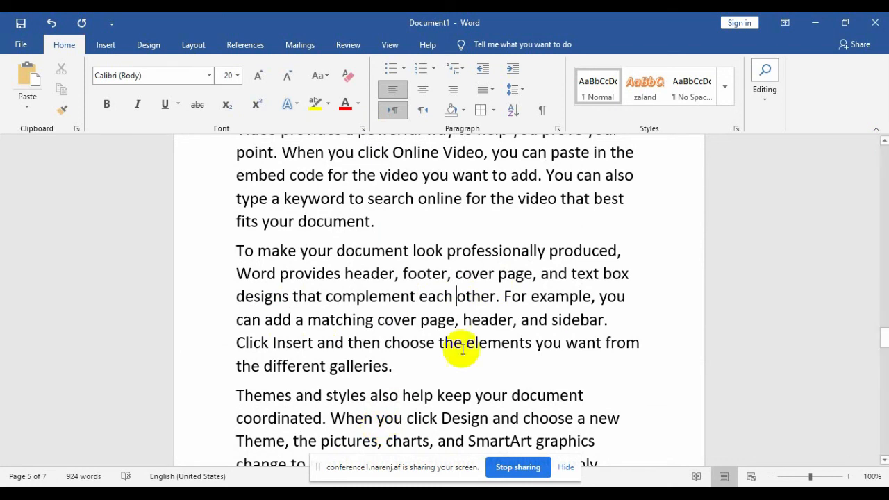
Search the document for "you" and jump to each of the first four matches in turn.
{"action": "left_click", "coordinate": [768, 116]}
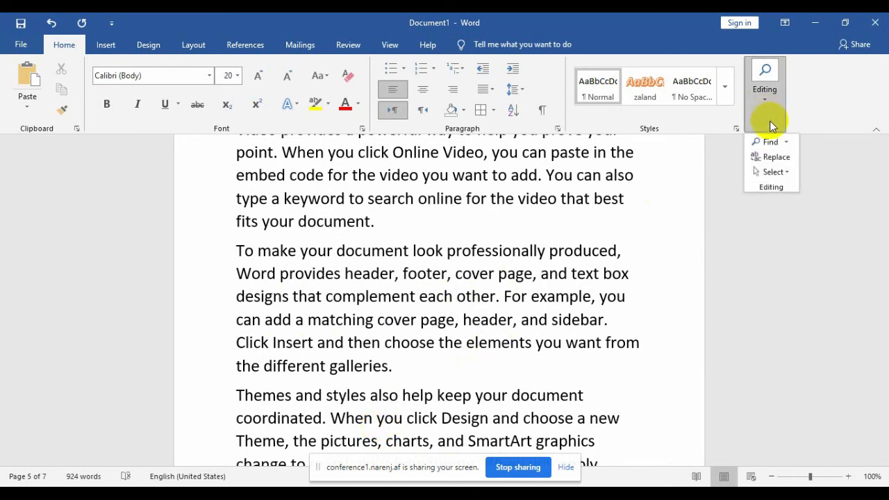
{"action": "left_click", "coordinate": [770, 143]}
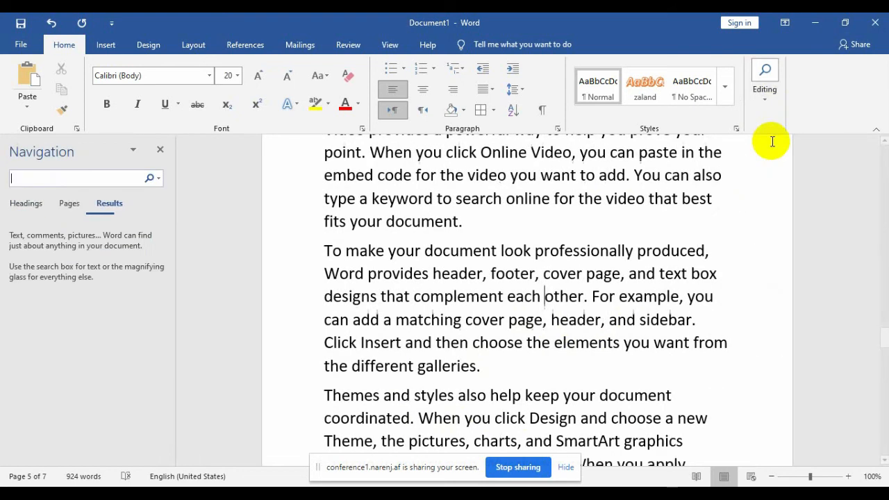
{"action": "left_click", "coordinate": [105, 178]}
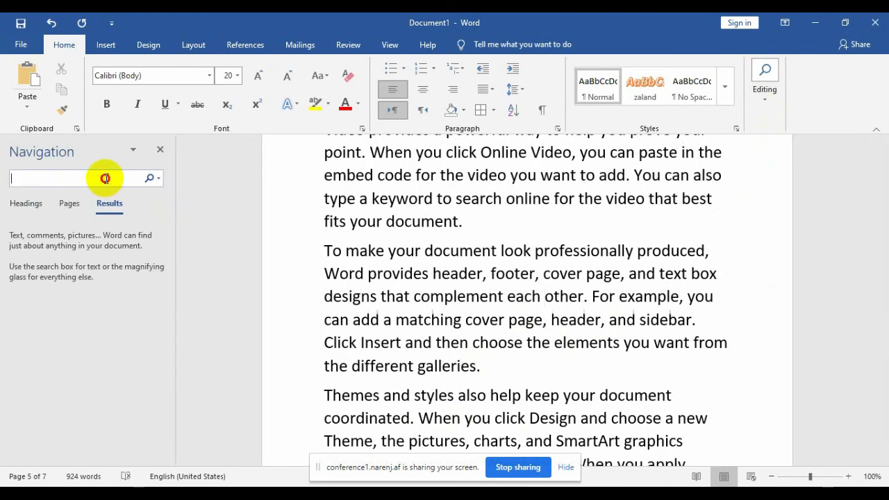
{"action": "type", "text": "you"}
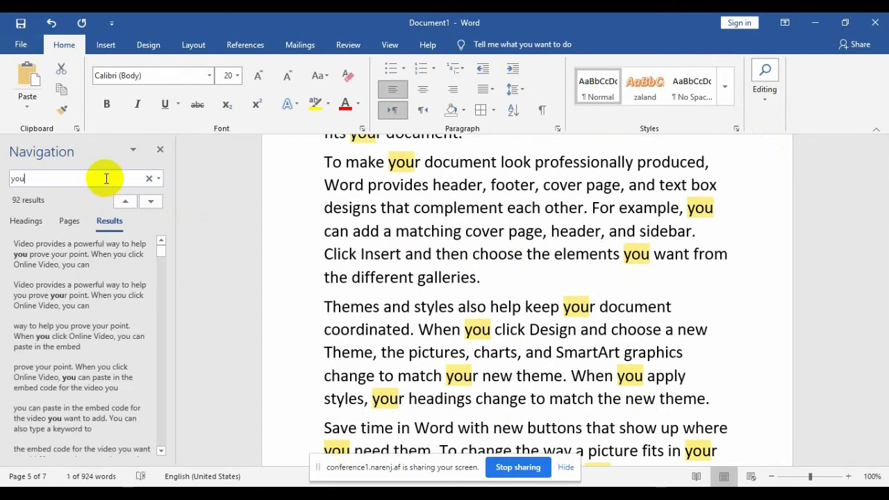
{"action": "left_click", "coordinate": [99, 268]}
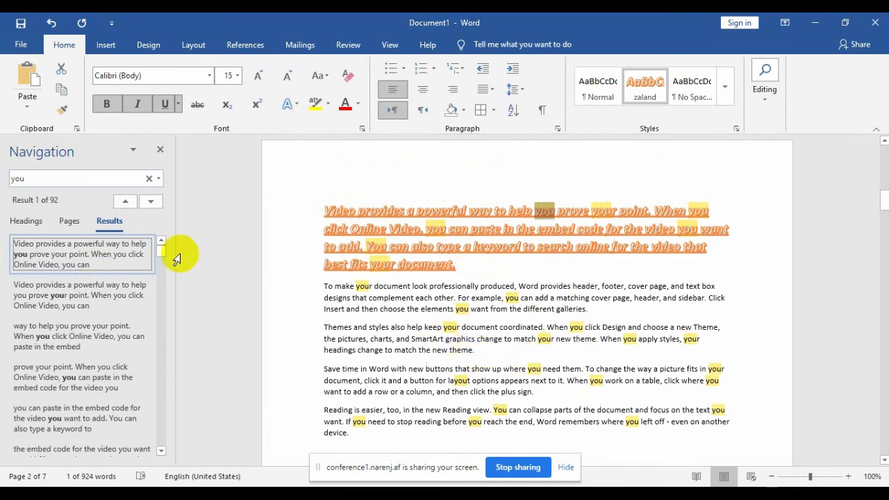
{"action": "left_click", "coordinate": [122, 292]}
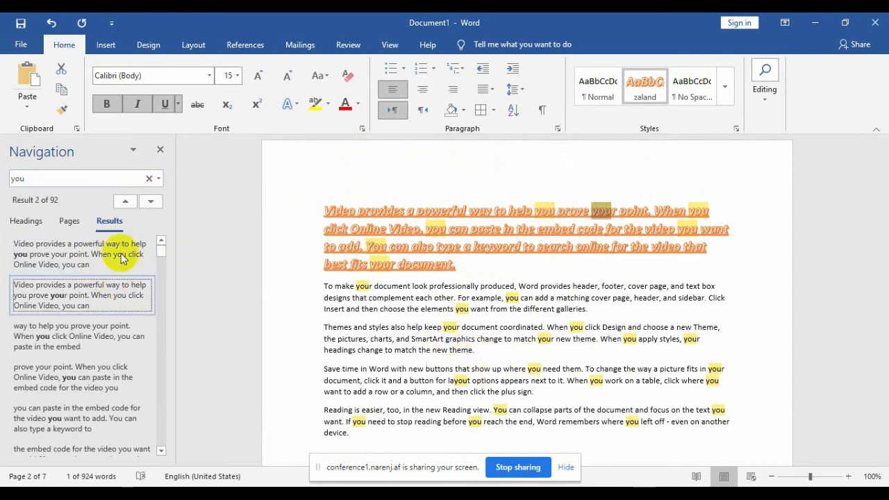
{"action": "left_click", "coordinate": [105, 340]}
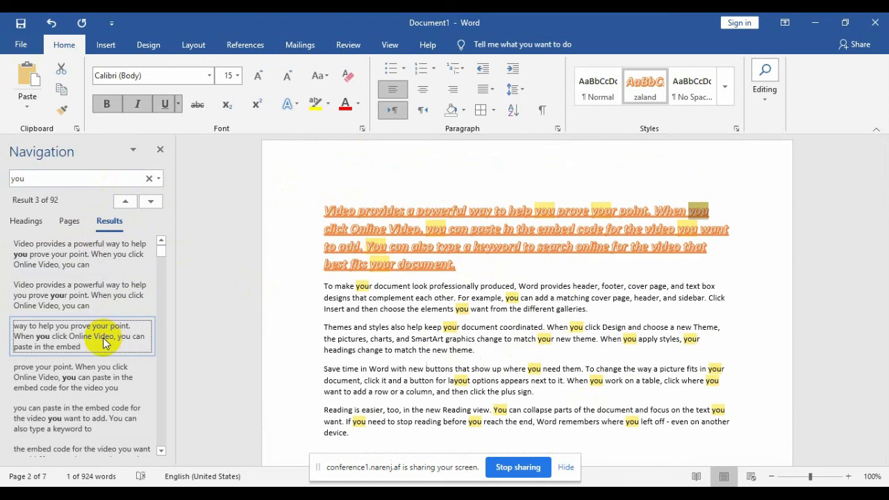
{"action": "left_click", "coordinate": [91, 370]}
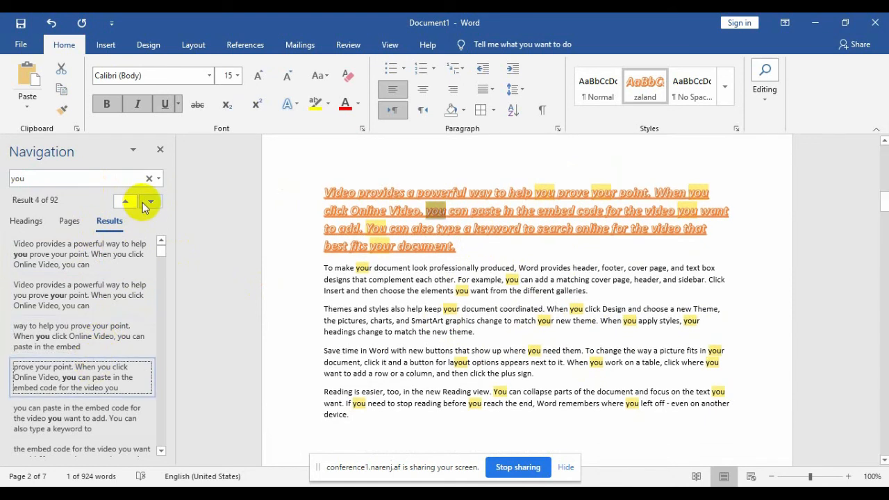
Step forward through the "you" matches one by one as far as the 40th result on page 4.
{"action": "left_click", "coordinate": [126, 202]}
{"action": "left_click", "coordinate": [150, 201]}
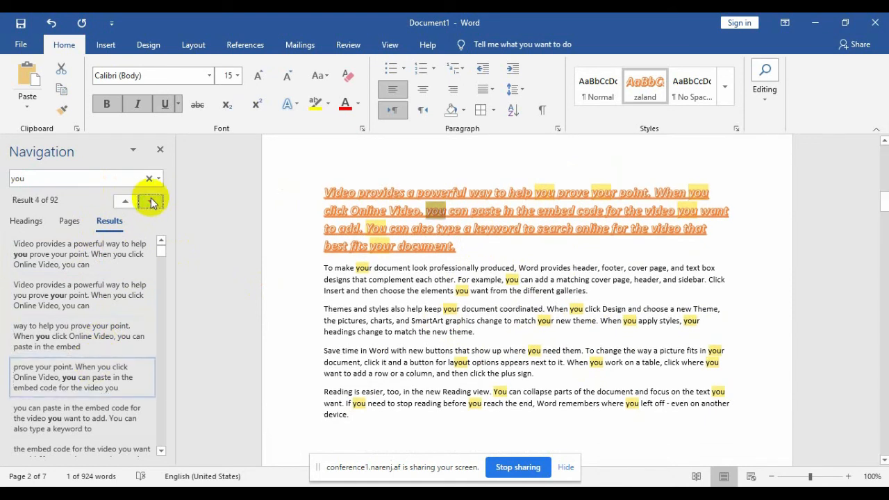
{"action": "triple_click", "coordinate": [150, 202]}
{"action": "double_click", "coordinate": [151, 201]}
{"action": "triple_click", "coordinate": [150, 200]}
{"action": "left_click", "coordinate": [151, 200]}
{"action": "triple_click", "coordinate": [150, 201]}
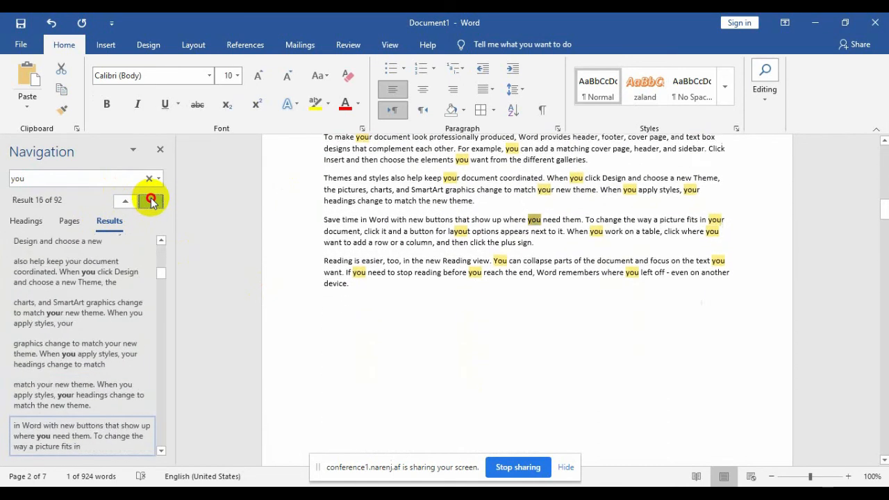
{"action": "triple_click", "coordinate": [150, 200]}
{"action": "triple_click", "coordinate": [151, 201]}
{"action": "triple_click", "coordinate": [150, 200]}
{"action": "triple_click", "coordinate": [151, 201]}
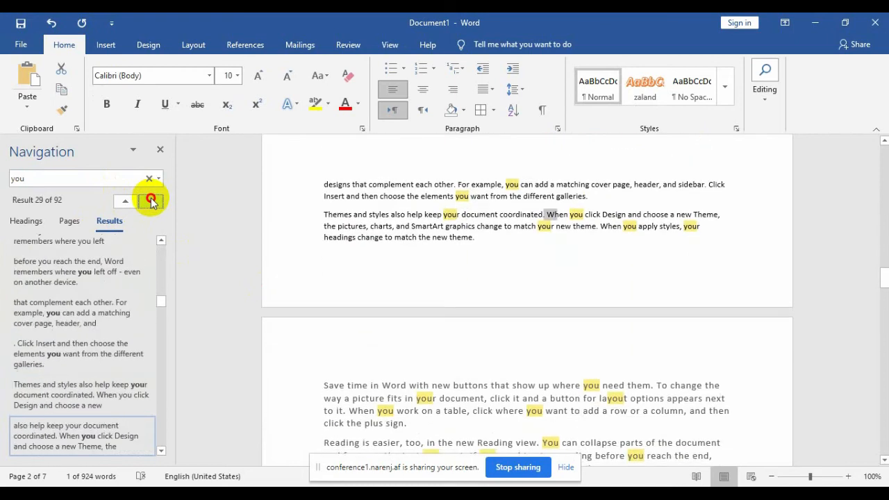
{"action": "triple_click", "coordinate": [151, 200]}
{"action": "left_click", "coordinate": [151, 201]}
{"action": "double_click", "coordinate": [151, 201]}
{"action": "triple_click", "coordinate": [151, 201]}
{"action": "double_click", "coordinate": [151, 201]}
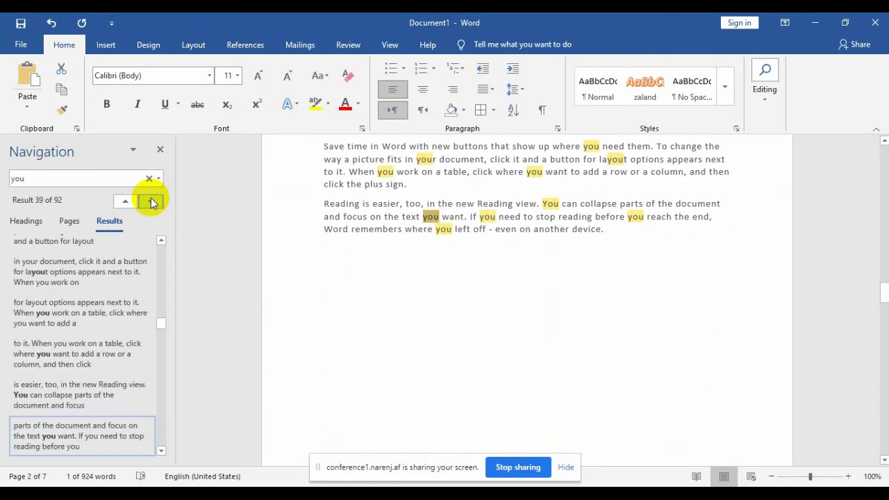
{"action": "left_click", "coordinate": [151, 201]}
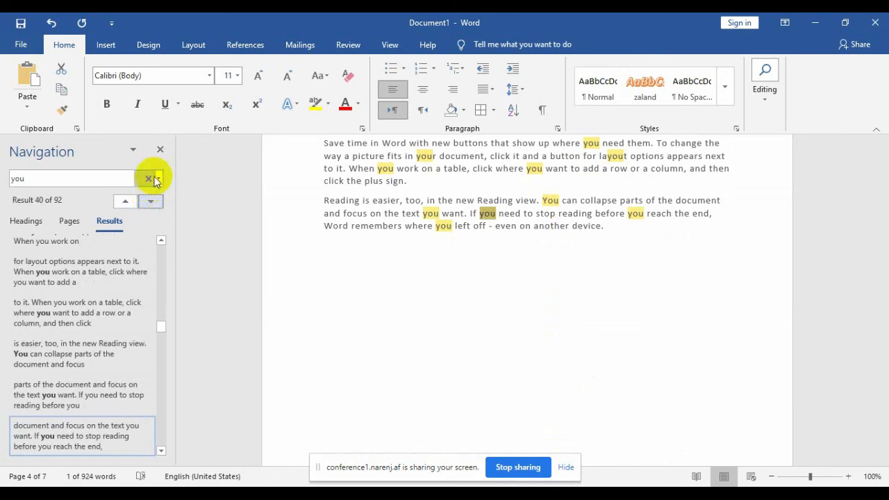
Close the search results and place the cursor in "apply" in the "Themes and styles" paragraph on page 5.
{"action": "left_click", "coordinate": [160, 151]}
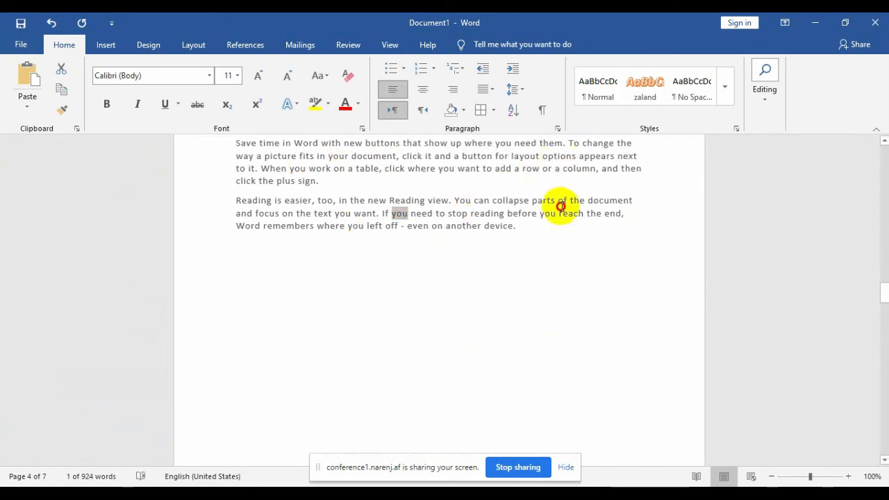
{"action": "left_click", "coordinate": [560, 204]}
{"action": "left_click_drag", "start_coordinate": [883, 299], "coordinate": [881, 350]}
{"action": "left_click", "coordinate": [587, 349]}
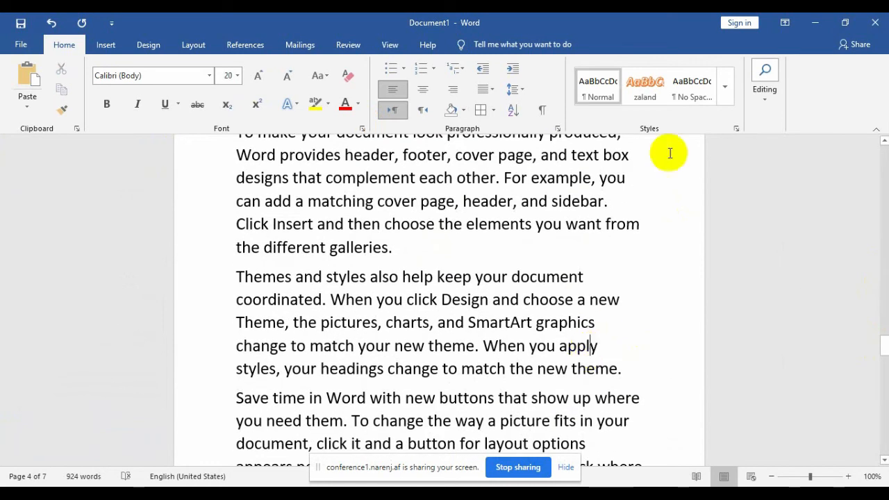
Open Advanced Find, expand its additional search options and move the dialog lower over the page.
{"action": "left_click", "coordinate": [765, 106]}
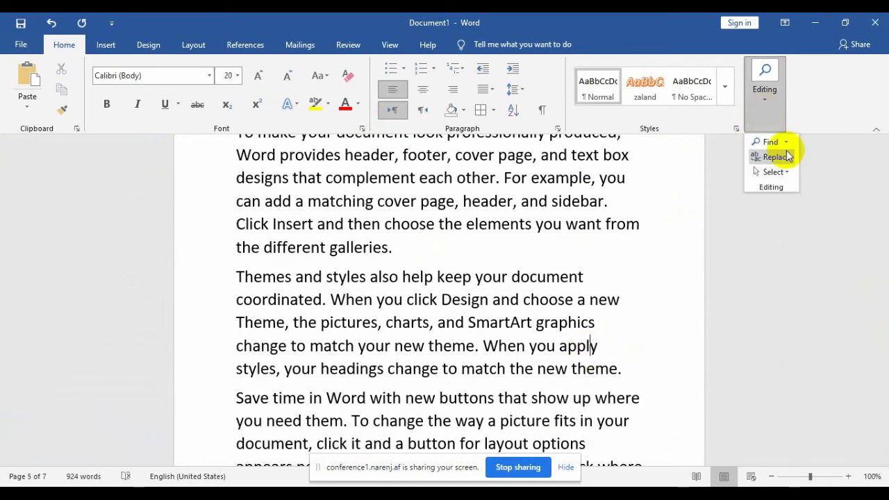
{"action": "left_click", "coordinate": [787, 142]}
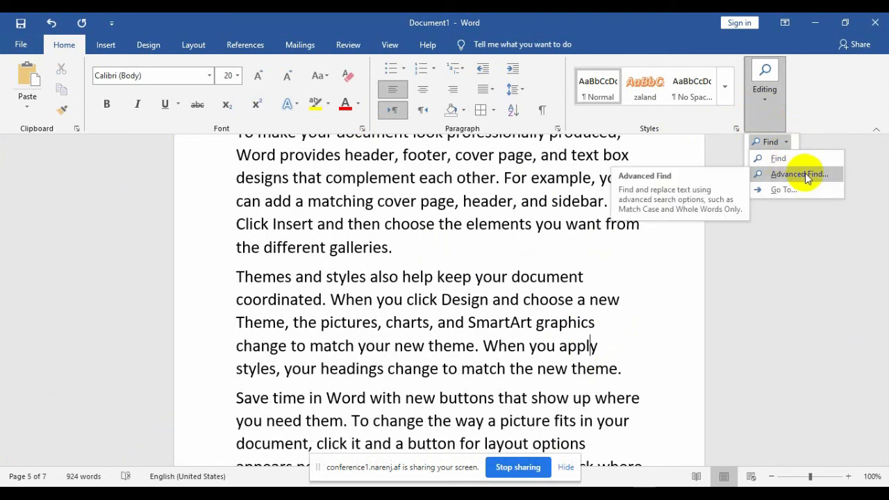
{"action": "left_click", "coordinate": [804, 173]}
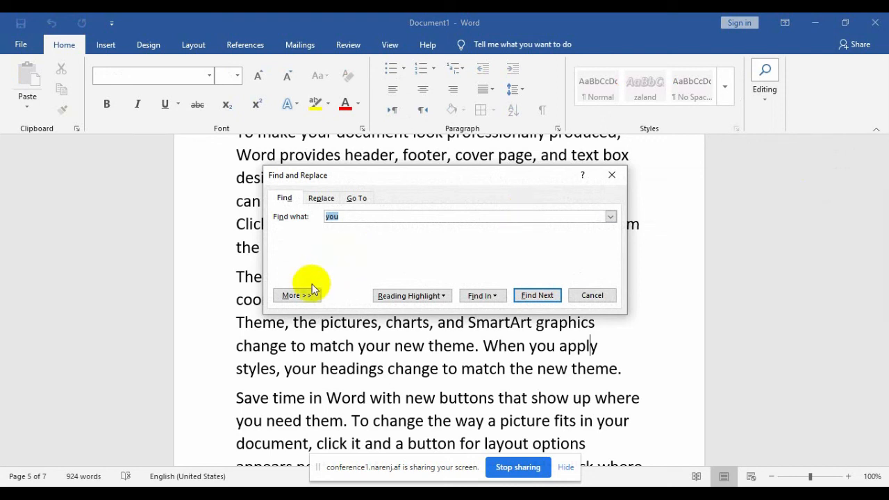
{"action": "left_click", "coordinate": [296, 295]}
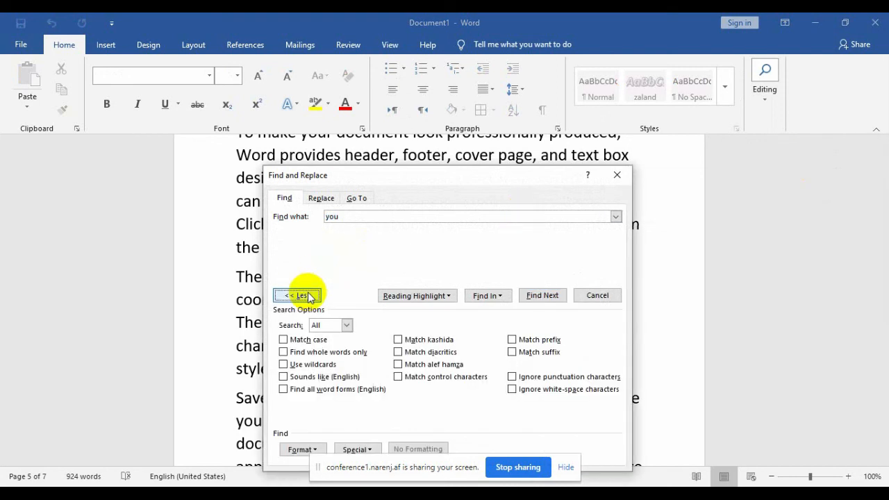
{"action": "left_click_drag", "start_coordinate": [462, 174], "coordinate": [478, 231]}
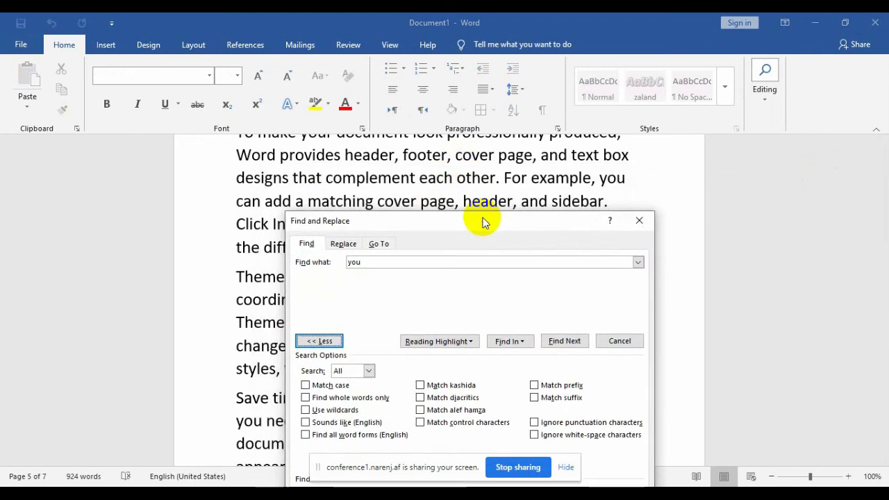
Turn on Match case for the term "you" and find the next two matches.
{"action": "left_click", "coordinate": [387, 262]}
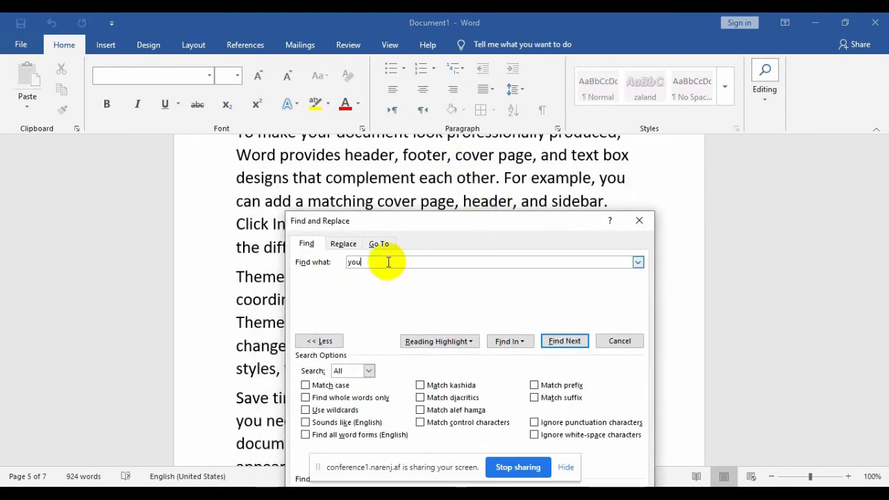
{"action": "left_click", "coordinate": [331, 387]}
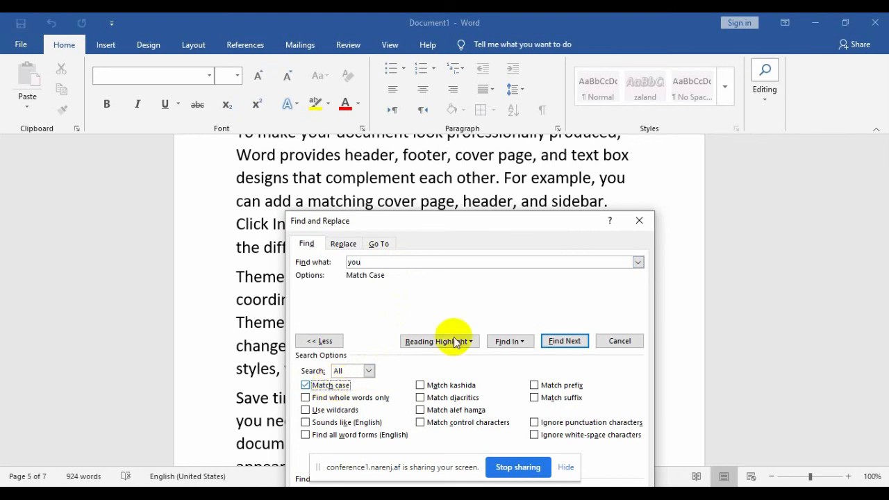
{"action": "left_click", "coordinate": [559, 341]}
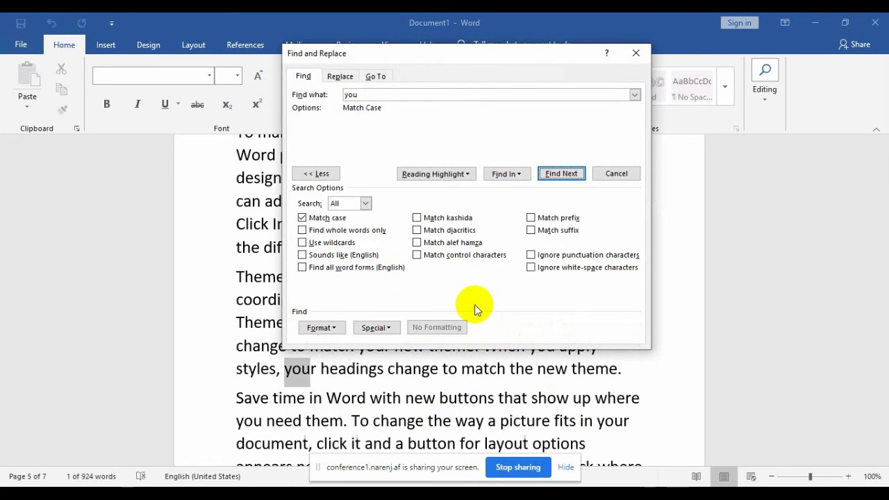
{"action": "left_click", "coordinate": [568, 174]}
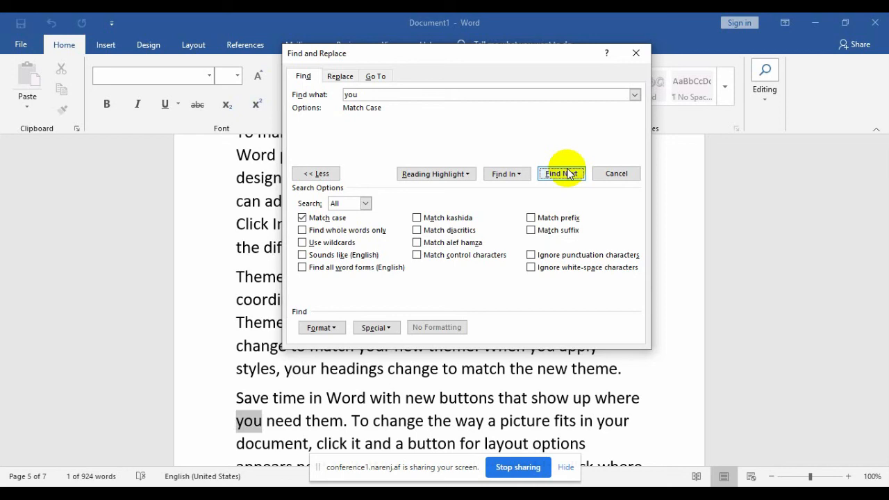
Replace the search term with "Y" and turn off Match case.
{"action": "double_click", "coordinate": [358, 95]}
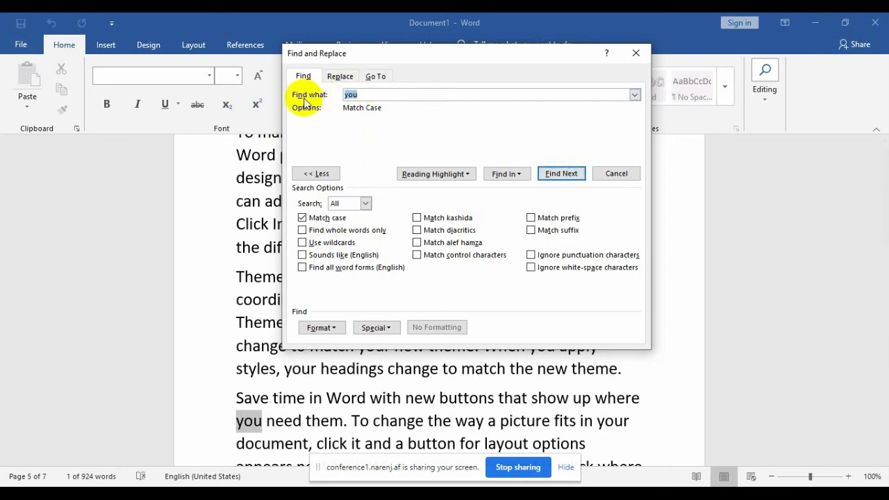
{"action": "type", "text": "Y"}
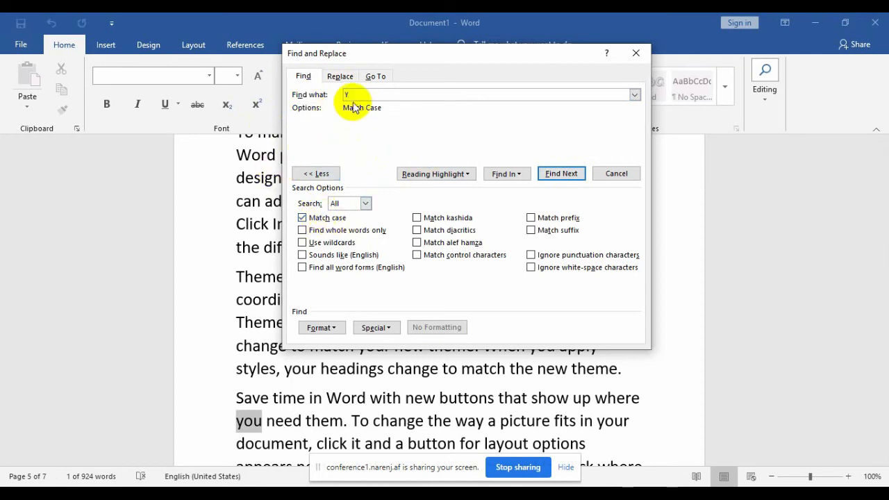
{"action": "left_click", "coordinate": [321, 220]}
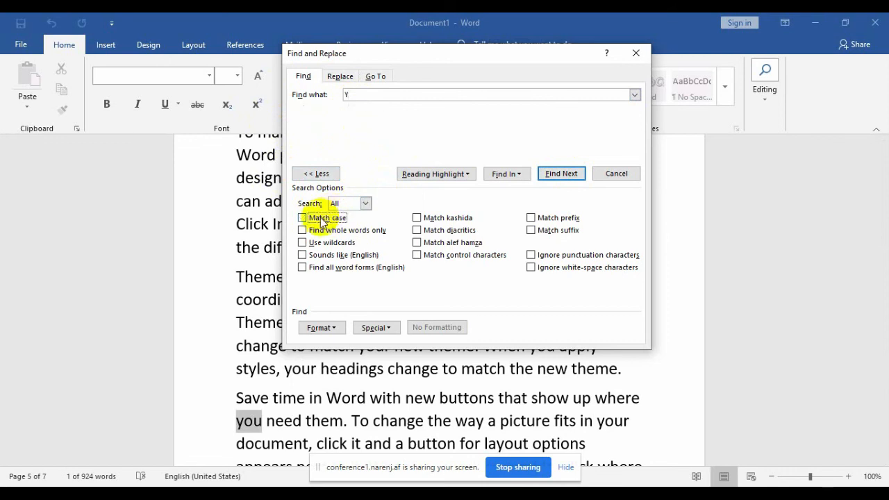
Try Find whole words only, switch to Use wildcards, set the search term to "*" and highlight all matches.
{"action": "left_click", "coordinate": [359, 232]}
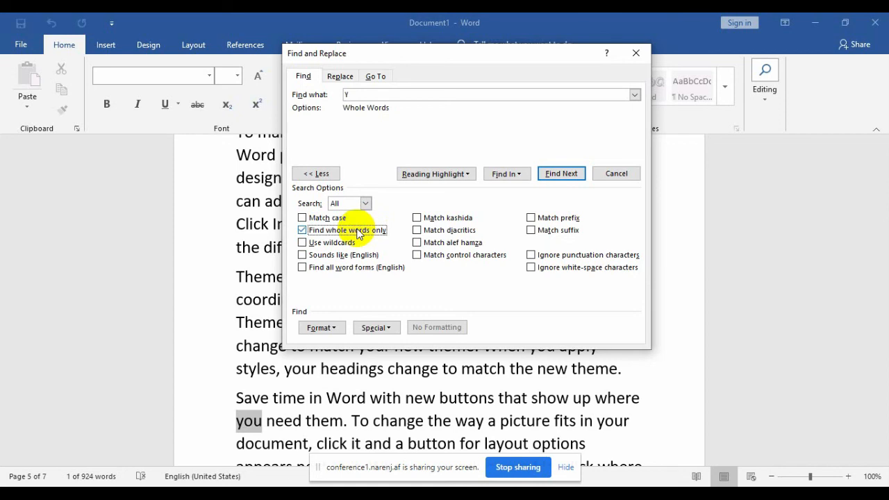
{"action": "left_click", "coordinate": [358, 232]}
{"action": "left_click", "coordinate": [338, 243]}
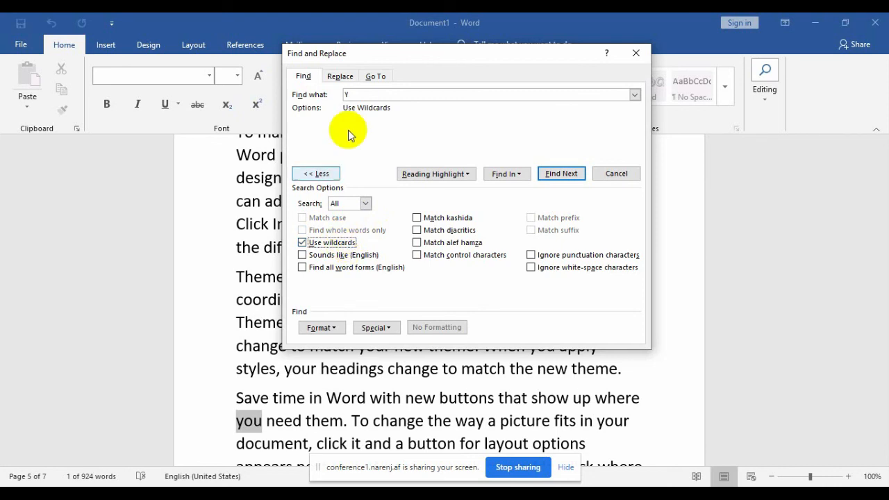
{"action": "left_click", "coordinate": [293, 82]}
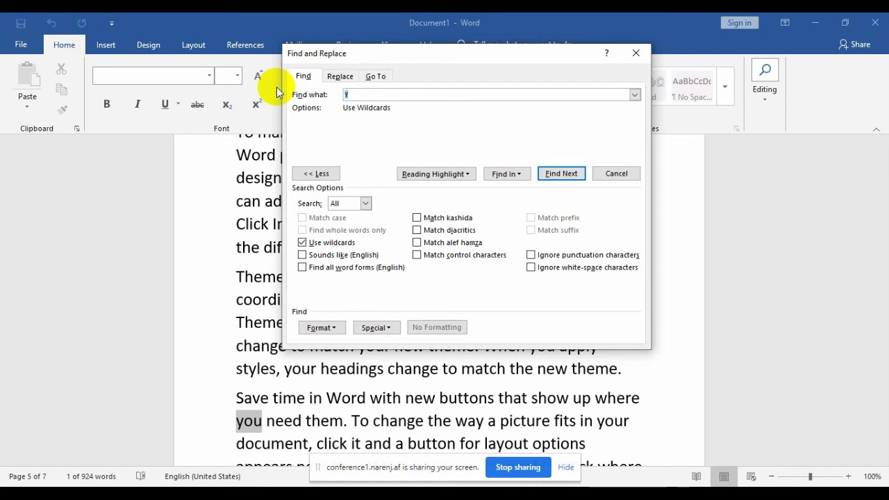
{"action": "type", "text": "*"}
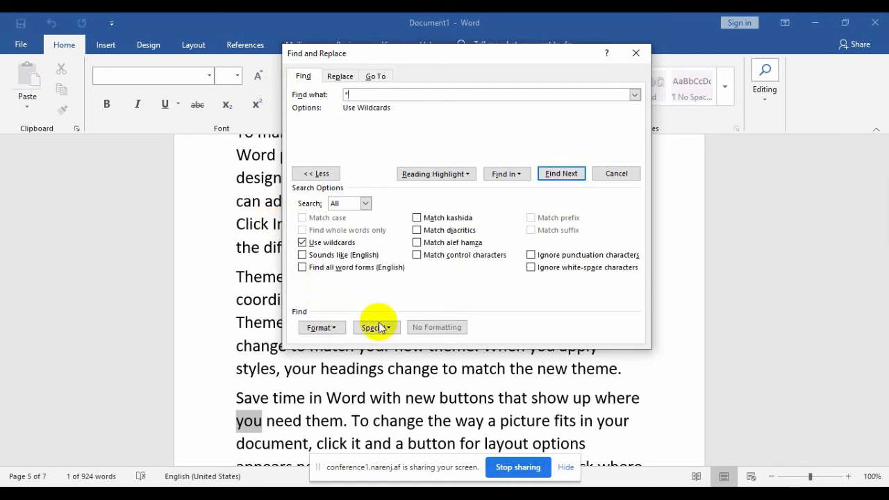
{"action": "left_click", "coordinate": [463, 174]}
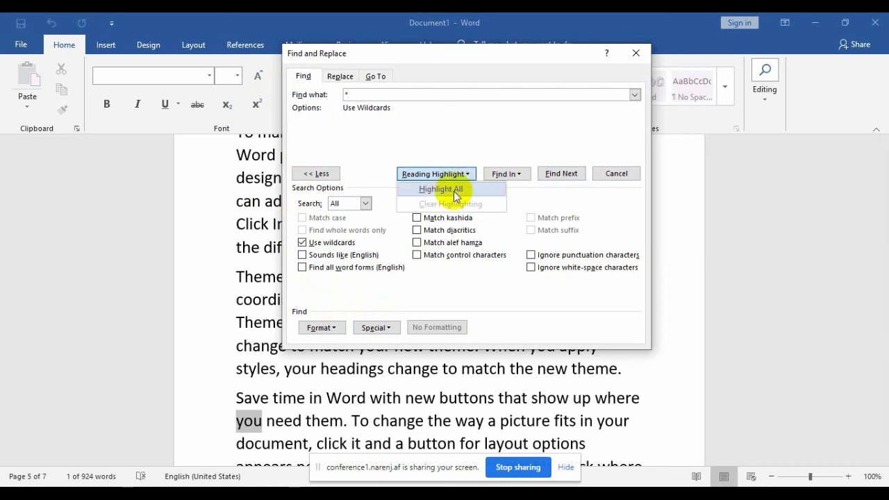
{"action": "left_click", "coordinate": [453, 191]}
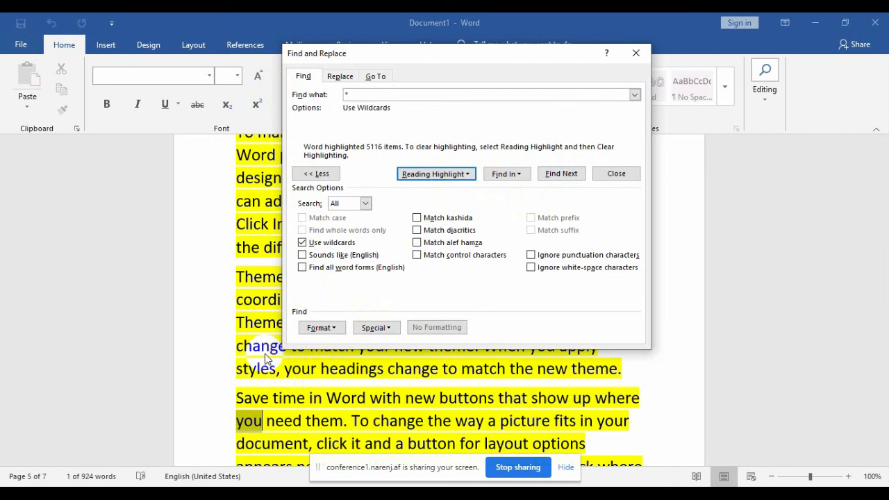
Turn off Use wildcards, clear the search term and close the Find and Replace dialog.
{"action": "left_click", "coordinate": [335, 242]}
{"action": "left_click", "coordinate": [359, 95]}
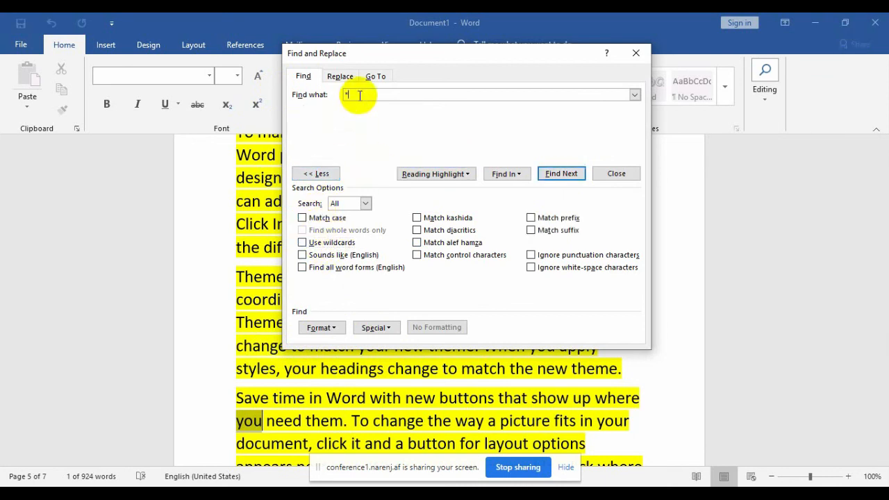
{"action": "key", "text": "BackSpace"}
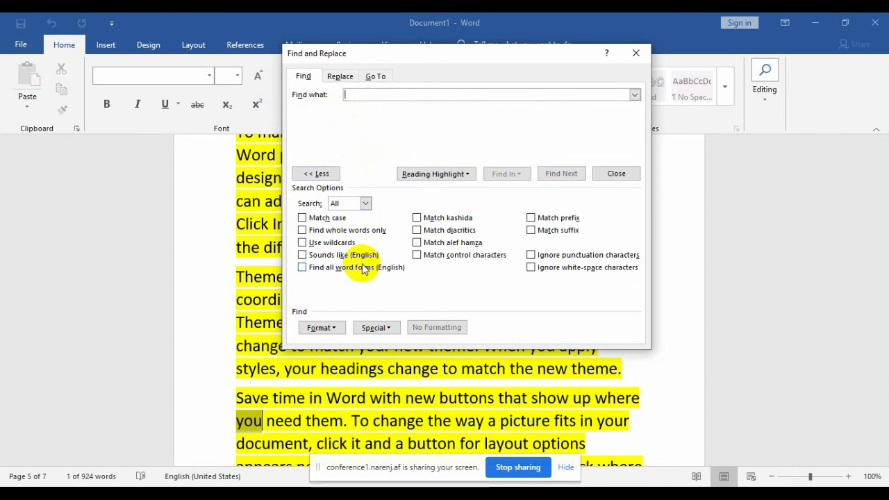
{"action": "left_click", "coordinate": [636, 53]}
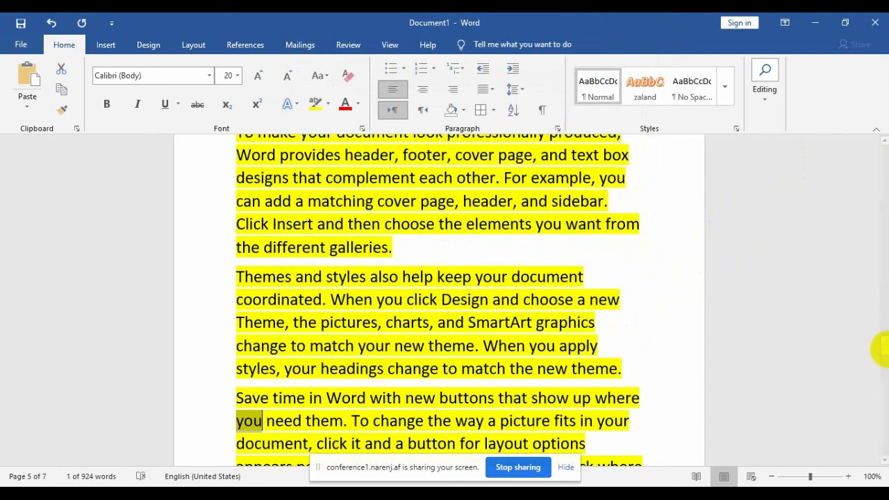
Add the line "Well will" below the "Reading is easier" paragraph on page 6 and place the cursor in "another".
{"action": "left_click_drag", "start_coordinate": [883, 349], "coordinate": [882, 372]}
{"action": "left_click", "coordinate": [413, 371]}
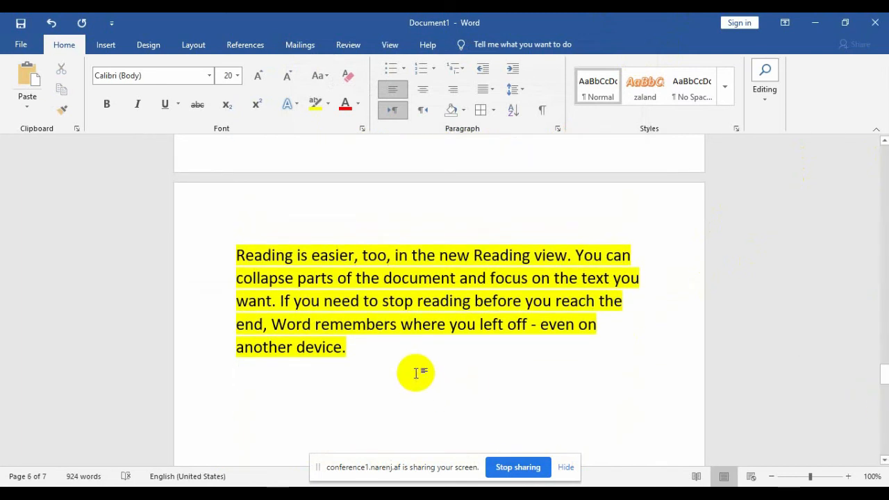
{"action": "type", "text": "well"}
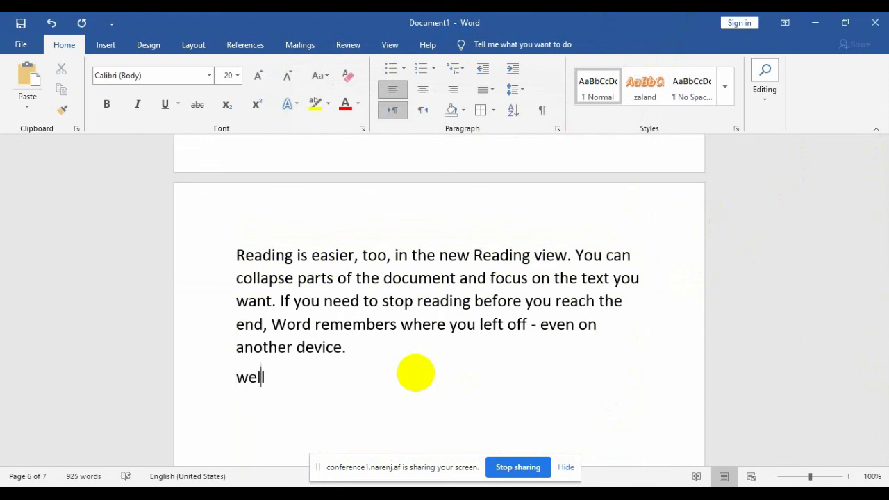
{"action": "type", "text": " all"}
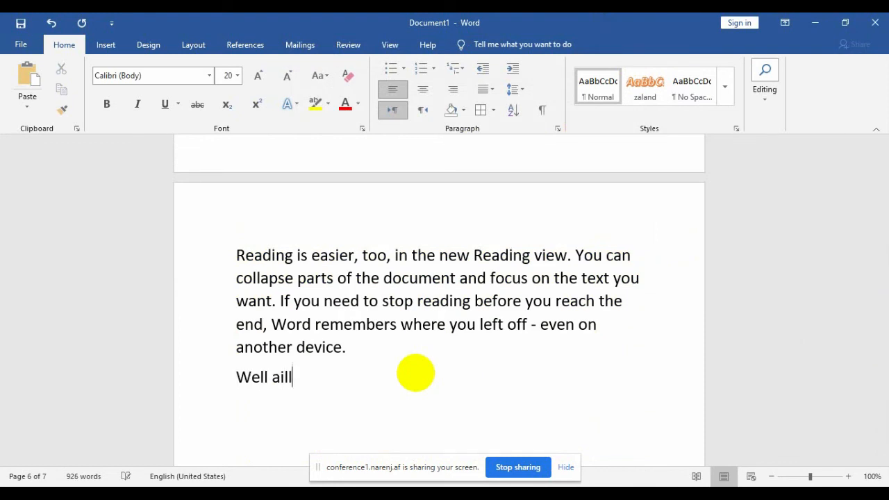
{"action": "key", "text": "BackSpace"}
{"action": "key", "text": "BackSpace"}
{"action": "key", "text": "BackSpace"}
{"action": "type", "text": "will"}
{"action": "double_click", "coordinate": [279, 376]}
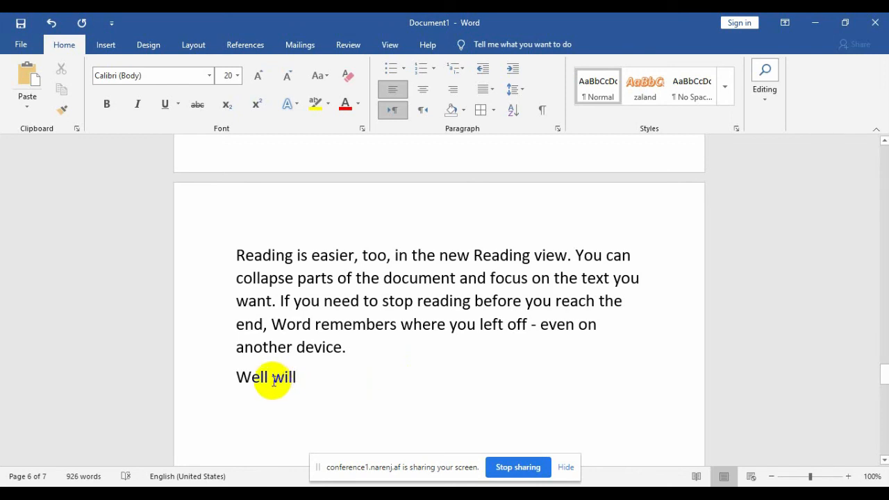
{"action": "left_click", "coordinate": [277, 347]}
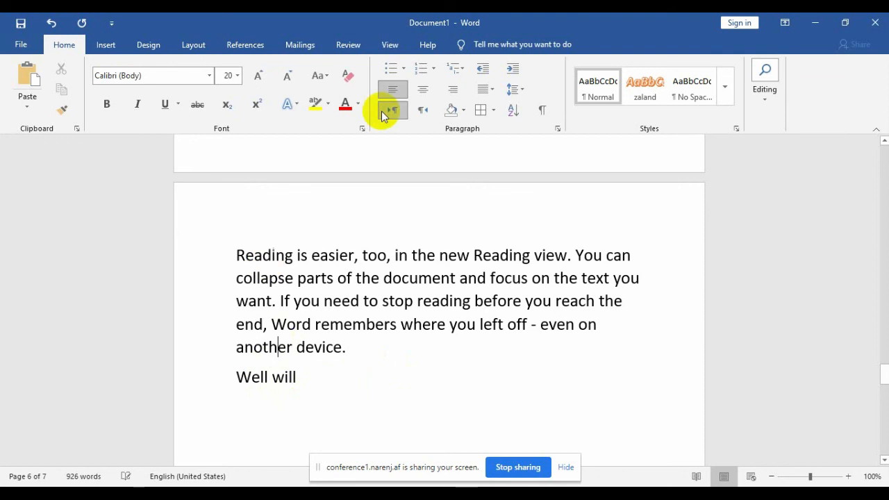
Open Advanced Find, turn on Sounds like (English), search for "well" and highlight all matches.
{"action": "left_click", "coordinate": [765, 89]}
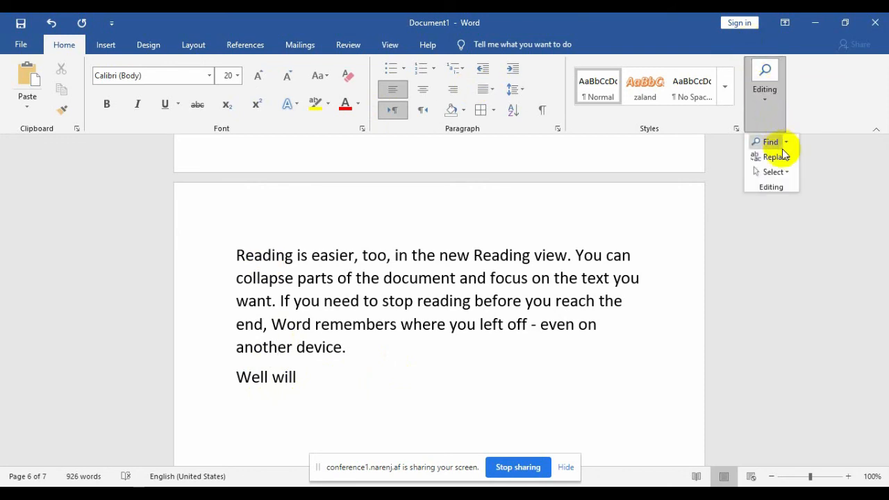
{"action": "left_click", "coordinate": [786, 141]}
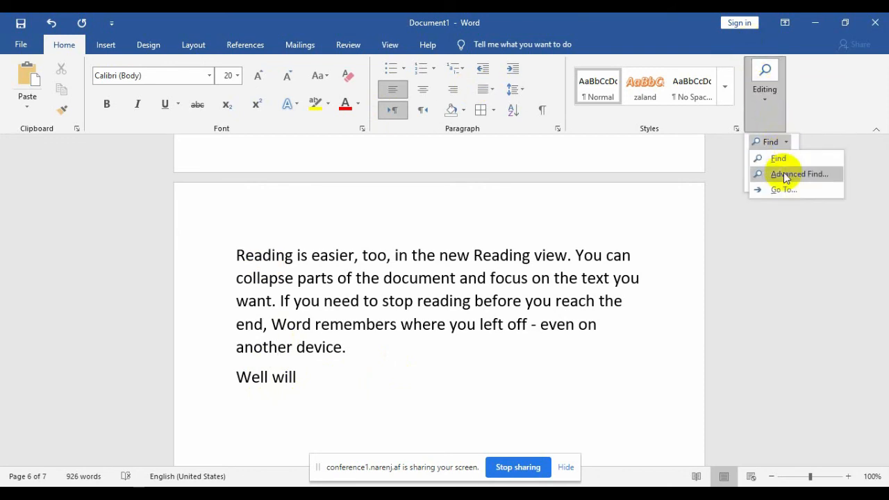
{"action": "left_click", "coordinate": [786, 175]}
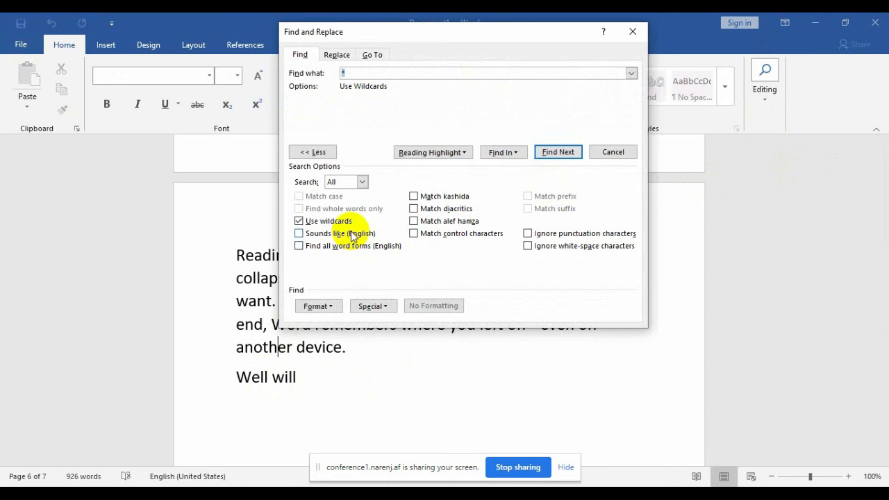
{"action": "left_click", "coordinate": [352, 235]}
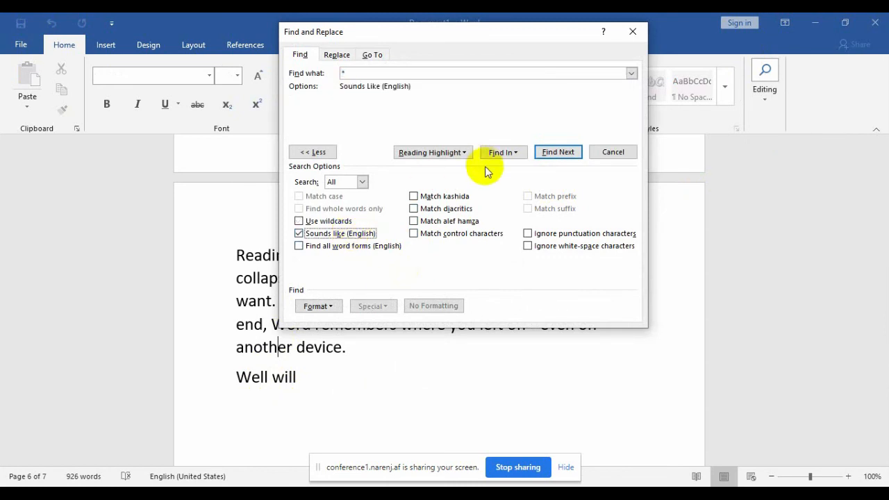
{"action": "double_click", "coordinate": [397, 74]}
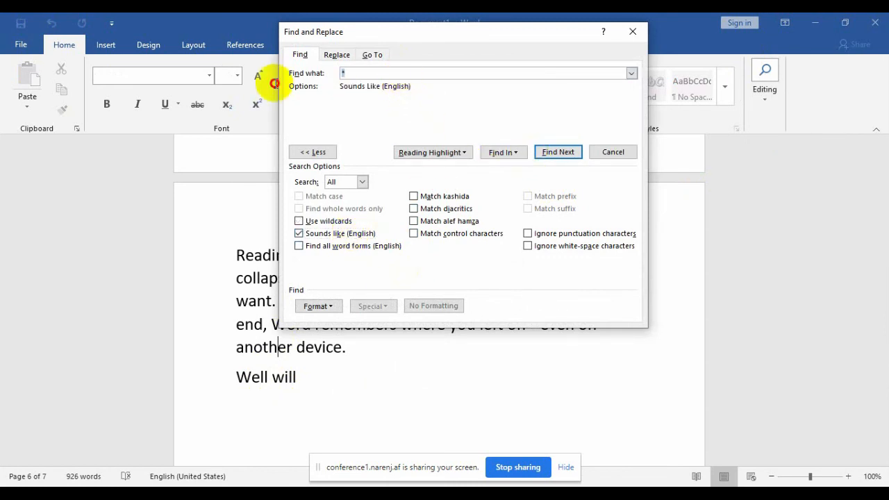
{"action": "type", "text": "well"}
{"action": "left_click", "coordinate": [456, 153]}
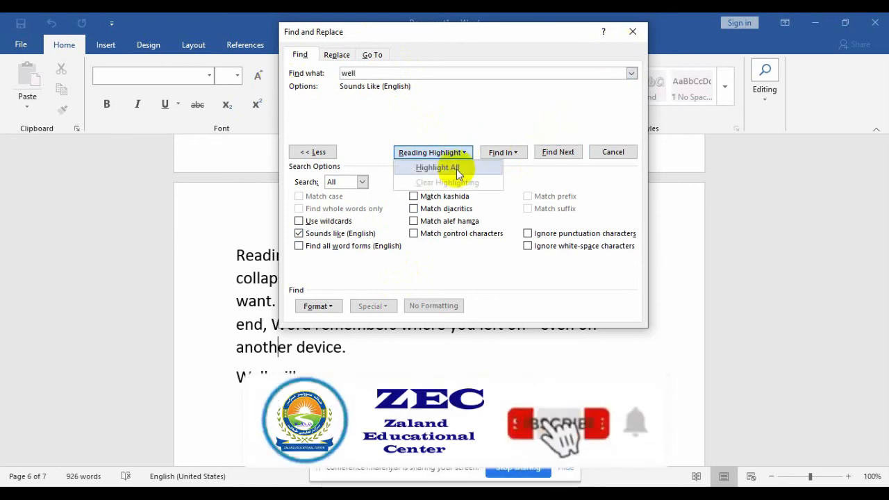
{"action": "left_click", "coordinate": [456, 167]}
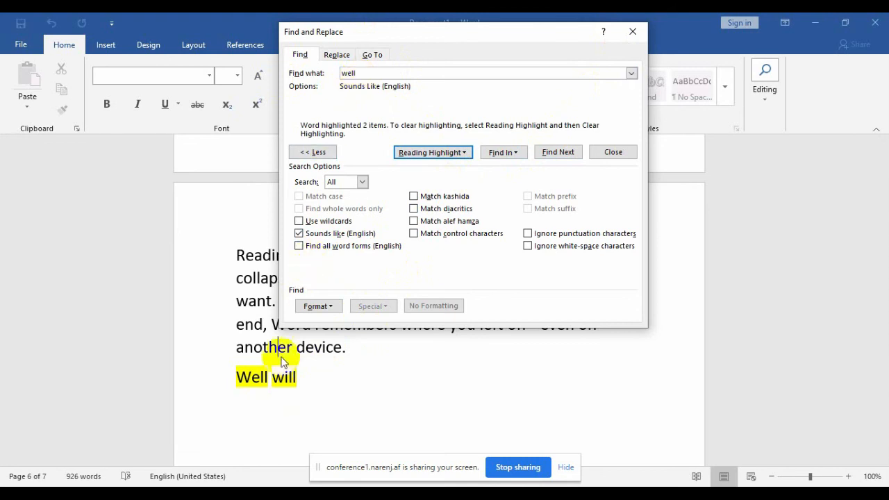
Turn off Sounds like, clear the reading highlight and close the dialog, placing the cursor in "document".
{"action": "left_click", "coordinate": [340, 236]}
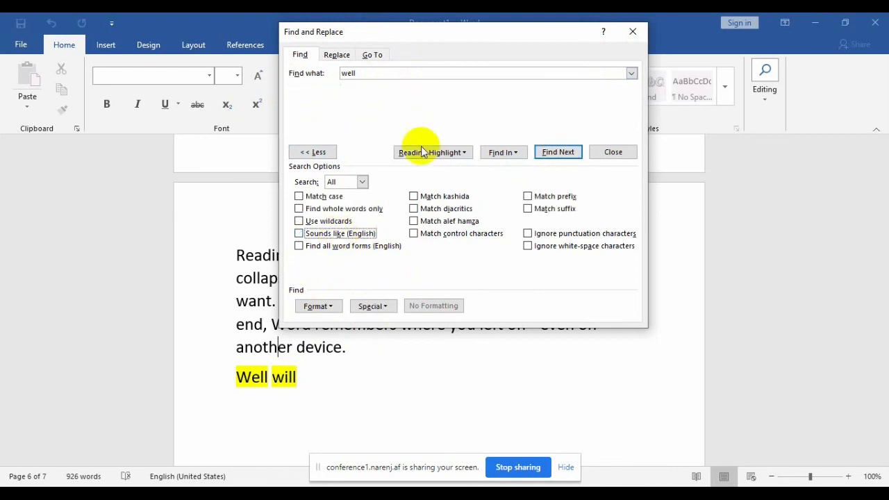
{"action": "left_click", "coordinate": [460, 154]}
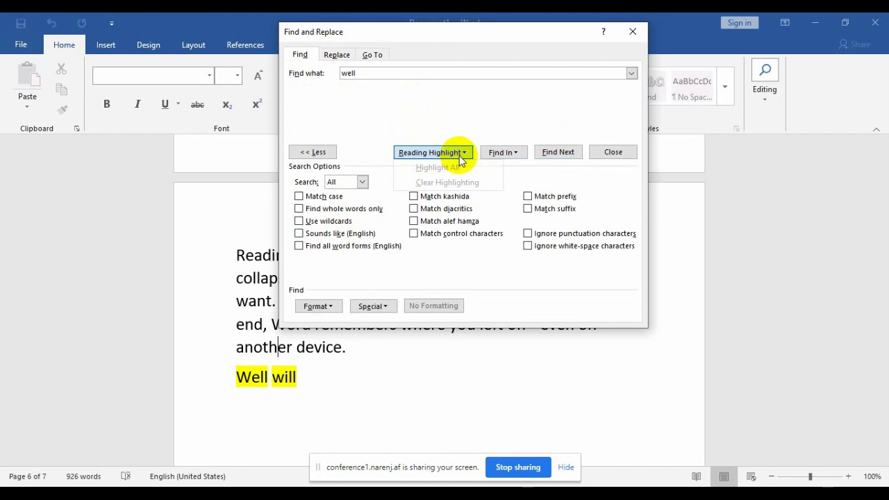
{"action": "left_click", "coordinate": [454, 182]}
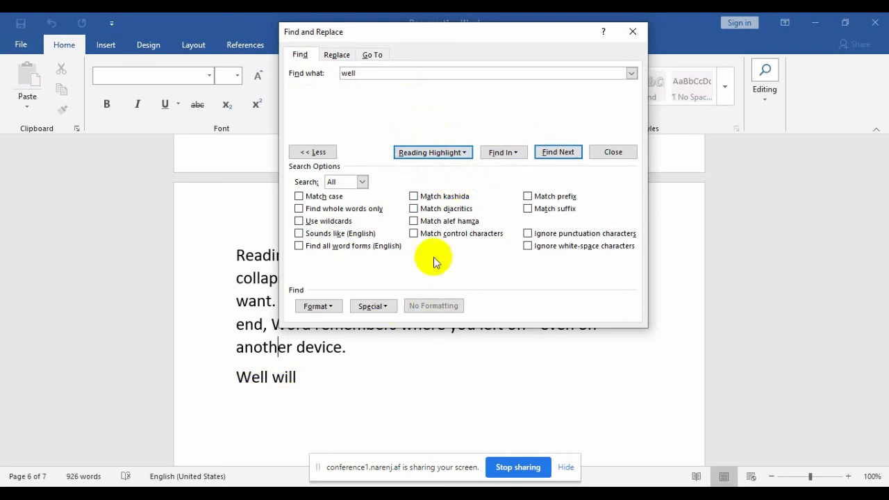
{"action": "left_click", "coordinate": [618, 152]}
{"action": "left_click", "coordinate": [401, 278]}
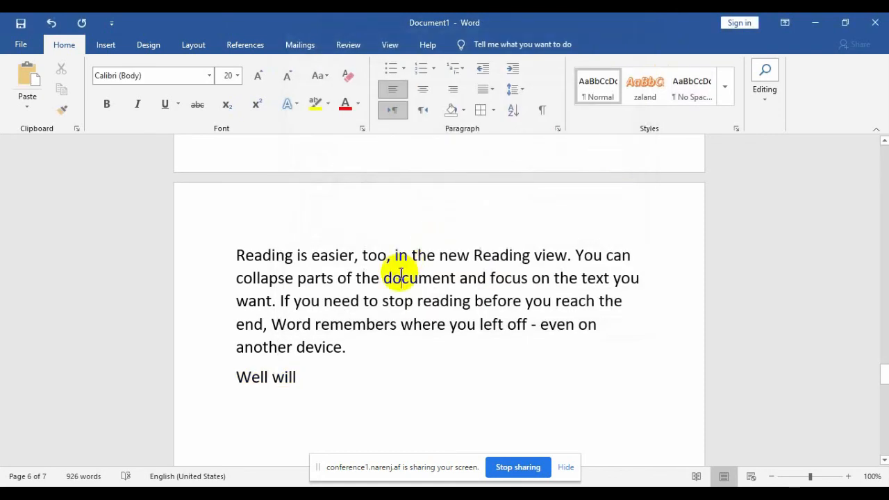
Reopen Advanced Find beside the text, highlight all matches of "well" with Sounds like turned off, and close the dialog.
{"action": "left_click", "coordinate": [768, 101]}
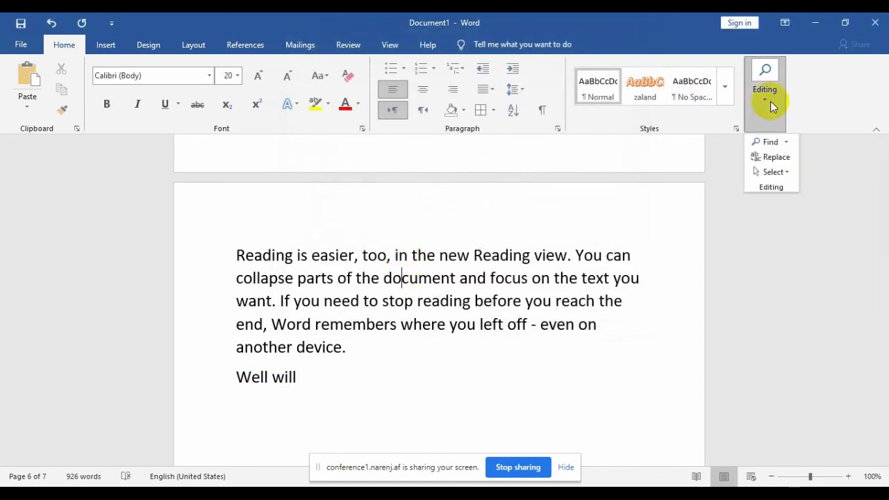
{"action": "left_click", "coordinate": [786, 142]}
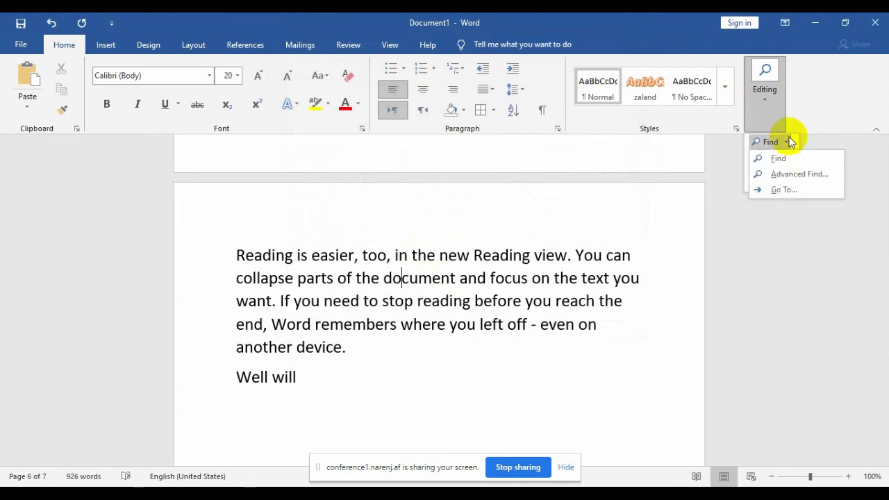
{"action": "left_click", "coordinate": [787, 174]}
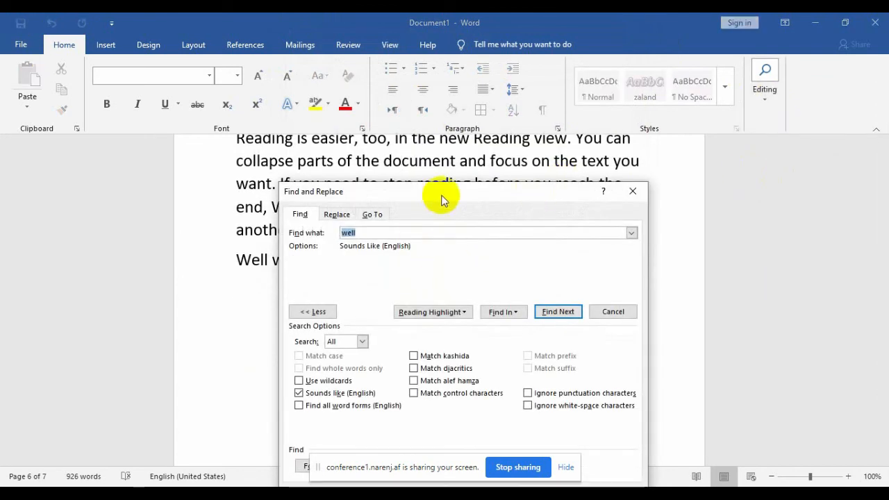
{"action": "left_click_drag", "start_coordinate": [442, 200], "coordinate": [497, 31]}
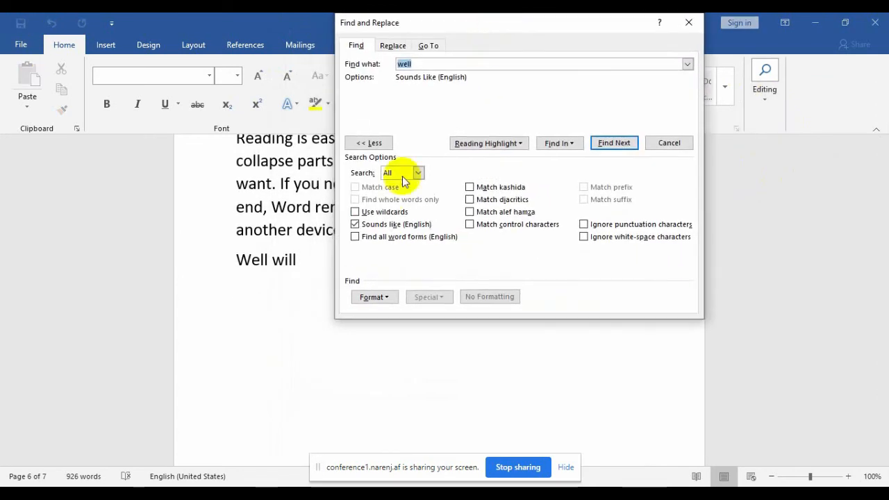
{"action": "left_click", "coordinate": [390, 225]}
{"action": "left_click", "coordinate": [511, 144]}
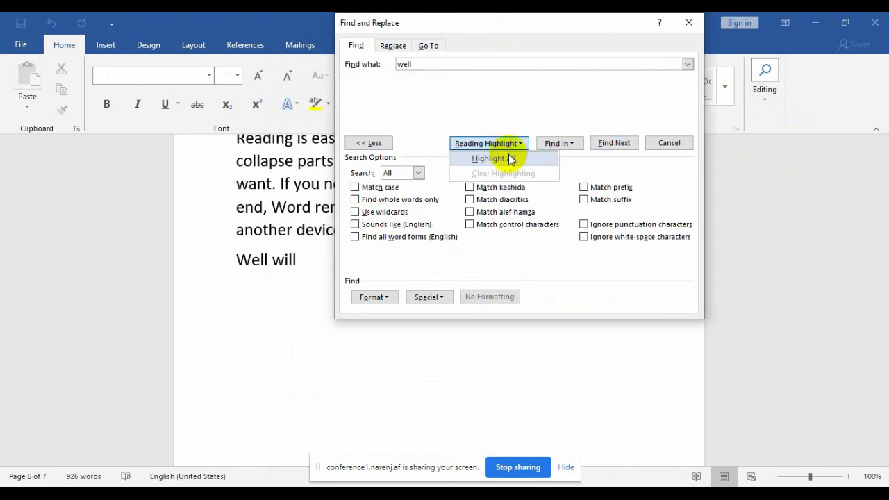
{"action": "left_click", "coordinate": [511, 159]}
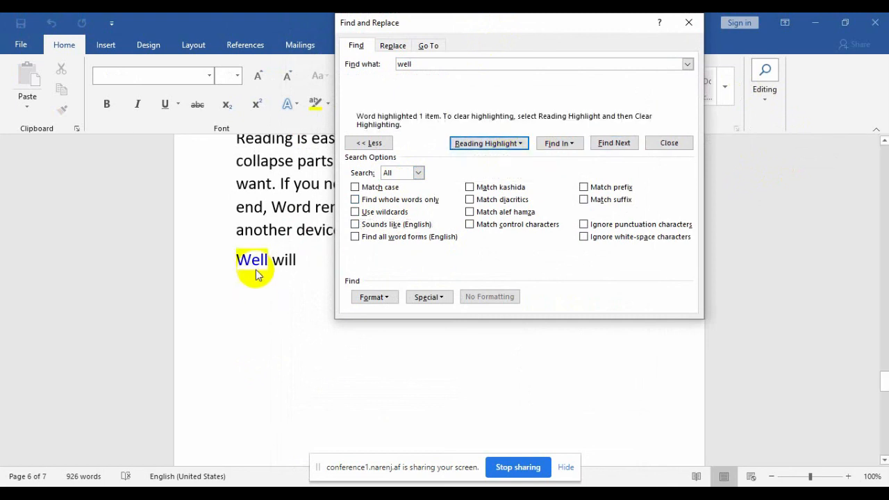
{"action": "double_click", "coordinate": [293, 271]}
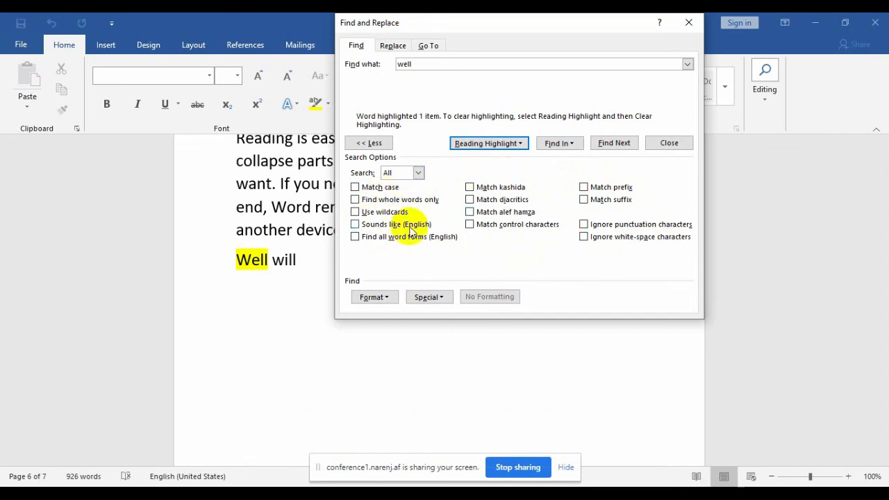
{"action": "left_click", "coordinate": [676, 142]}
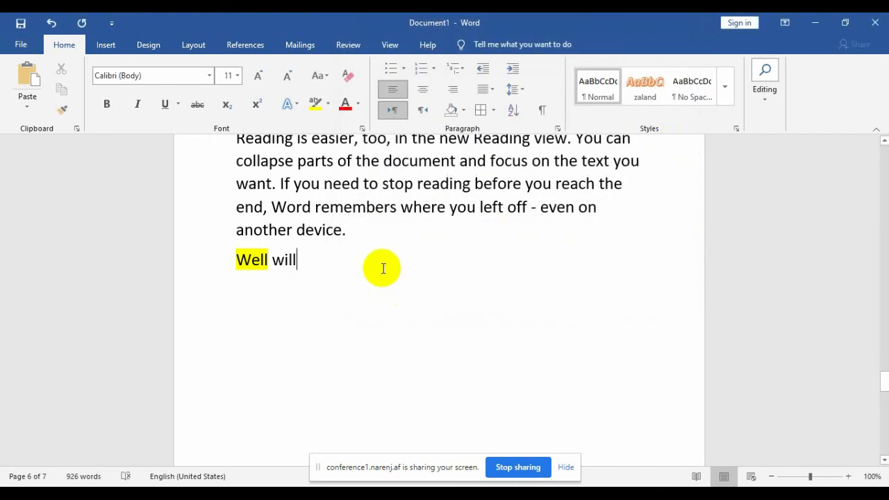
Replace all occurrences of "you" with "zaland" throughout the document and close the Find and Replace dialog.
{"action": "left_click_drag", "start_coordinate": [882, 383], "coordinate": [876, 346]}
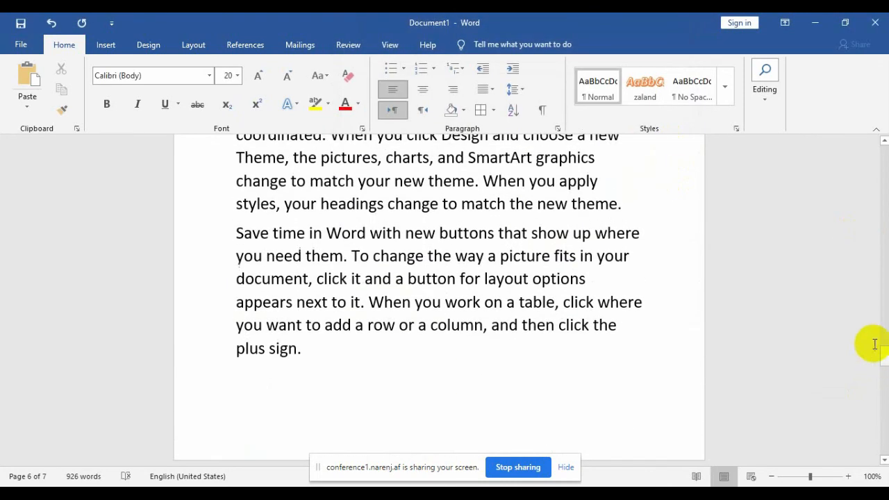
{"action": "left_click", "coordinate": [772, 111]}
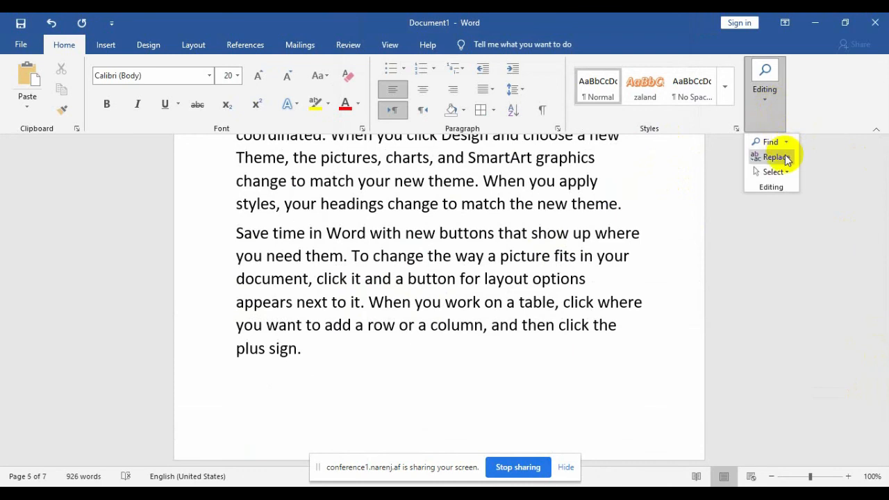
{"action": "left_click", "coordinate": [787, 159]}
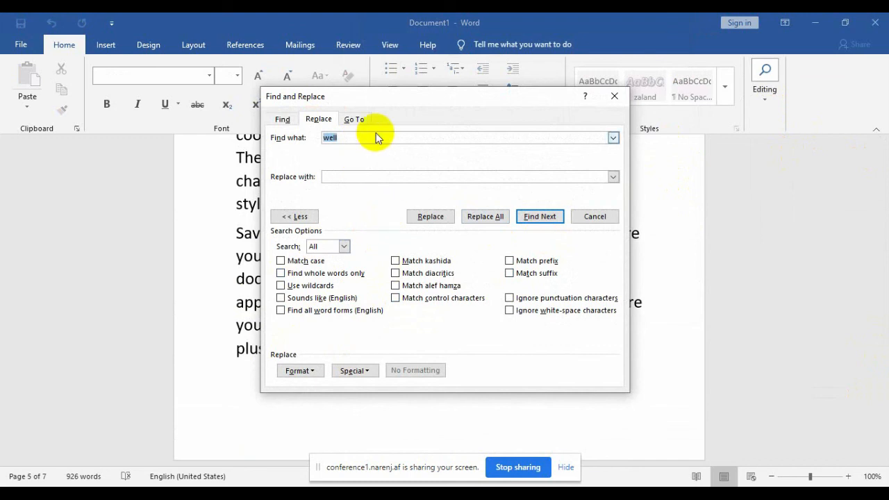
{"action": "left_click_drag", "start_coordinate": [432, 102], "coordinate": [522, 127]}
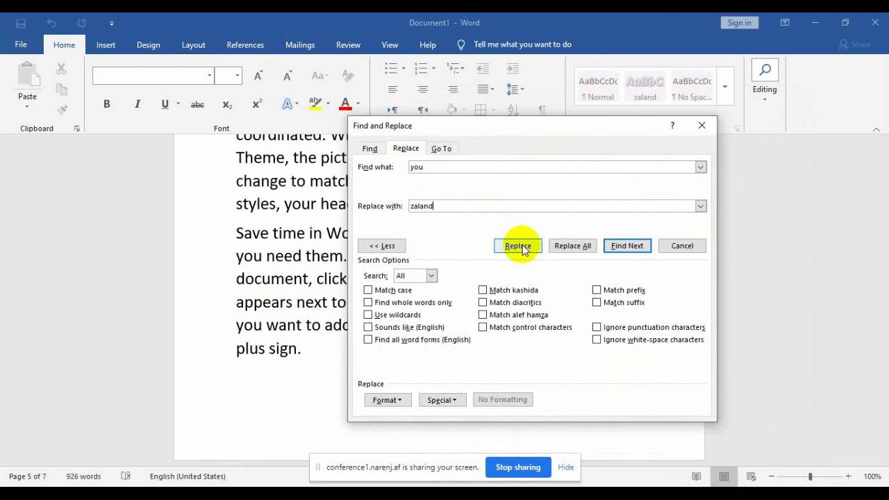
{"action": "left_click", "coordinate": [581, 247]}
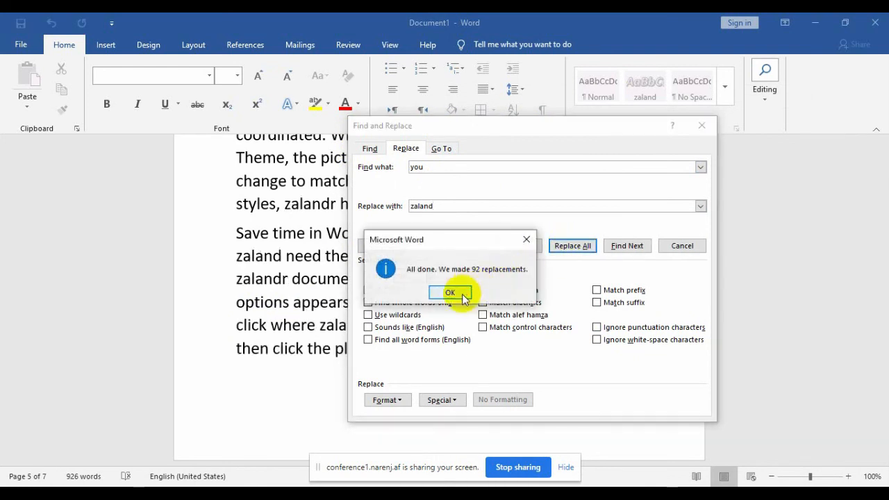
{"action": "left_click", "coordinate": [450, 292]}
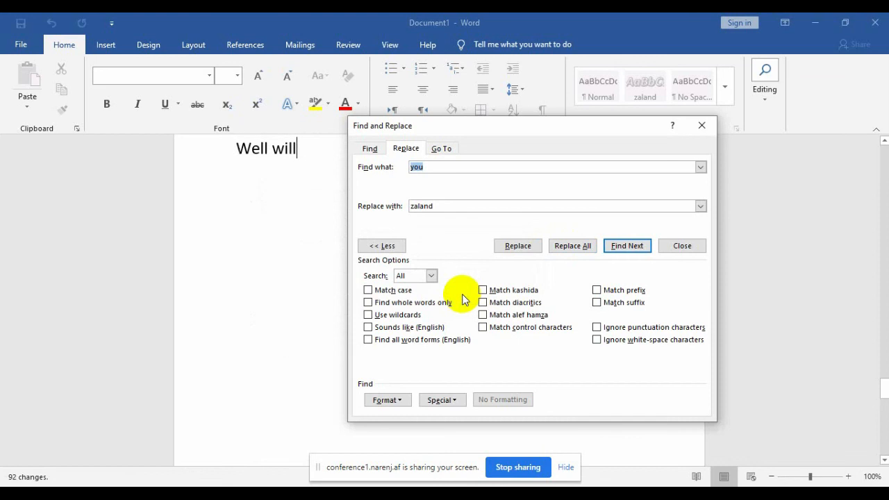
{"action": "left_click", "coordinate": [682, 245]}
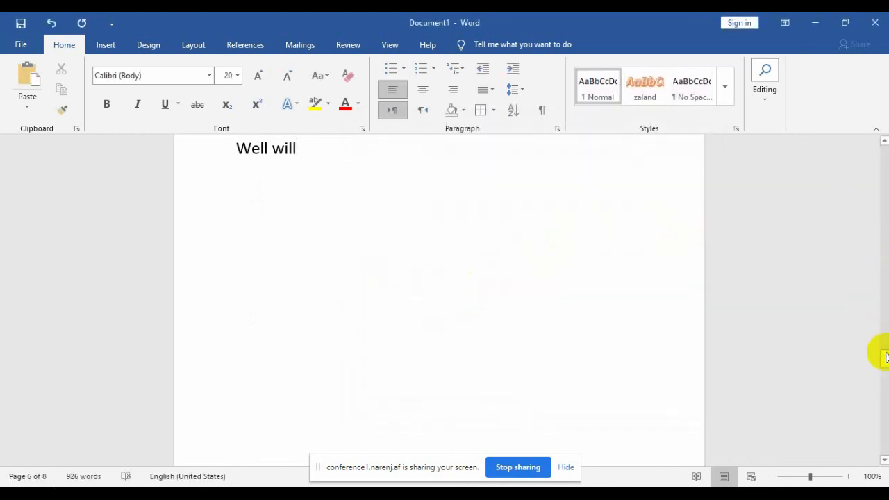
Examine the replaced words on pages 6, 3 and 5, selecting the final "r" of "zalandr" before "new theme".
{"action": "left_click_drag", "start_coordinate": [885, 355], "coordinate": [879, 339]}
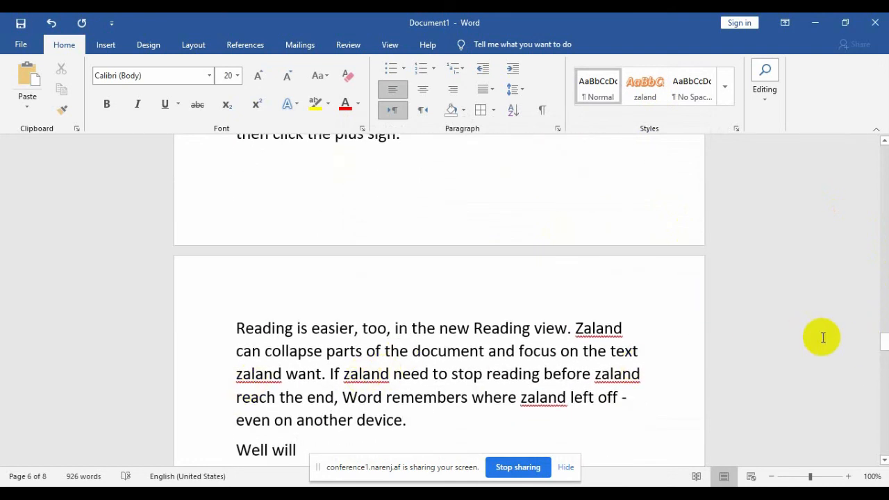
{"action": "left_click_drag", "start_coordinate": [884, 341], "coordinate": [872, 271]}
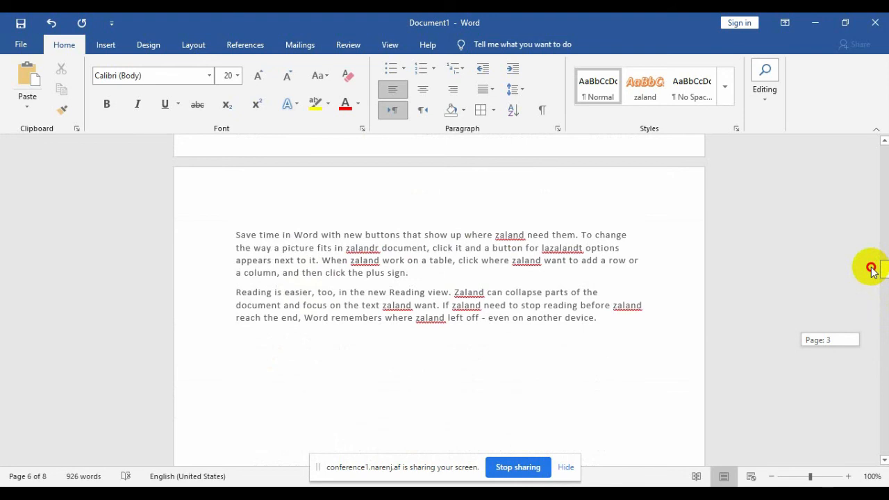
{"action": "left_click_drag", "start_coordinate": [872, 271], "coordinate": [880, 324]}
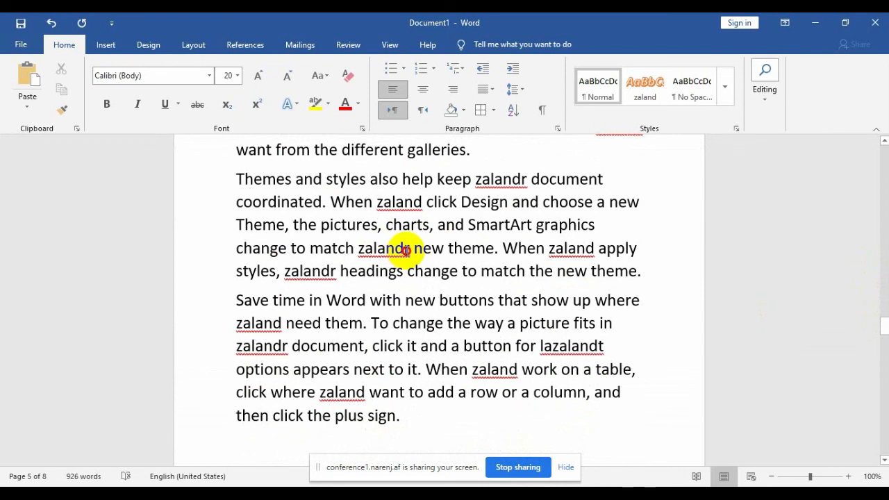
{"action": "double_click", "coordinate": [408, 248]}
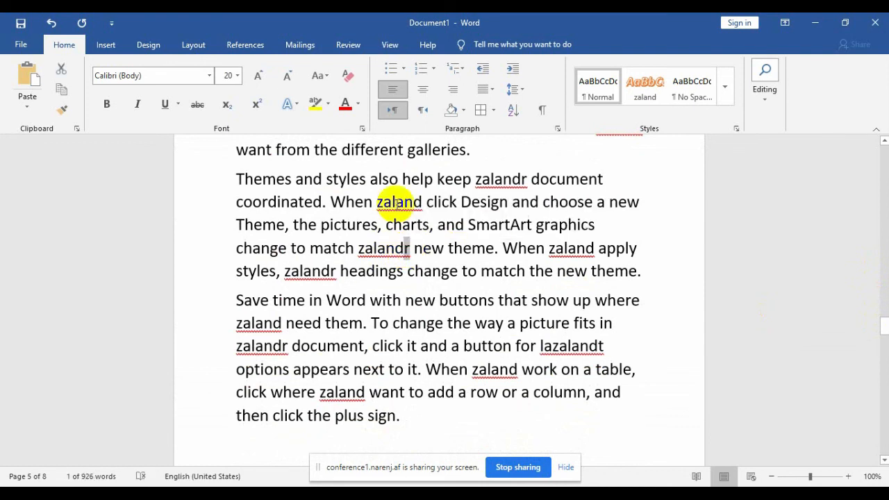
{"action": "left_click", "coordinate": [766, 102]}
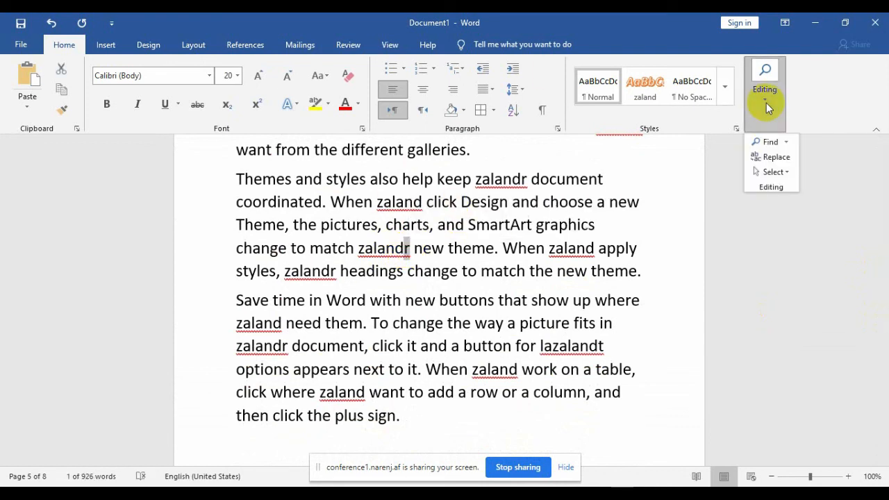
{"action": "left_click", "coordinate": [775, 156]}
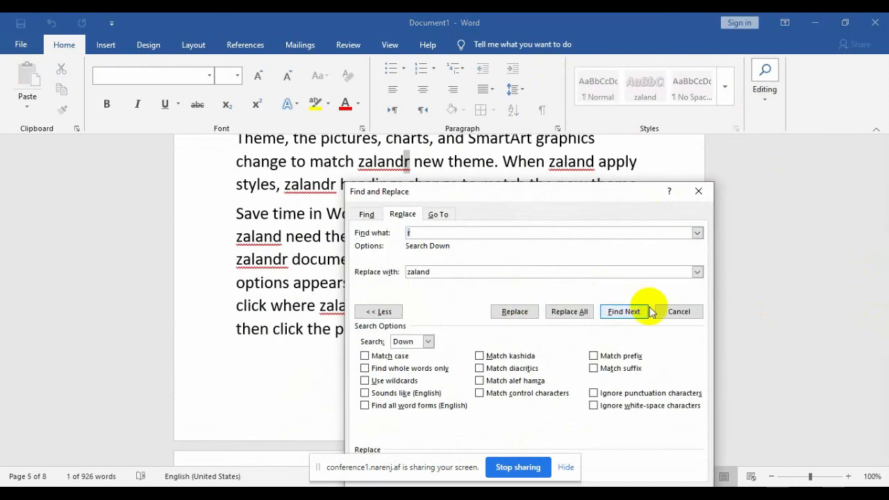
{"action": "left_click", "coordinate": [670, 313]}
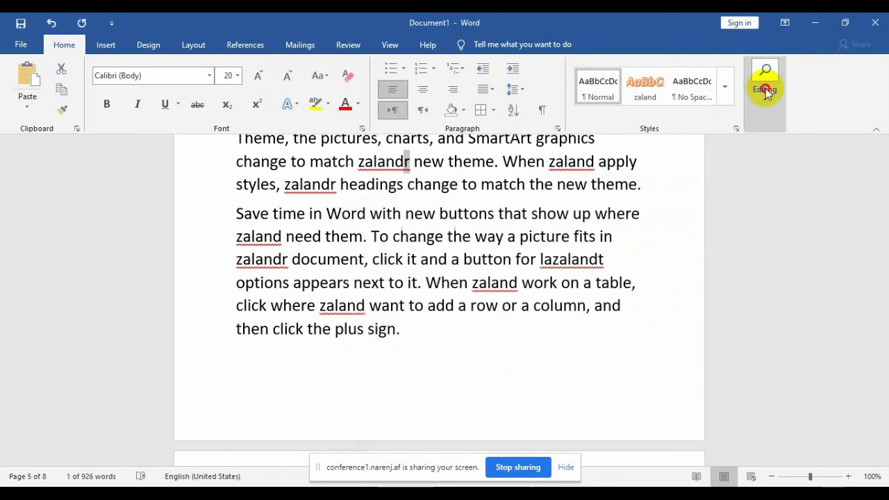
{"action": "left_click", "coordinate": [766, 90]}
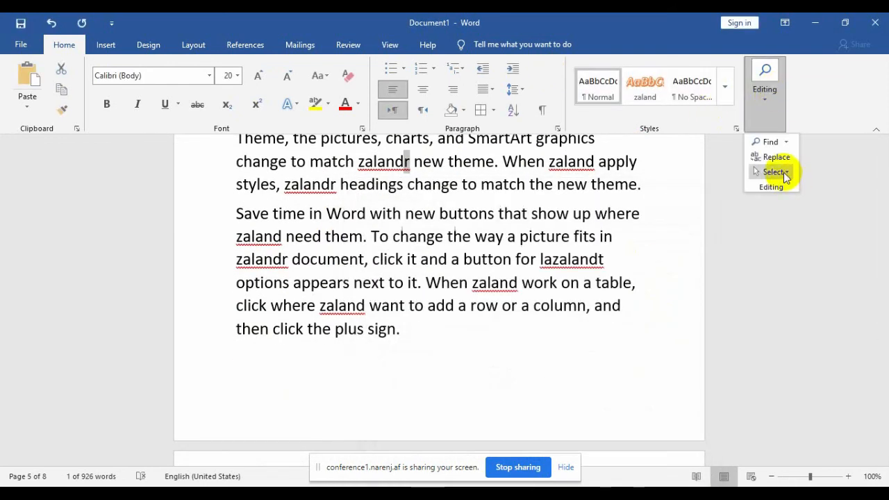
{"action": "left_click", "coordinate": [576, 313]}
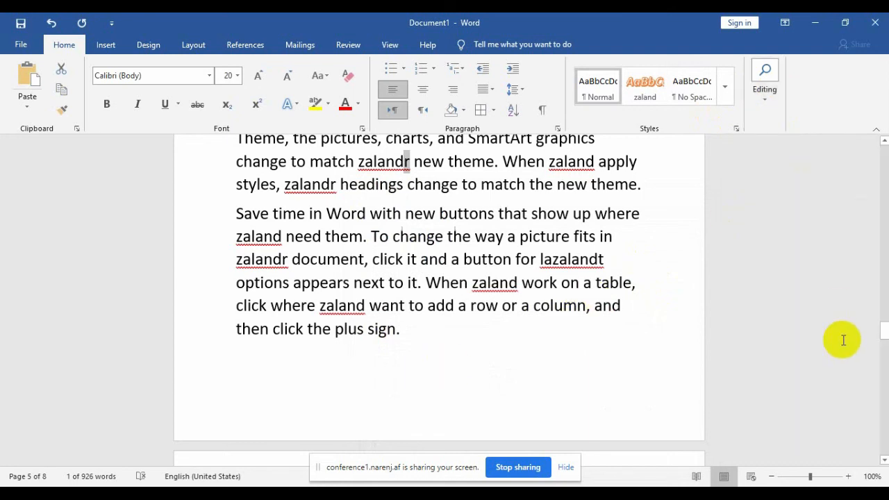
Select all text in the document with Select All, and clear the selection by placing the cursor before "text box".
{"action": "left_click_drag", "start_coordinate": [883, 335], "coordinate": [879, 312]}
{"action": "left_click", "coordinate": [771, 107]}
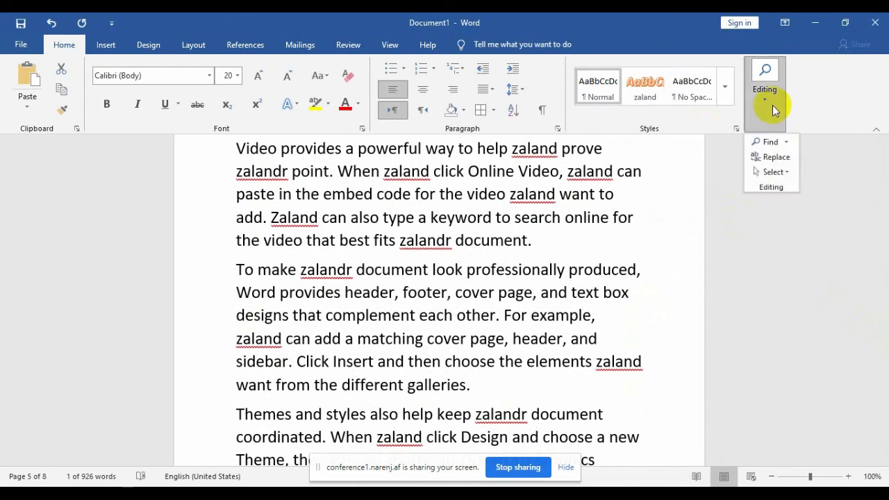
{"action": "left_click", "coordinate": [787, 173]}
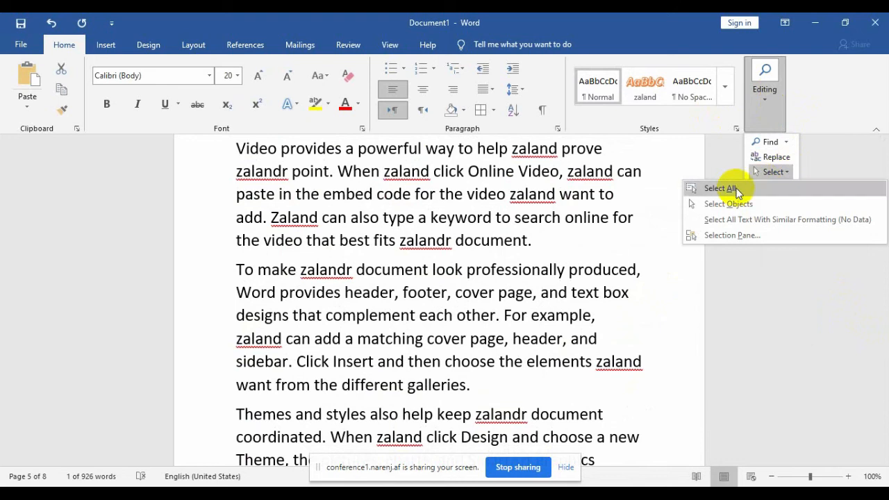
{"action": "left_click", "coordinate": [729, 190]}
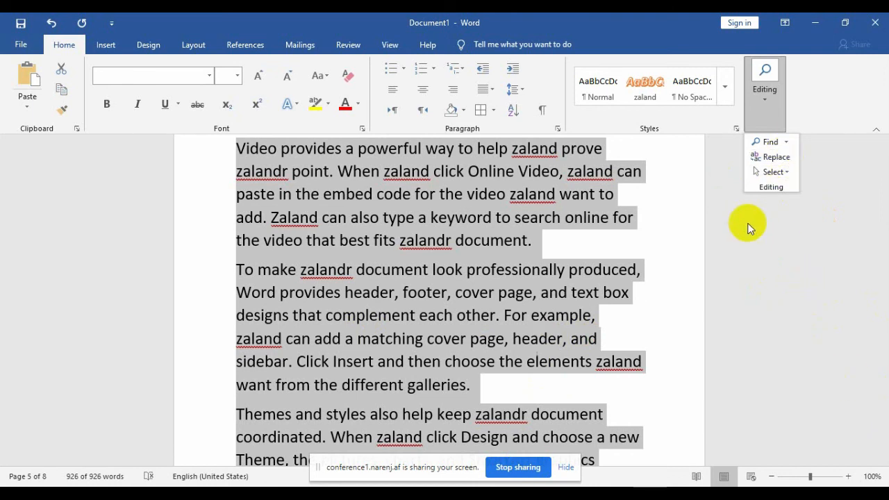
{"action": "left_click", "coordinate": [787, 174]}
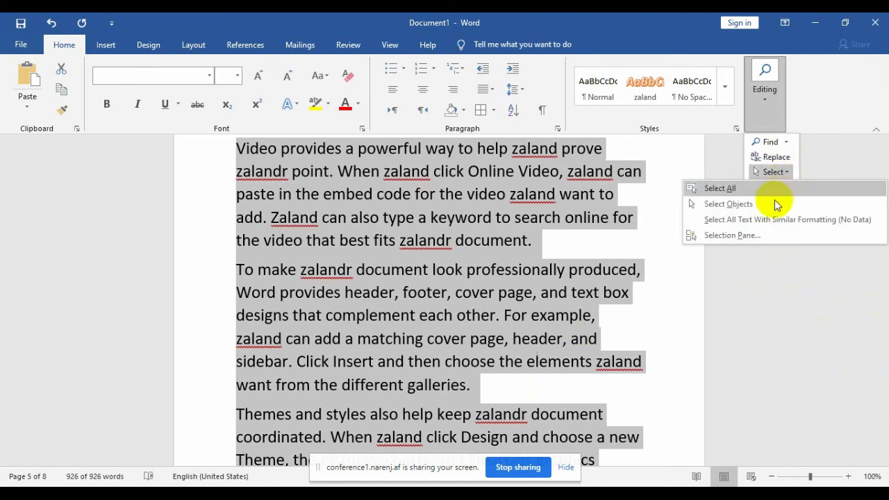
{"action": "left_click", "coordinate": [514, 323]}
{"action": "left_click", "coordinate": [545, 292]}
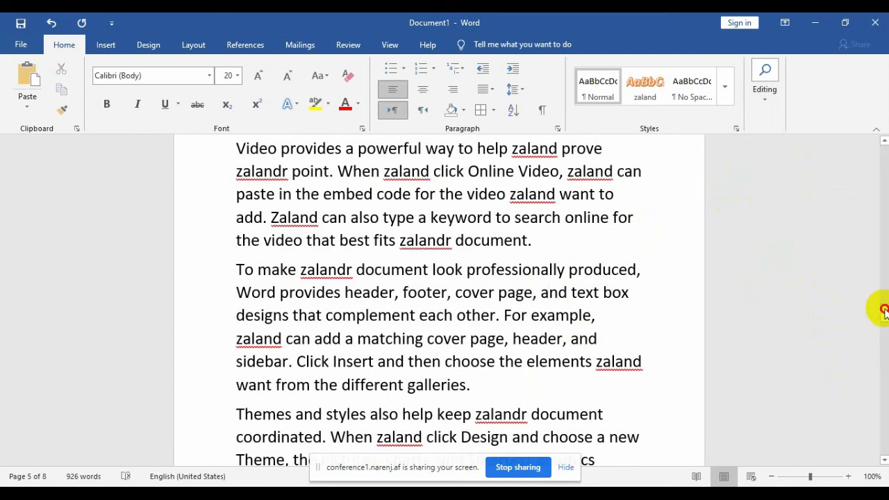
Draw a five-point star over the text on page 5 and make three copies, two overlapping it diagonally and one apart near the right margin.
{"action": "mouse_move", "coordinate": [883, 310]}
{"action": "left_mouse_down"}
{"action": "mouse_move", "coordinate": [879, 299]}
{"action": "mouse_move", "coordinate": [886, 314]}
{"action": "left_mouse_up"}
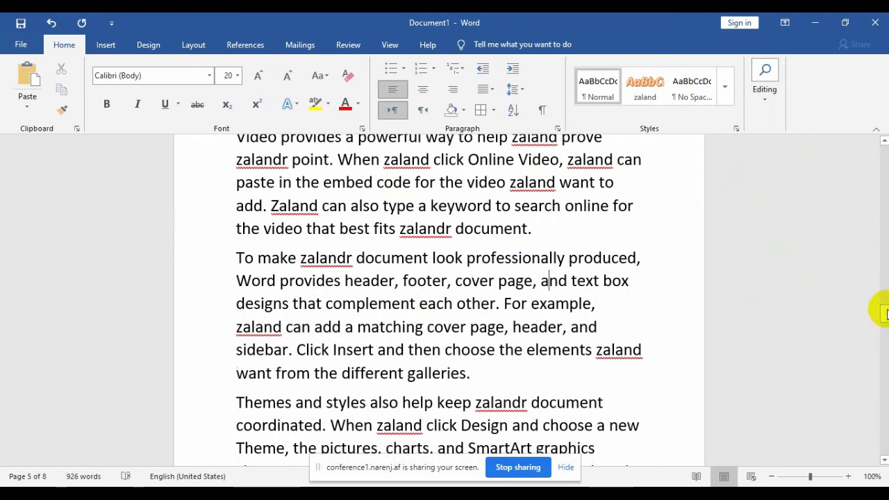
{"action": "left_click", "coordinate": [444, 303]}
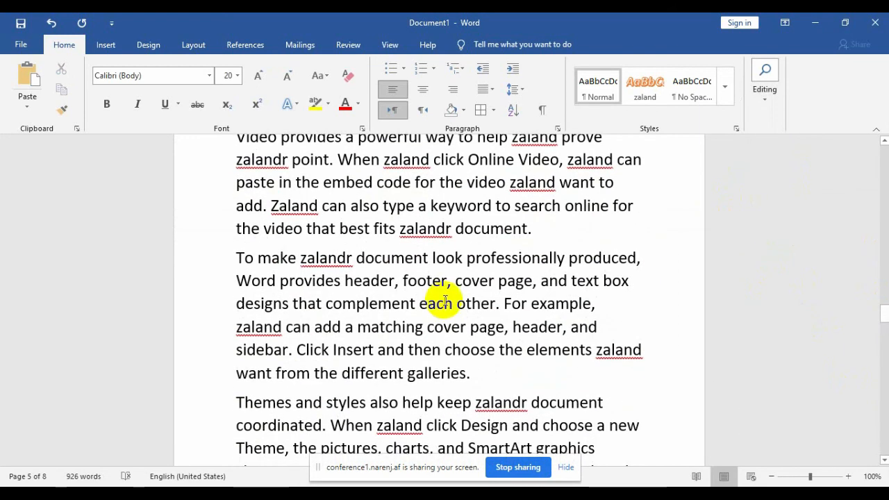
{"action": "left_click", "coordinate": [108, 46]}
{"action": "left_click", "coordinate": [120, 105]}
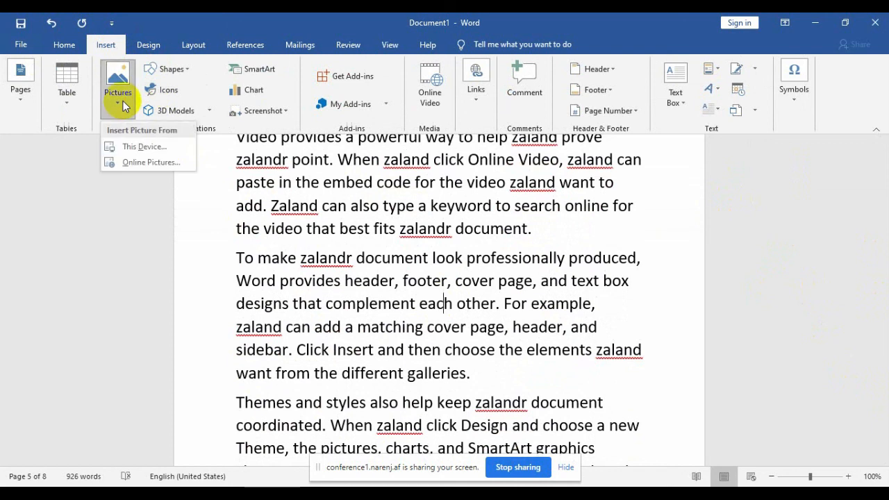
{"action": "left_click", "coordinate": [169, 67]}
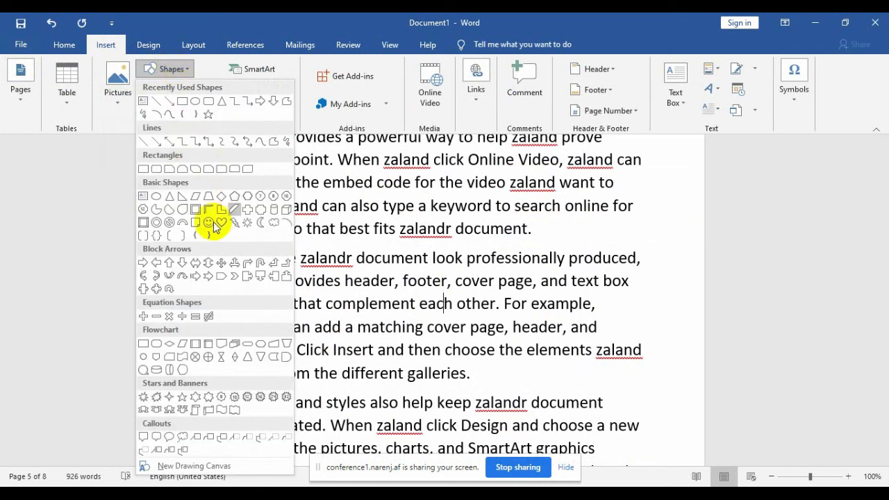
{"action": "left_click", "coordinate": [208, 114]}
{"action": "left_click_drag", "start_coordinate": [285, 195], "coordinate": [407, 293]}
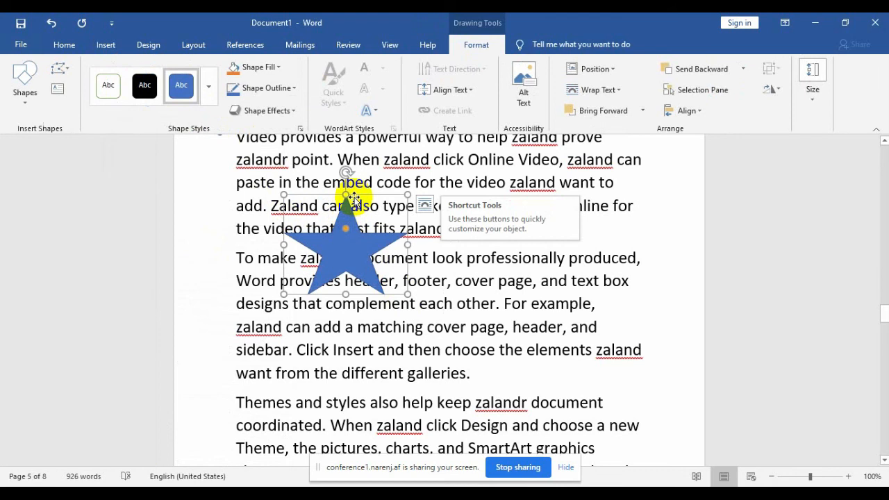
{"action": "left_click_drag", "start_coordinate": [356, 200], "coordinate": [556, 235]}
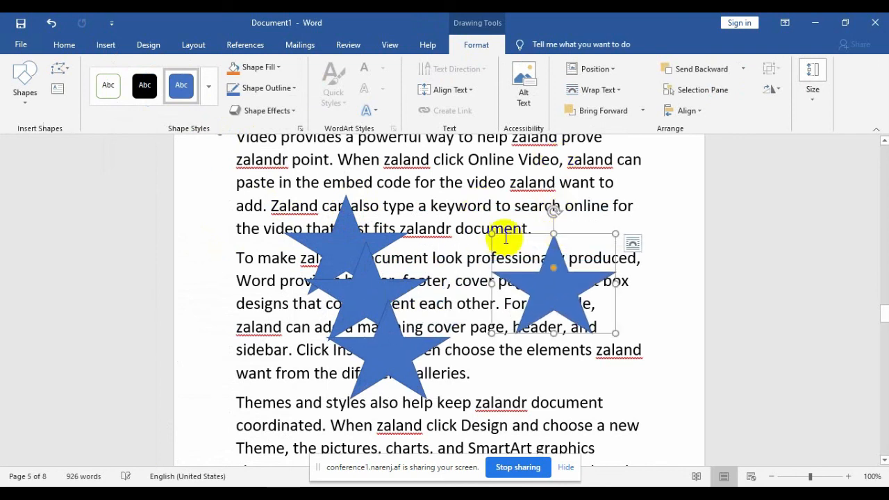
Apply the third-row orange theme style to the separate star and the third-row black theme style to the lowest overlapping star.
{"action": "left_click", "coordinate": [211, 86]}
{"action": "left_click", "coordinate": [182, 189]}
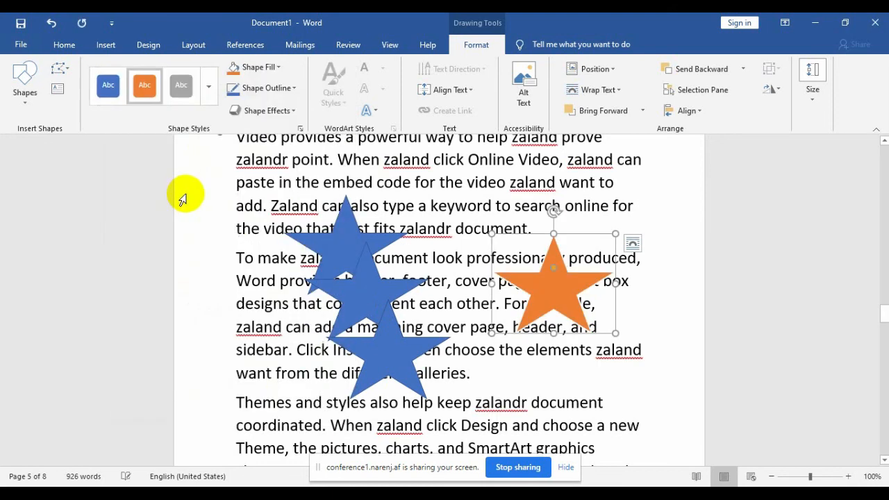
{"action": "left_click", "coordinate": [392, 356]}
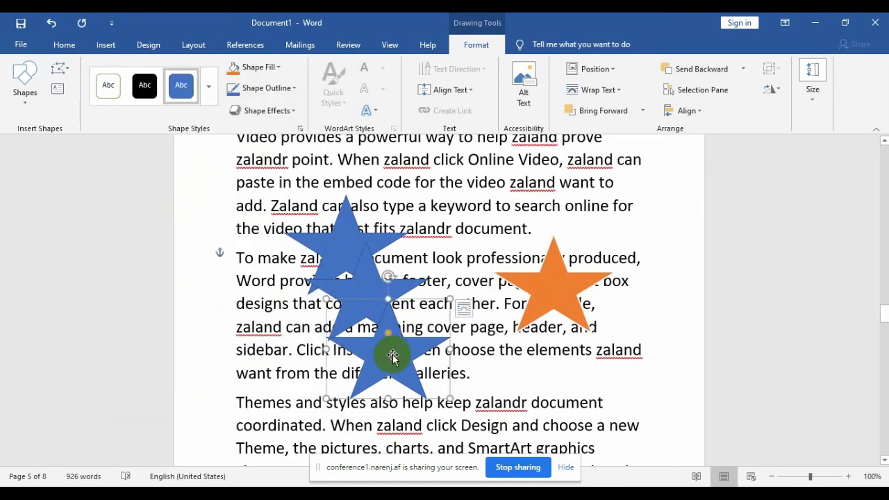
{"action": "left_click", "coordinate": [209, 86]}
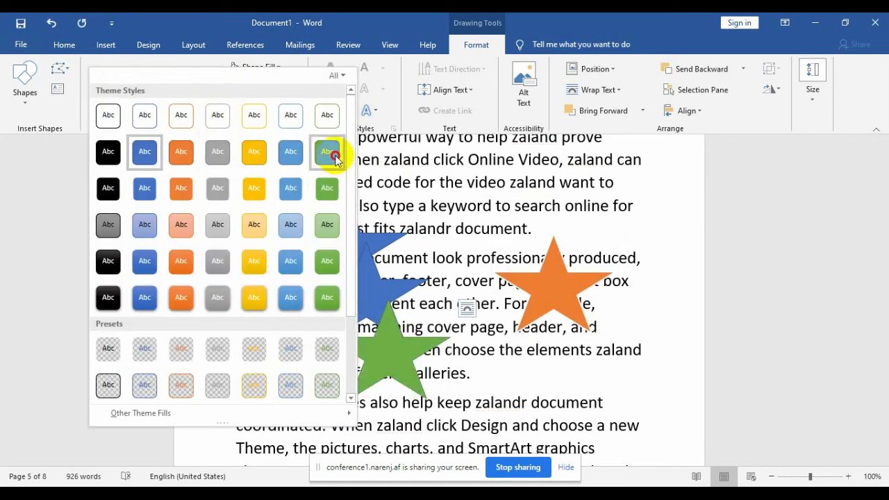
{"action": "left_click", "coordinate": [332, 156]}
{"action": "left_click", "coordinate": [207, 88]}
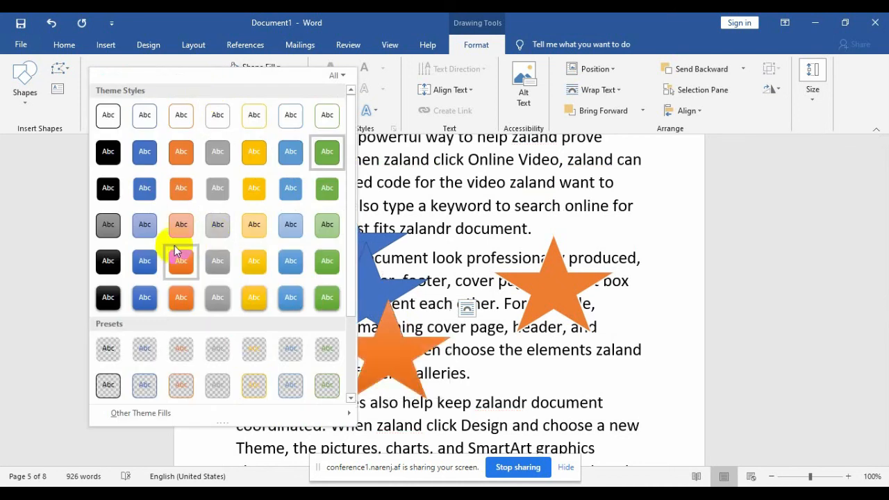
{"action": "left_click", "coordinate": [109, 188]}
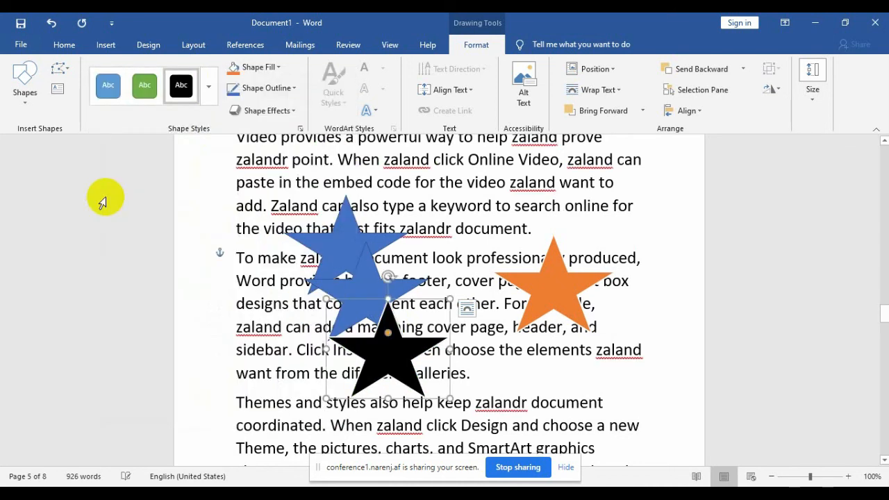
Apply the fourth-row light gold theme style to the middle overlapping star.
{"action": "left_click", "coordinate": [359, 265]}
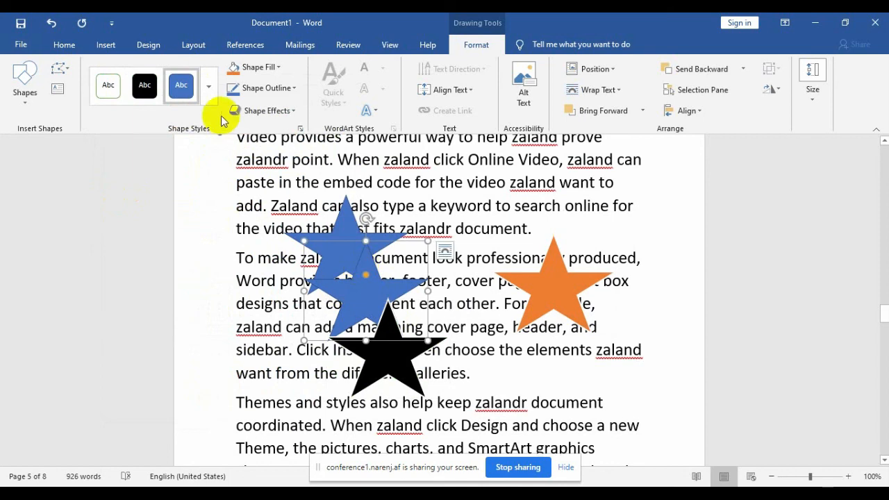
{"action": "left_click", "coordinate": [207, 87]}
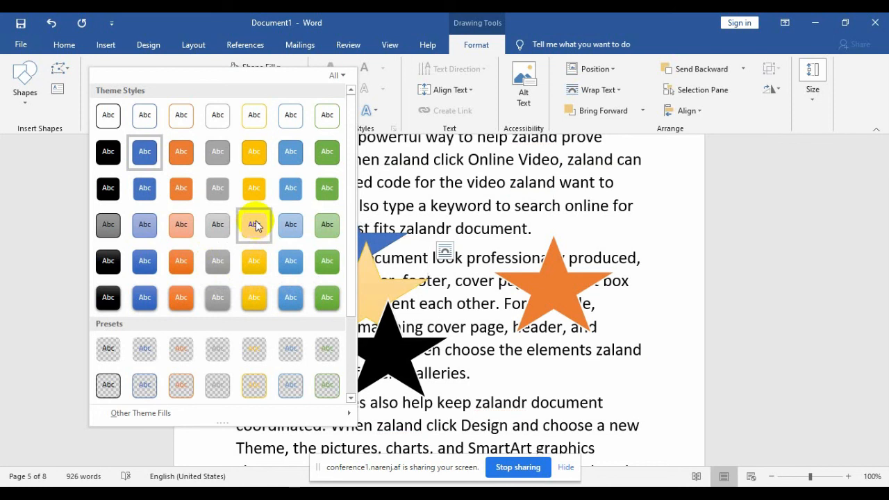
{"action": "key", "text": "Escape"}
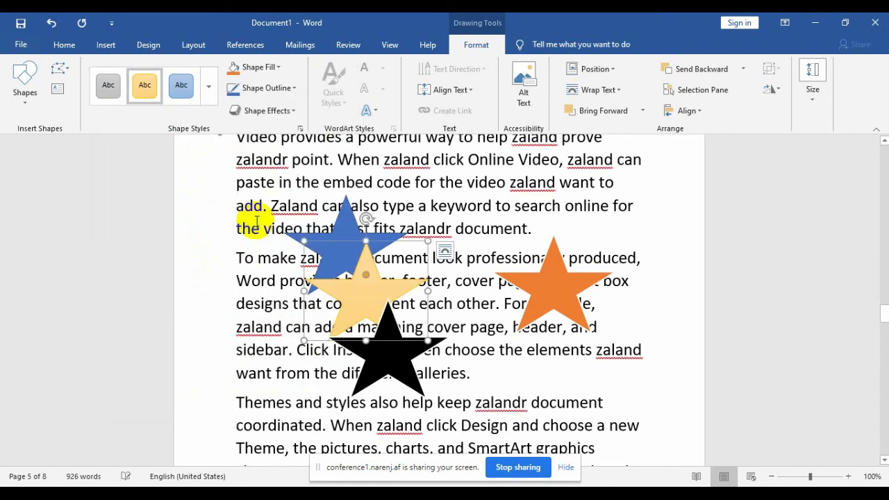
Send the orange star behind the text and deselect it.
{"action": "left_click", "coordinate": [428, 200]}
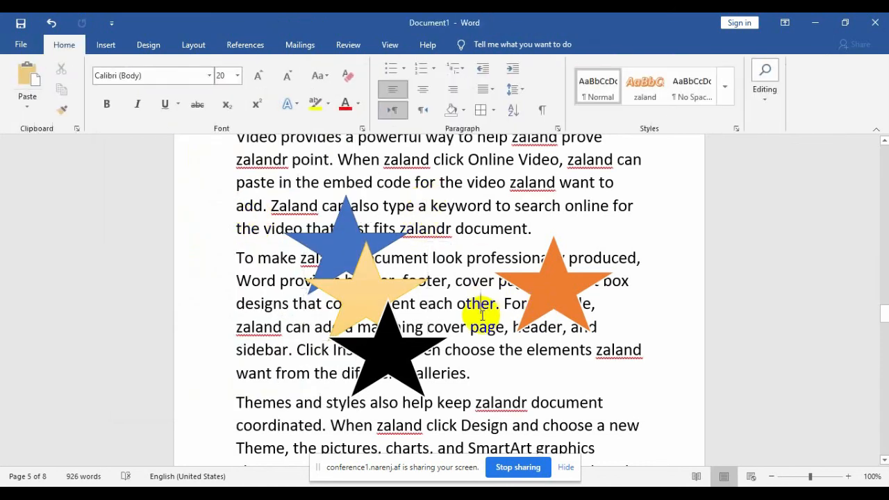
{"action": "left_click", "coordinate": [542, 292]}
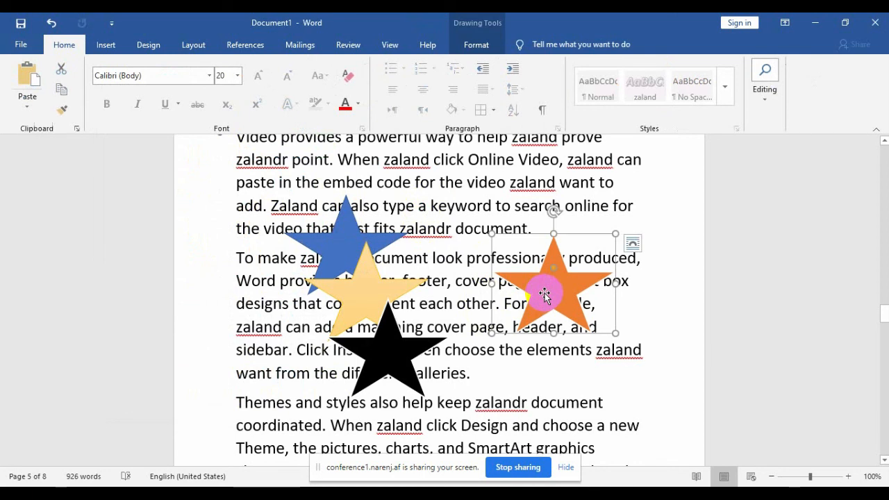
{"action": "right_click", "coordinate": [545, 298]}
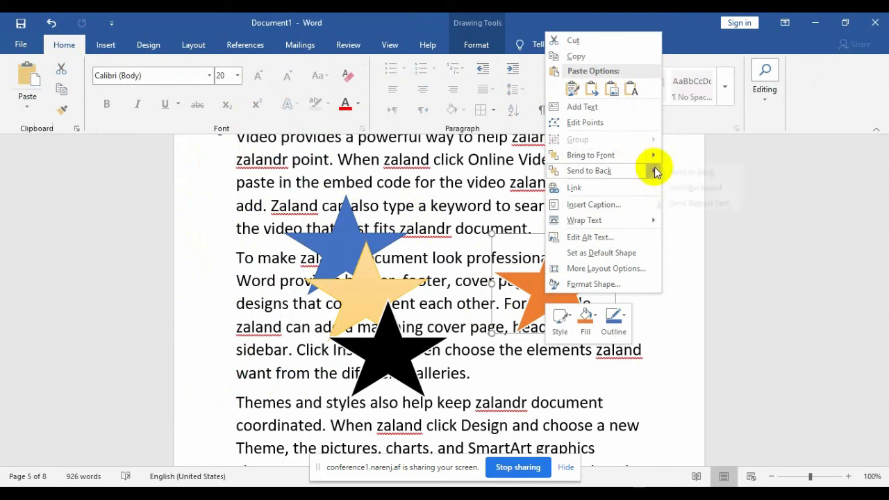
{"action": "mouse_move", "coordinate": [655, 171]}
{"action": "left_click", "coordinate": [701, 201]}
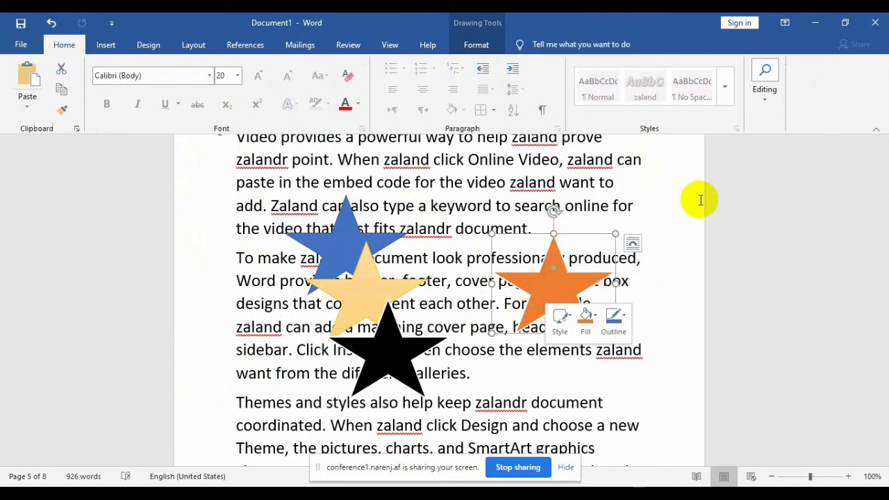
{"action": "left_click", "coordinate": [545, 203]}
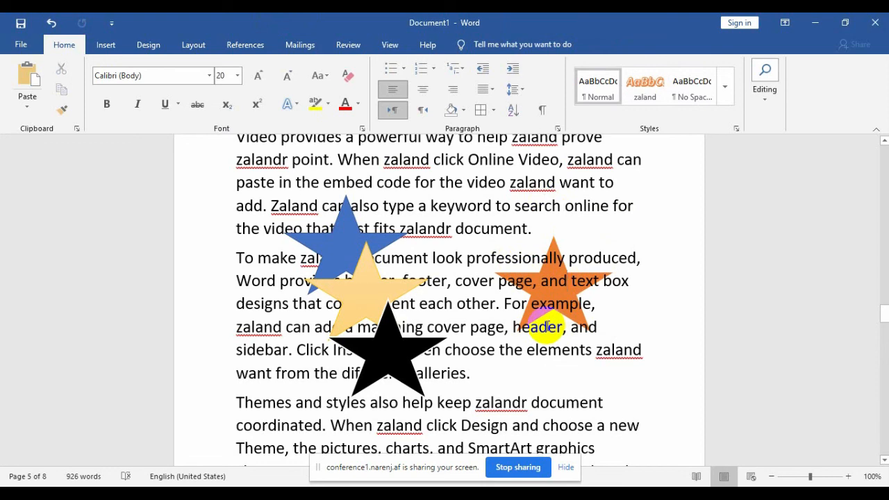
Try to select the orange star through the overlying text, and select each of the two surrounding paragraphs in turn.
{"action": "left_click", "coordinate": [554, 234]}
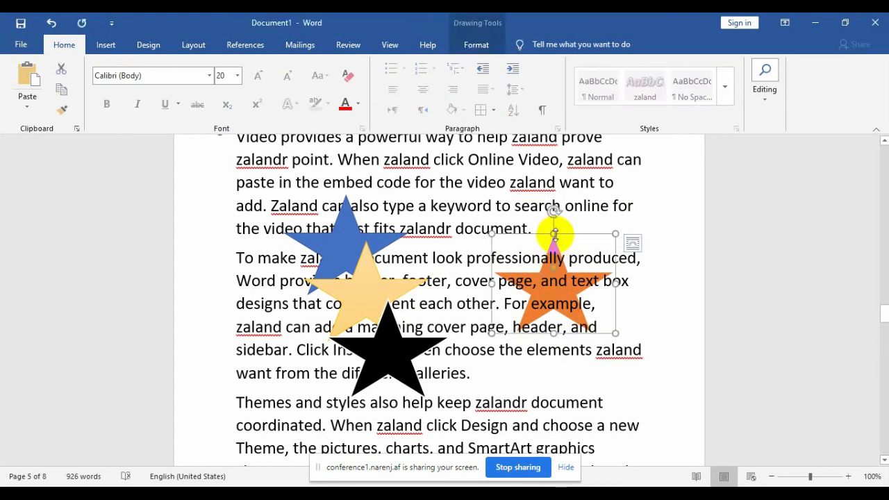
{"action": "left_click", "coordinate": [560, 287]}
{"action": "left_click", "coordinate": [372, 181]}
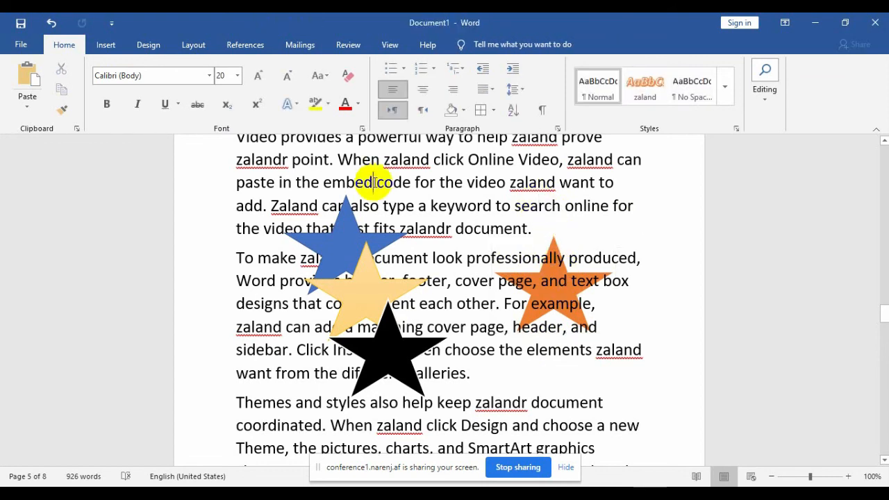
{"action": "triple_click", "coordinate": [293, 198]}
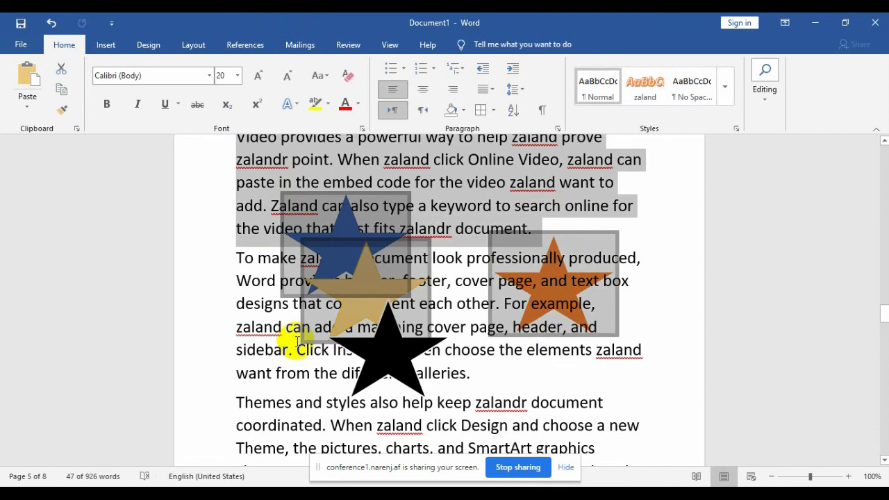
{"action": "left_click", "coordinate": [297, 373]}
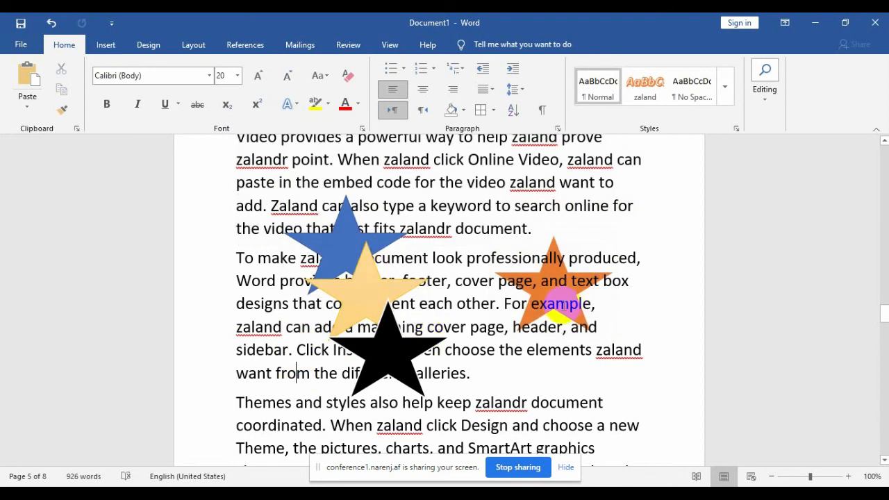
{"action": "triple_click", "coordinate": [550, 302]}
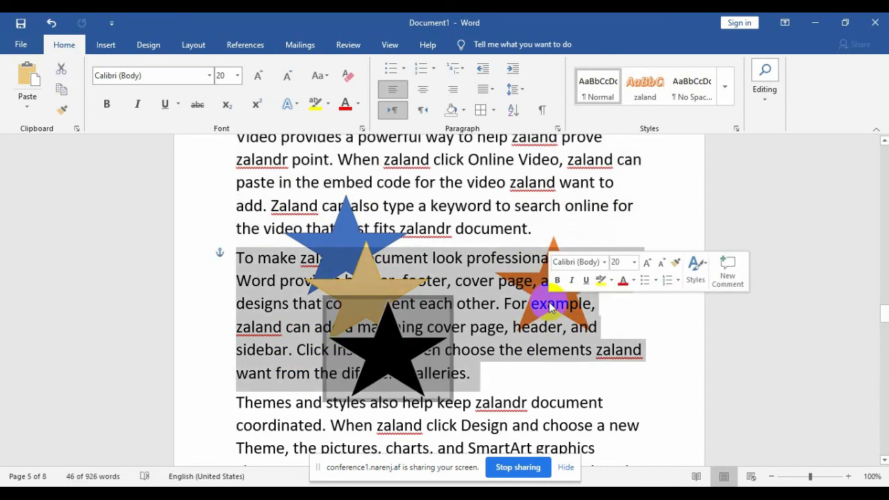
Insert "mdfdsff" inside the word "example" and "sdfs" inside the word "and" in the text over the orange star.
{"action": "left_click", "coordinate": [550, 304]}
{"action": "type", "text": "mdfdsffample, zaland can add a matching cover page,"}
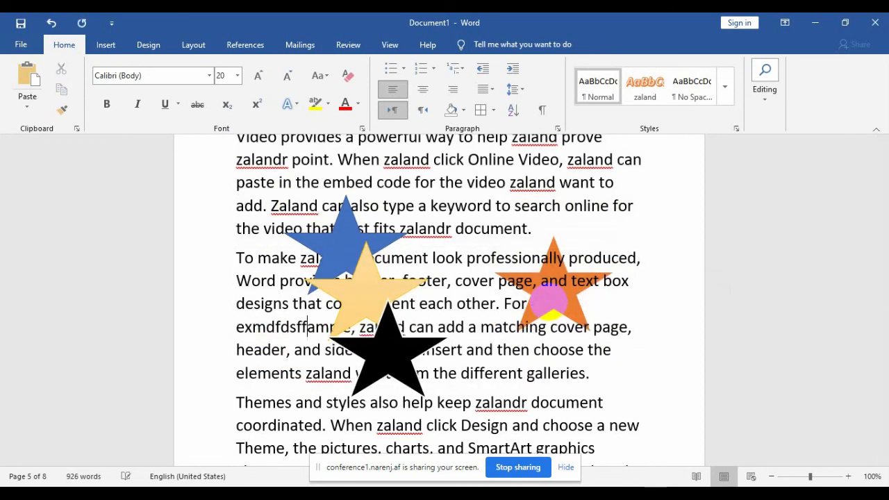
{"action": "left_click", "coordinate": [550, 280]}
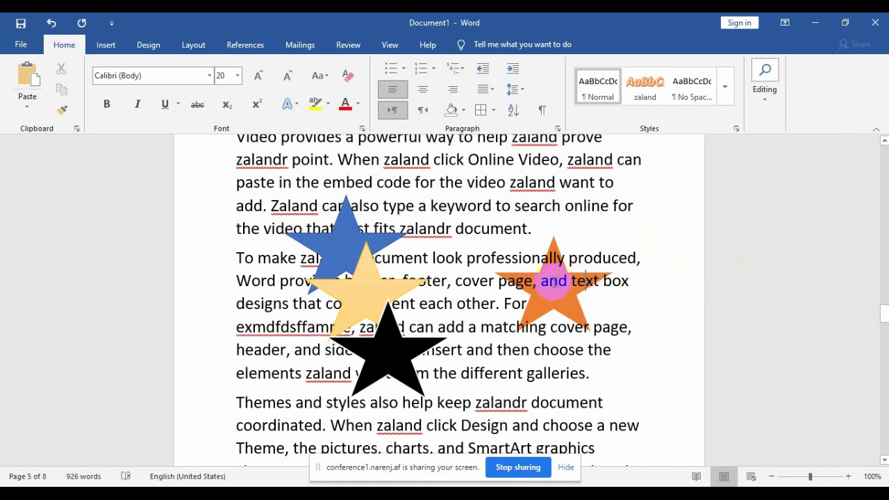
{"action": "type", "text": "sdfs"}
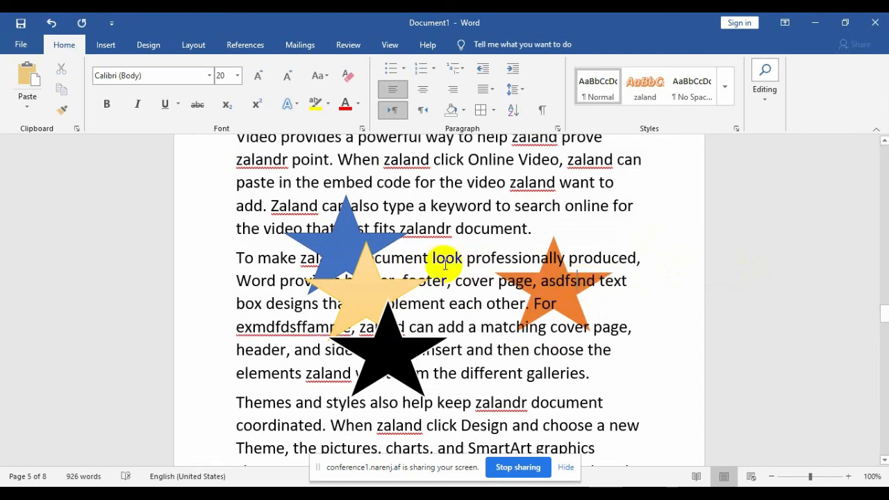
{"action": "left_click", "coordinate": [770, 111]}
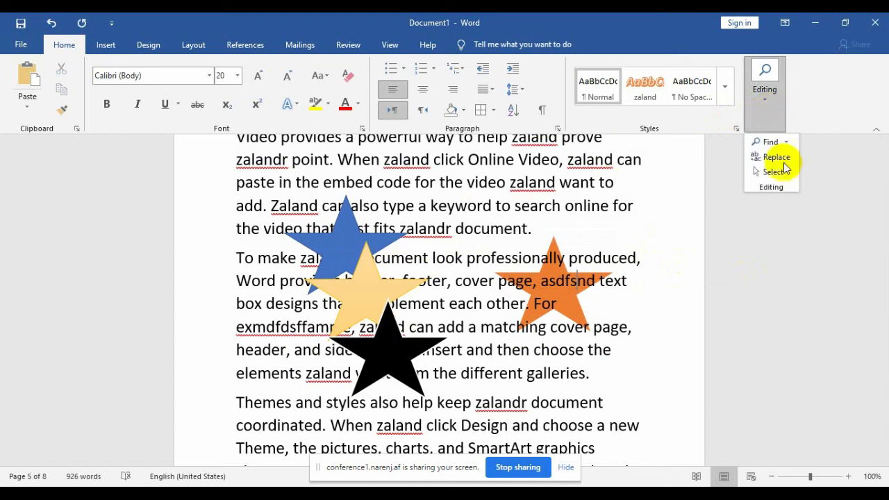
{"action": "left_click", "coordinate": [790, 174]}
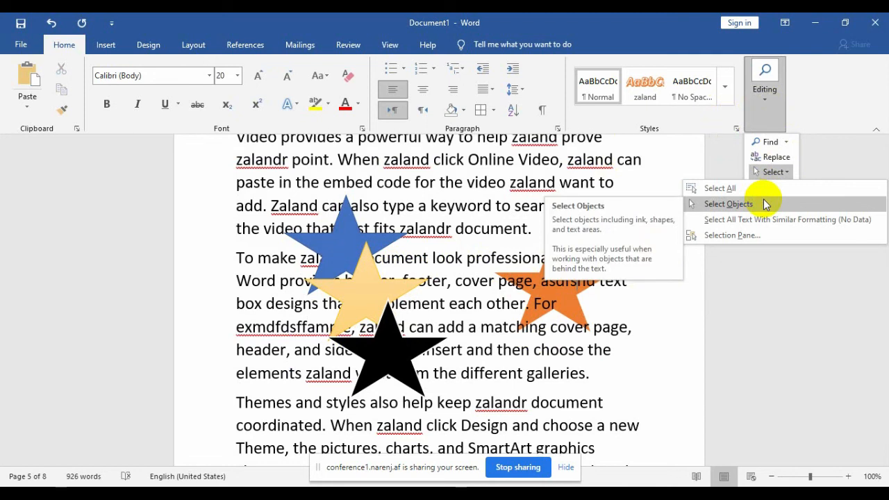
{"action": "left_click", "coordinate": [764, 201]}
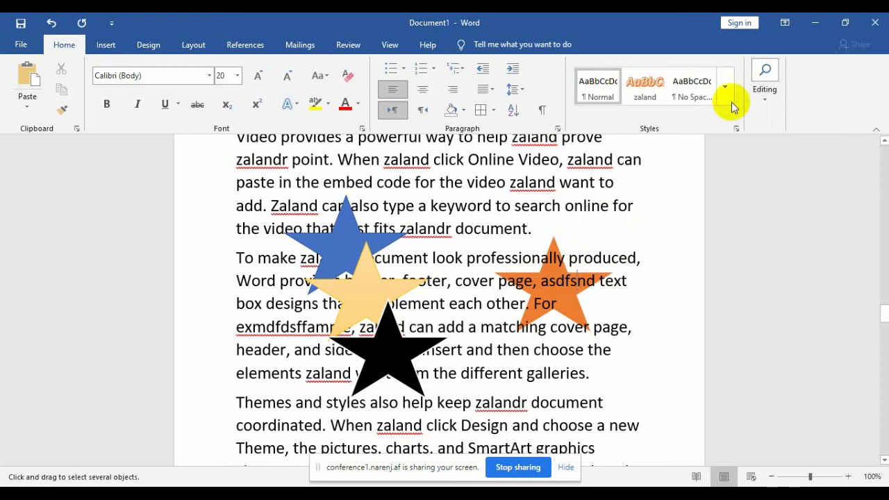
{"action": "left_click", "coordinate": [762, 86]}
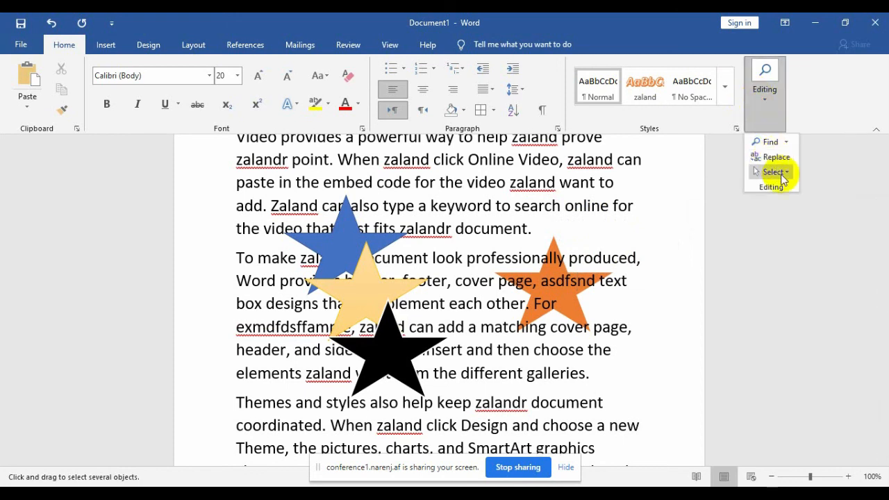
{"action": "left_click", "coordinate": [773, 171]}
{"action": "left_click", "coordinate": [752, 205]}
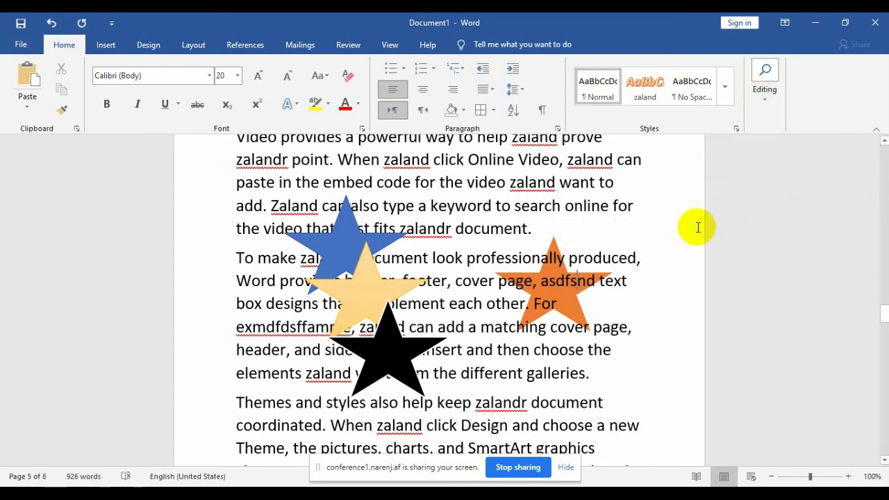
Select the light gold and black stars in turn, and try to select the orange star behind the text in normal mode.
{"action": "left_click", "coordinate": [361, 298]}
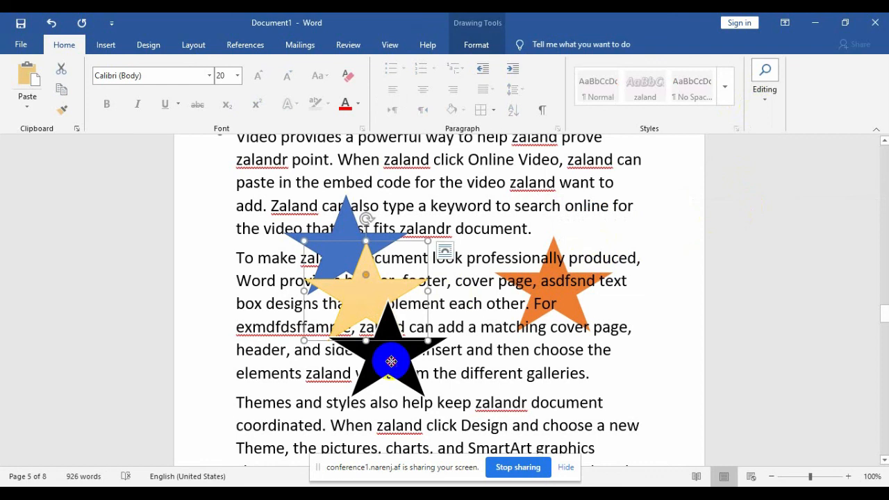
{"action": "left_click", "coordinate": [391, 360]}
{"action": "left_click", "coordinate": [553, 283]}
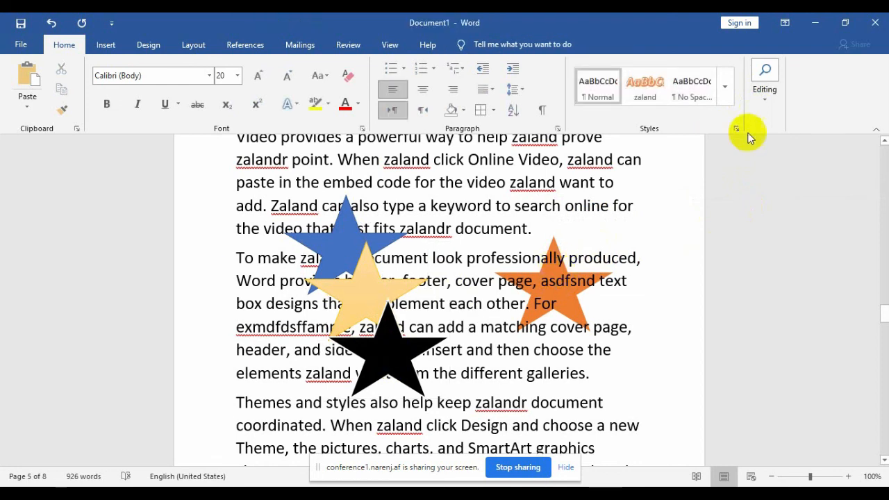
Turn on Select Objects mode and select the orange, blue and black stars in turn, finishing on the orange star.
{"action": "left_click", "coordinate": [766, 100]}
{"action": "left_click", "coordinate": [777, 170]}
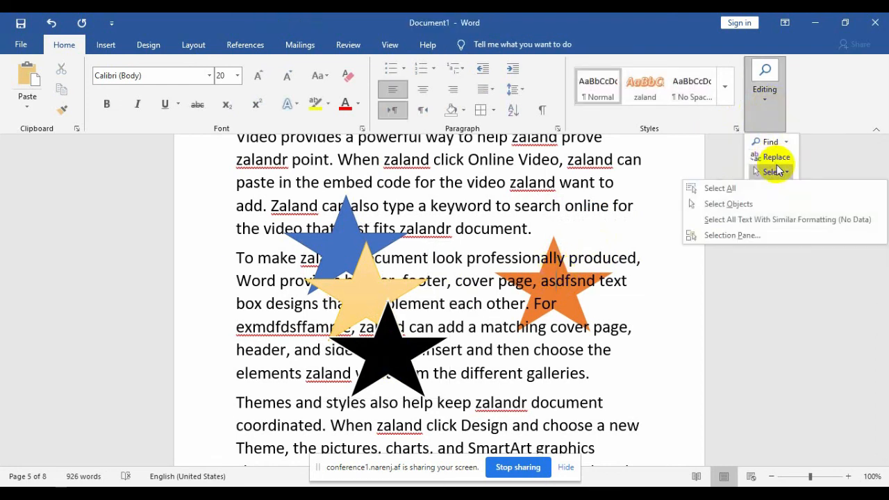
{"action": "left_click", "coordinate": [760, 202]}
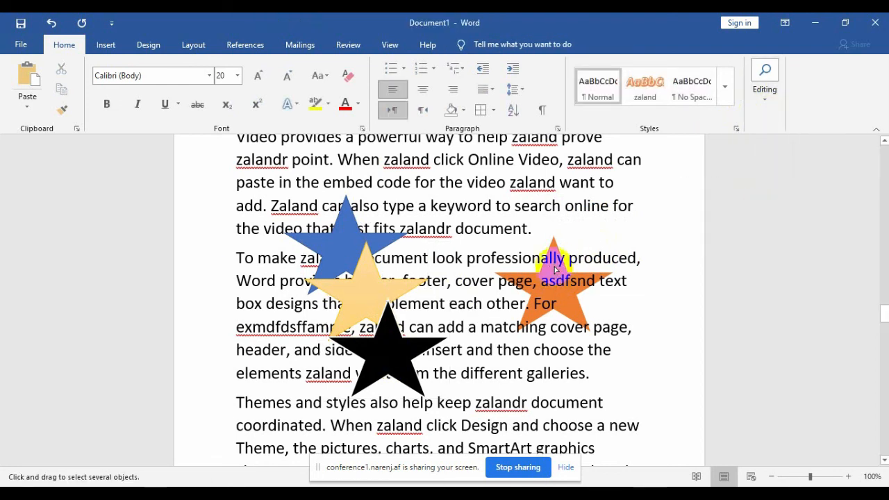
{"action": "left_click", "coordinate": [563, 275]}
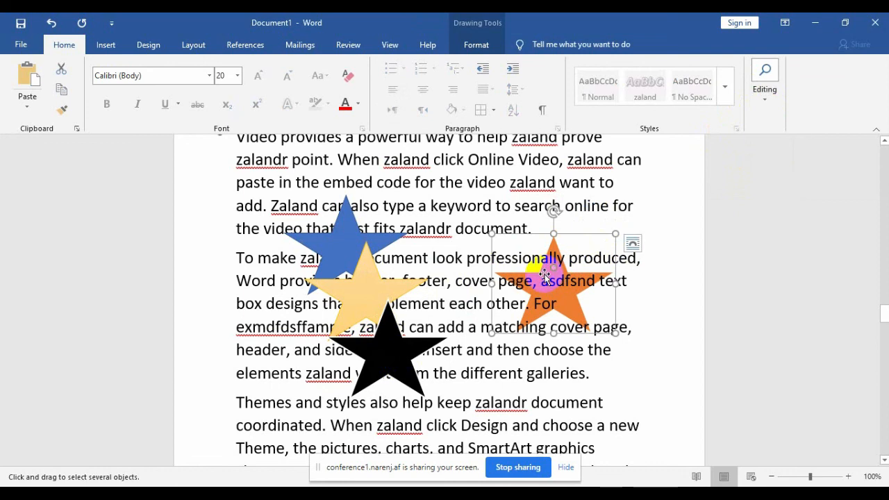
{"action": "left_click", "coordinate": [375, 240]}
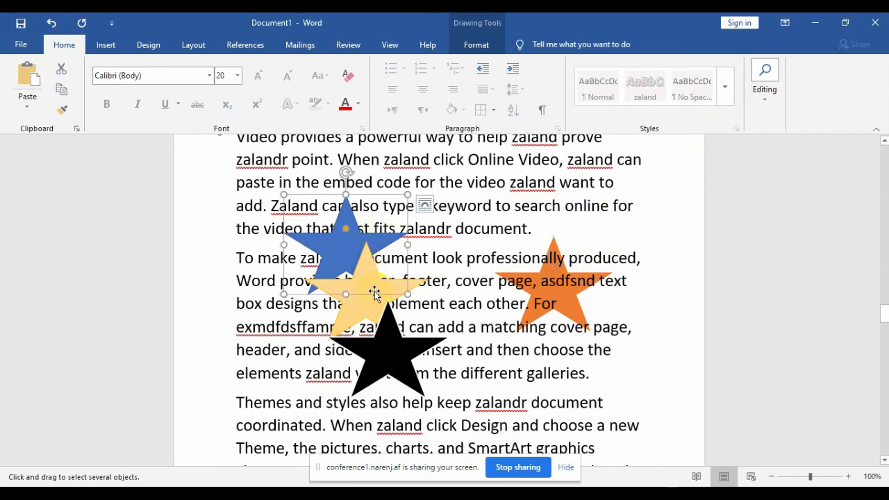
{"action": "left_click", "coordinate": [402, 354]}
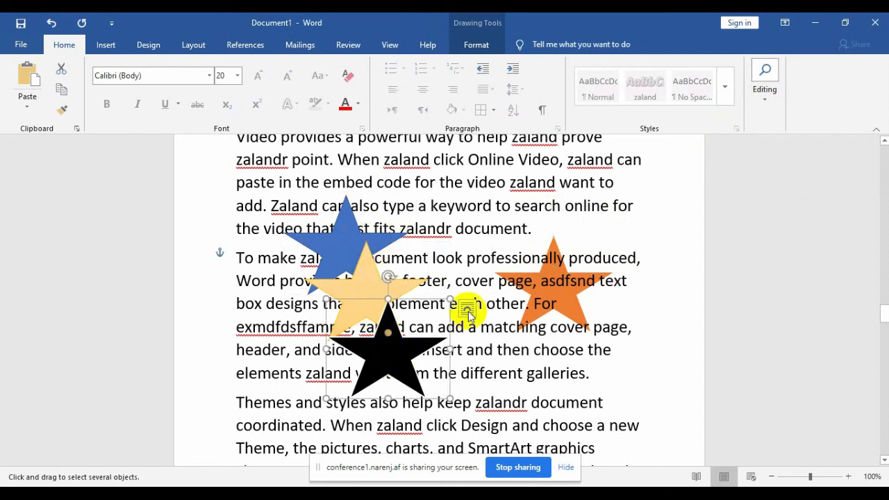
{"action": "left_click", "coordinate": [559, 276]}
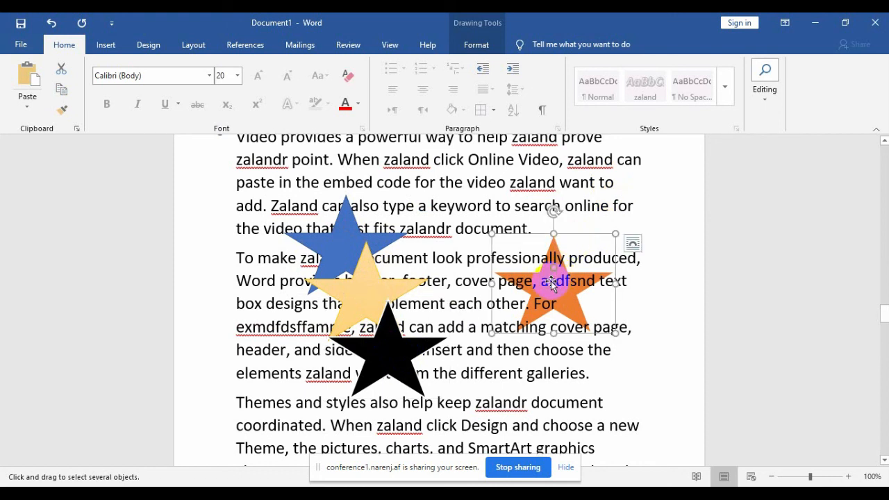
Open the Selection Pane and bring the blue star forward to the top of the object order.
{"action": "left_click", "coordinate": [767, 90]}
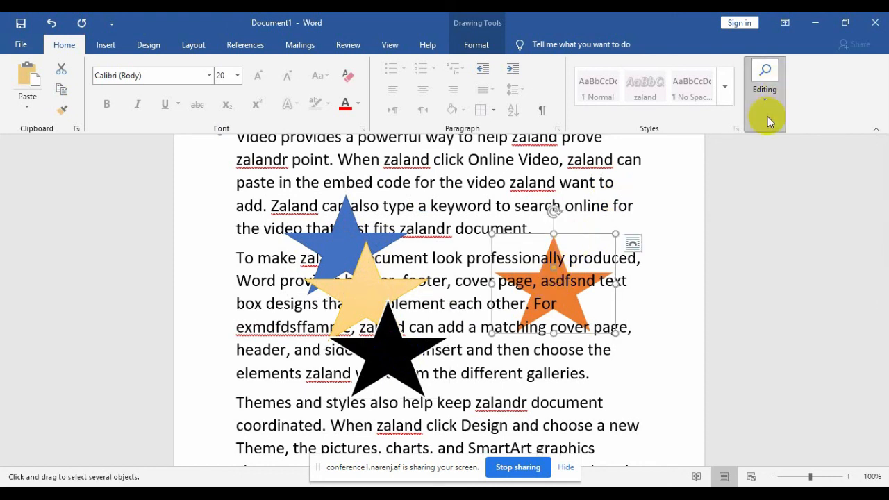
{"action": "left_click", "coordinate": [776, 172]}
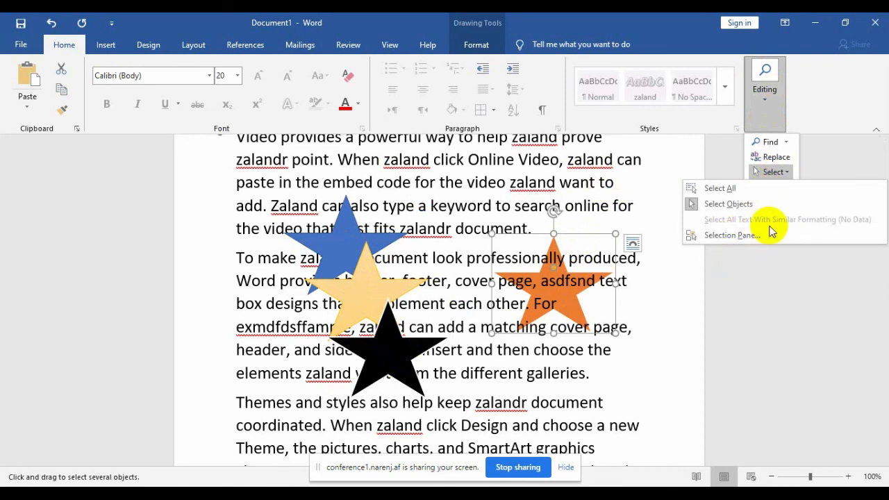
{"action": "left_click", "coordinate": [722, 239]}
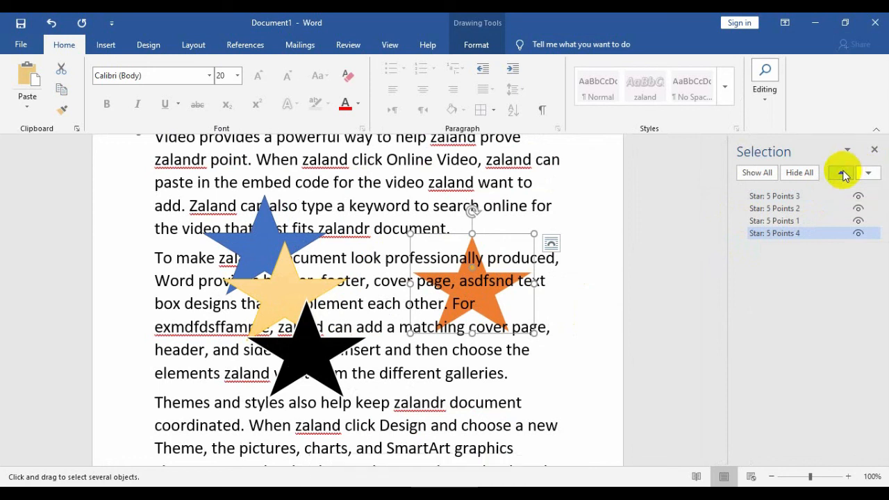
{"action": "left_click", "coordinate": [264, 233]}
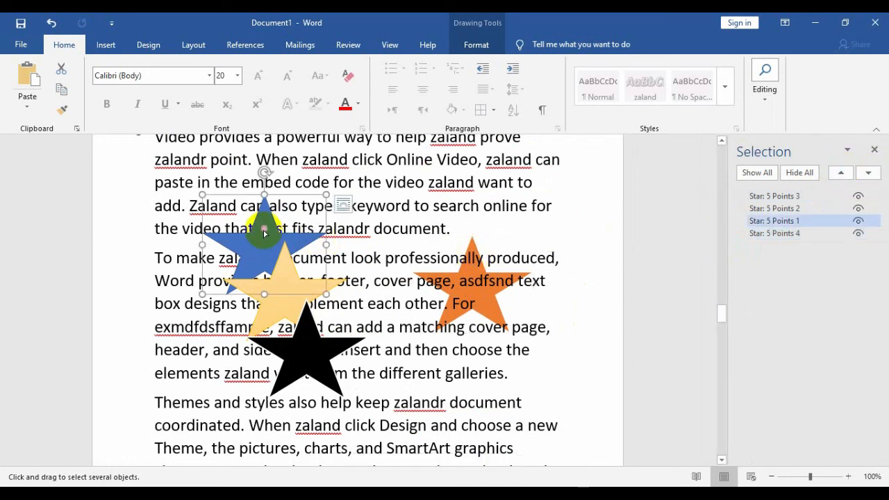
{"action": "left_click", "coordinate": [841, 174]}
{"action": "left_click", "coordinate": [840, 174]}
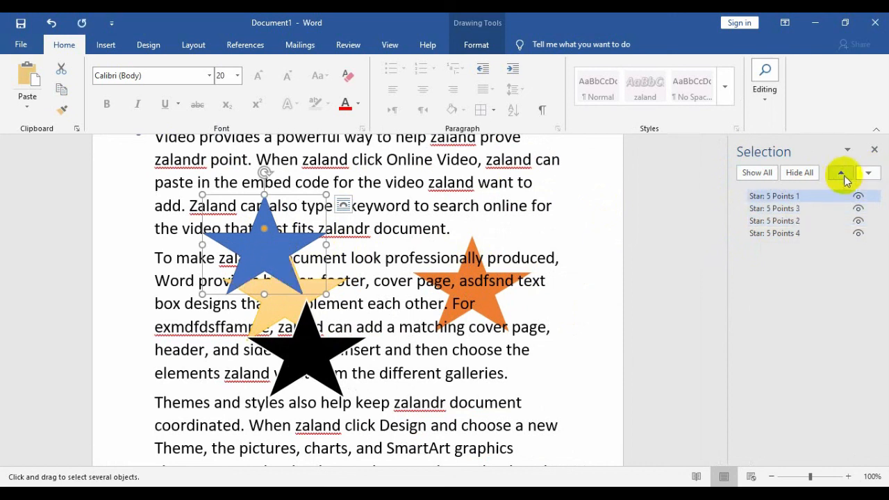
Hide all four stars individually in the Selection Pane, ending with the blue star.
{"action": "left_click", "coordinate": [859, 209]}
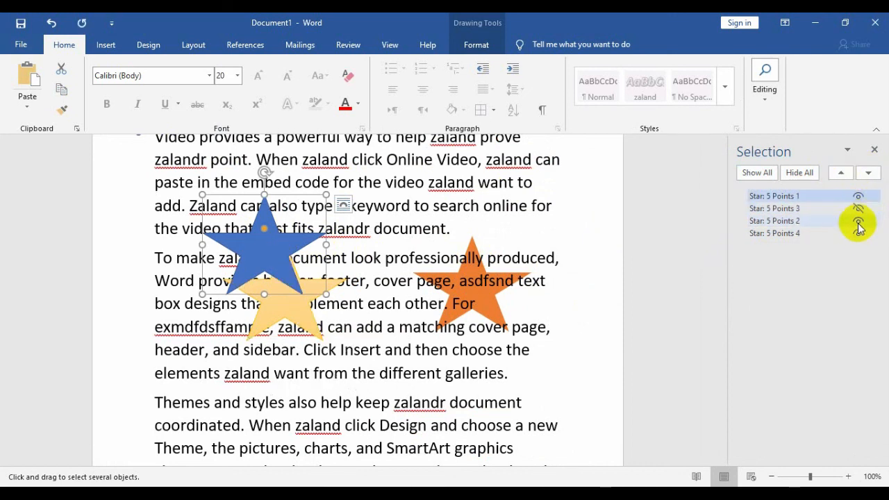
{"action": "left_click", "coordinate": [858, 221]}
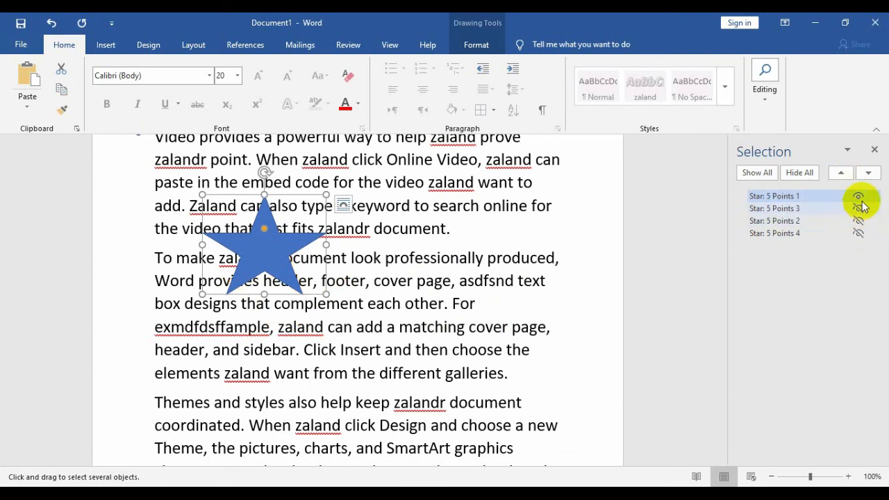
{"action": "left_click", "coordinate": [858, 196]}
Show the black, light gold, orange and blue stars again individually in the Selection Pane.
{"action": "left_click", "coordinate": [858, 208]}
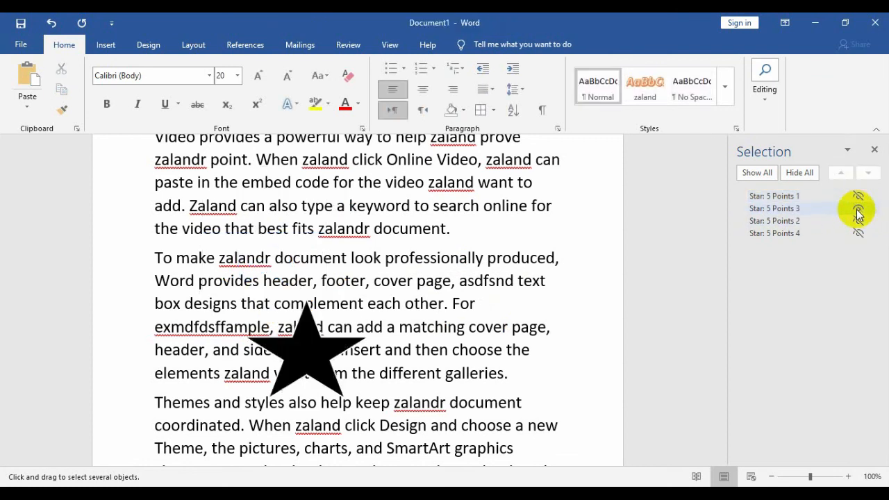
{"action": "left_click", "coordinate": [858, 221]}
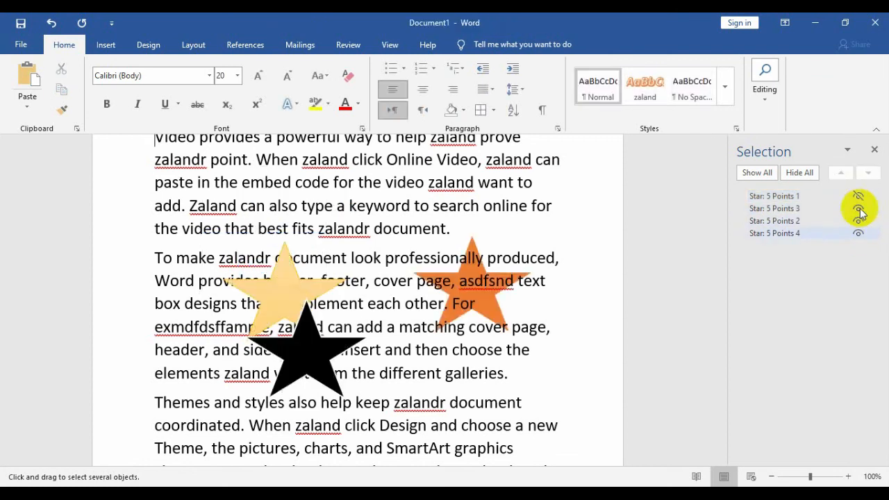
{"action": "left_click", "coordinate": [859, 196]}
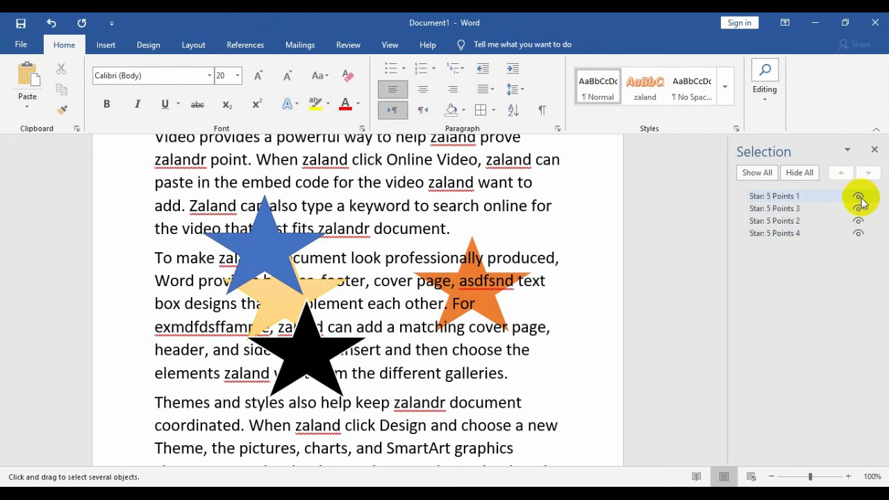
Toggle the visibility of the blue, black and light gold stars off and on, and hide the orange star.
{"action": "left_click", "coordinate": [858, 196]}
{"action": "left_click", "coordinate": [858, 197]}
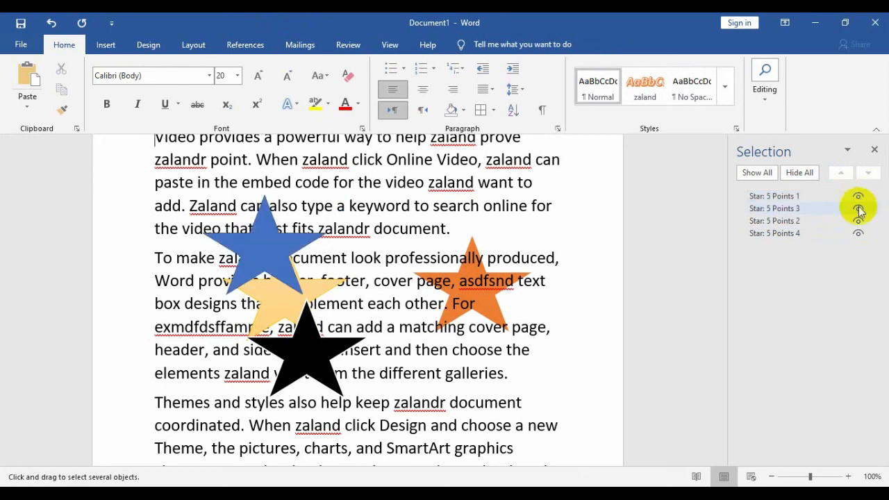
{"action": "left_click", "coordinate": [858, 208]}
{"action": "left_click", "coordinate": [858, 209]}
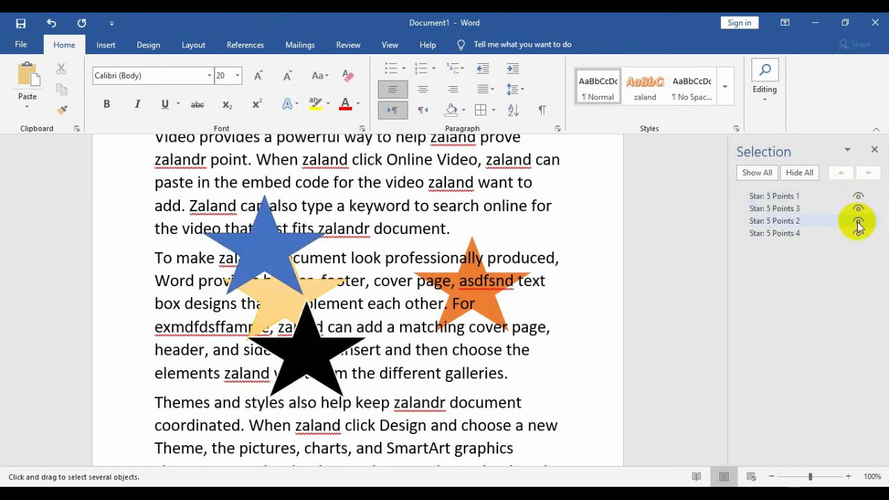
{"action": "left_click", "coordinate": [858, 221]}
{"action": "left_click", "coordinate": [858, 221]}
{"action": "left_click", "coordinate": [859, 233]}
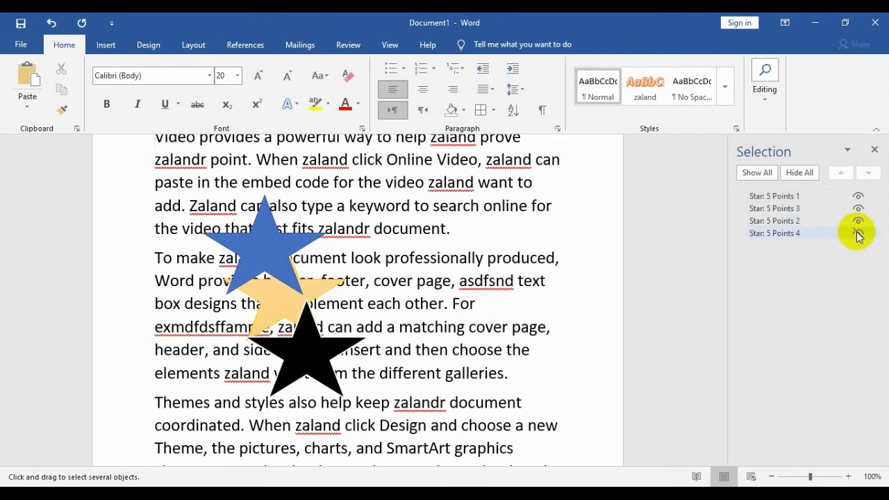
{"action": "left_click", "coordinate": [859, 197]}
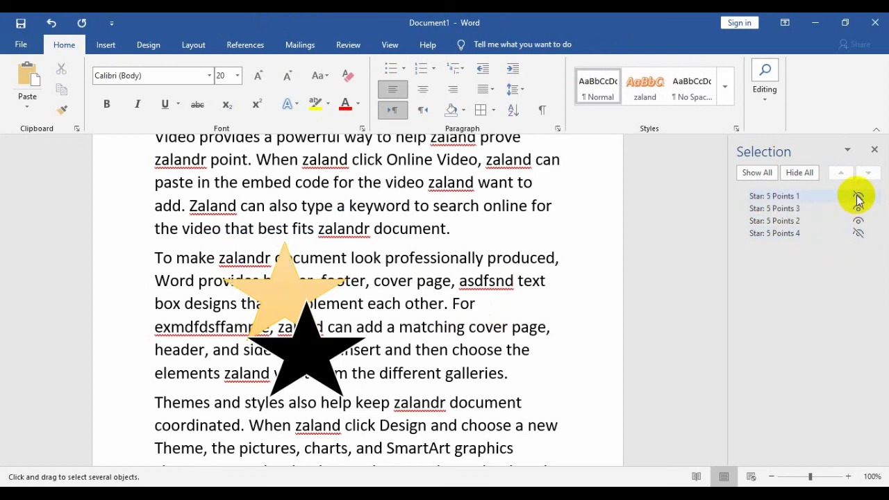
{"action": "left_click", "coordinate": [858, 198]}
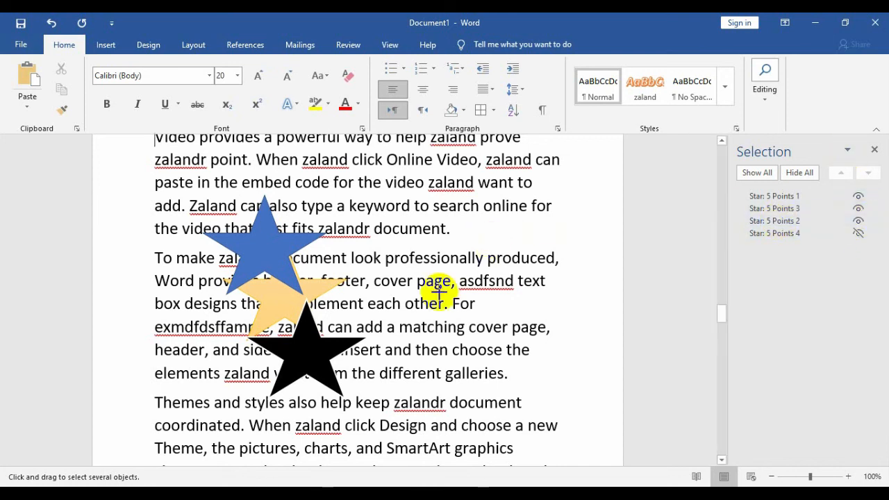
Review the Select options without choosing one, and close the Selection Pane.
{"action": "left_click", "coordinate": [764, 115]}
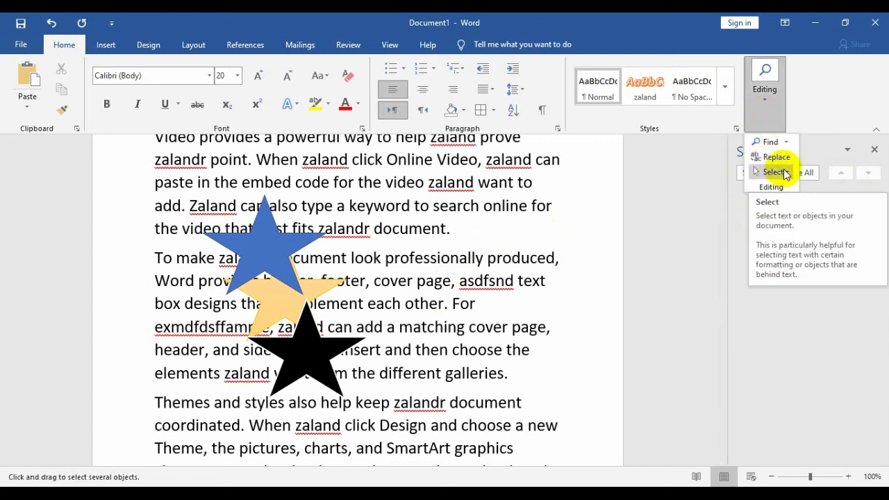
{"action": "left_click", "coordinate": [785, 174]}
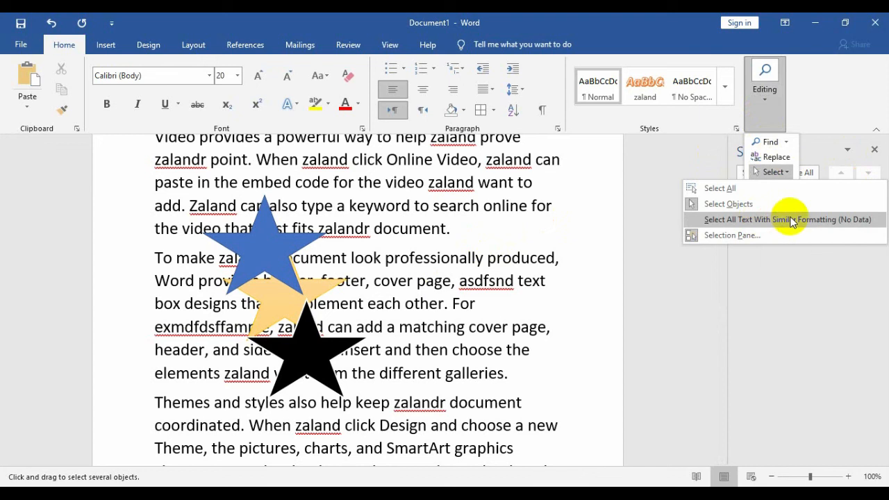
{"action": "left_click", "coordinate": [774, 172]}
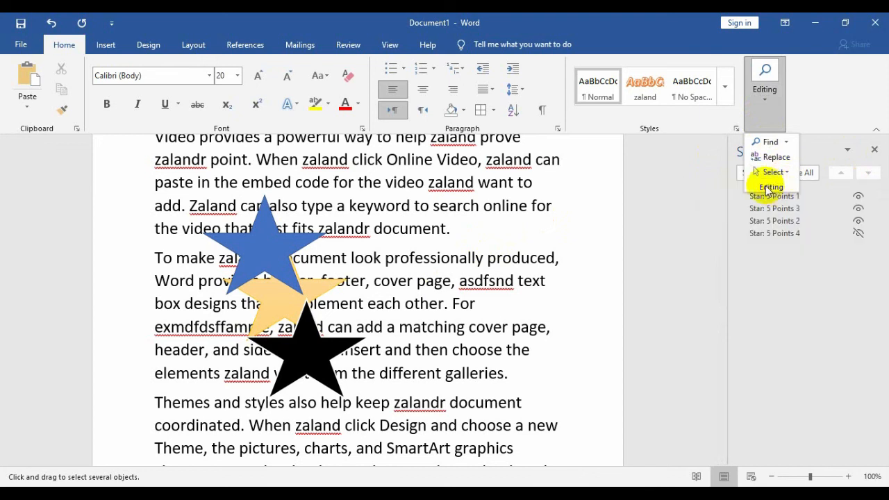
{"action": "left_click", "coordinate": [769, 191]}
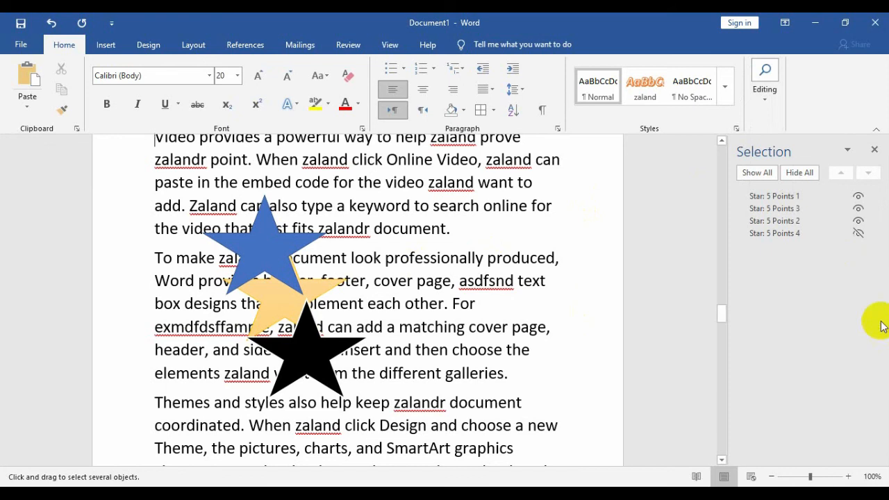
{"action": "left_click", "coordinate": [874, 149]}
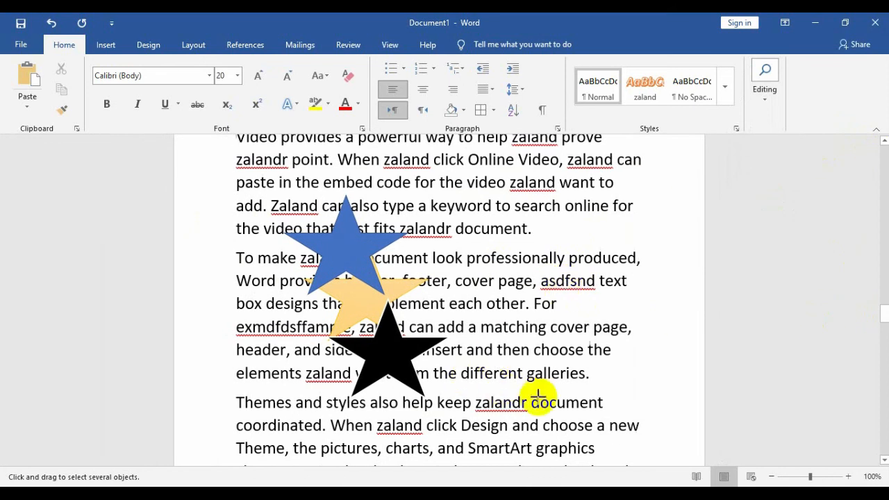
Generate sample paragraphs with =rand() on the blank page at the end of the document.
{"action": "left_click", "coordinate": [884, 313]}
{"action": "left_click_drag", "start_coordinate": [884, 312], "coordinate": [881, 353]}
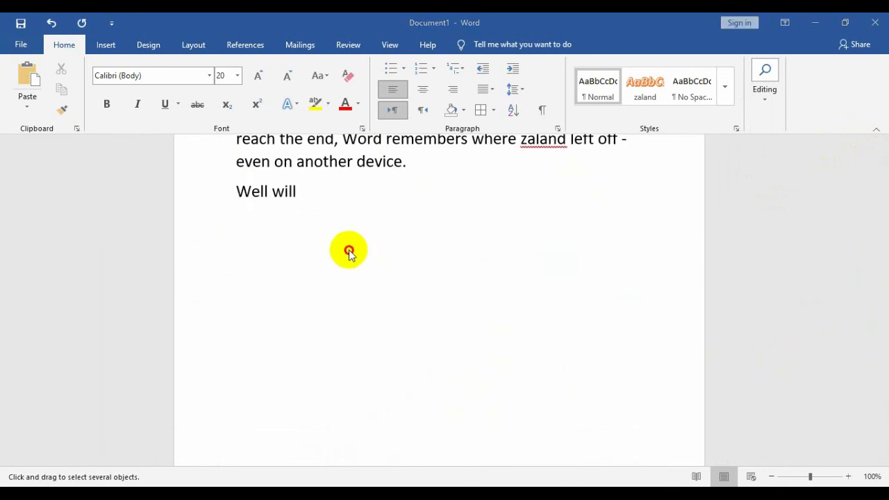
{"action": "key", "text": "ctrl+Home"}
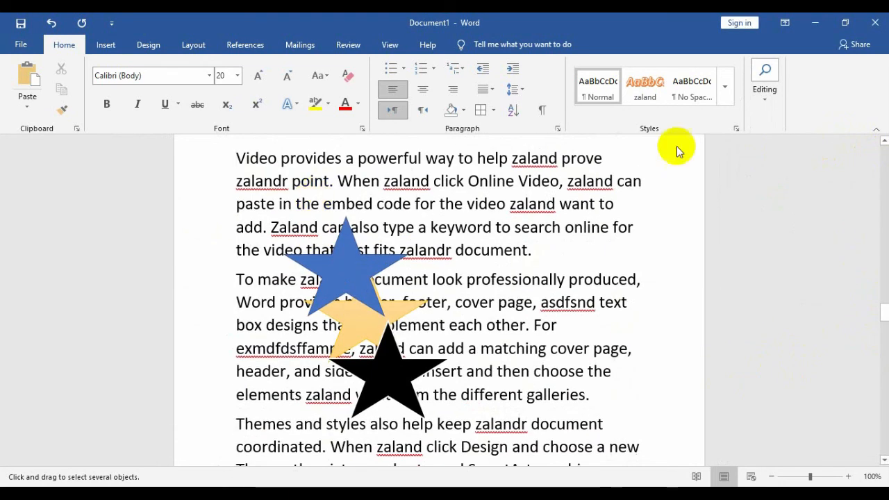
{"action": "left_click_drag", "start_coordinate": [880, 308], "coordinate": [881, 421]}
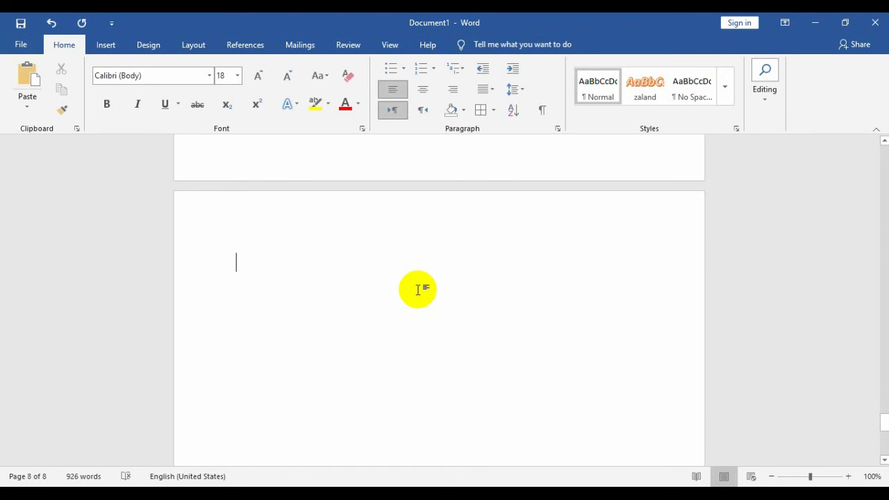
{"action": "type", "text": "=rand("}
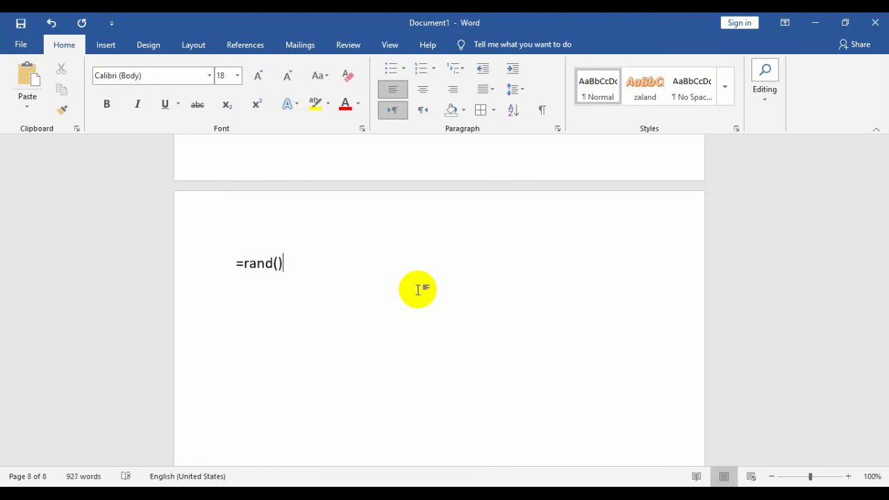
{"action": "key", "text": "Return"}
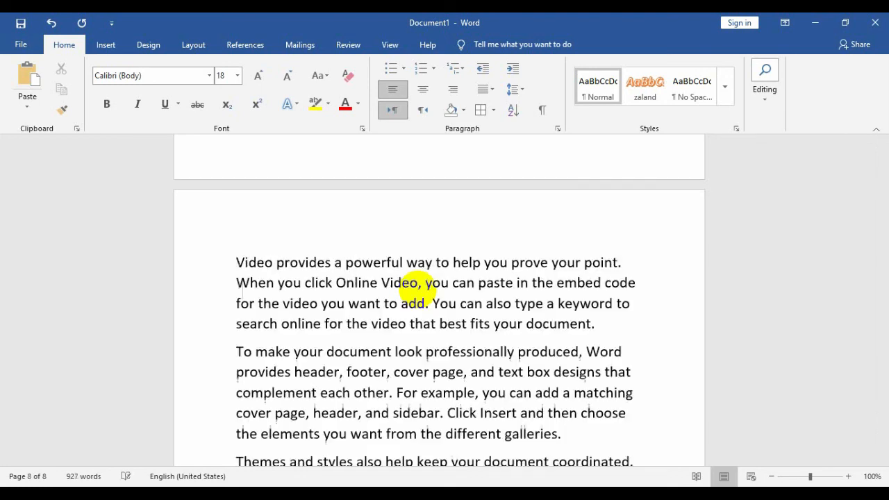
Set the font size of the sample paragraphs at the end of the document to 12.
{"action": "left_click_drag", "start_coordinate": [382, 432], "coordinate": [284, 223]}
{"action": "left_click_drag", "start_coordinate": [326, 339], "coordinate": [218, 165]}
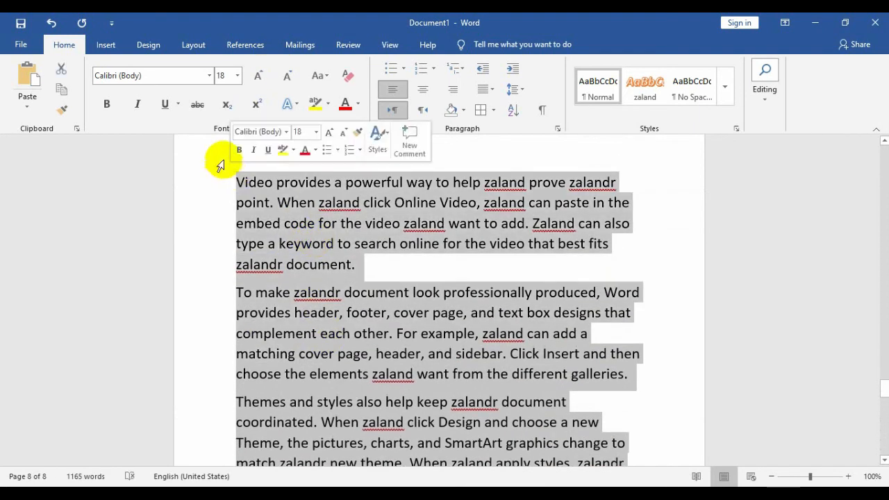
{"action": "left_click", "coordinate": [236, 76]}
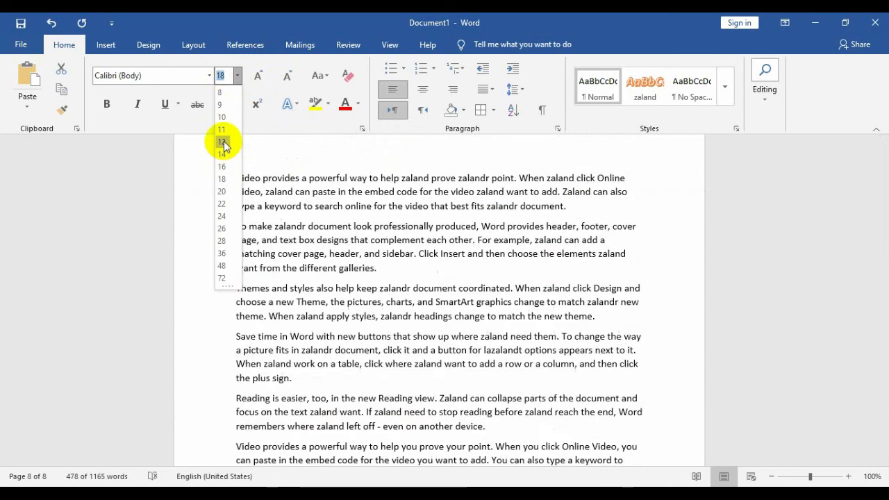
{"action": "left_click", "coordinate": [221, 142]}
{"action": "left_click", "coordinate": [503, 306]}
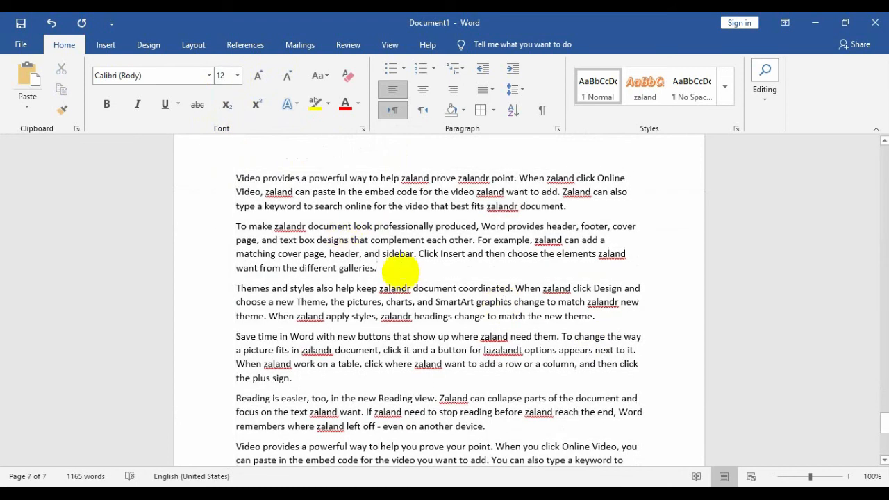
Add the heading "afghanistan" above the "Video provides" paragraph and, after extra blank lines, "kabul" above the "Themes and styles" paragraph.
{"action": "left_click", "coordinate": [399, 271]}
{"action": "key", "text": "Return"}
{"action": "key", "text": "Return"}
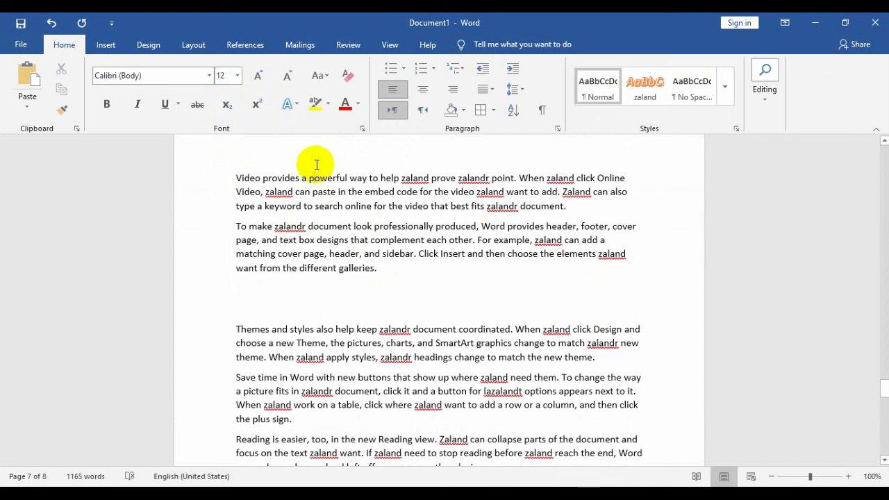
{"action": "left_click", "coordinate": [236, 178]}
{"action": "key", "text": "Return"}
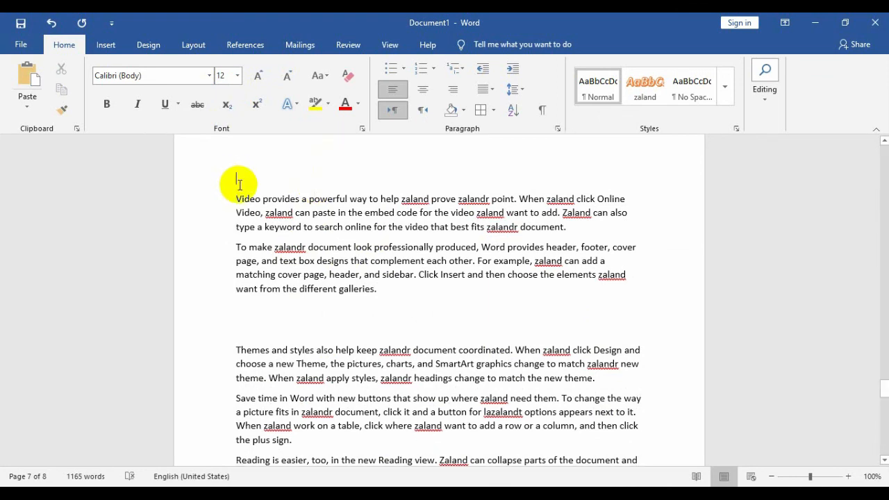
{"action": "type", "text": "afg"}
{"action": "type", "text": "kabul"}
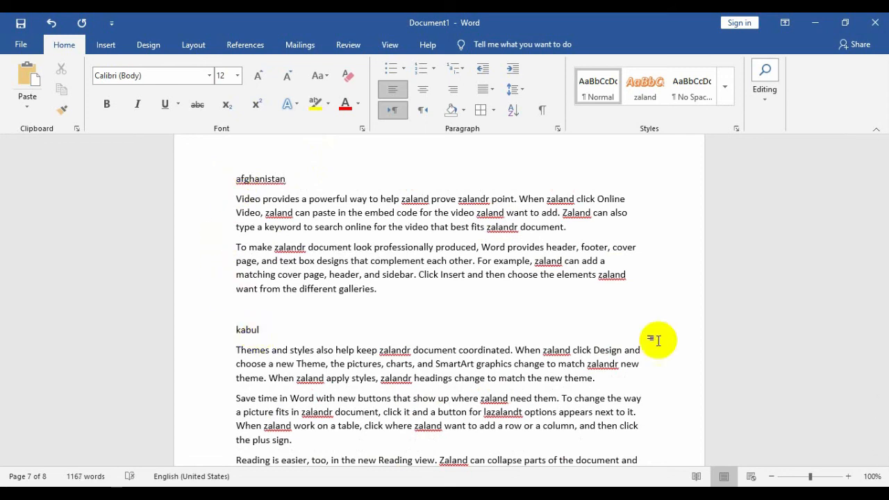
Insert the heading "logar" on its own line above the "Reading is easier" paragraph.
{"action": "scroll", "coordinate": [885, 460], "scroll_direction": "down", "scroll_amount": 2}
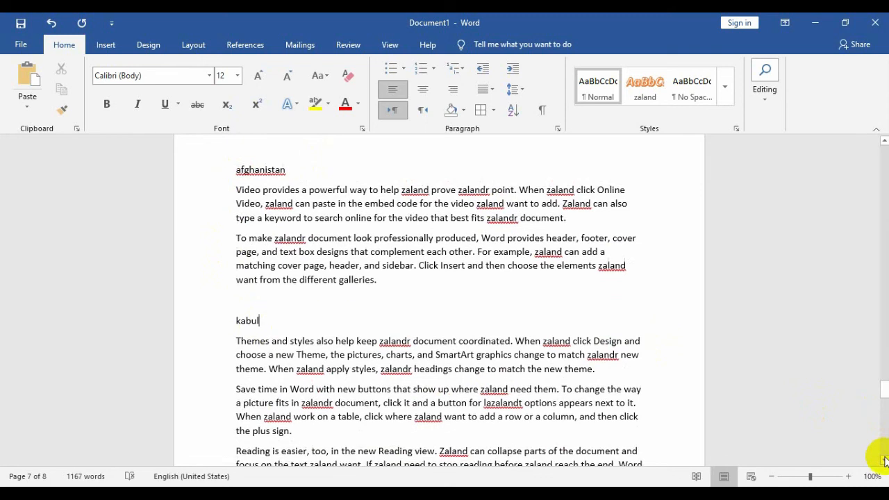
{"action": "left_click", "coordinate": [326, 365]}
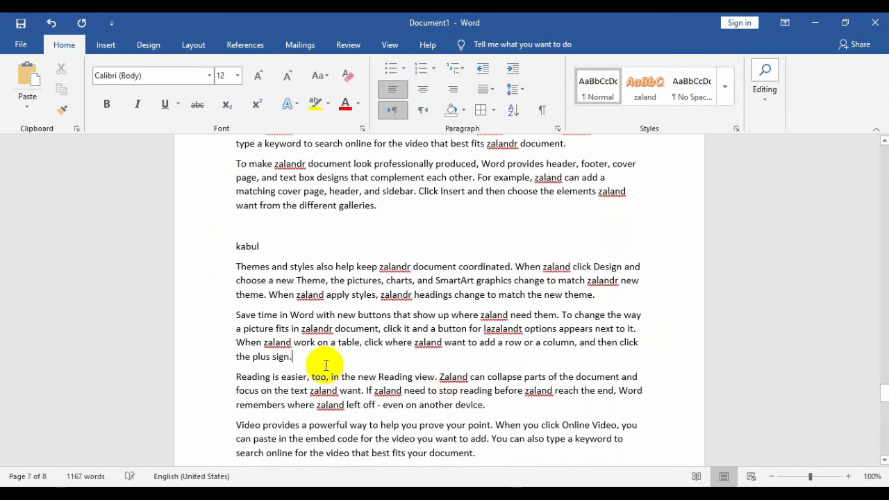
{"action": "key", "text": "Return"}
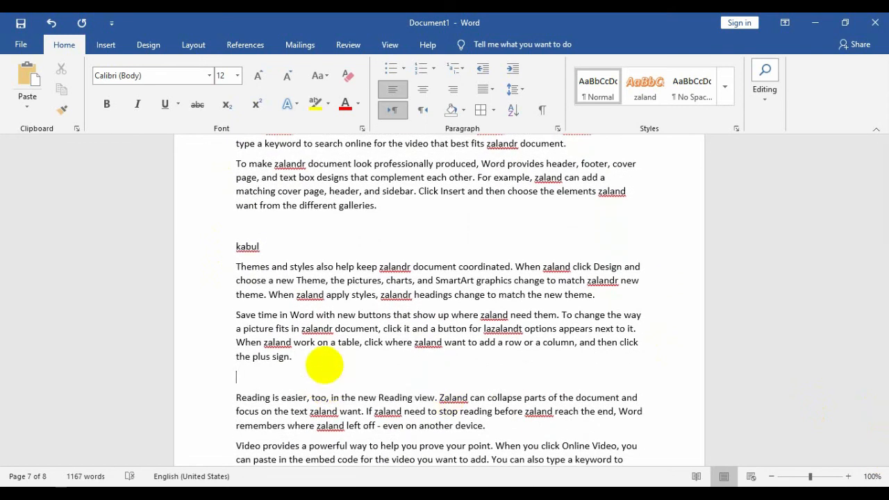
{"action": "type", "text": "logo"}
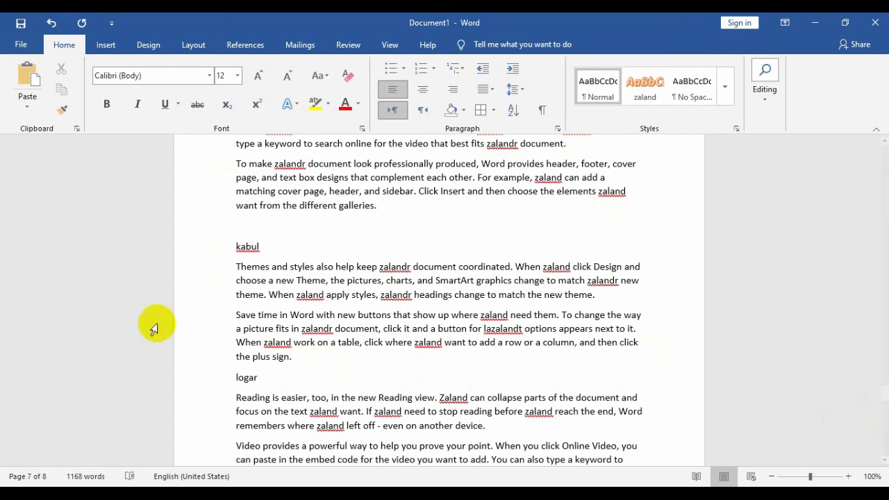
Apply the custom zaland style to the headings logar, kabul and afghanistan.
{"action": "left_click", "coordinate": [247, 377]}
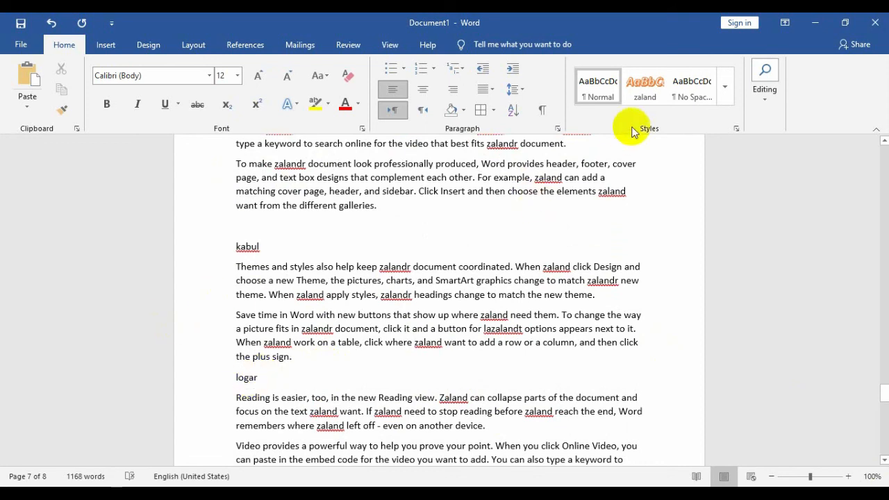
{"action": "left_click", "coordinate": [644, 87]}
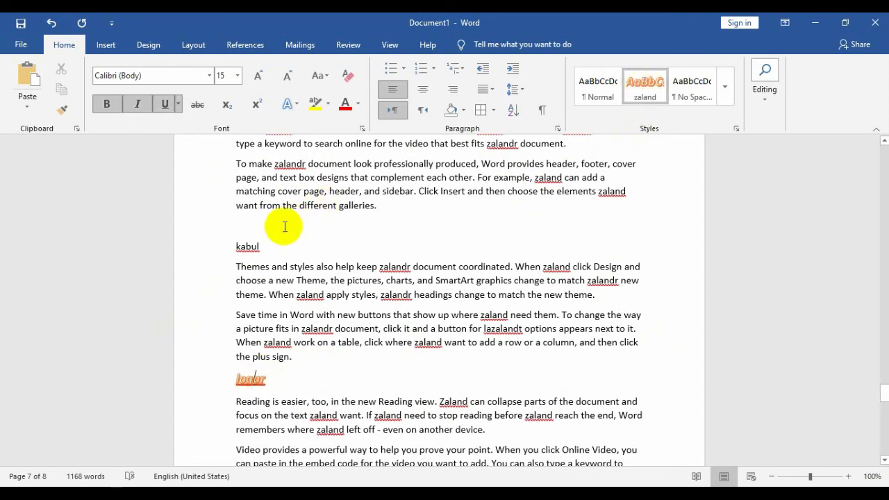
{"action": "left_click", "coordinate": [246, 246]}
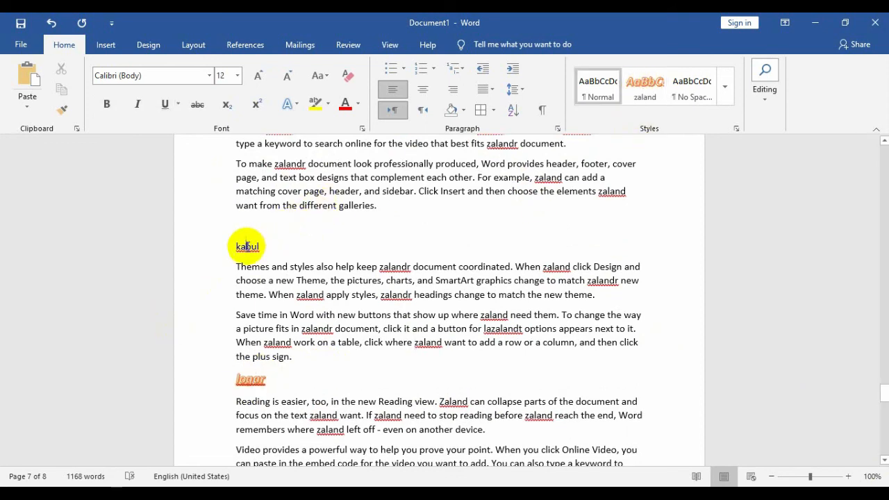
{"action": "left_click", "coordinate": [644, 87]}
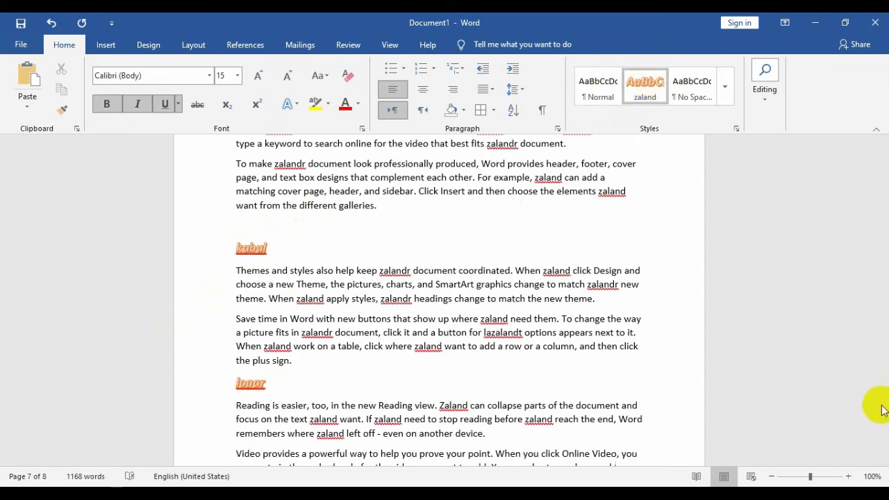
{"action": "left_click_drag", "start_coordinate": [885, 395], "coordinate": [879, 381]}
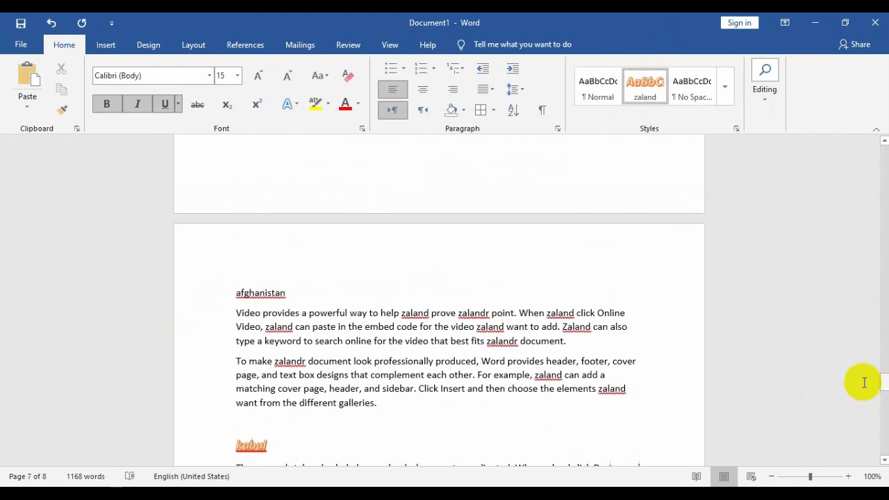
{"action": "left_click", "coordinate": [271, 292]}
{"action": "left_click", "coordinate": [634, 98]}
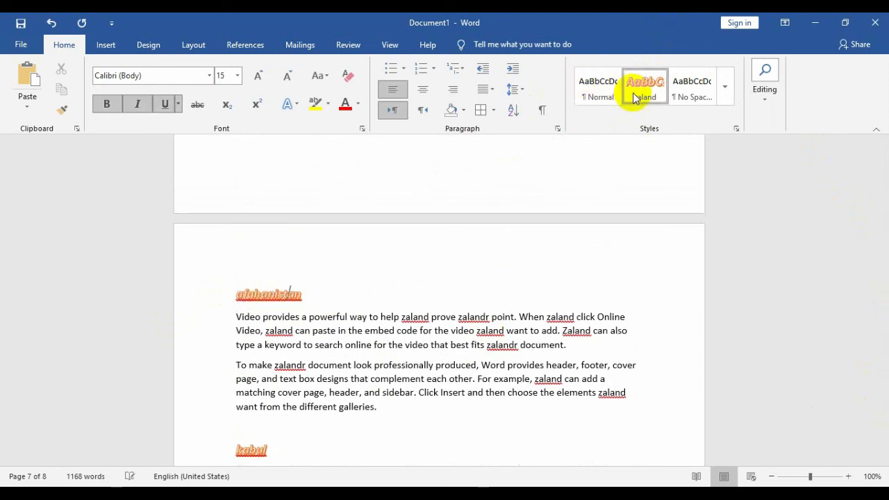
{"action": "left_click", "coordinate": [417, 346]}
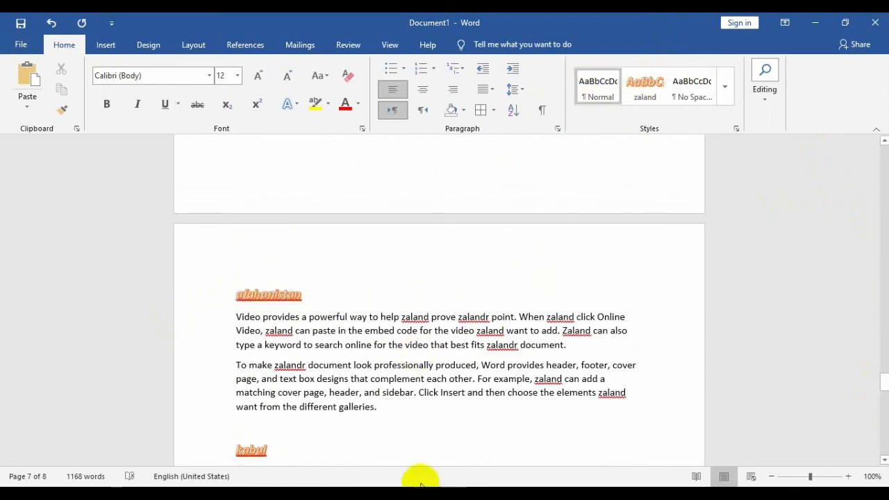
Switch to the BigBlueButton conference in the browser to check the public chat, and return to the Word document.
{"action": "left_click", "coordinate": [459, 486]}
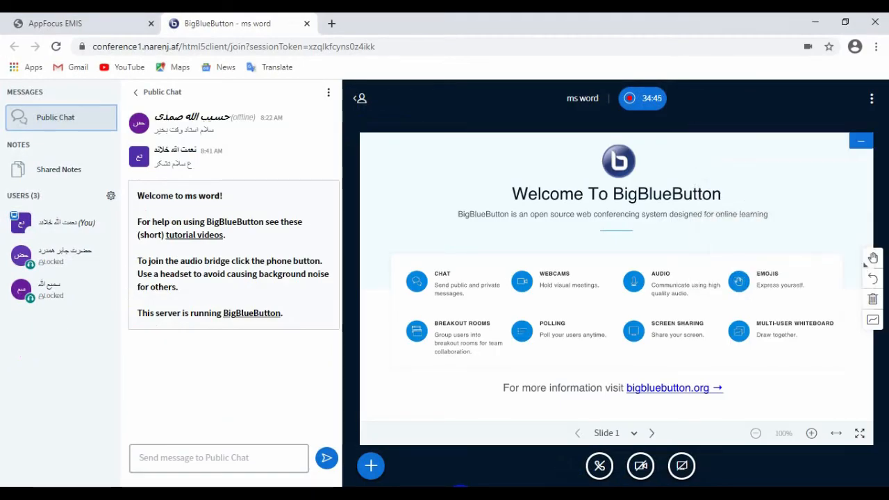
{"action": "left_click", "coordinate": [816, 24]}
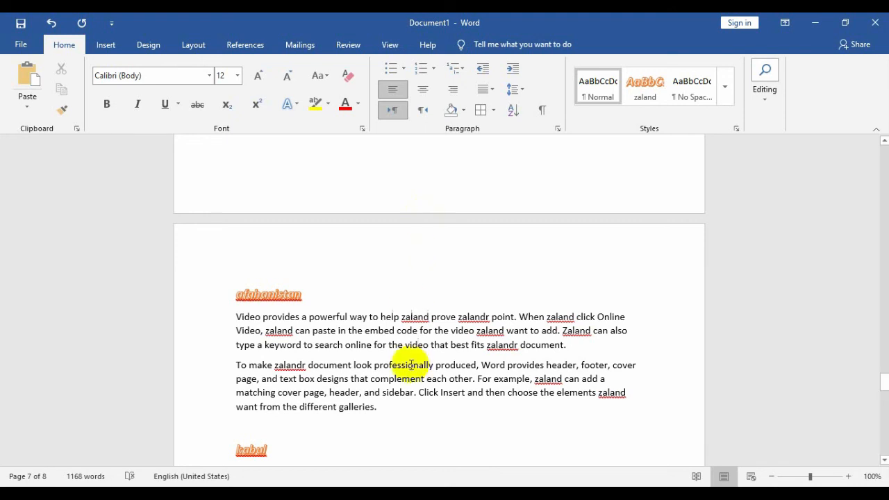
Select all text with formatting similar to the body paragraph below the afghanistan heading, and review the selection across the pages.
{"action": "left_click", "coordinate": [770, 99]}
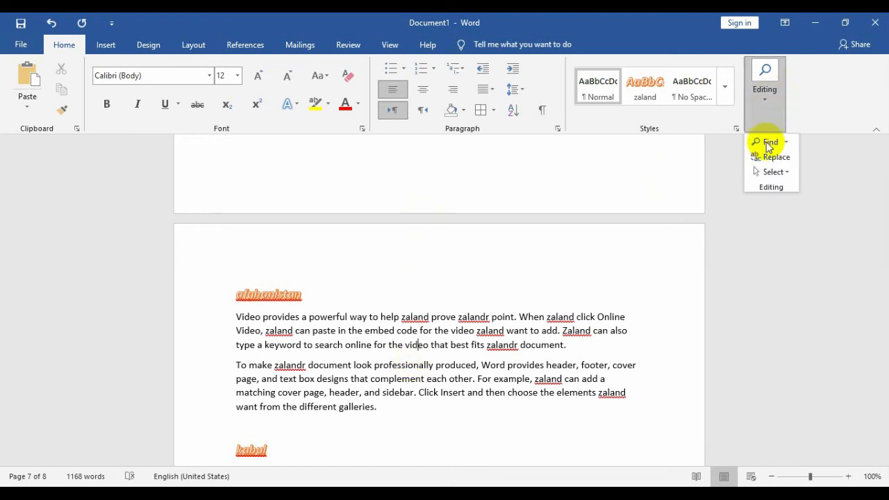
{"action": "left_click", "coordinate": [773, 172]}
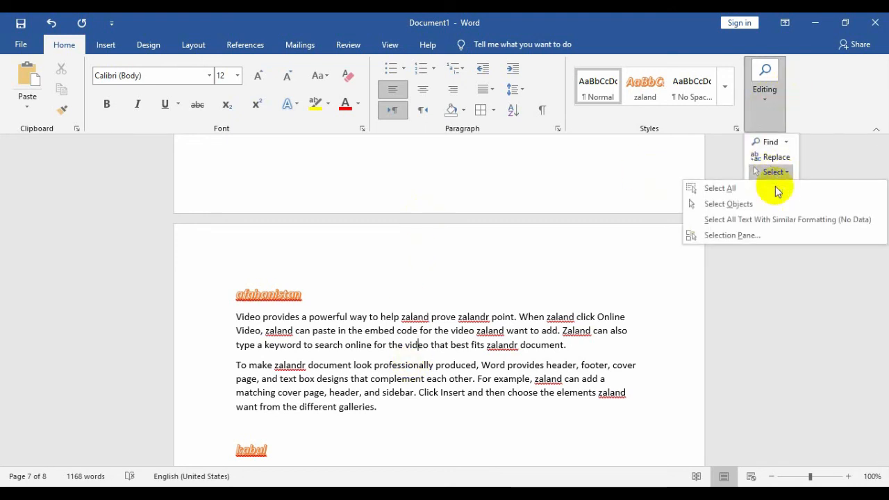
{"action": "left_click", "coordinate": [788, 221]}
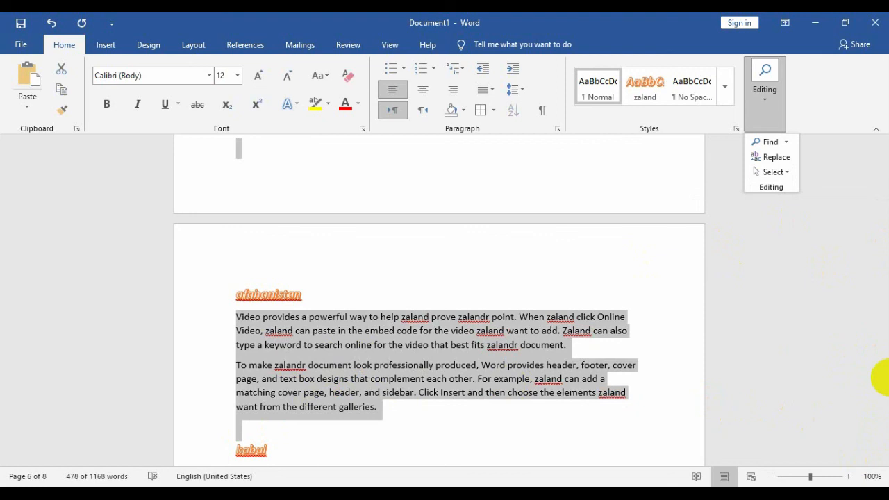
{"action": "left_click", "coordinate": [502, 347]}
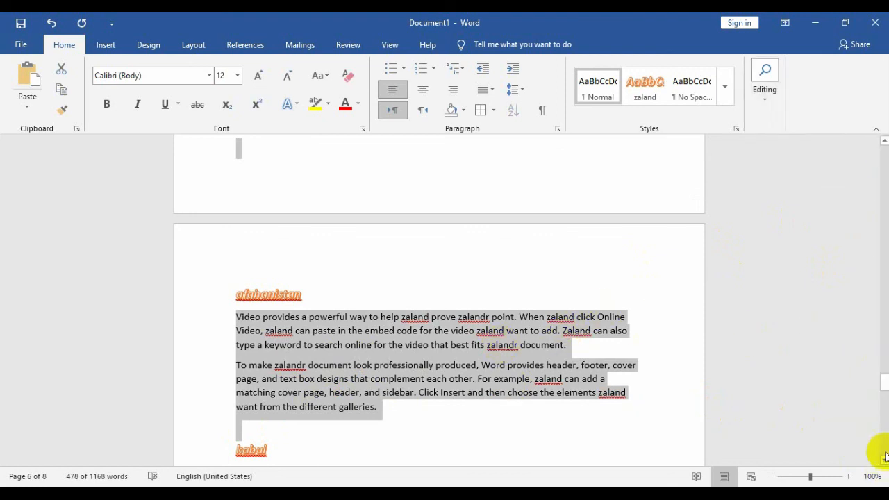
{"action": "left_click_drag", "start_coordinate": [885, 460], "coordinate": [885, 460]}
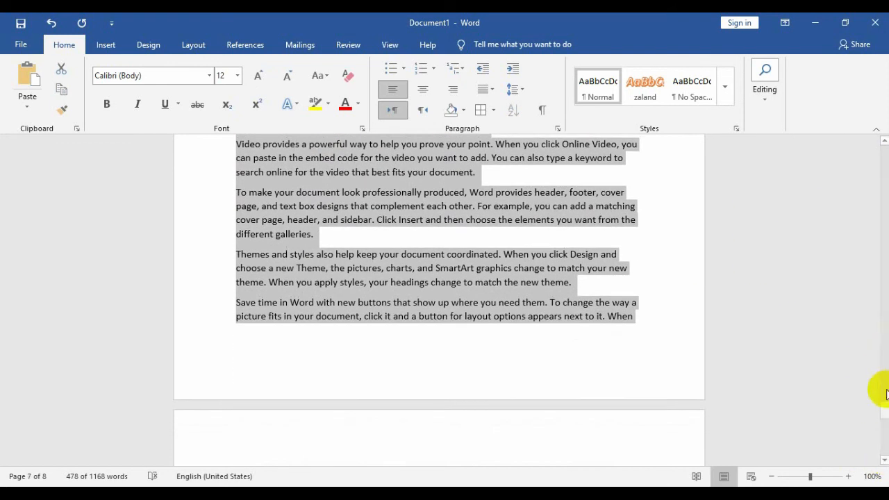
{"action": "left_click_drag", "start_coordinate": [884, 408], "coordinate": [874, 392]}
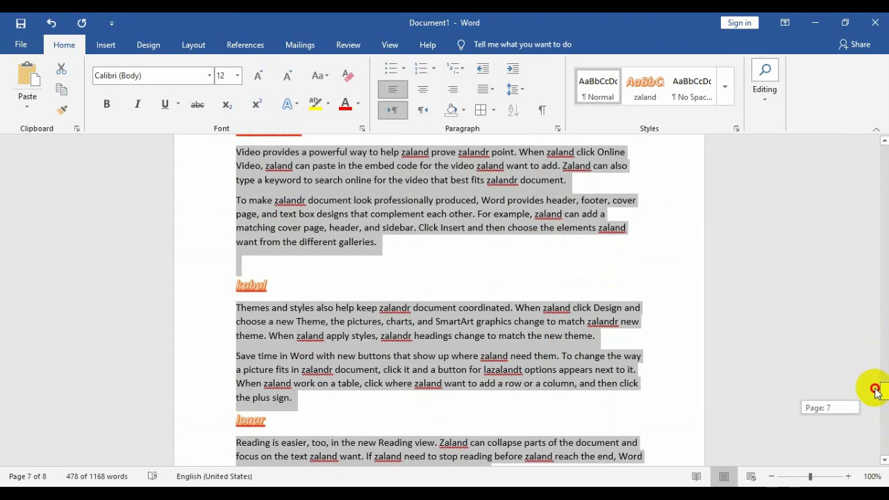
{"action": "left_click_drag", "start_coordinate": [875, 391], "coordinate": [878, 389]}
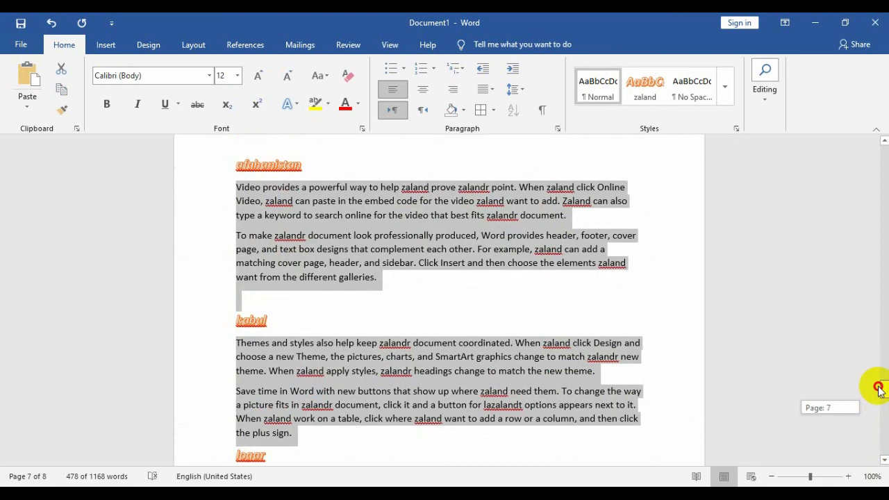
{"action": "mouse_move", "coordinate": [878, 389]}
{"action": "left_mouse_down"}
{"action": "mouse_move", "coordinate": [873, 377]}
{"action": "mouse_move", "coordinate": [880, 391]}
{"action": "left_mouse_up"}
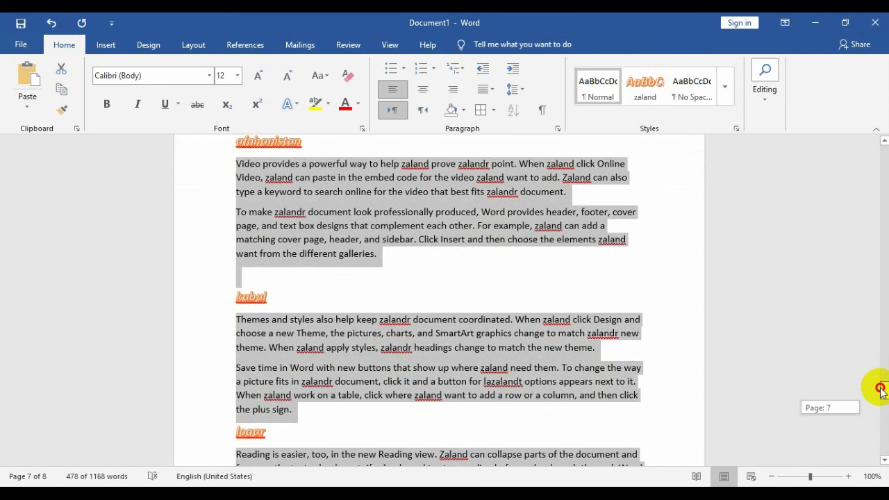
{"action": "left_click_drag", "start_coordinate": [880, 389], "coordinate": [880, 388]}
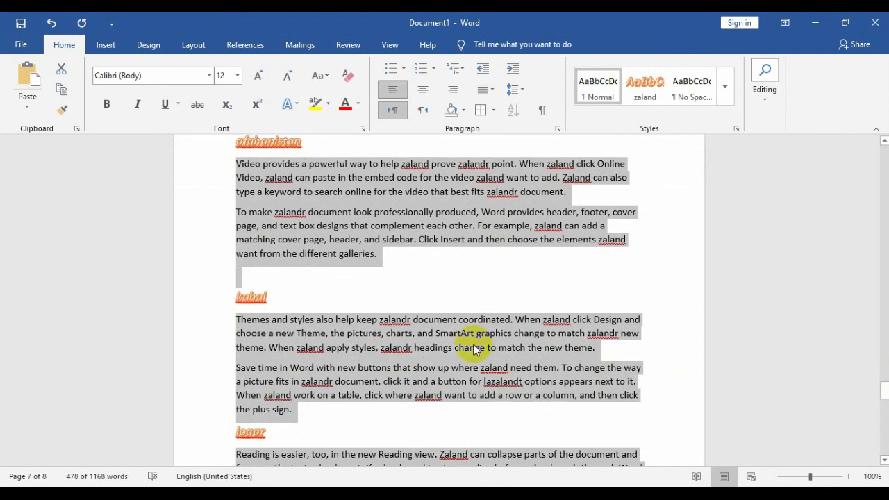
Select all text with formatting similar to the kabul heading, and review the selected headings.
{"action": "left_click", "coordinate": [348, 300]}
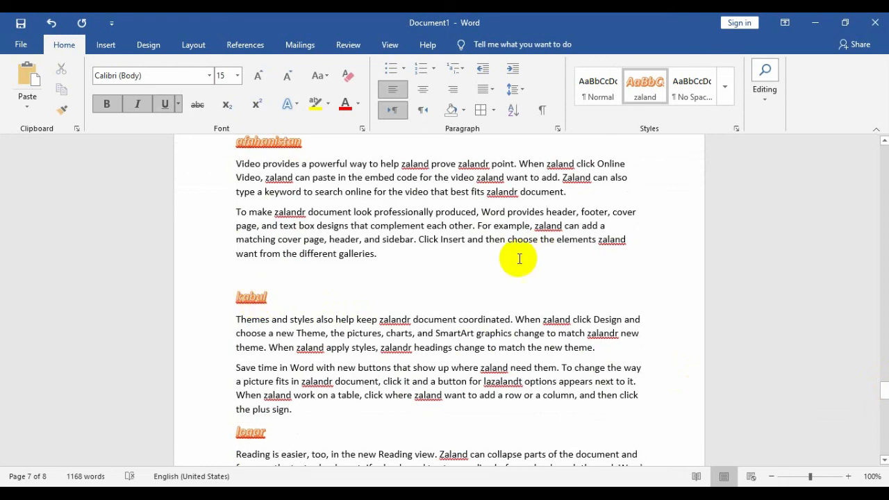
{"action": "left_click", "coordinate": [762, 99]}
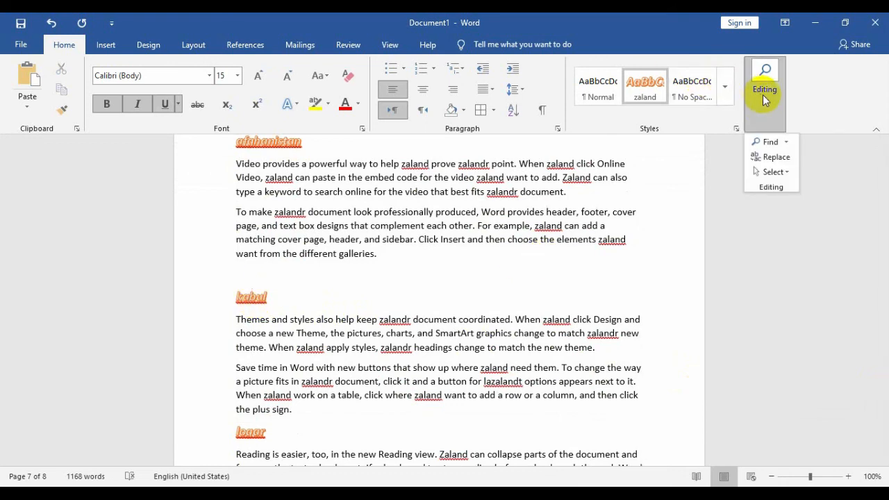
{"action": "left_click", "coordinate": [786, 173]}
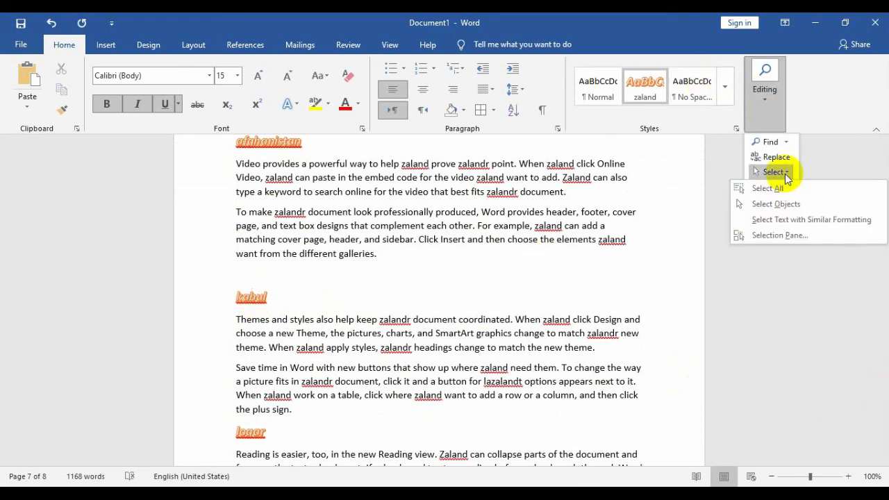
{"action": "left_click", "coordinate": [801, 218]}
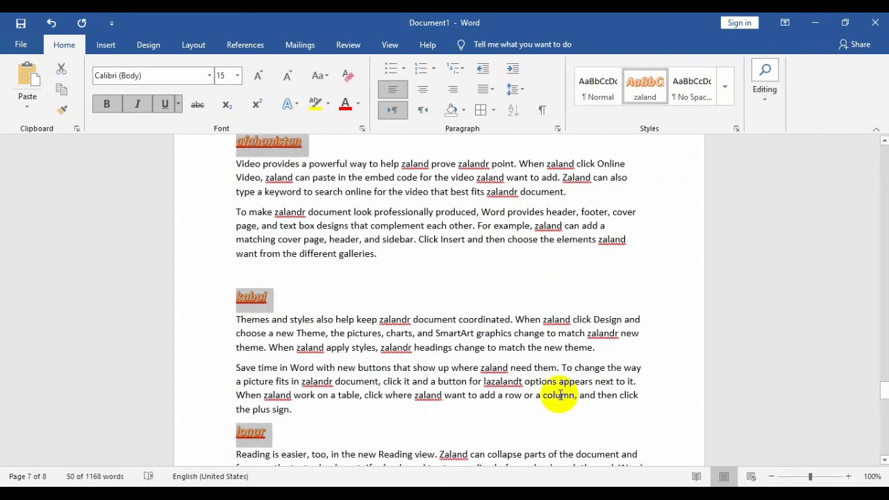
{"action": "mouse_move", "coordinate": [882, 390]}
{"action": "left_mouse_down"}
{"action": "mouse_move", "coordinate": [882, 375]}
{"action": "mouse_move", "coordinate": [883, 402]}
{"action": "mouse_move", "coordinate": [882, 386]}
{"action": "left_mouse_up"}
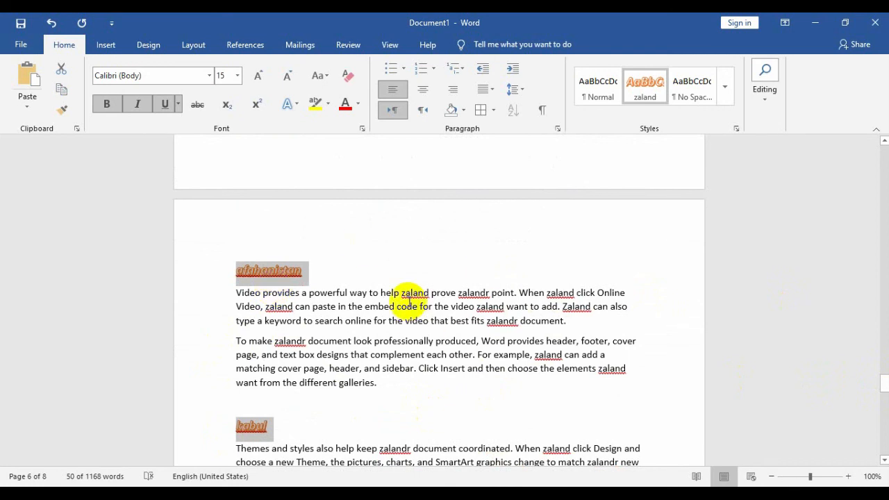
Open the Select options of the Editing commands.
{"action": "left_click", "coordinate": [764, 102]}
{"action": "mouse_move", "coordinate": [783, 170]}
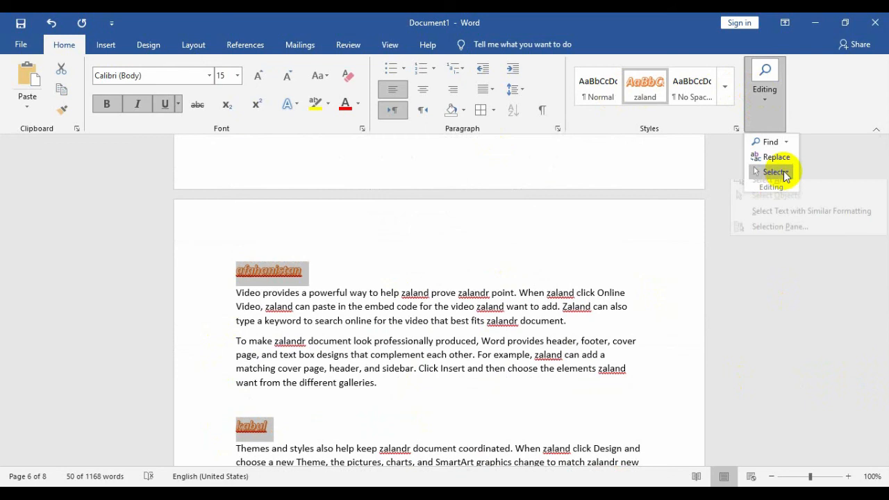